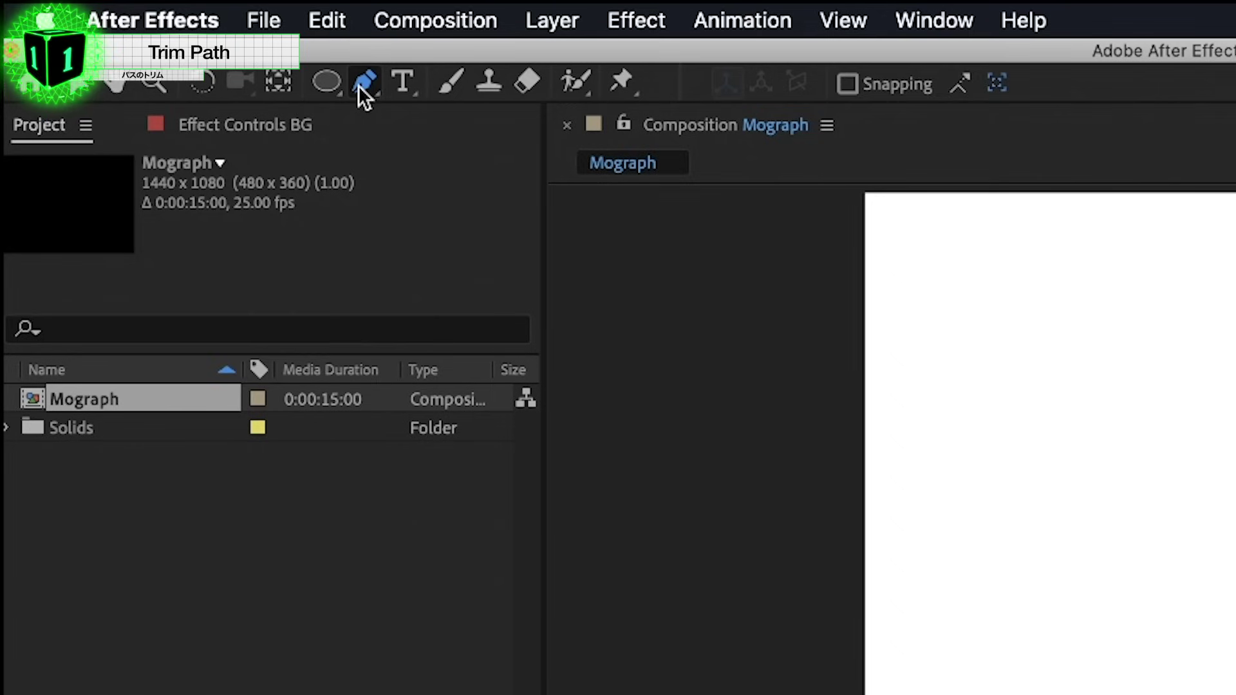
Step: Draw a straight vertical line from near the top to the bottom of the comp with the Pen tool
click(174, 40)
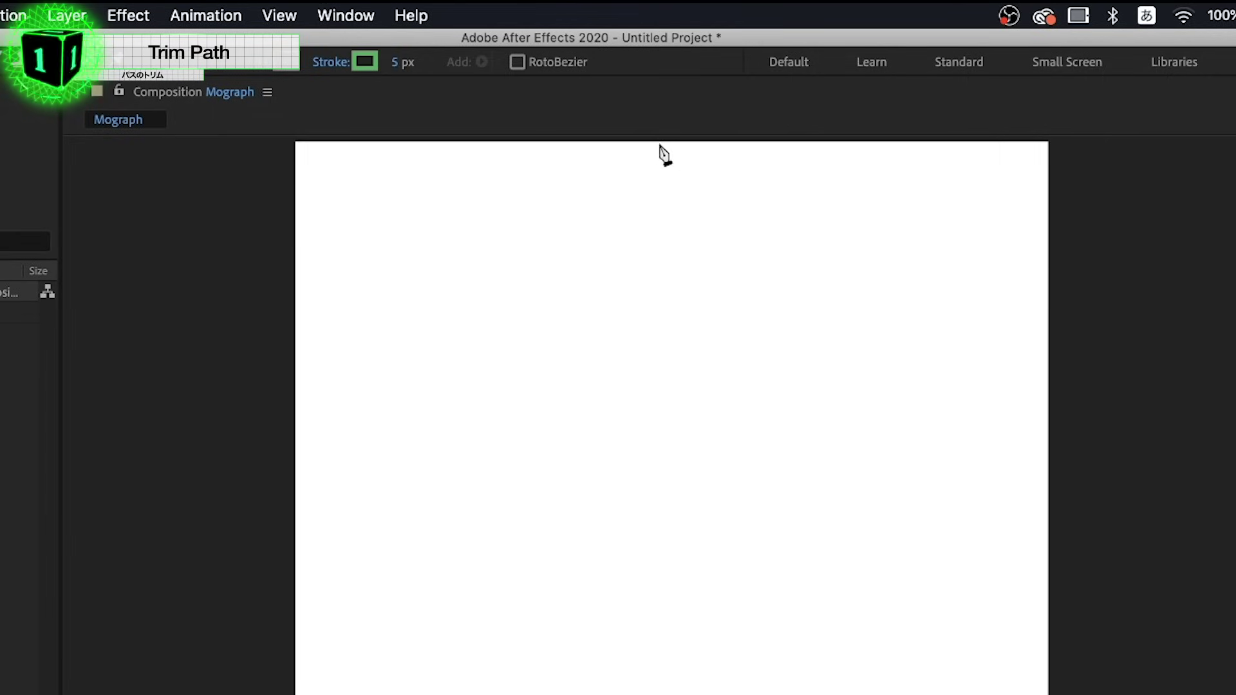
click(650, 183)
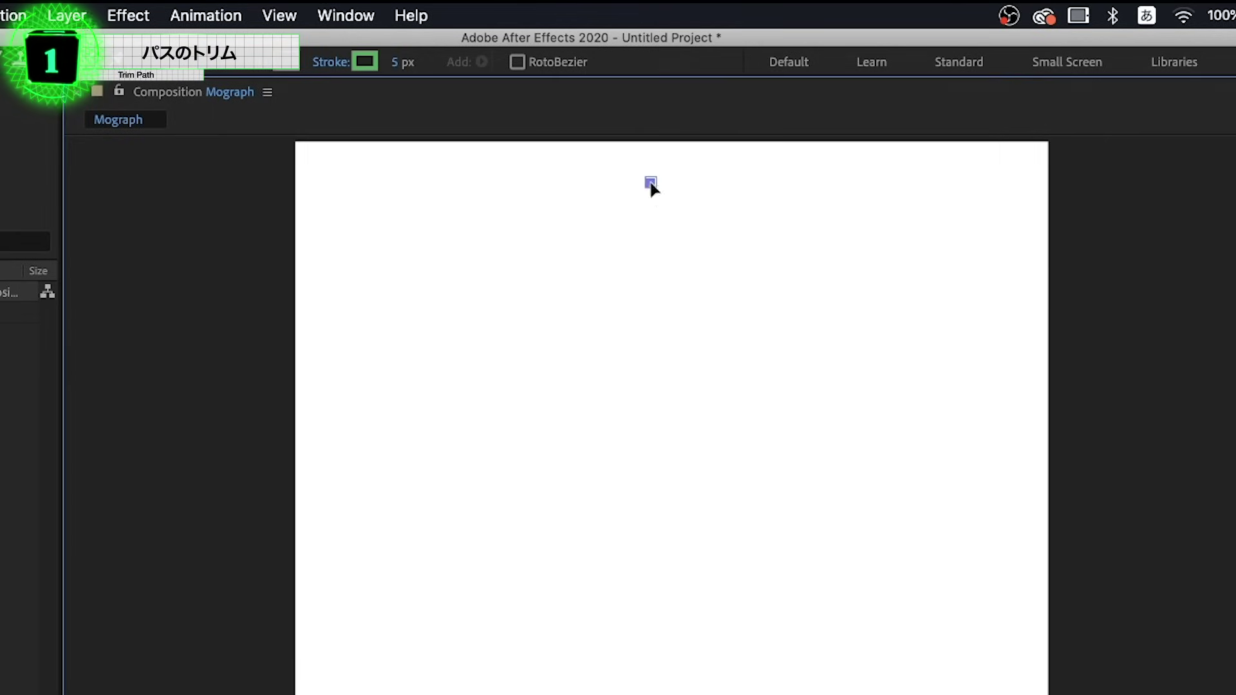
shift+click(662, 681)
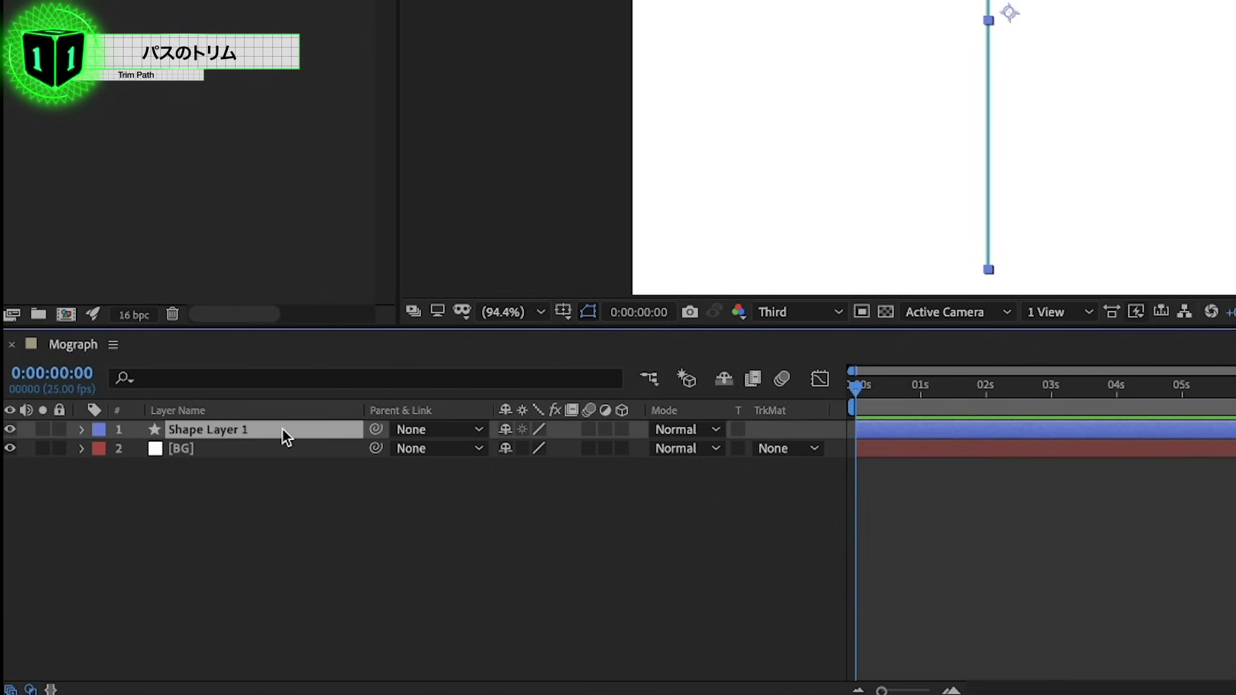
Step: Rename the new shape layer to 'Line Trim Path'
key(Return)
text(Line Trim)
text( Path)
key(Return)
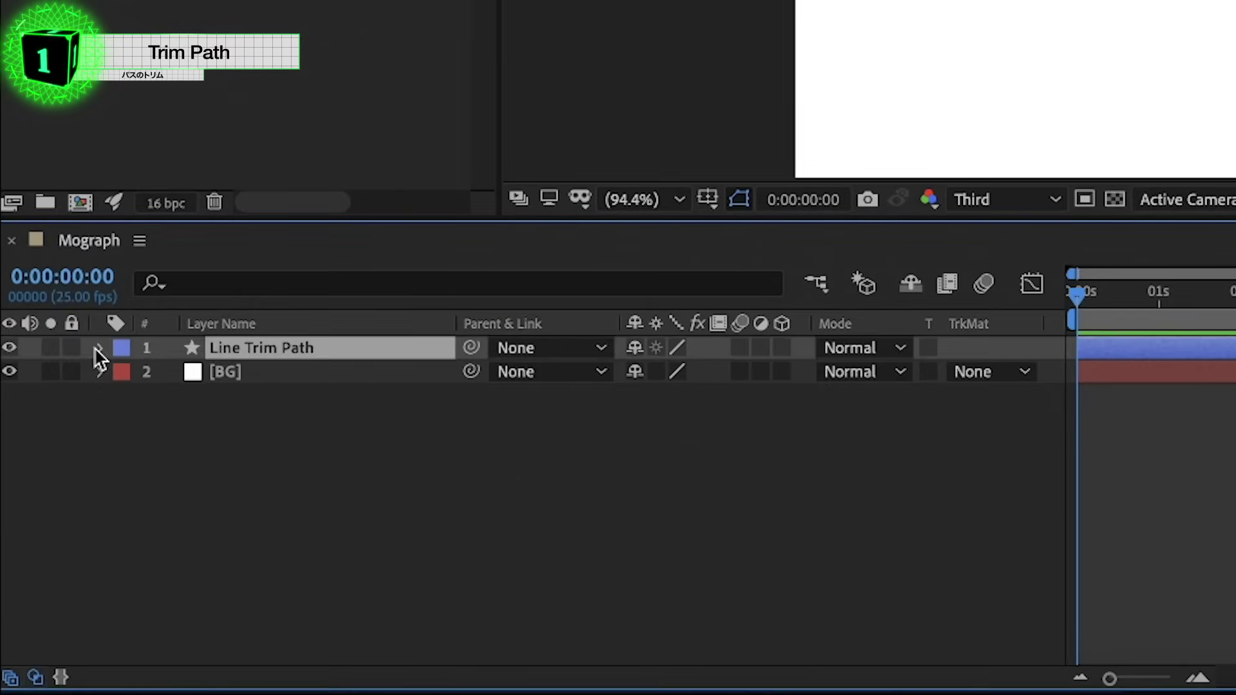
Step: Add a Trim Paths operator to the Line Trim Path layer's contents
click(98, 348)
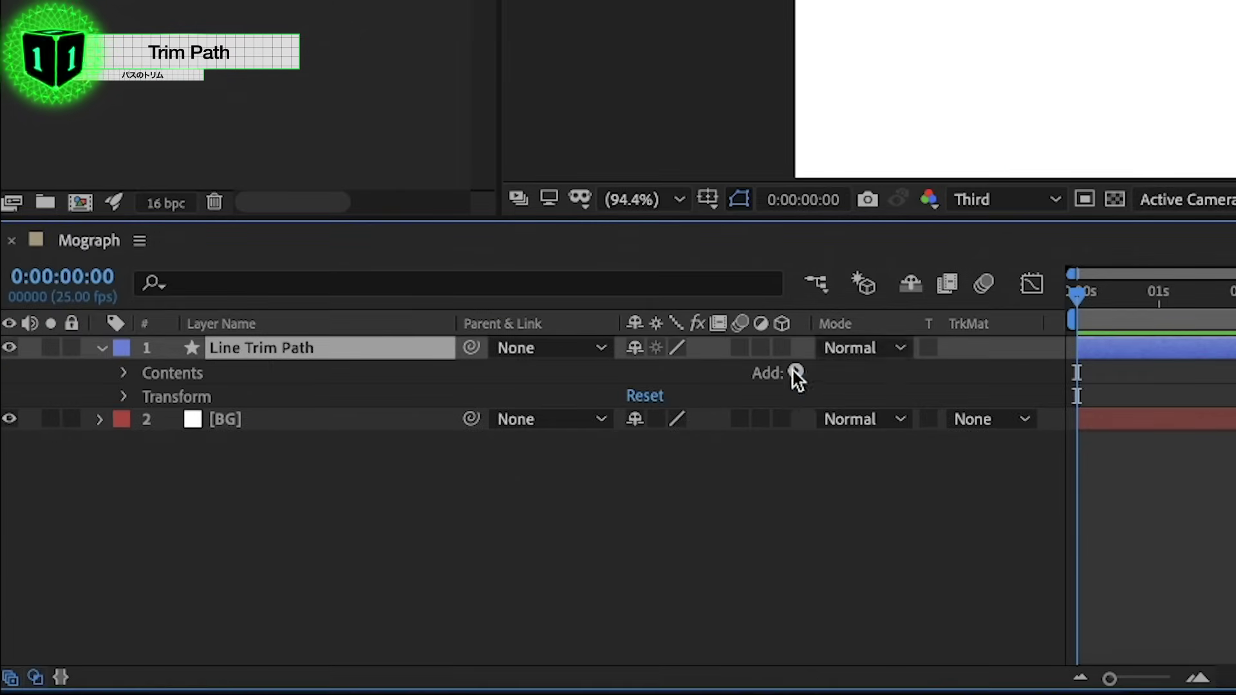
click(795, 372)
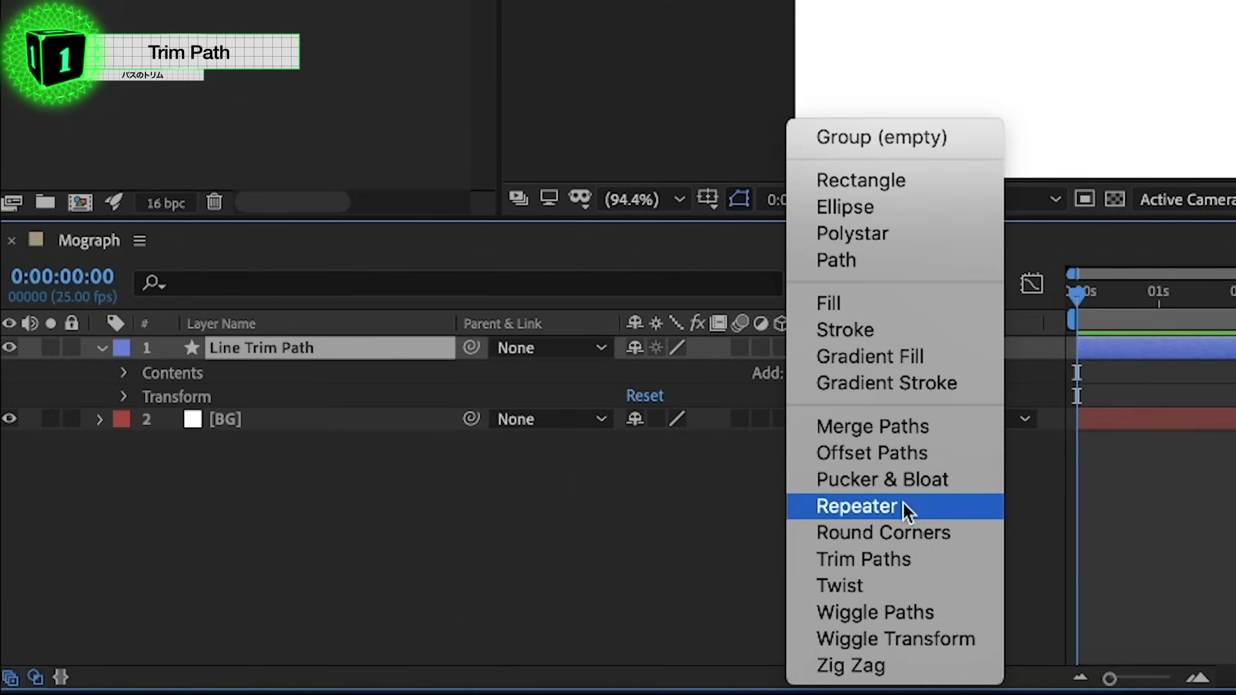
click(901, 558)
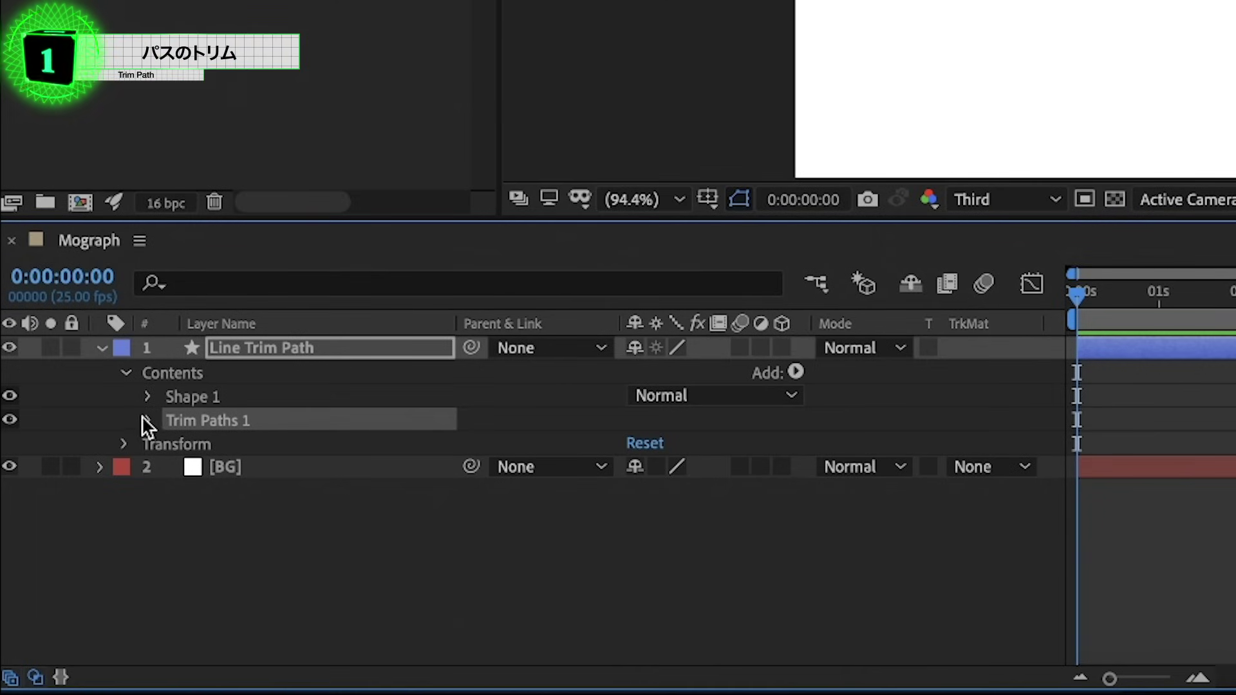
Step: Set starting keyframes on Trim Paths 1 Start and End at 0 s
click(148, 420)
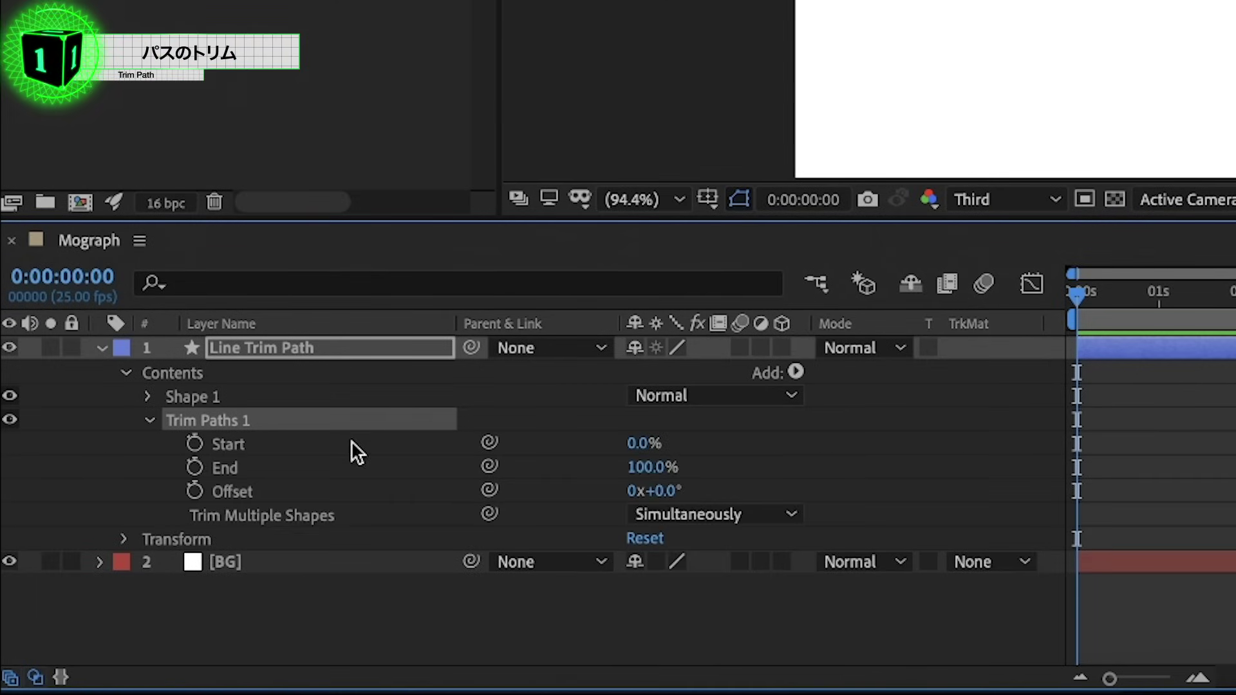
click(196, 443)
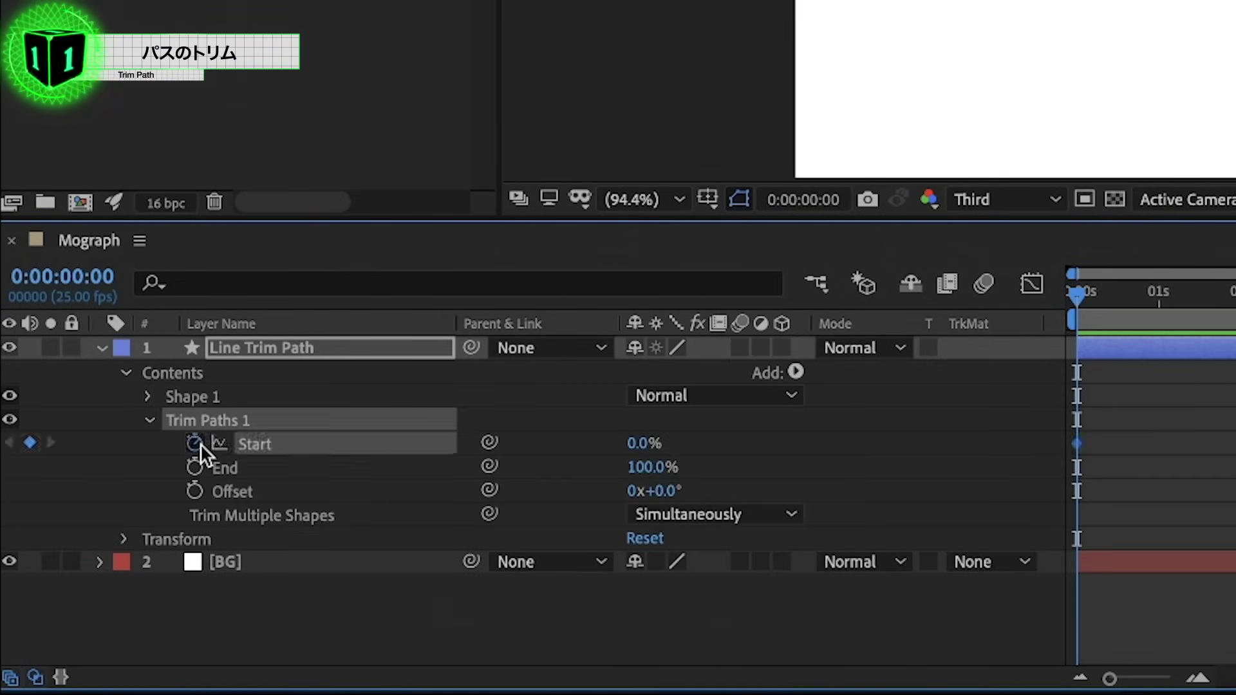
click(195, 466)
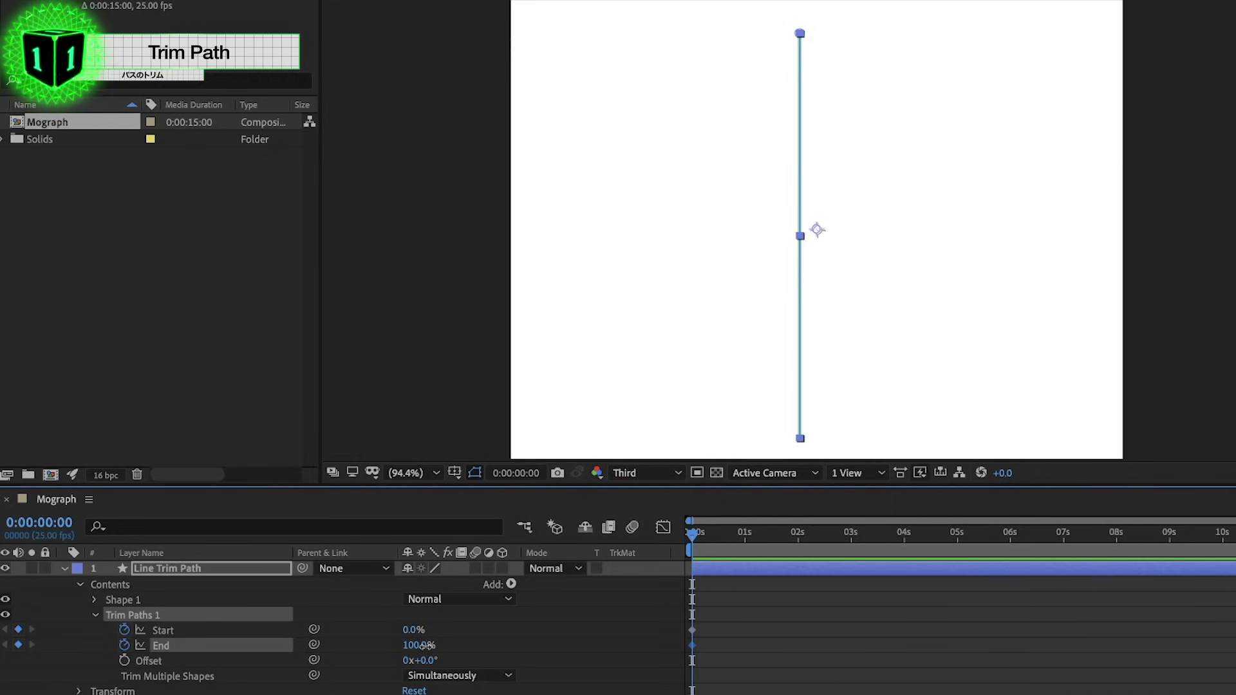
Step: Key End from 0% at the first frame to 100% at one second
drag(661, 473, 634, 468)
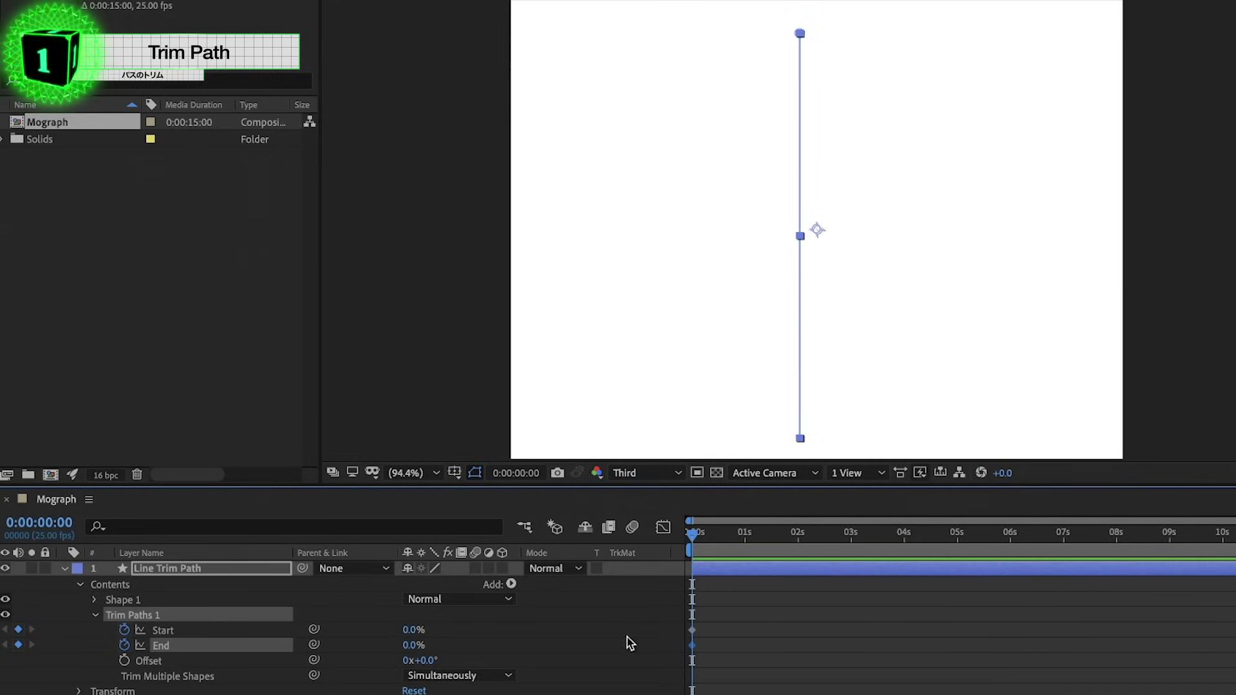
click(474, 473)
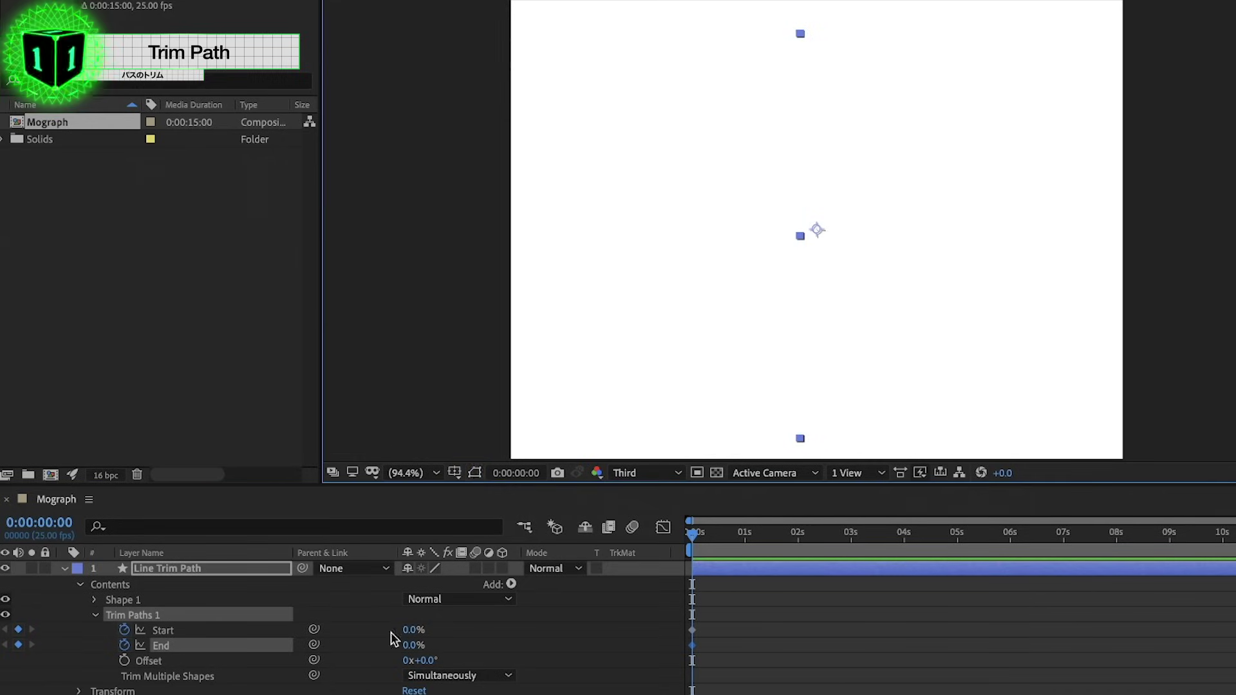
drag(700, 534, 749, 548)
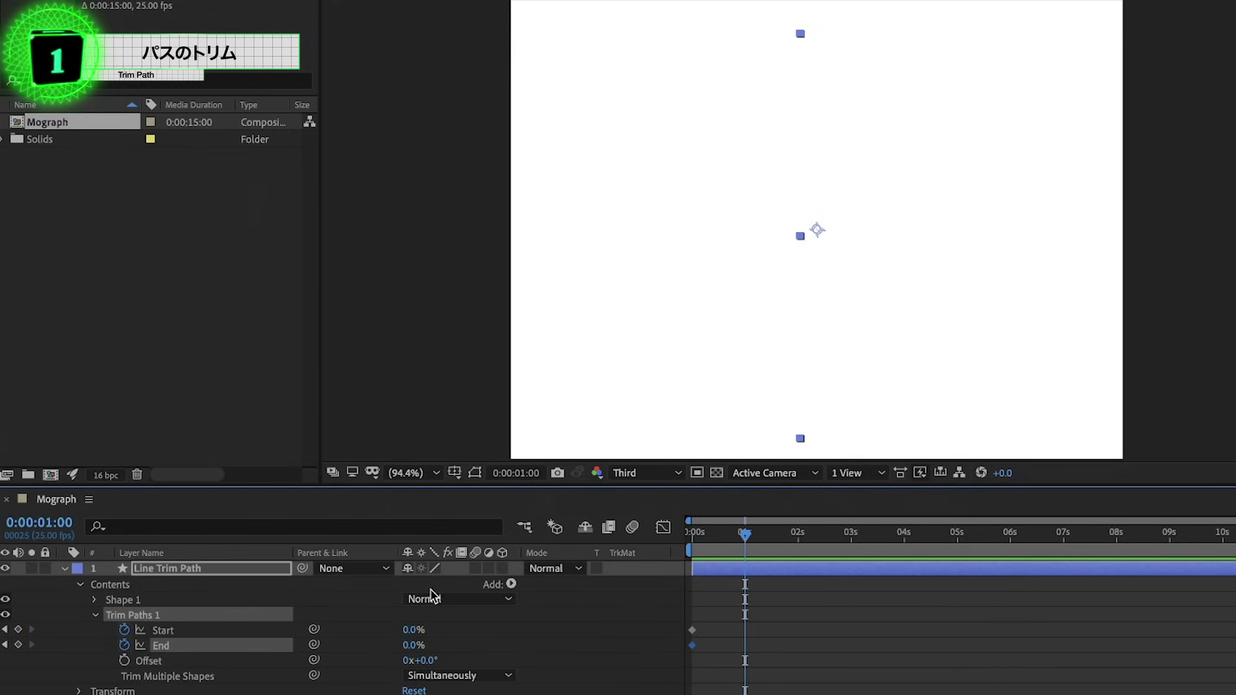
scroll(740, 610, up, 5)
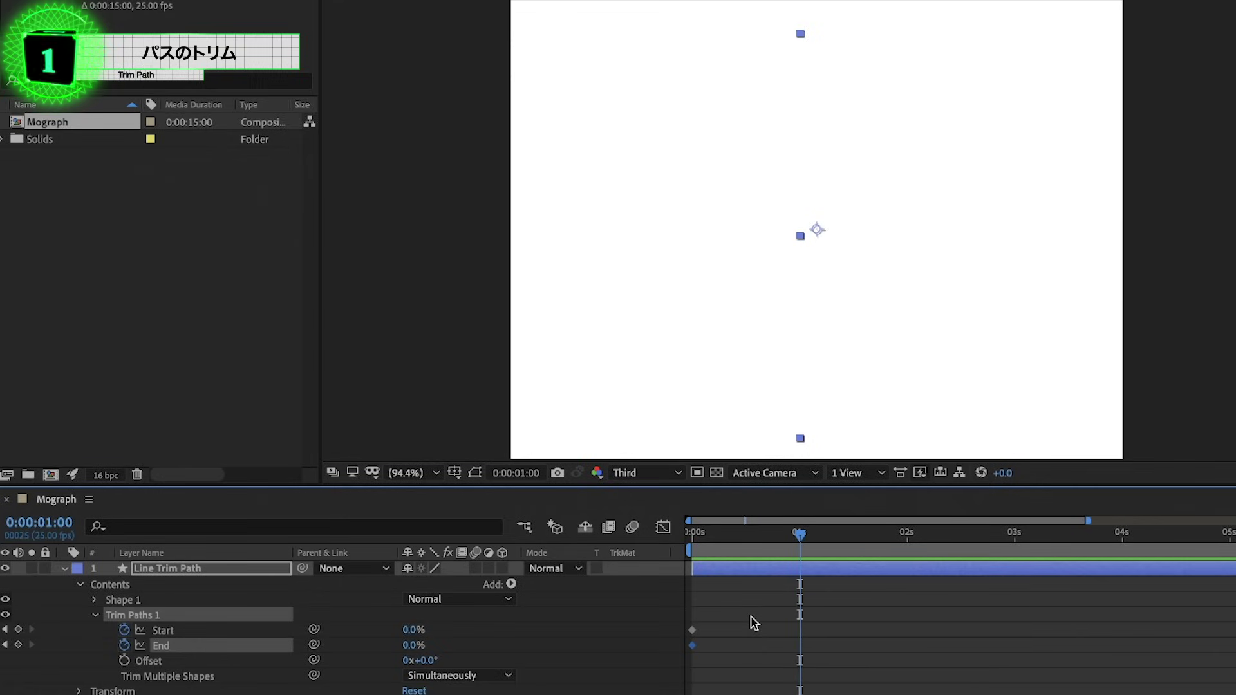
drag(410, 645, 427, 645)
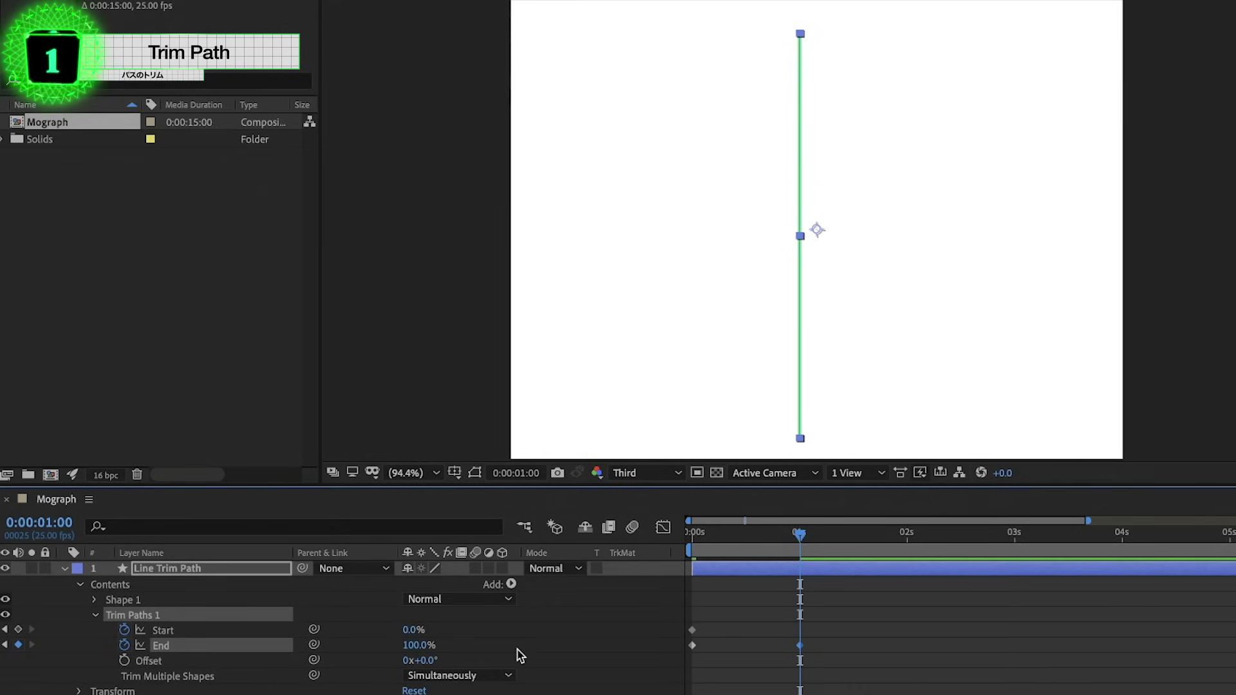
Step: Key Start to 100% at one second and select the Start keyframes to shift later
drag(410, 629, 477, 623)
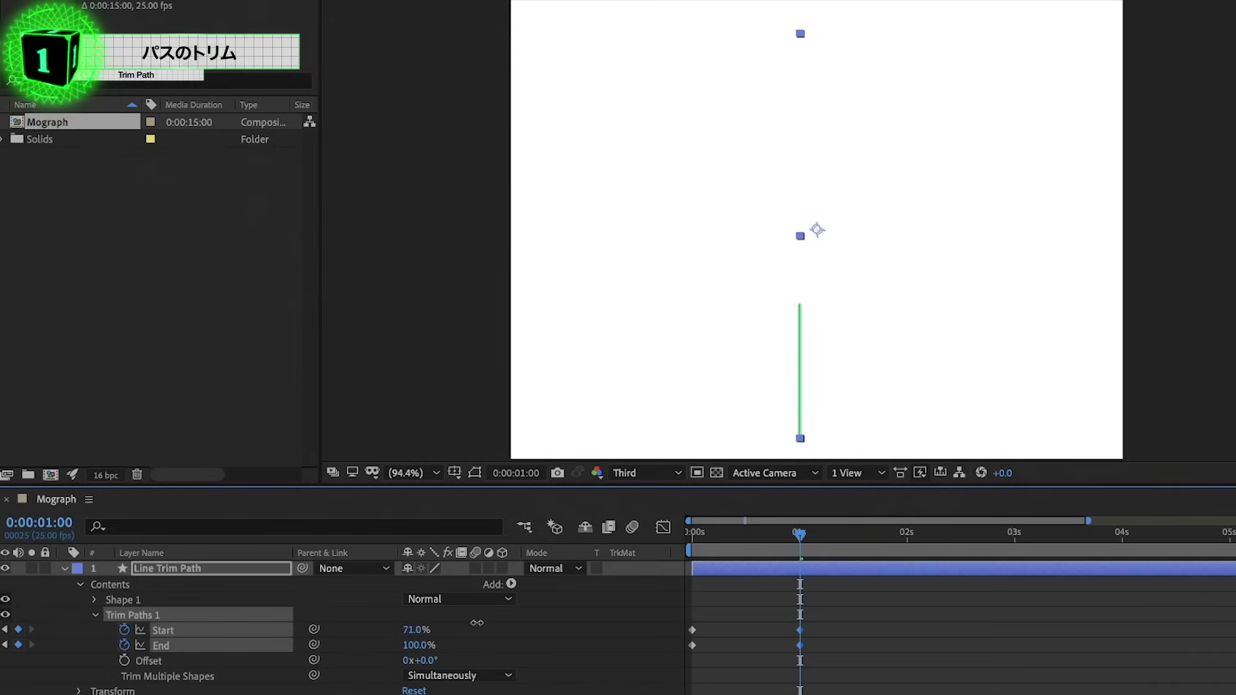
click(533, 630)
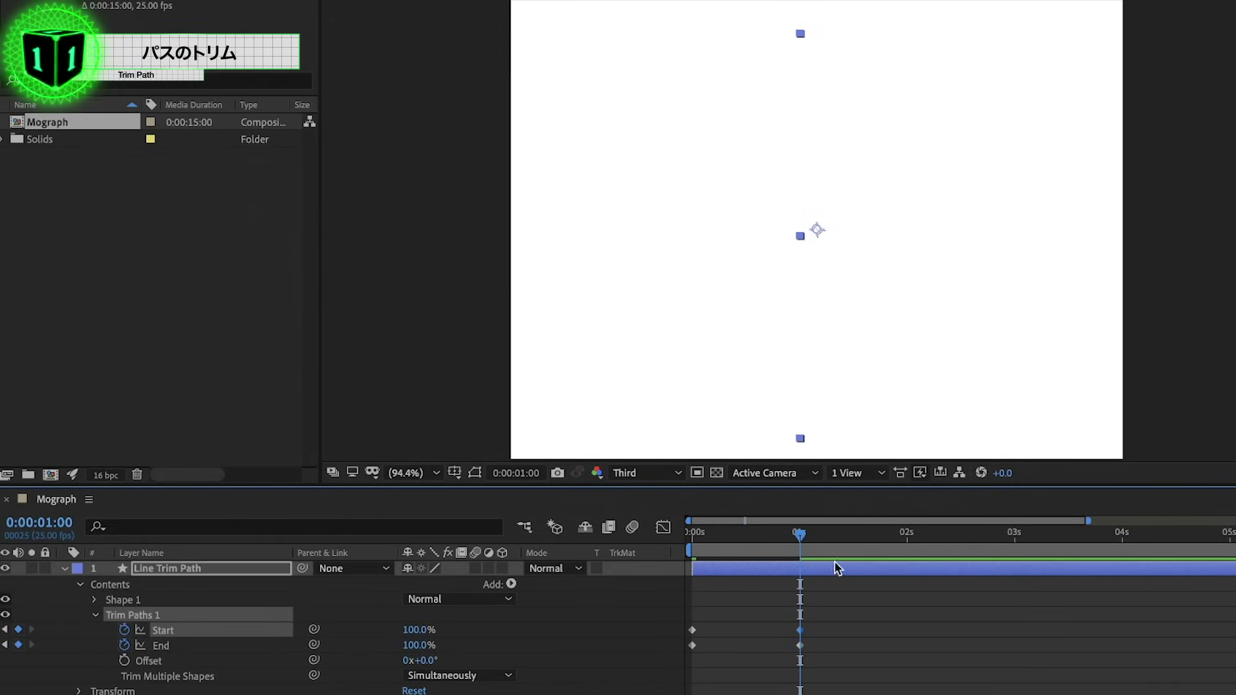
mouse_move(820, 608)
mouse_down()
mouse_move(687, 644)
mouse_move(740, 634)
mouse_up()
Step: Scrub and preview the line drawing on and off, then return to the start
drag(681, 544, 849, 575)
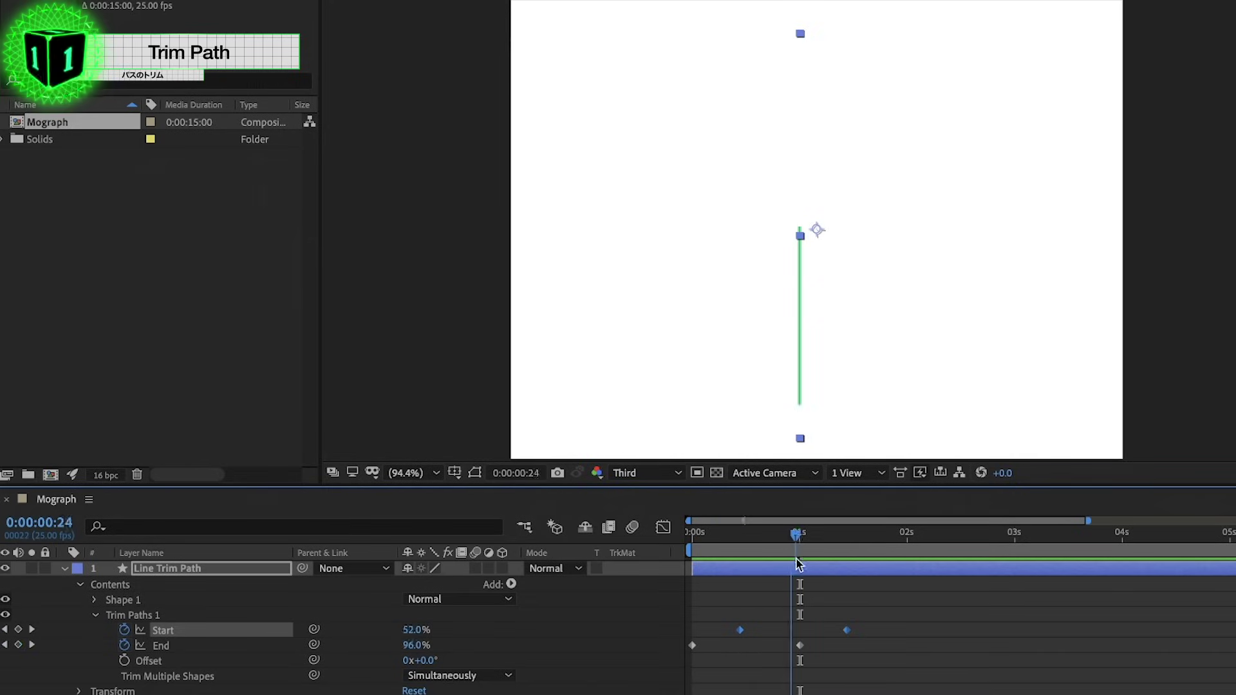
key(space)
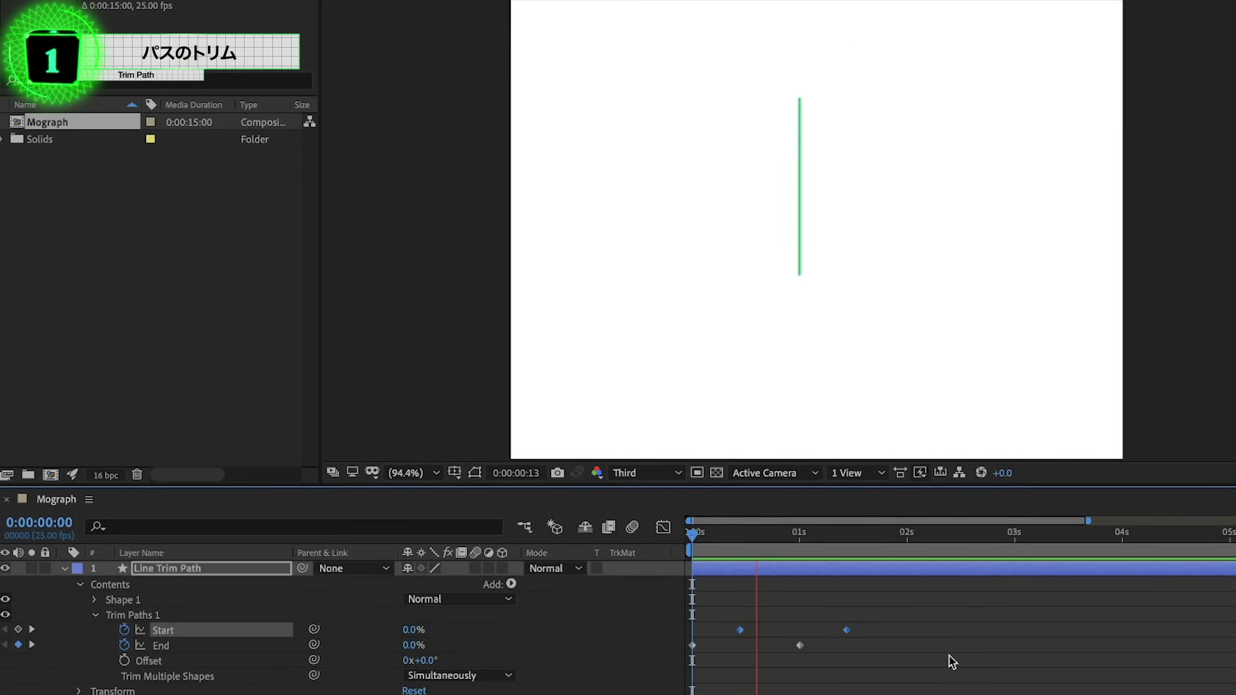
key(space)
drag(722, 533, 655, 537)
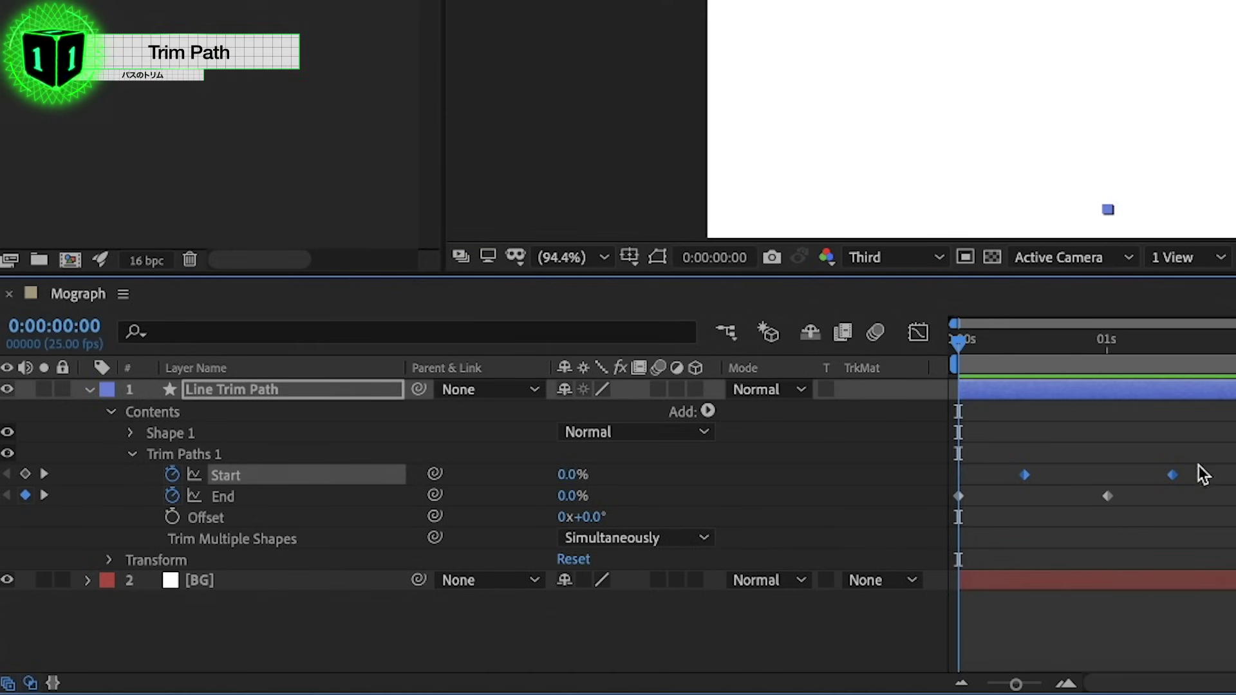
Step: Apply Easy Ease (F9) to all Start and End keyframes and switch to the Graph Editor
drag(1223, 512, 937, 458)
key(F9)
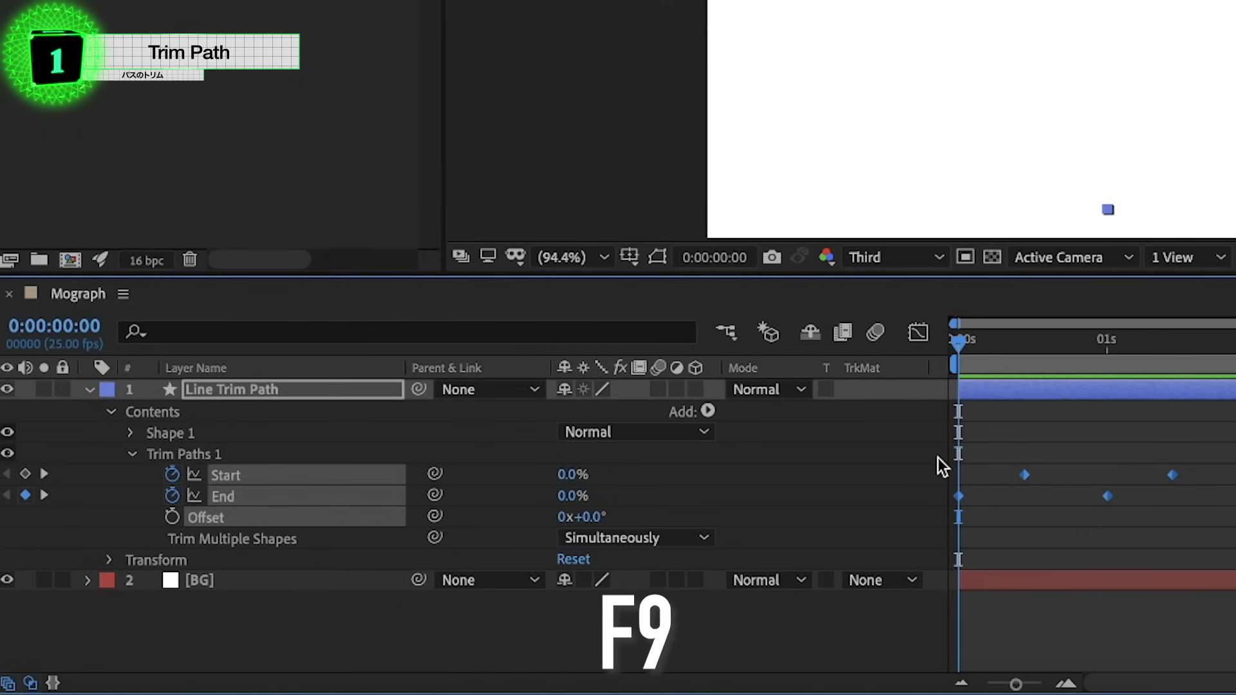
key(F9)
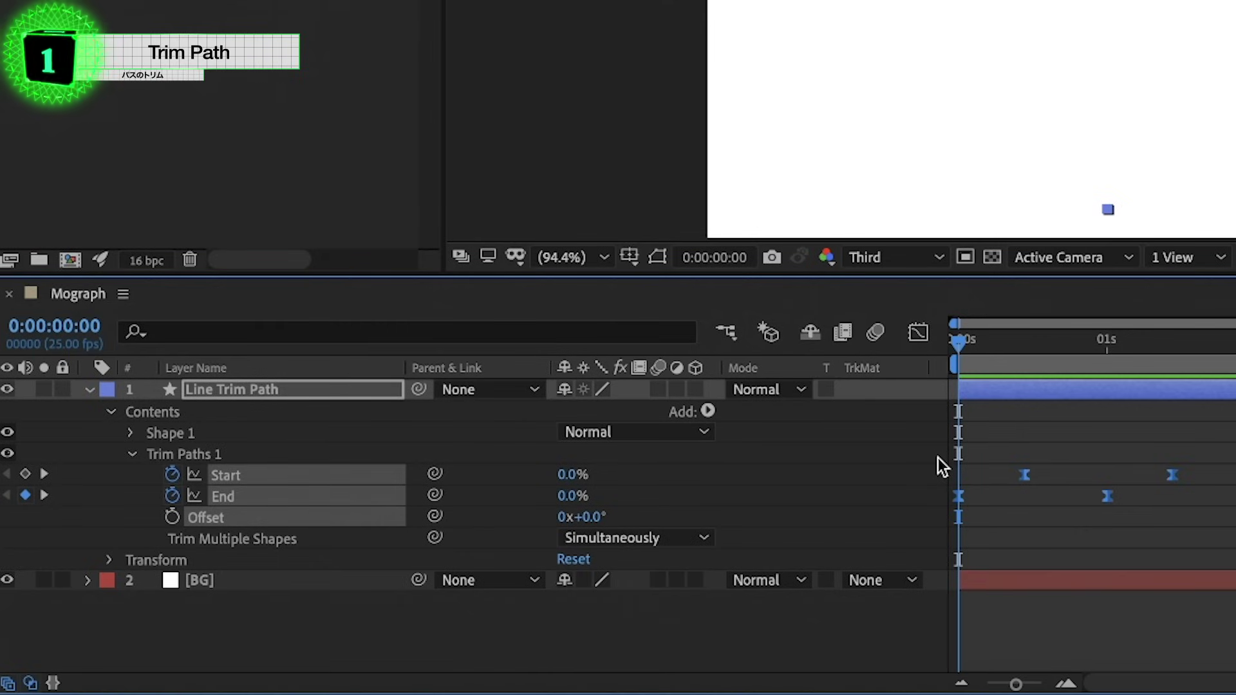
click(915, 335)
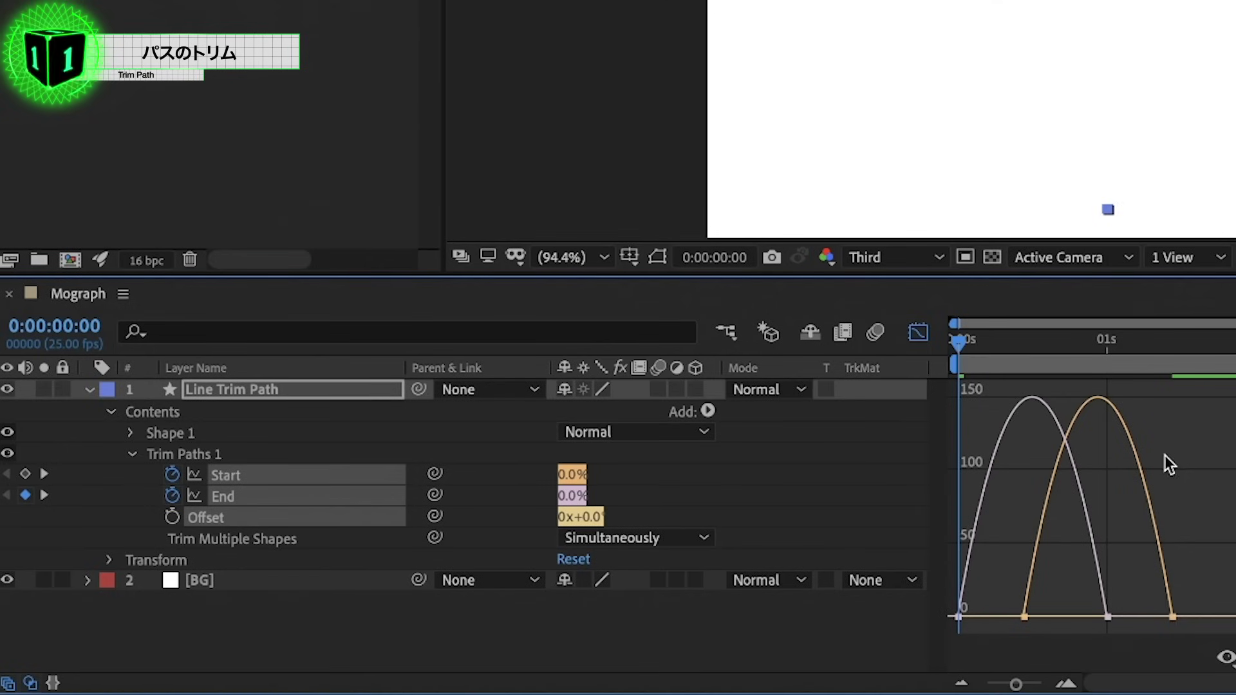
Step: Drag the End and Start keyframe influence handles to create sharp speed spikes
right_click(779, 556)
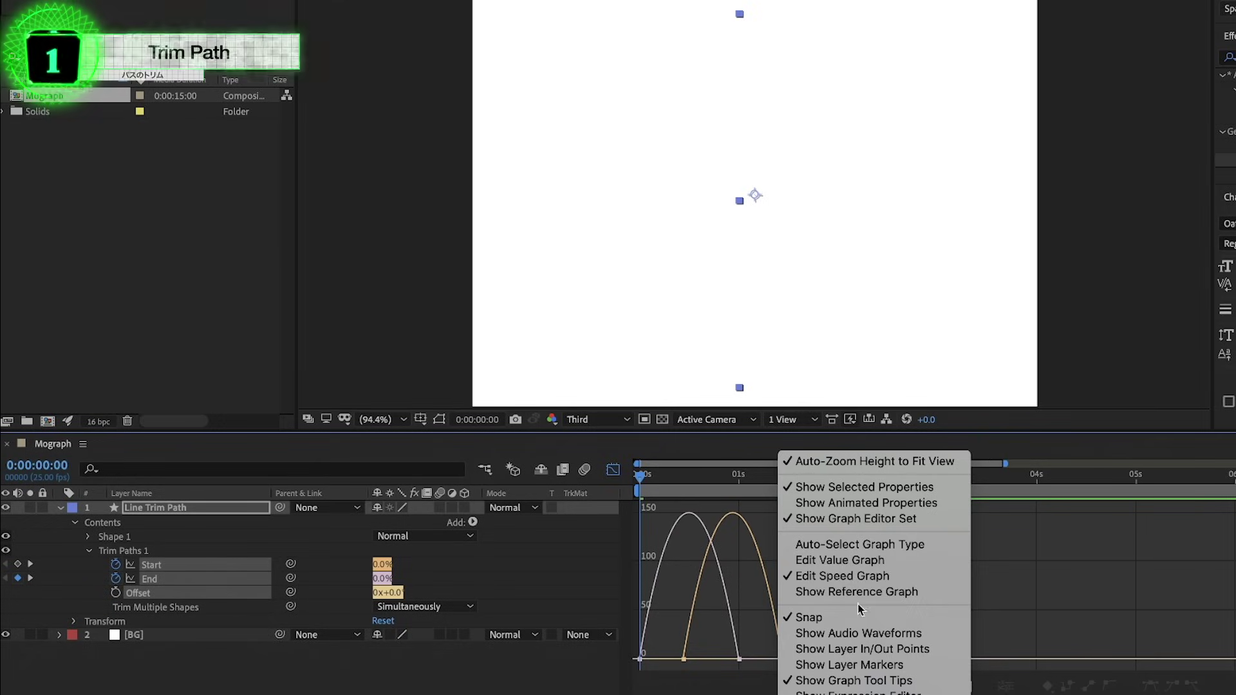
click(1007, 567)
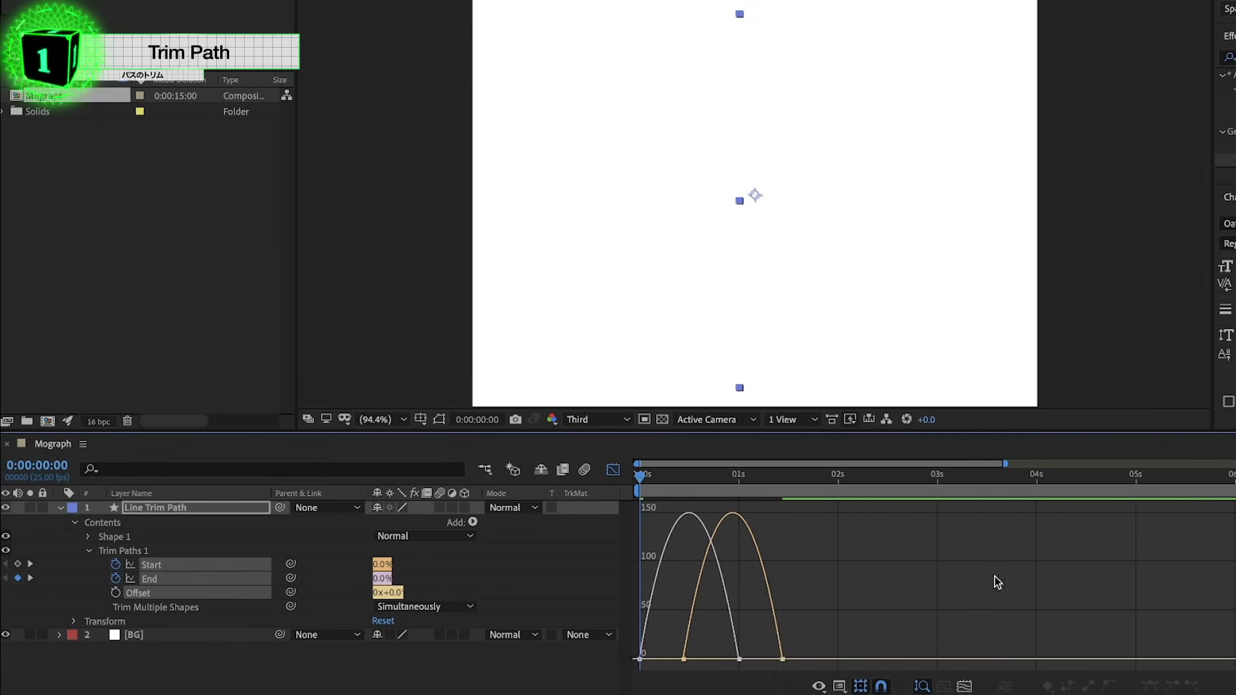
click(739, 658)
drag(720, 659, 688, 659)
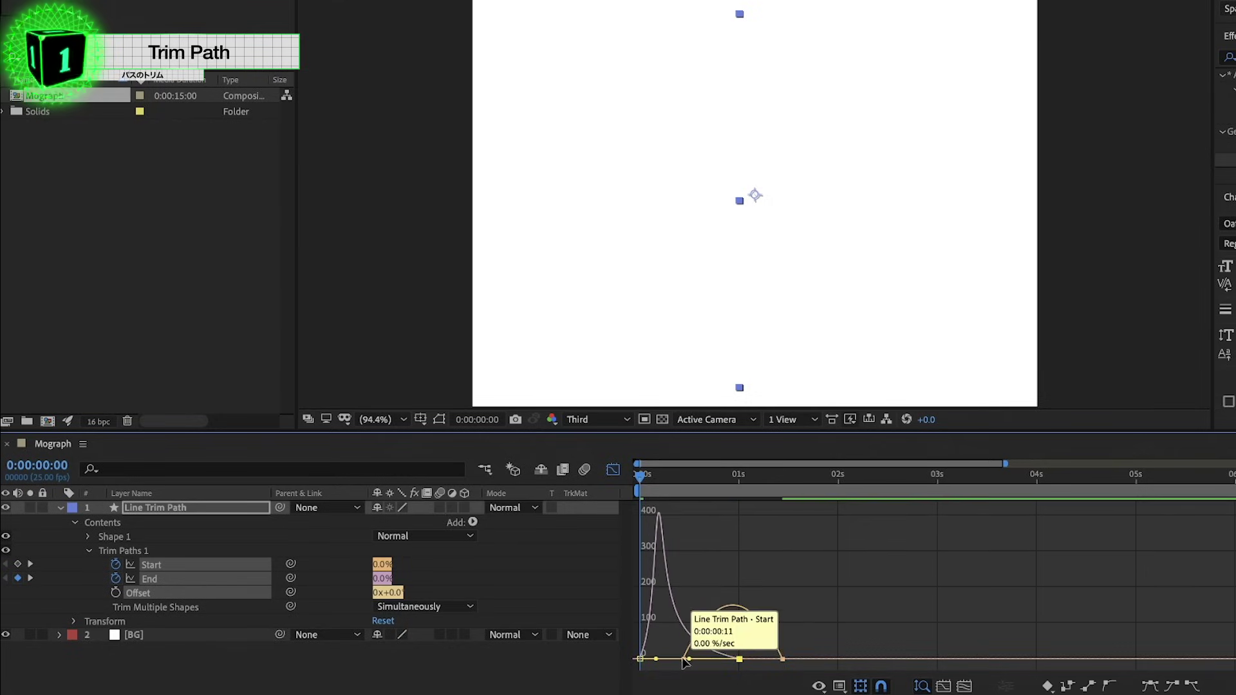
click(780, 659)
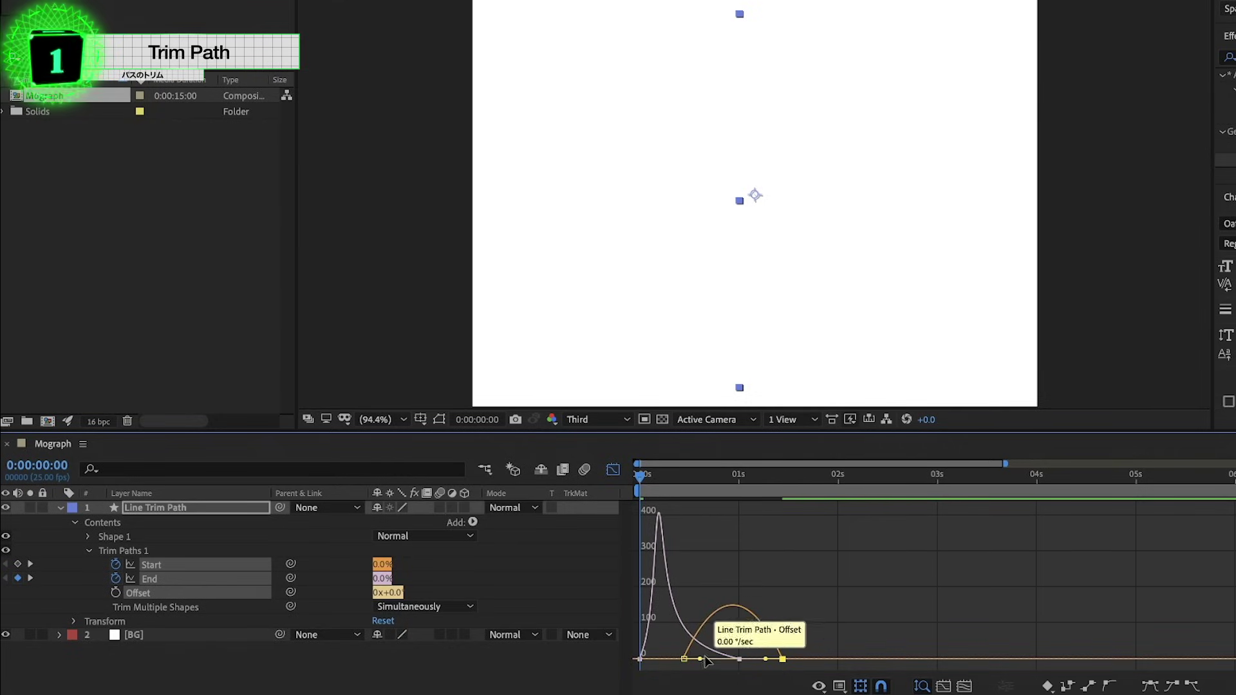
drag(700, 658, 732, 659)
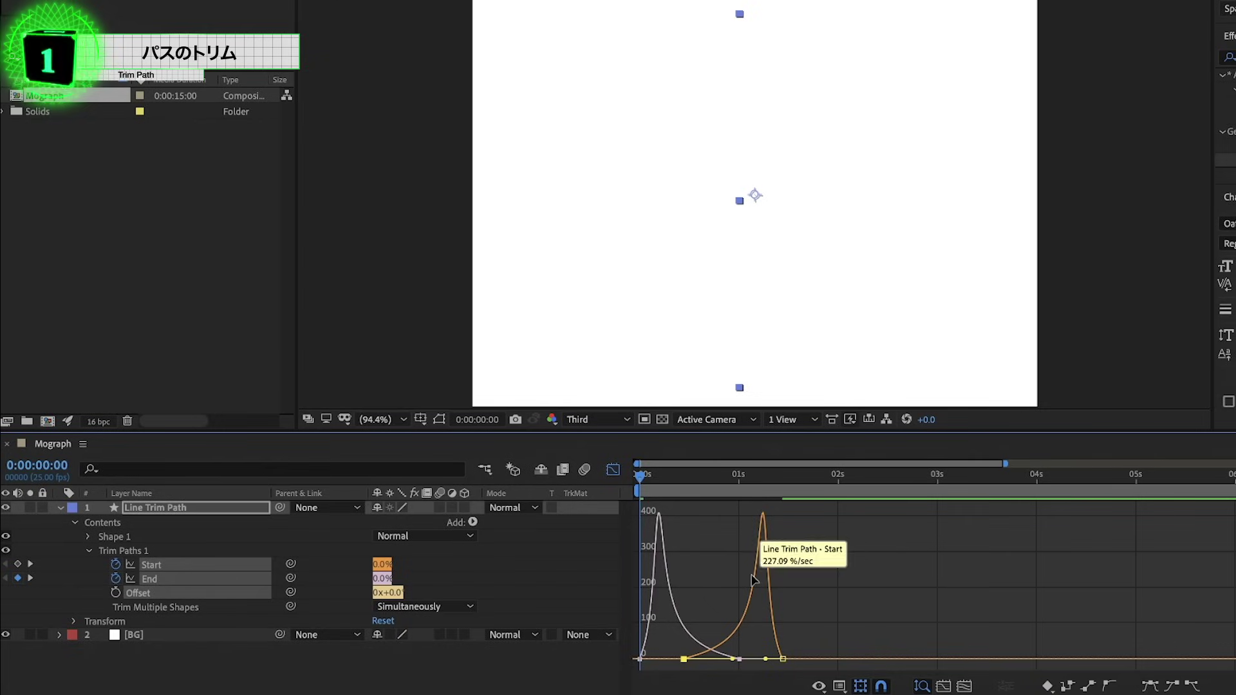
Step: Preview the eased trim animation from the start, then return the timeline to layer bars
drag(642, 482, 767, 508)
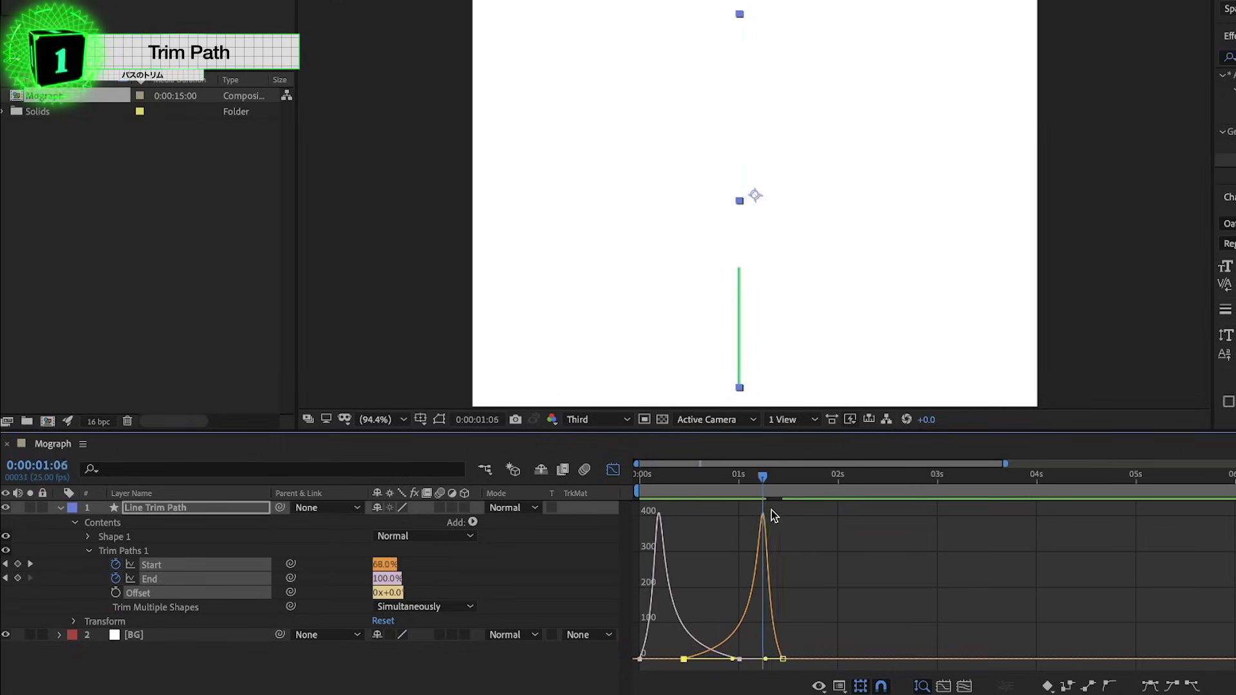
key(Home)
key(space)
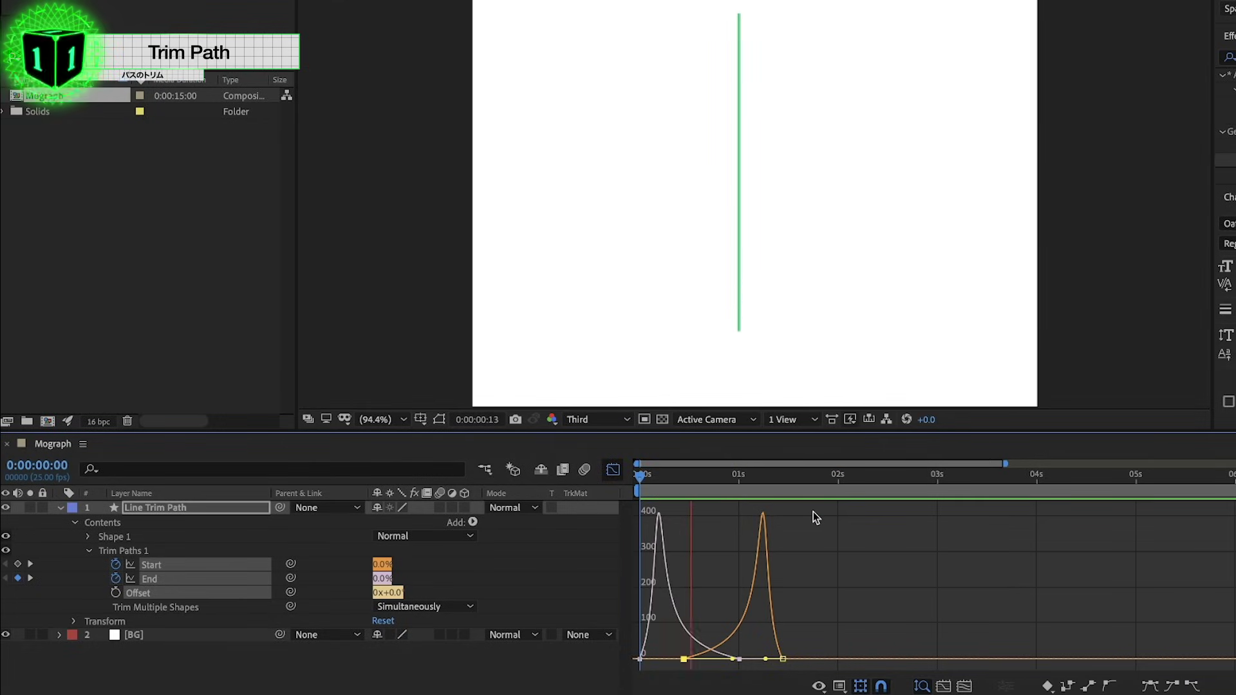
key(space)
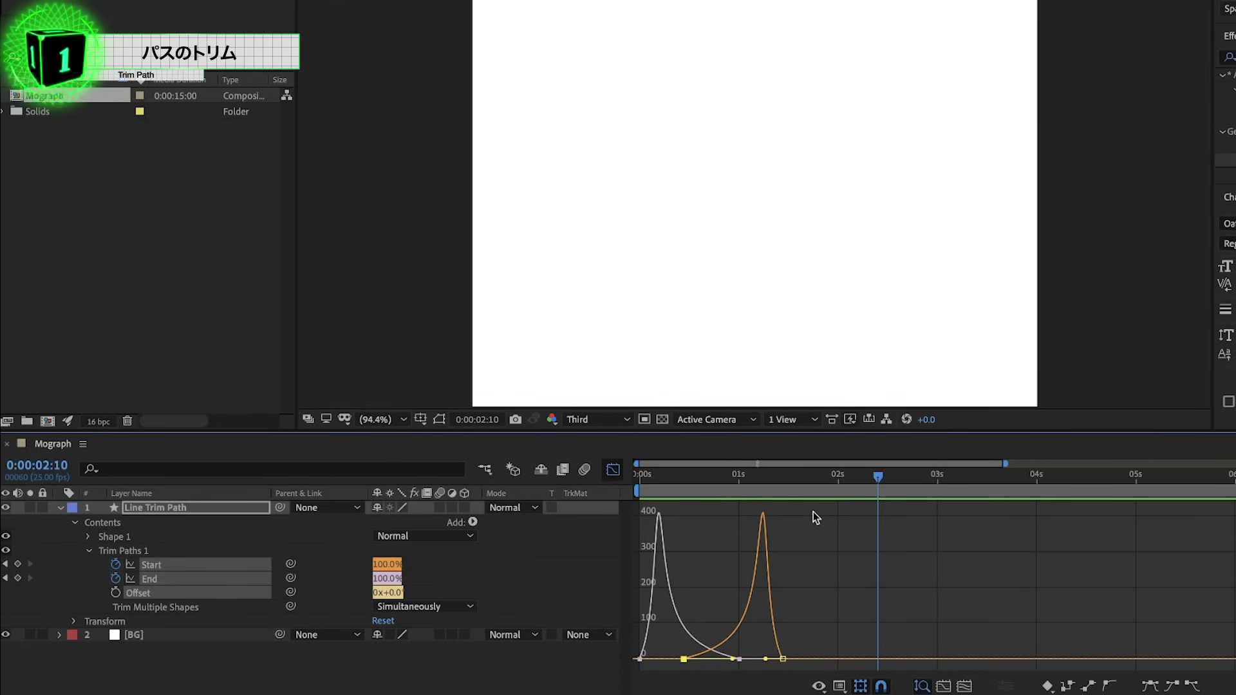
click(612, 470)
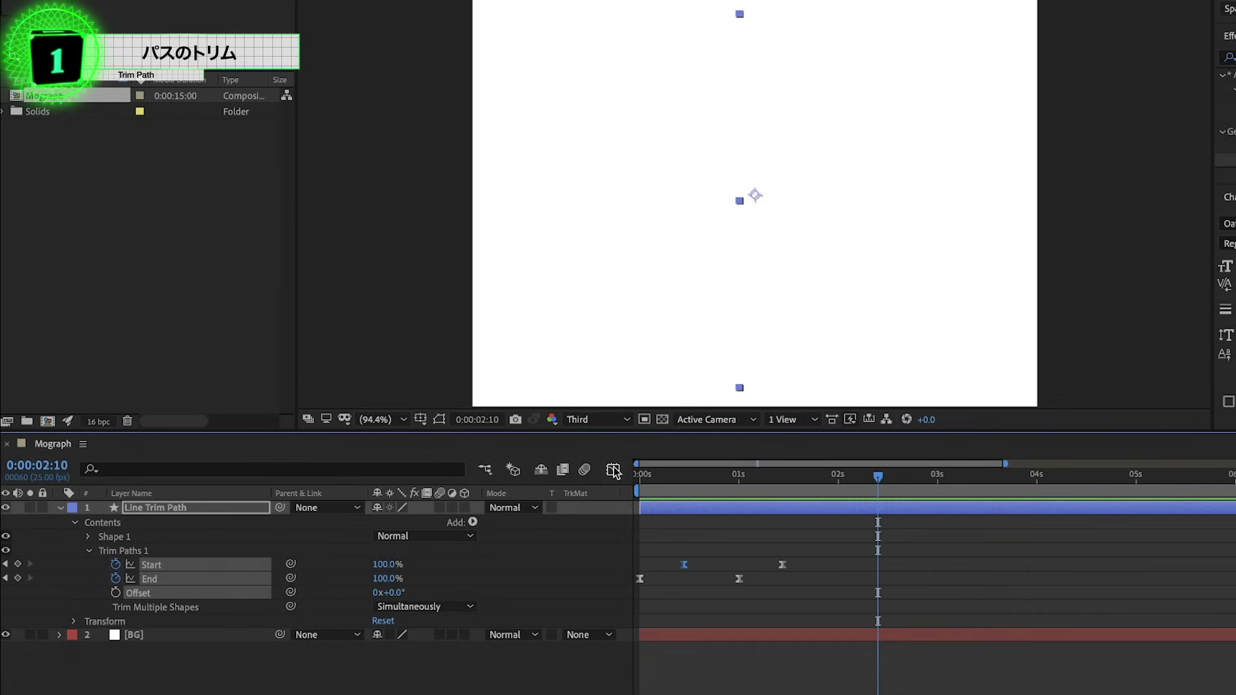
Step: At frame 18, add Zig Zag 1 to the line's contents with Points set to Smooth
drag(736, 480, 613, 492)
key(space)
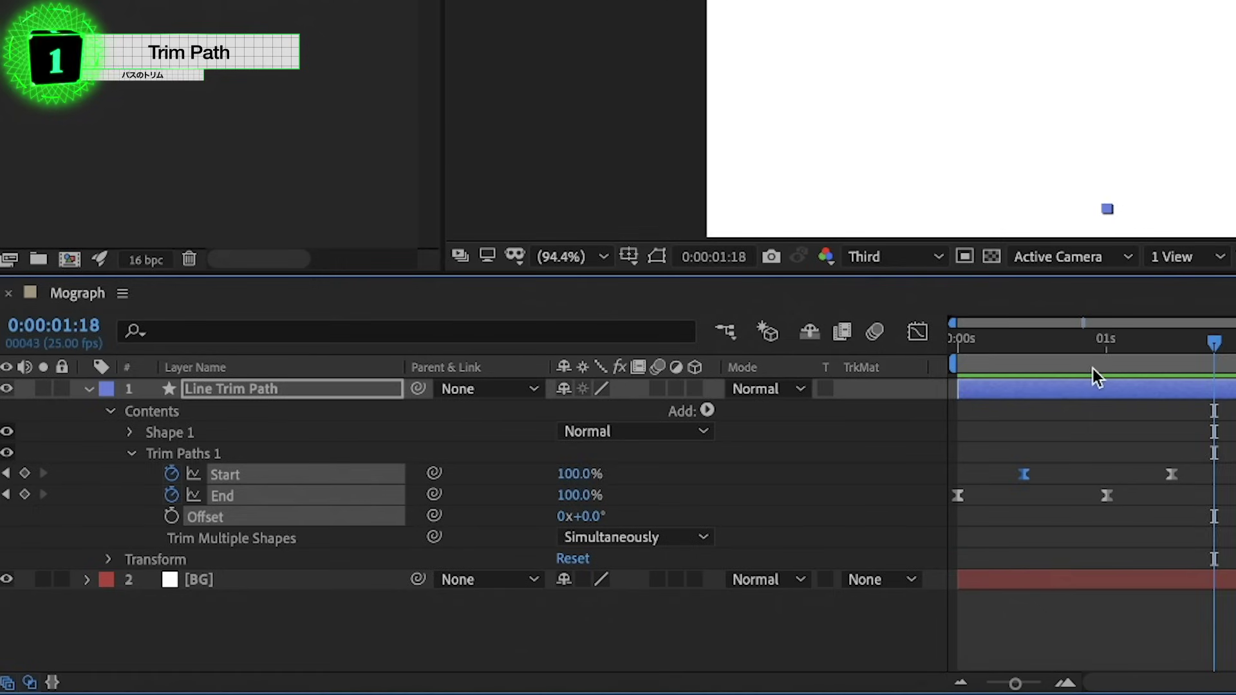
drag(650, 494, 712, 509)
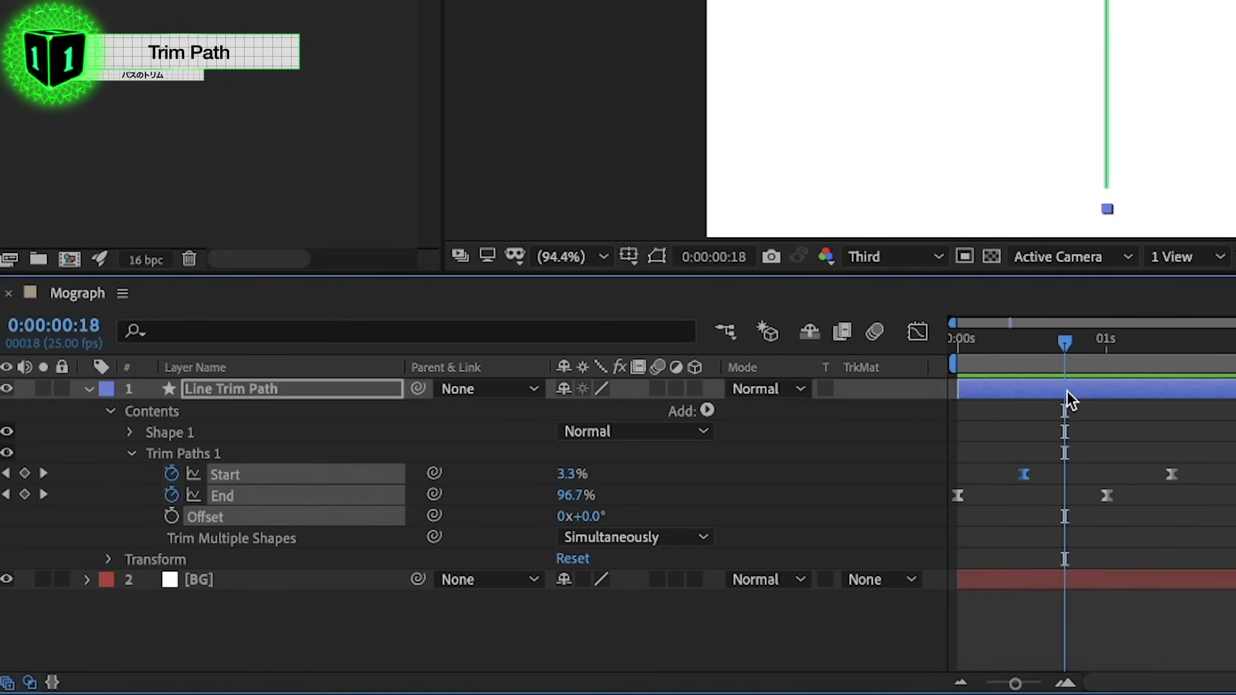
click(705, 411)
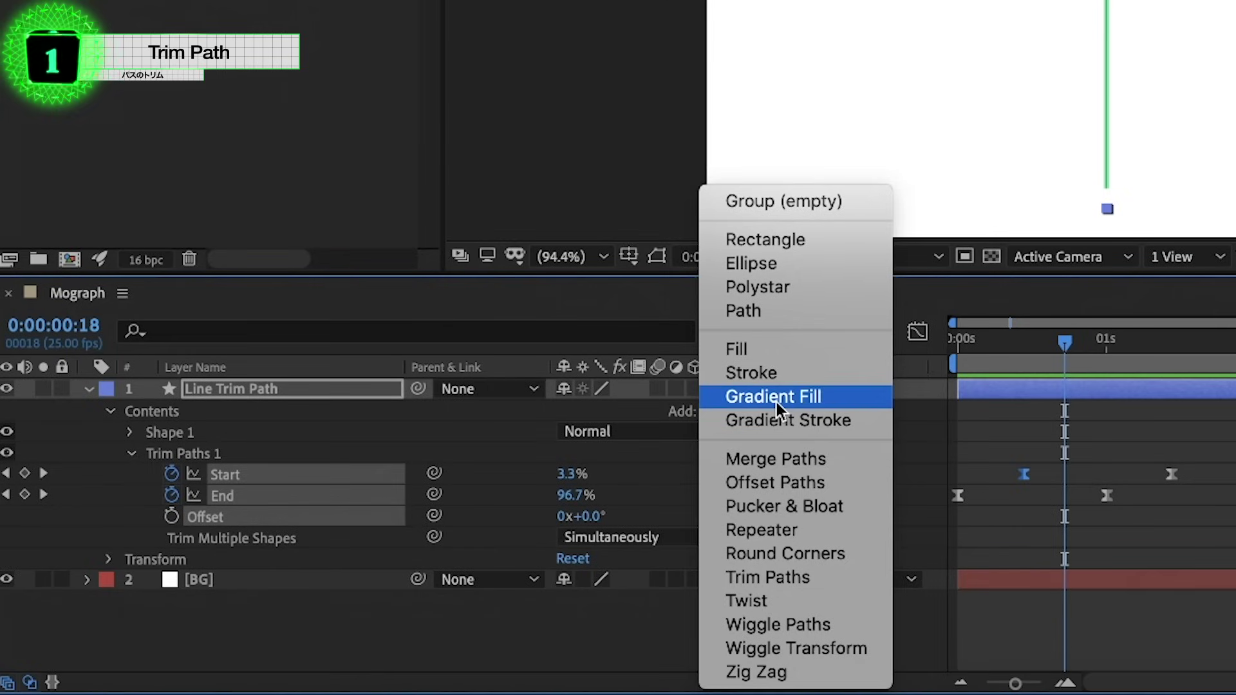
click(769, 674)
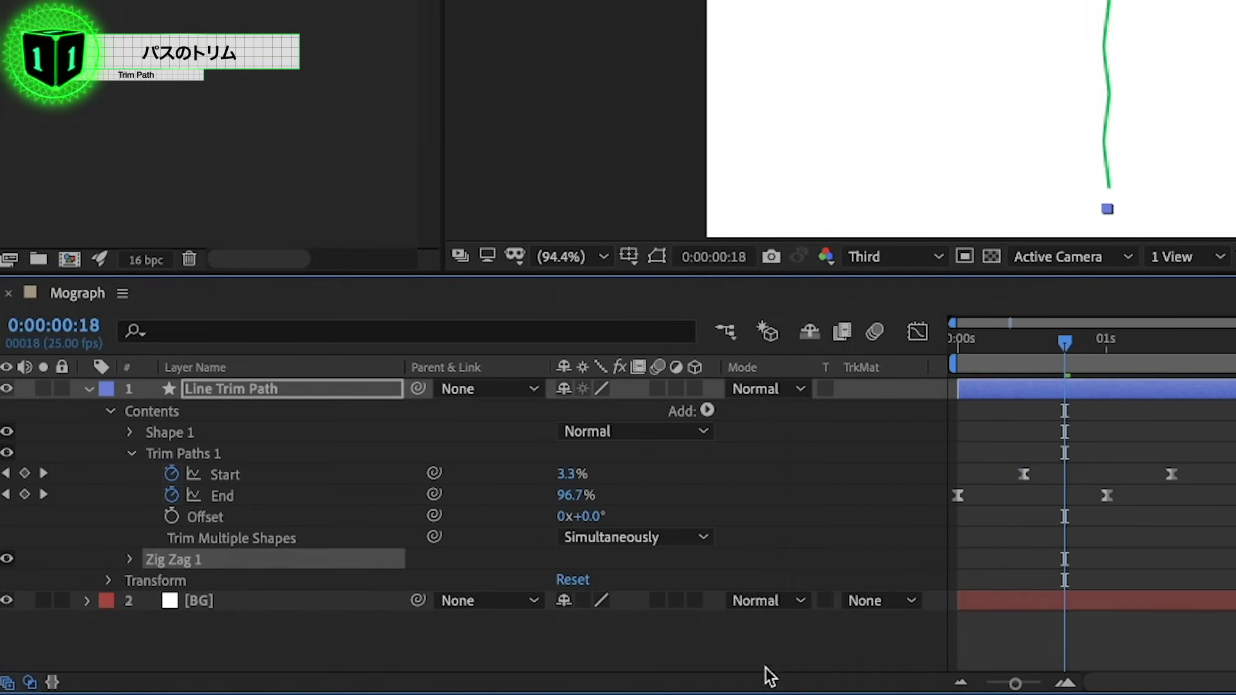
click(403, 537)
click(129, 559)
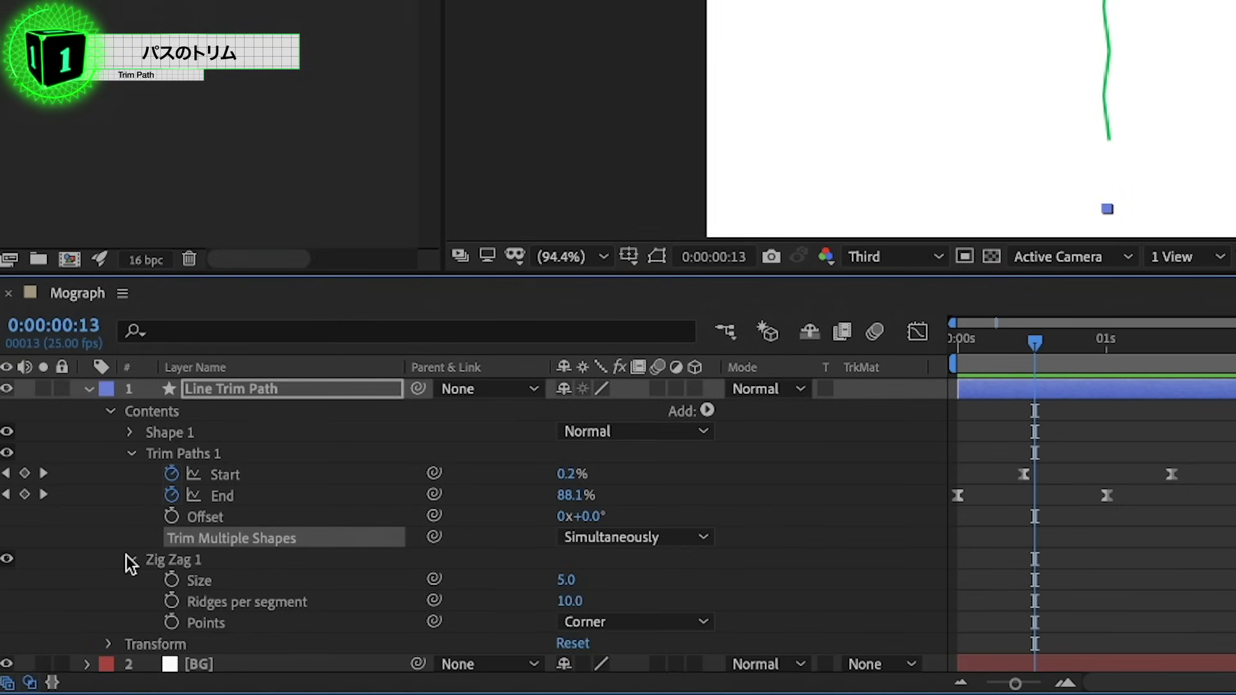
click(599, 618)
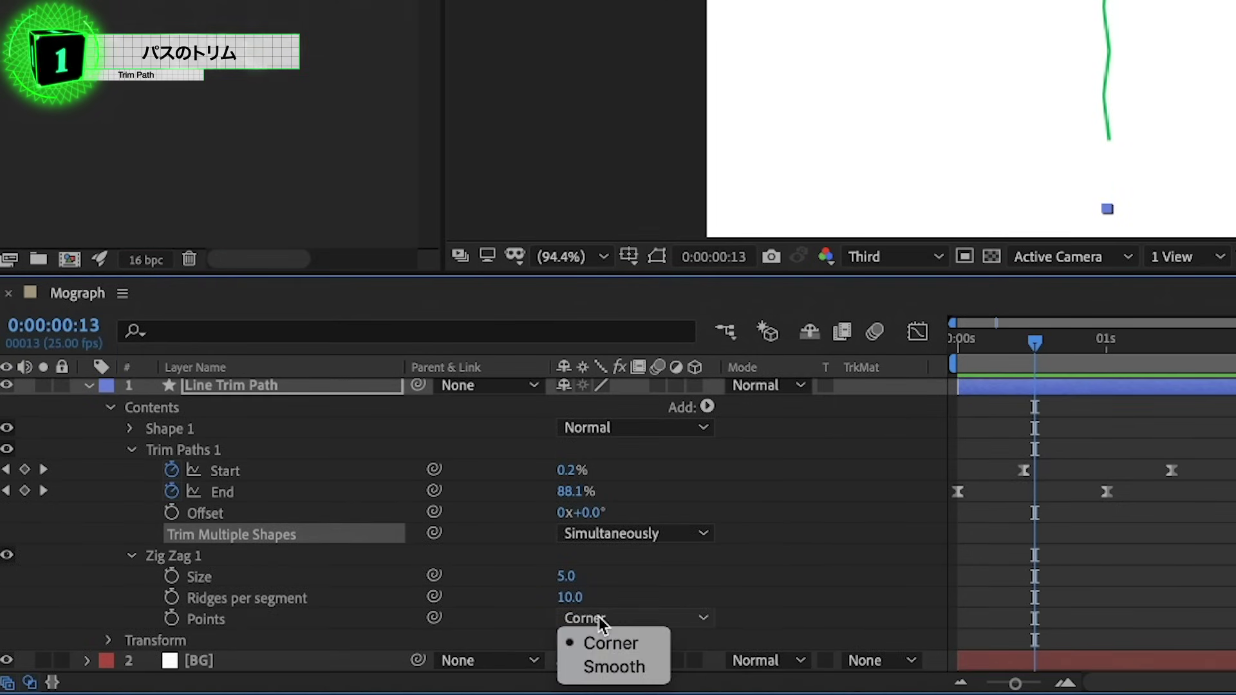
click(612, 667)
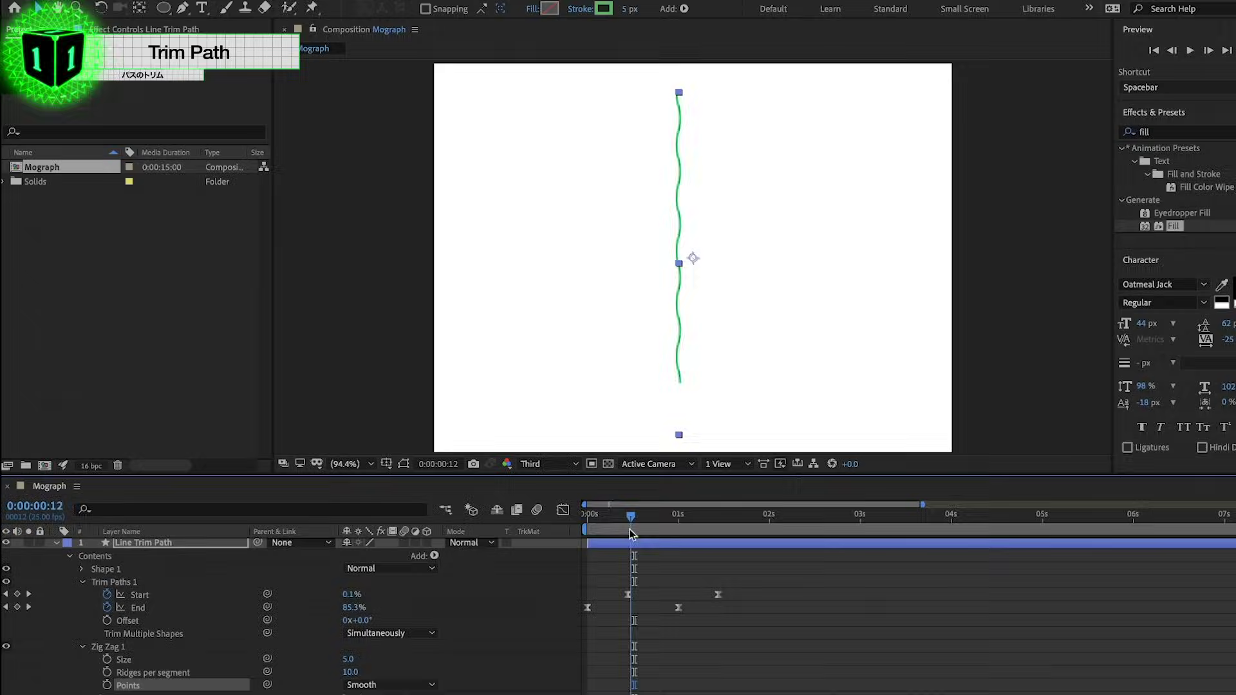
Step: Move Trim Paths 1 beneath Zig Zag 1 in the contents and preview the wavy draw-on
drag(631, 533, 595, 533)
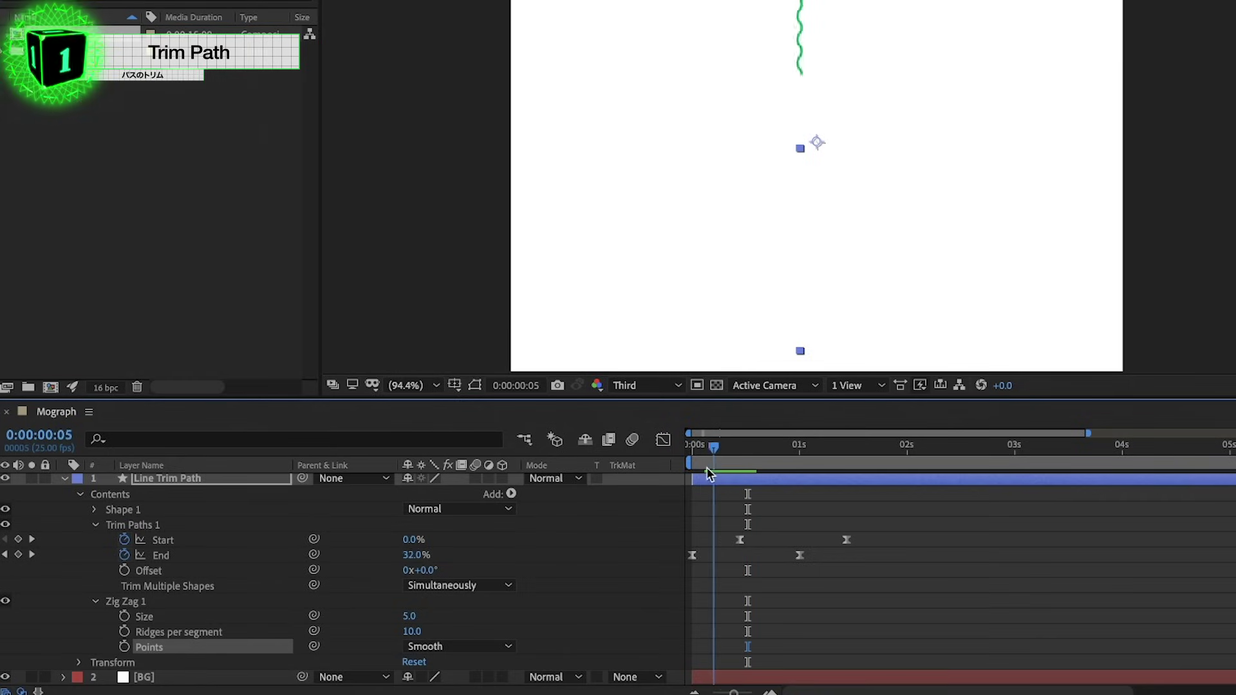
drag(708, 474, 713, 475)
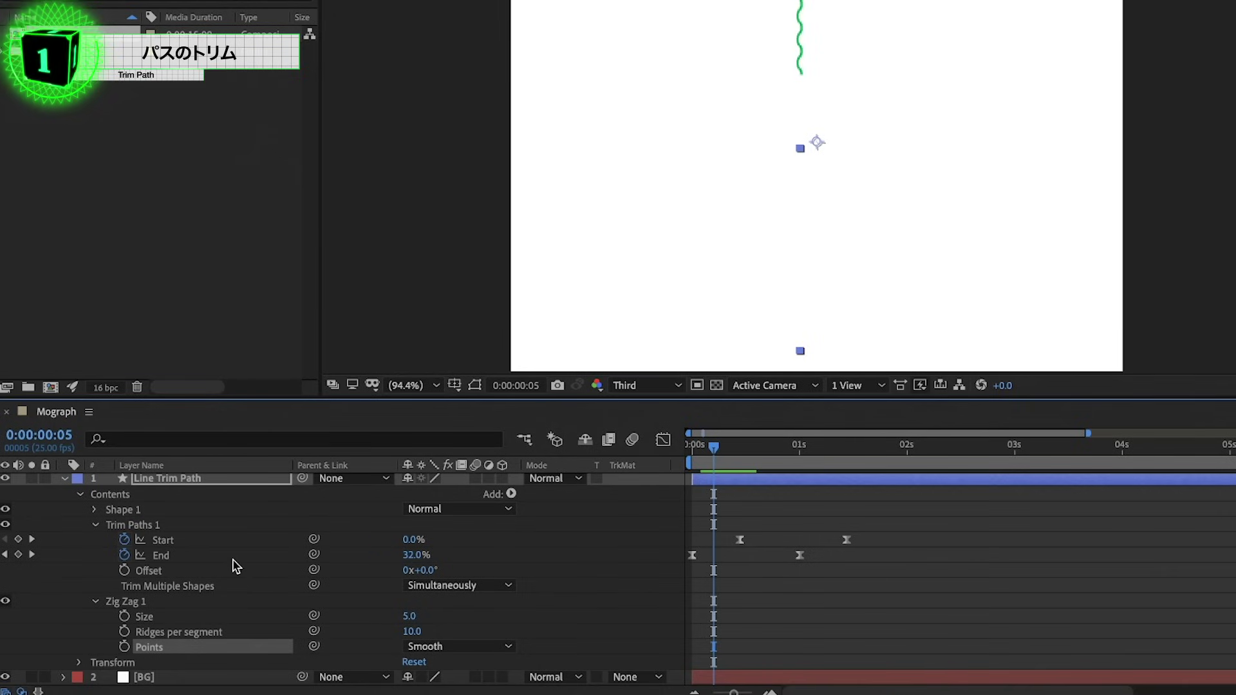
click(95, 603)
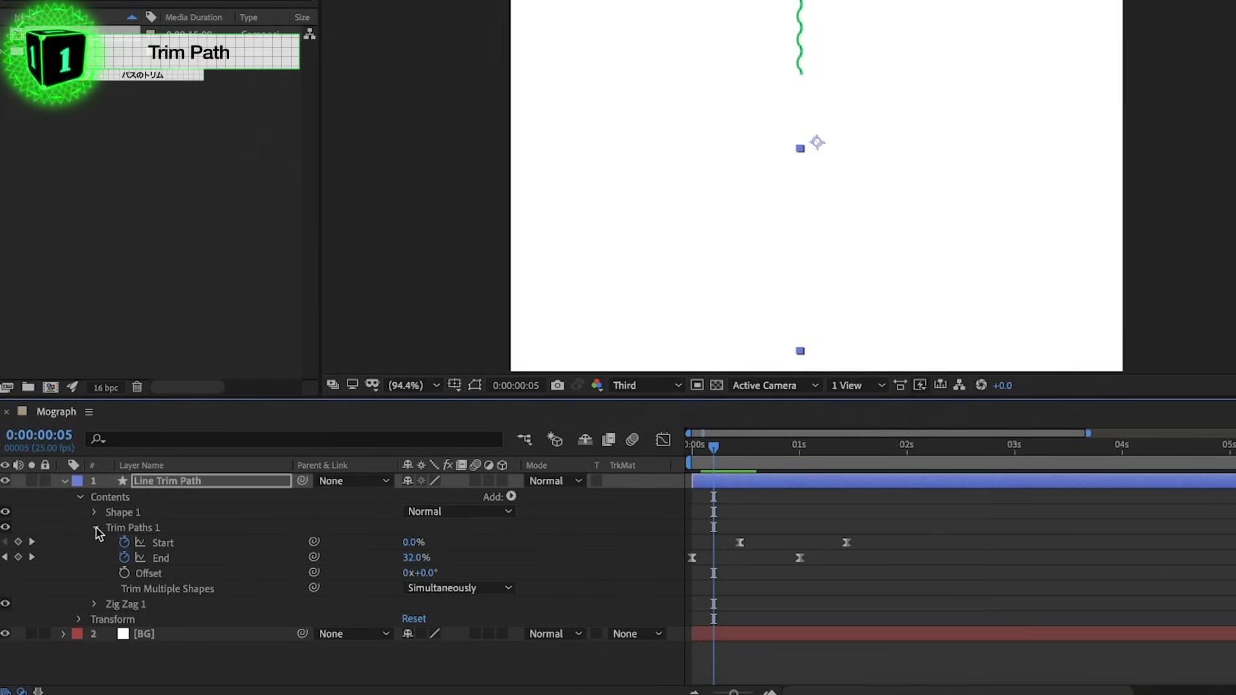
drag(145, 533, 143, 616)
drag(694, 458, 767, 458)
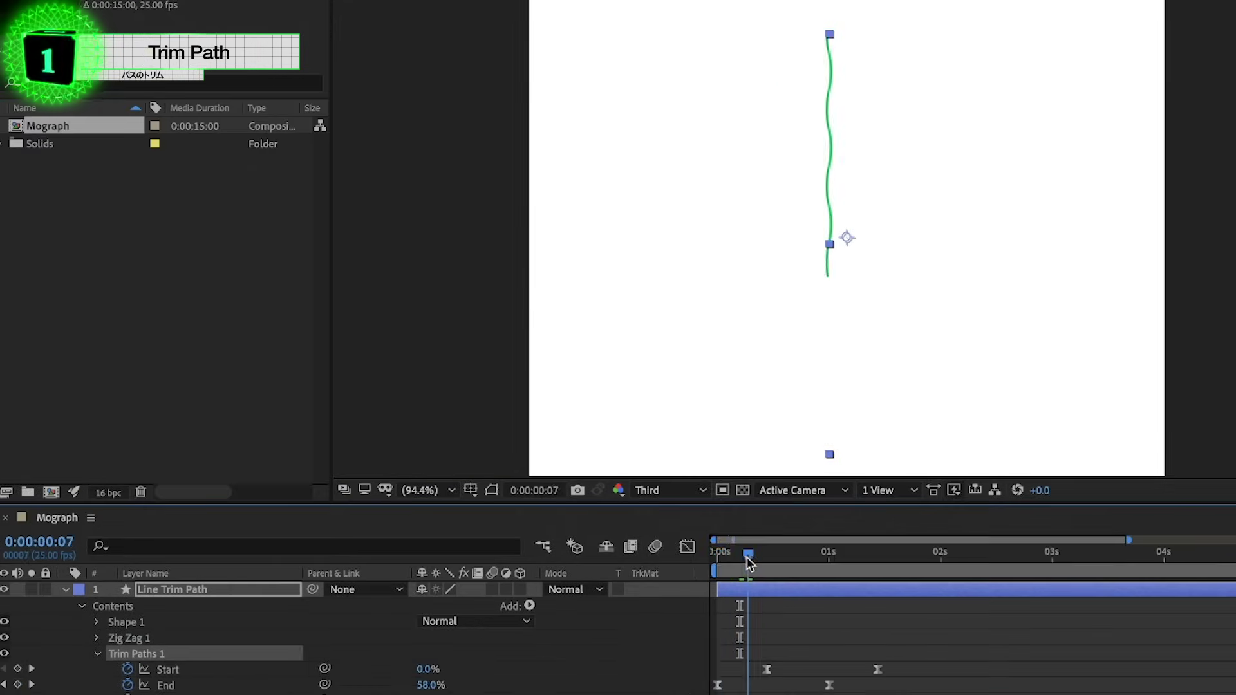
drag(797, 563, 718, 550)
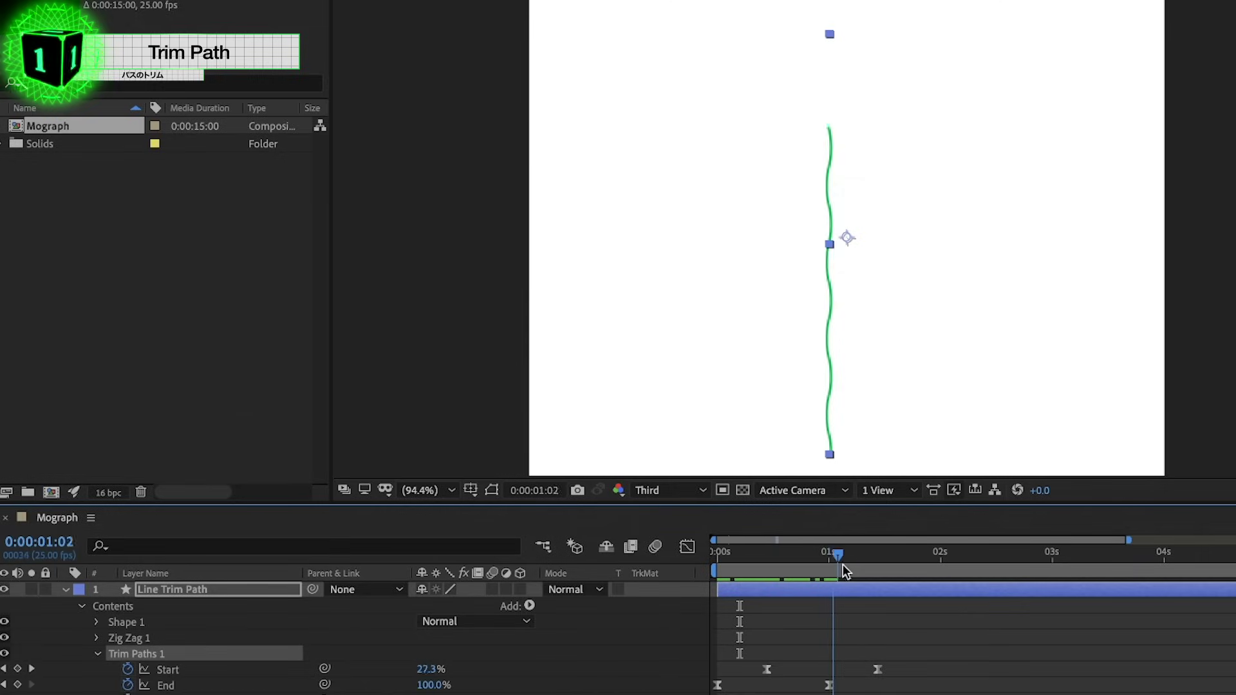
key(space)
key(space)
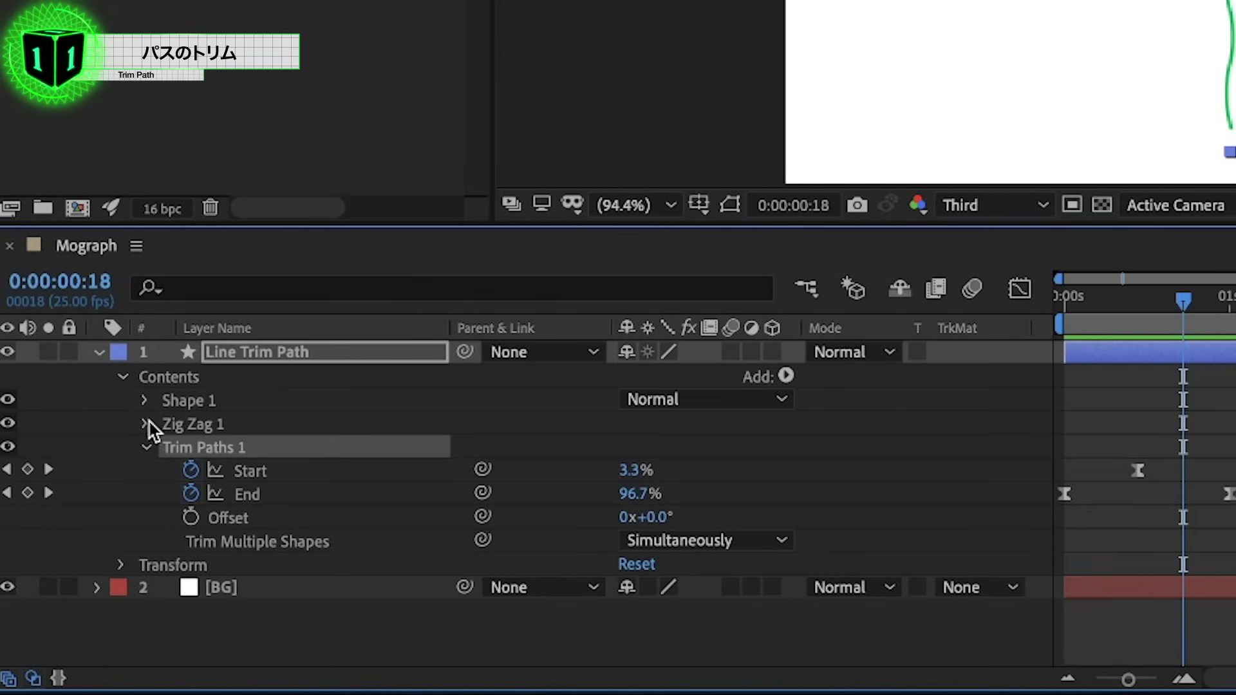
Step: Set Zig Zag 1 to 4 ridges per segment and Size 26, and end the layer at 1:11
click(99, 637)
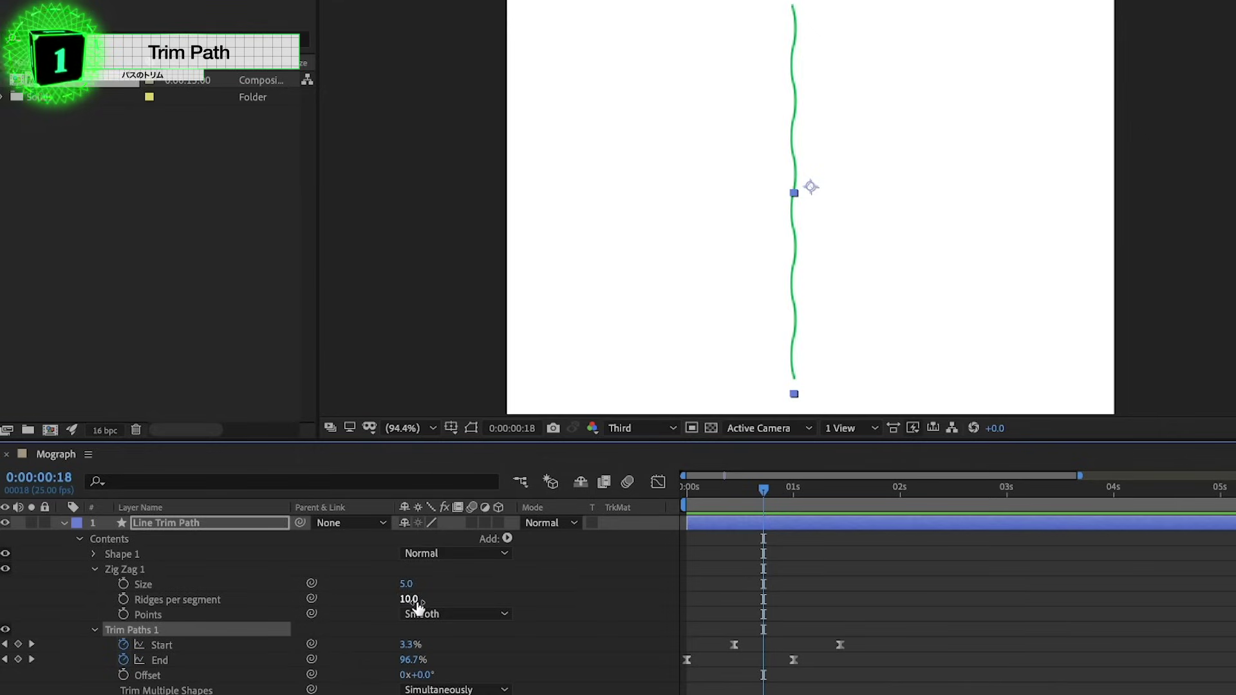
drag(411, 602, 424, 584)
drag(747, 493, 650, 499)
key(space)
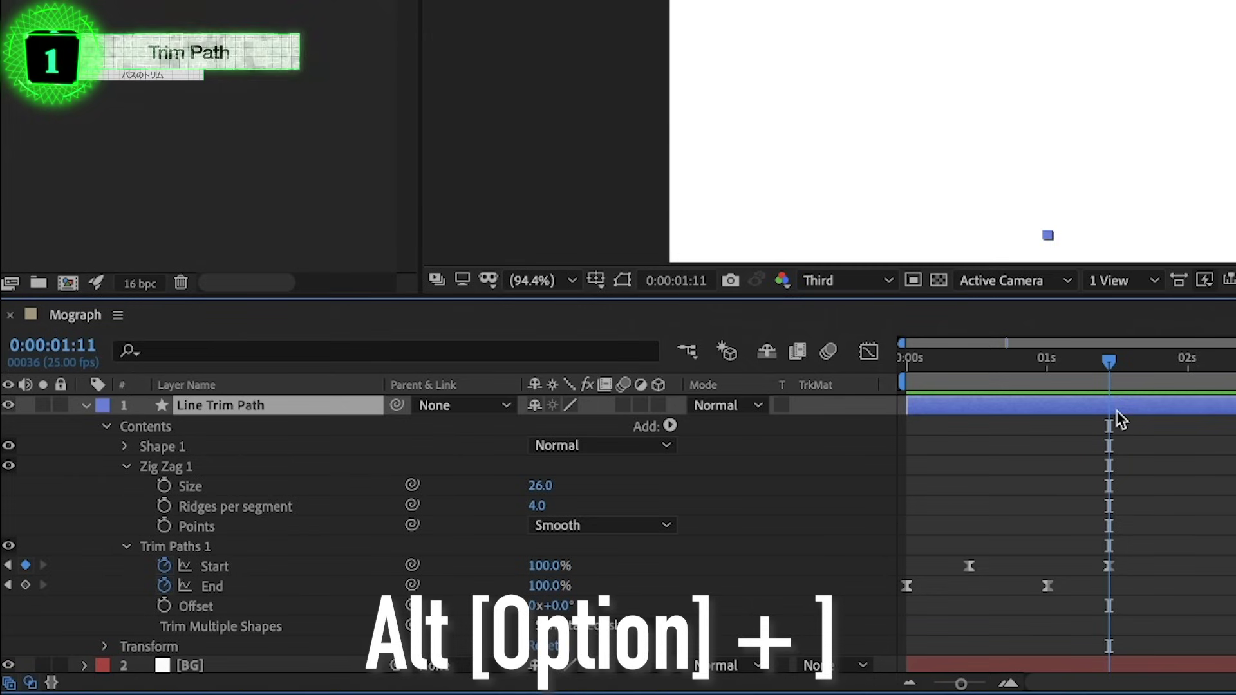
key(alt+bracketright)
Step: Duplicate the wavy line layer and set the copy's Scale to -100, 100% to mirror it
drag(1049, 372, 905, 361)
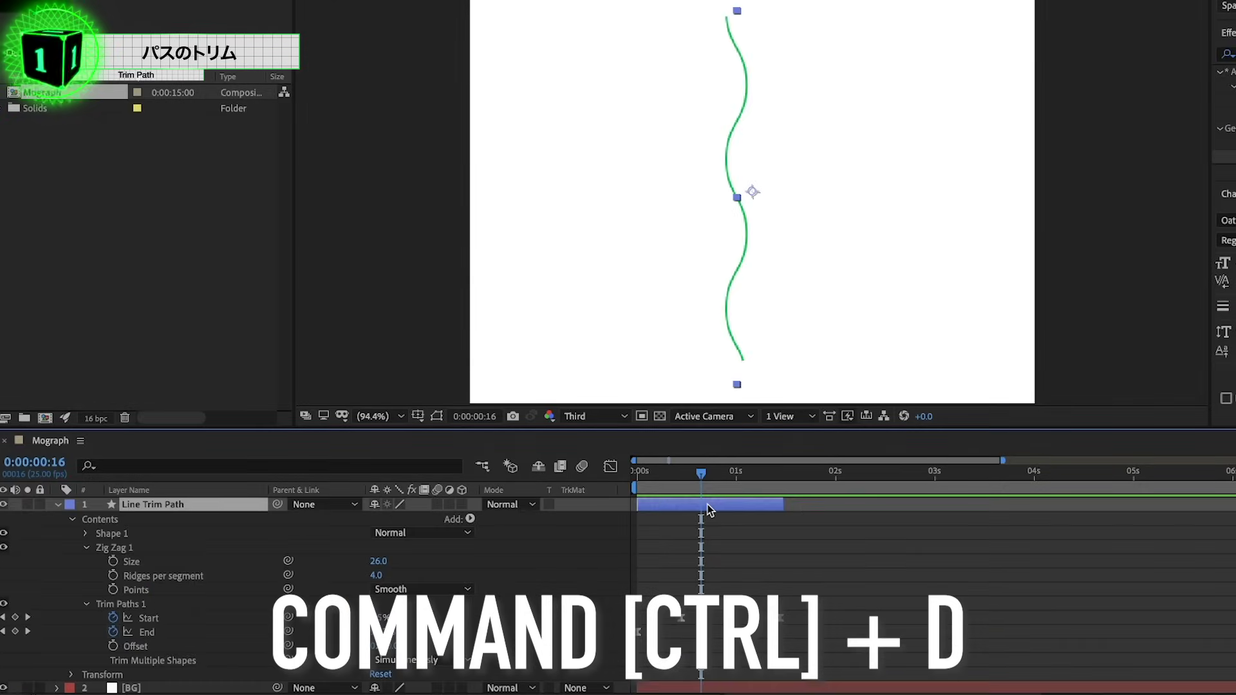
key(ctrl+d)
key(s)
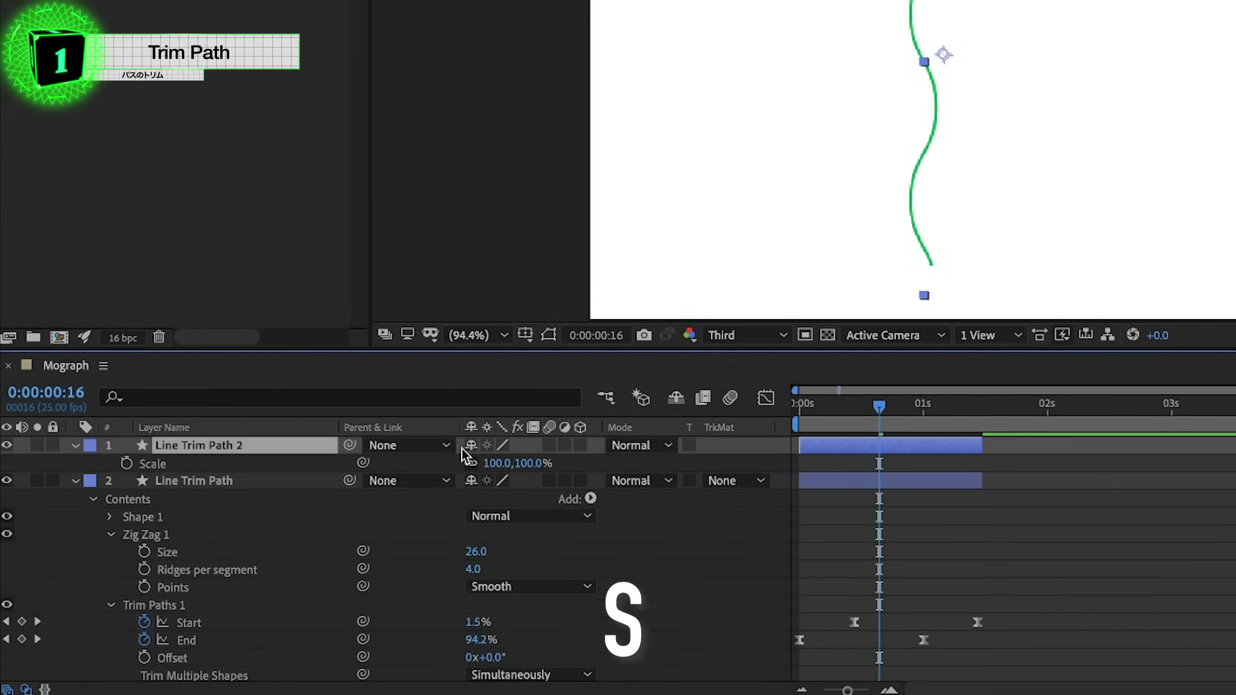
click(471, 464)
click(497, 465)
text(-100)
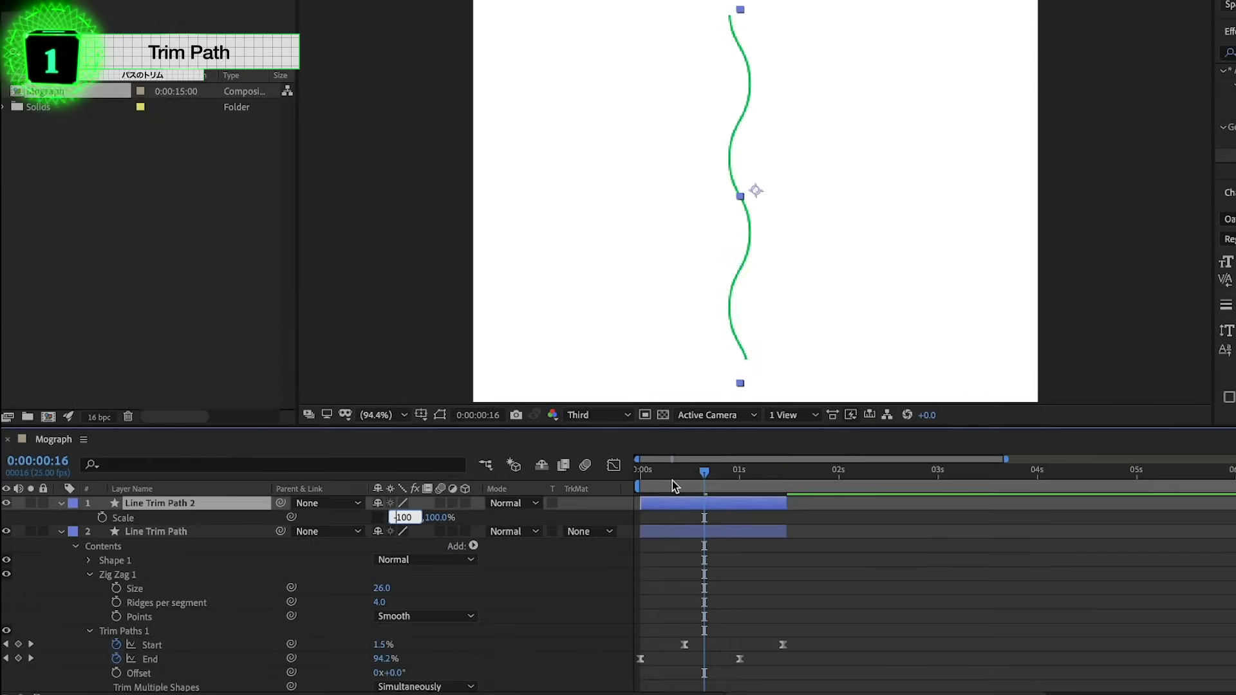
mouse_move(672, 480)
mouse_down()
mouse_move(728, 489)
mouse_move(713, 488)
mouse_up()
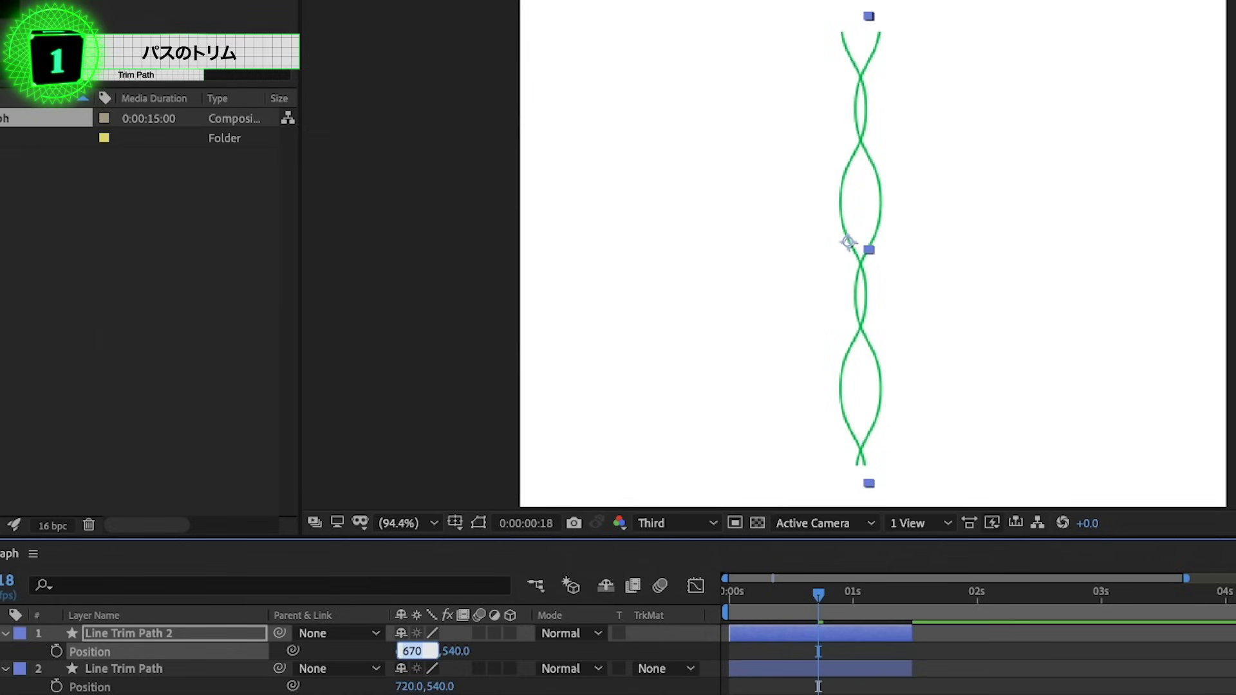
Step: Set the original Line Trim Path's Position X to 770 and preview the crossing lines
click(421, 686)
text(750)
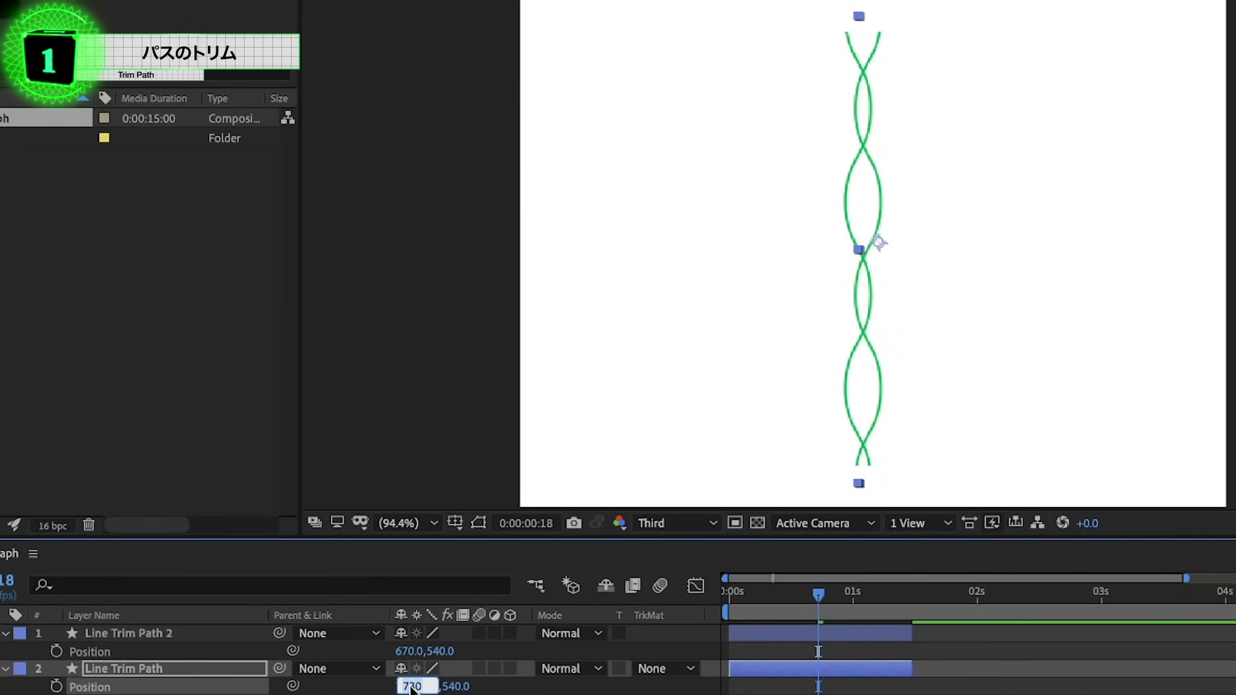
key(shift+Up)
key(shift+Up)
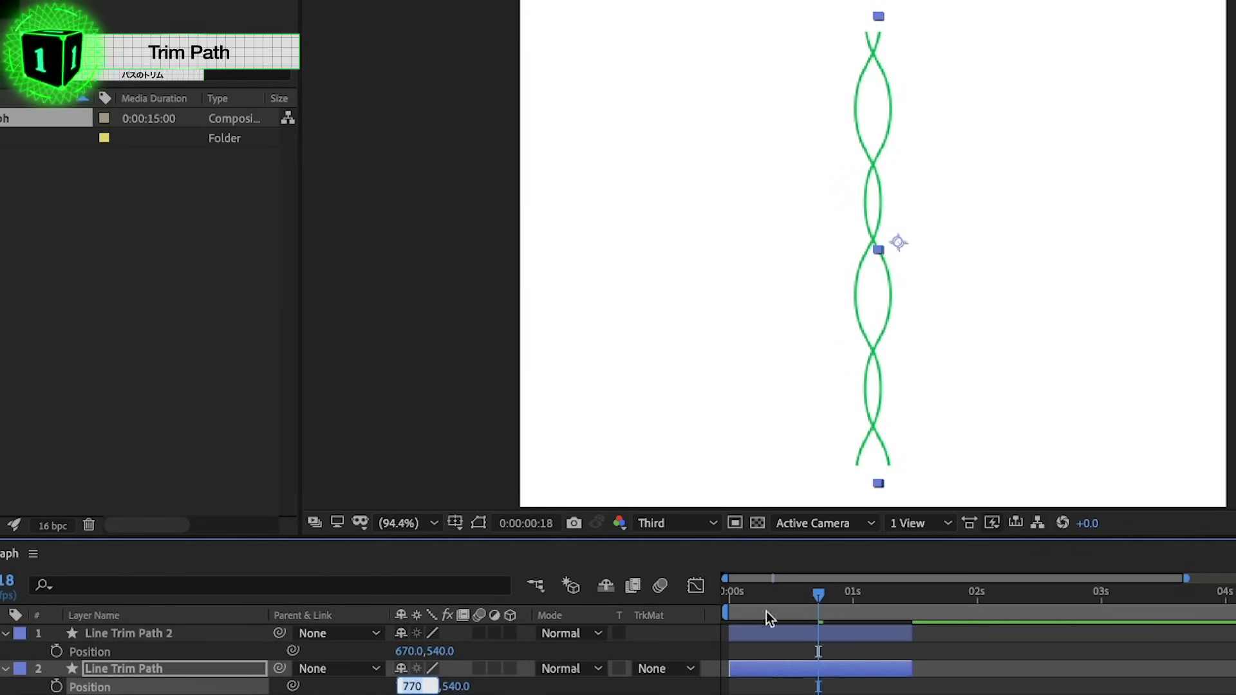
drag(763, 592, 729, 592)
key(space)
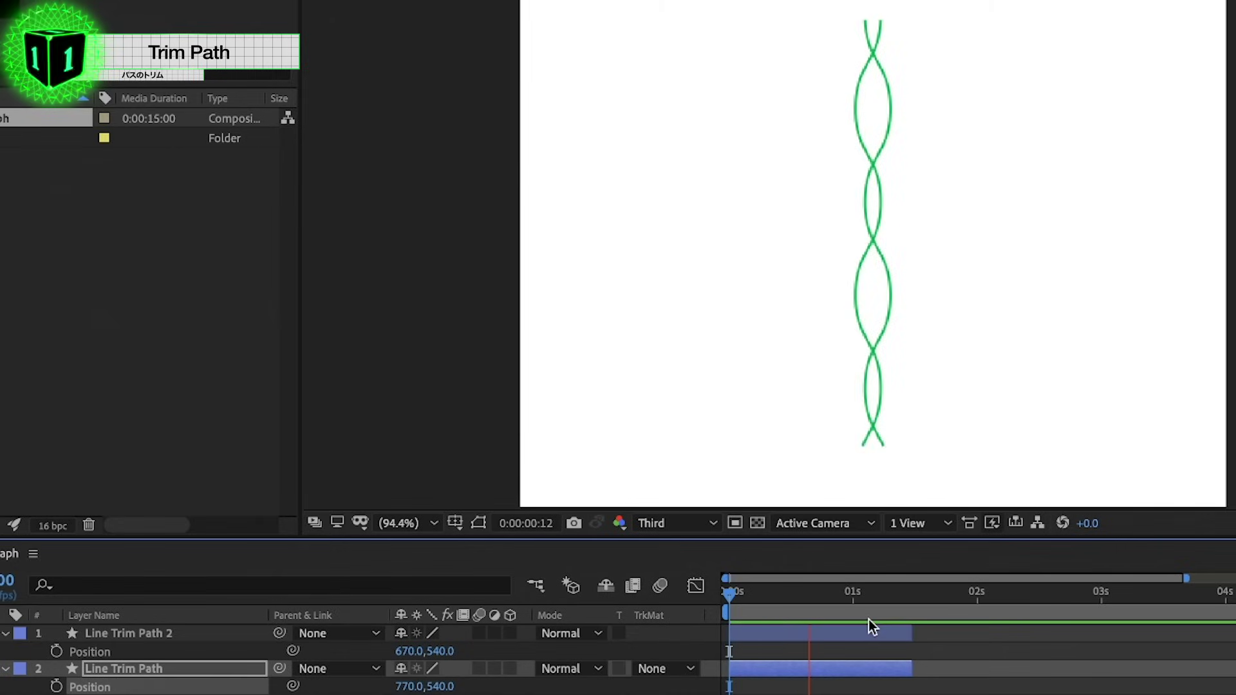
Step: Start Line Trim Path 2 a few frames later and preview the staggered animation
drag(807, 628, 816, 630)
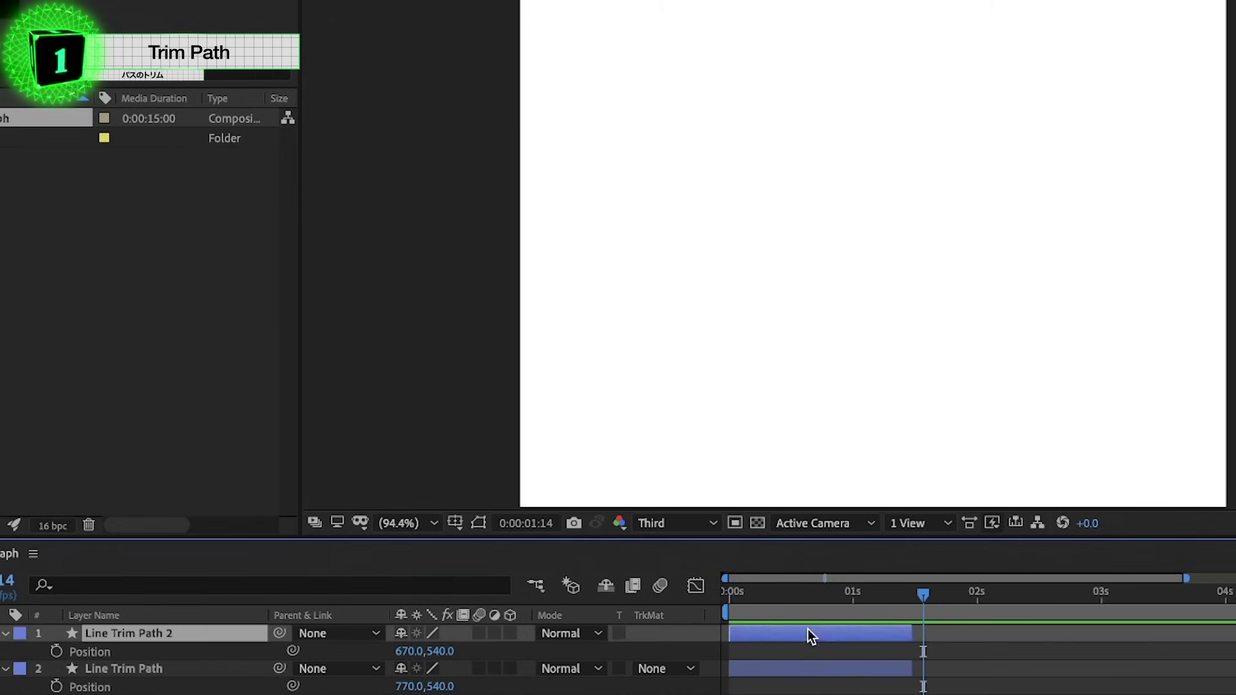
drag(769, 593, 708, 605)
key(space)
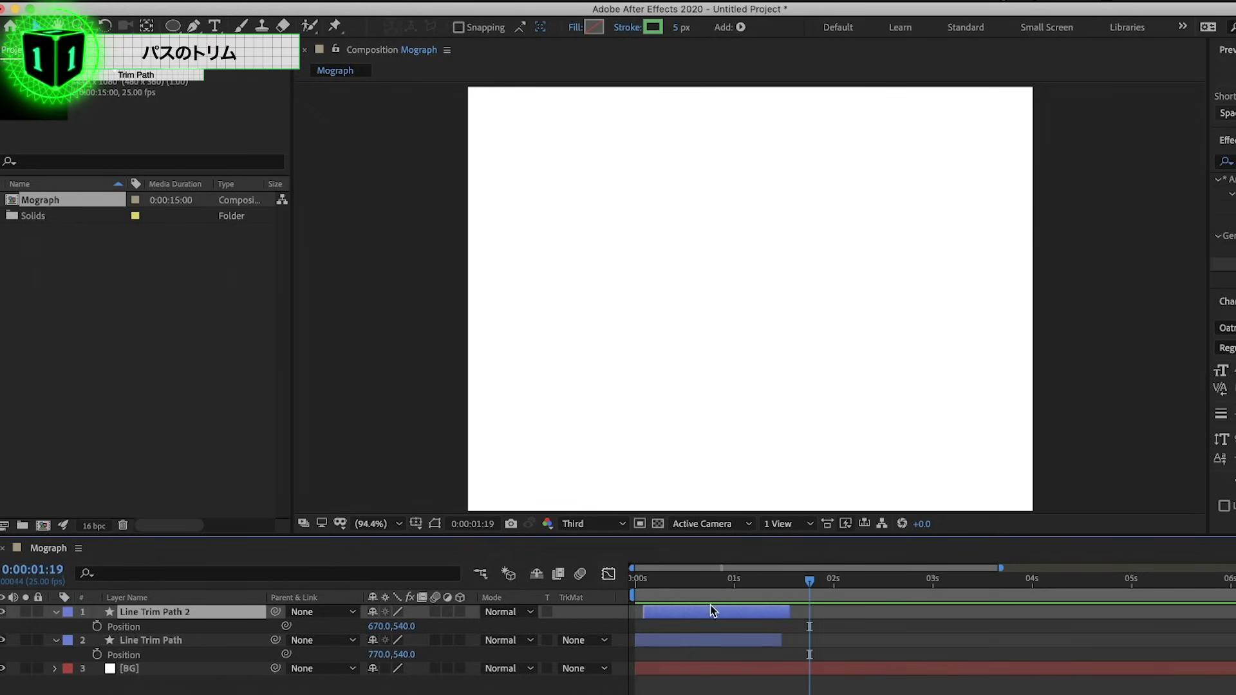
mouse_move(651, 596)
mouse_down()
mouse_move(712, 596)
mouse_move(620, 582)
mouse_up()
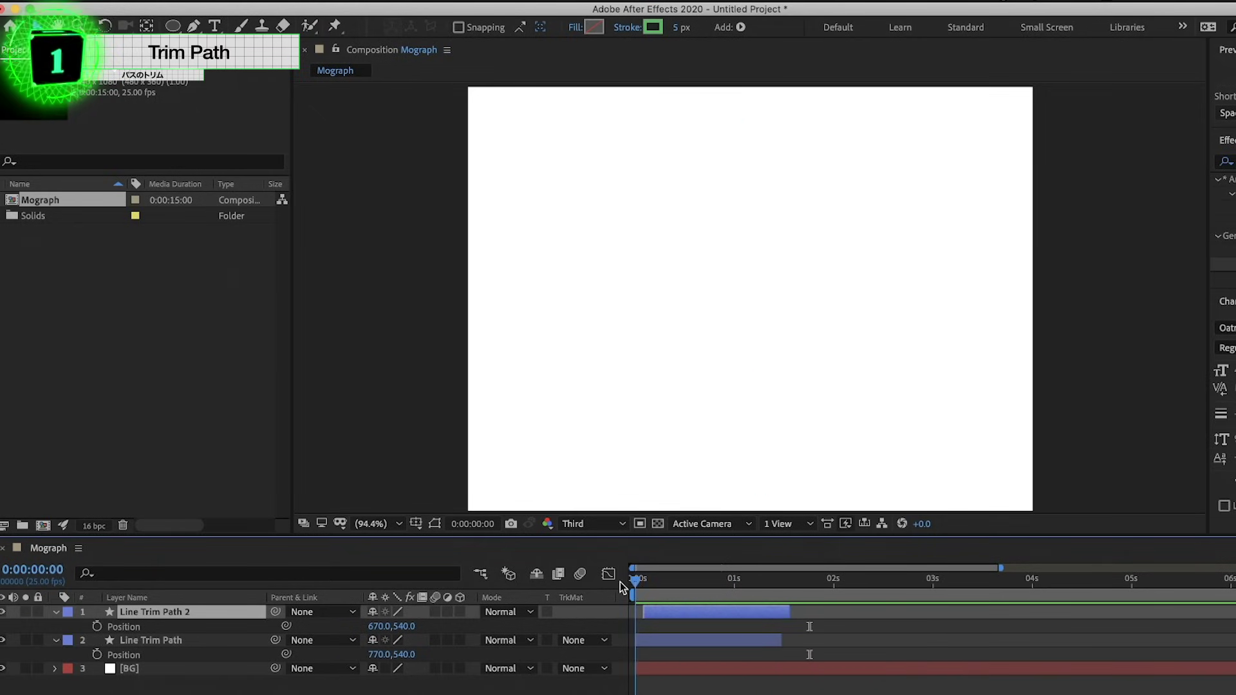
Step: Pre-compose both wavy line layers into a 'Line Waves' composition and label it green
shift+click(693, 644)
key(ctrl+shift+c)
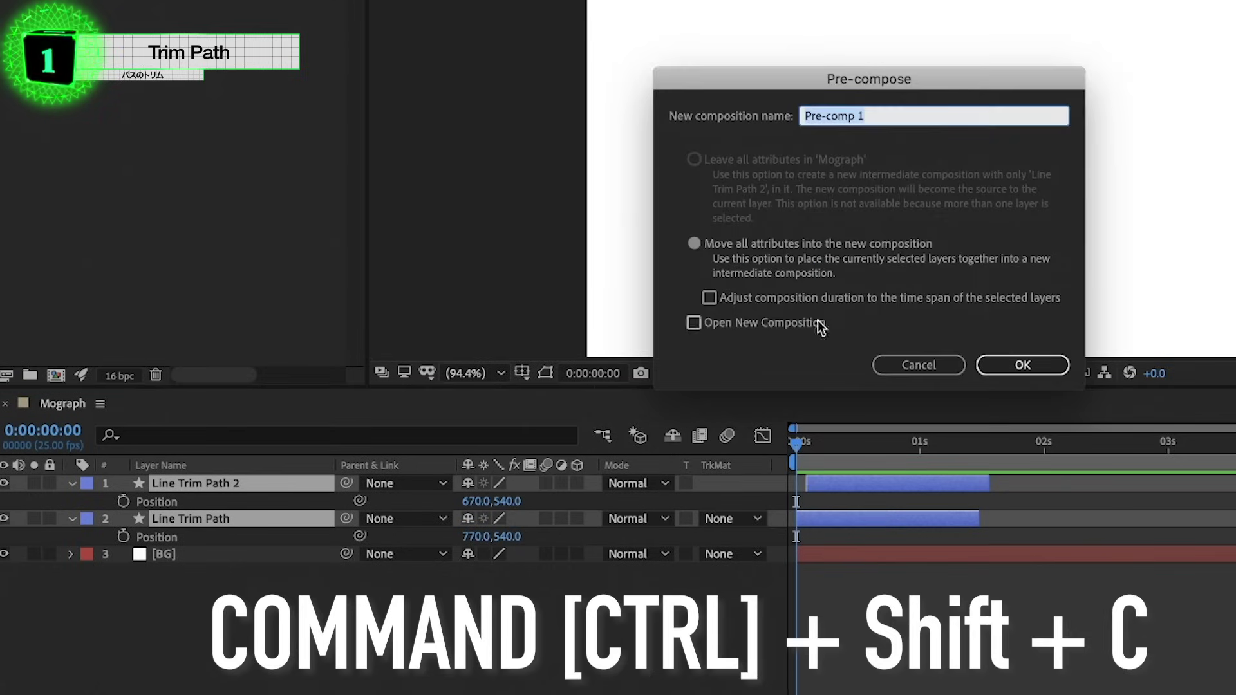
text(Line Waves)
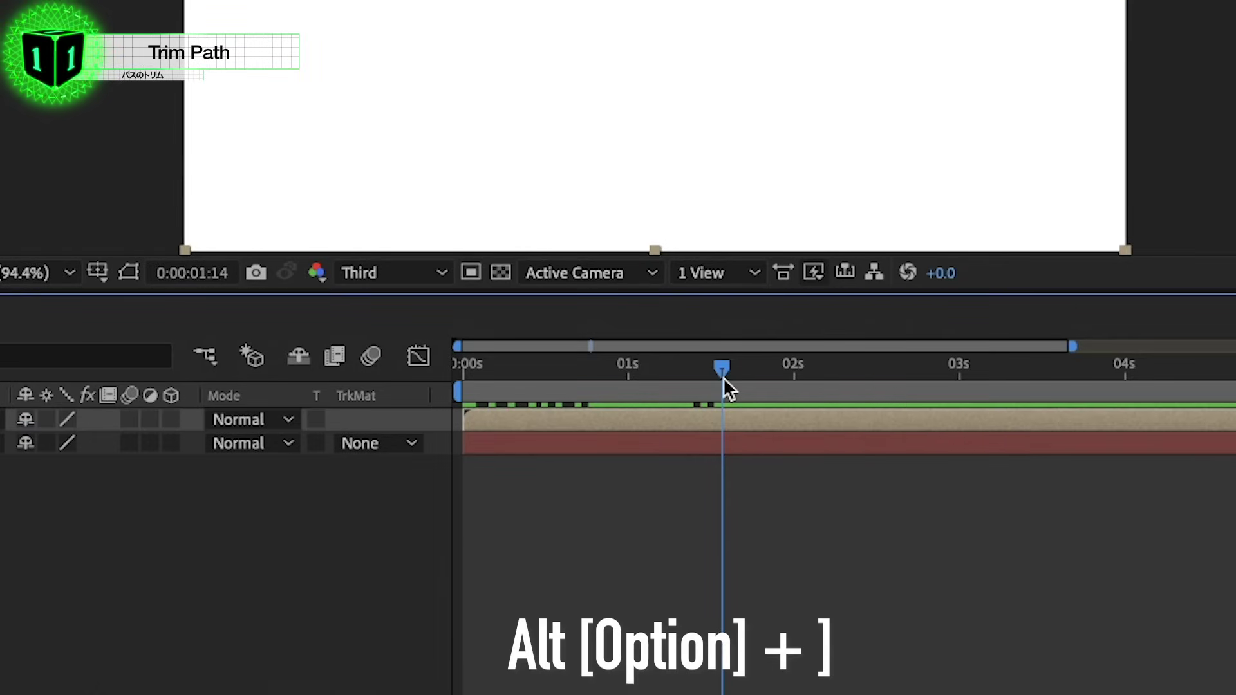
key(alt+bracketright)
click(629, 365)
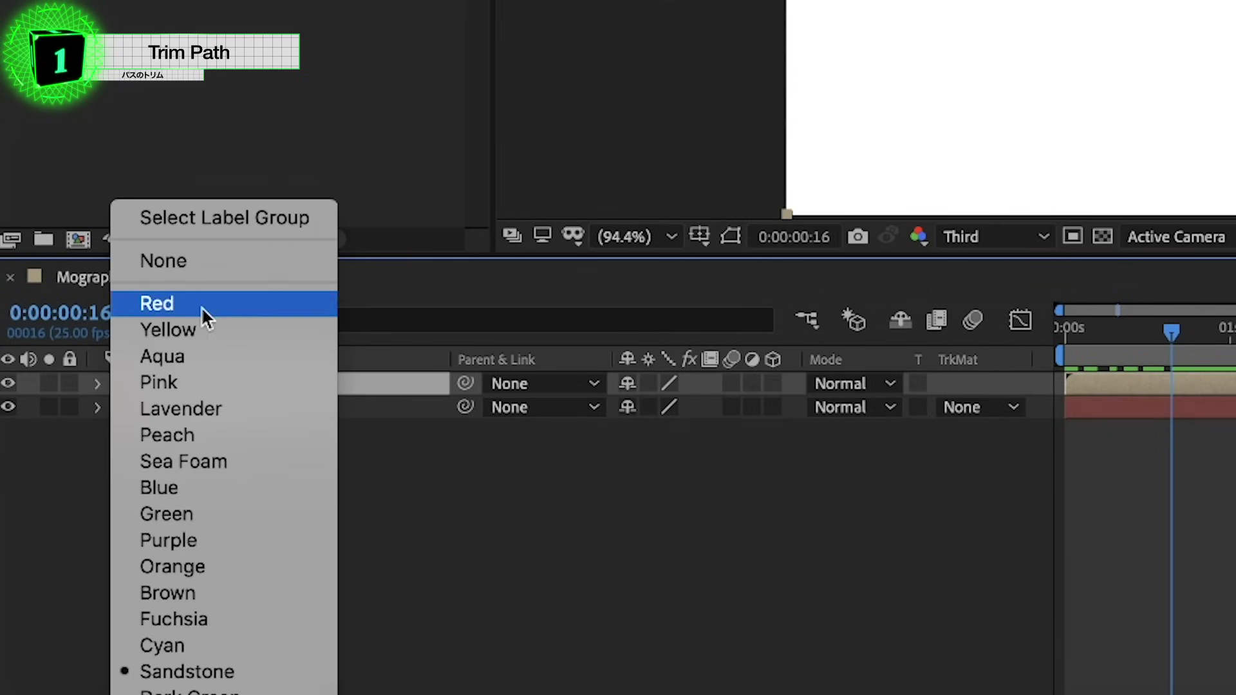
click(223, 515)
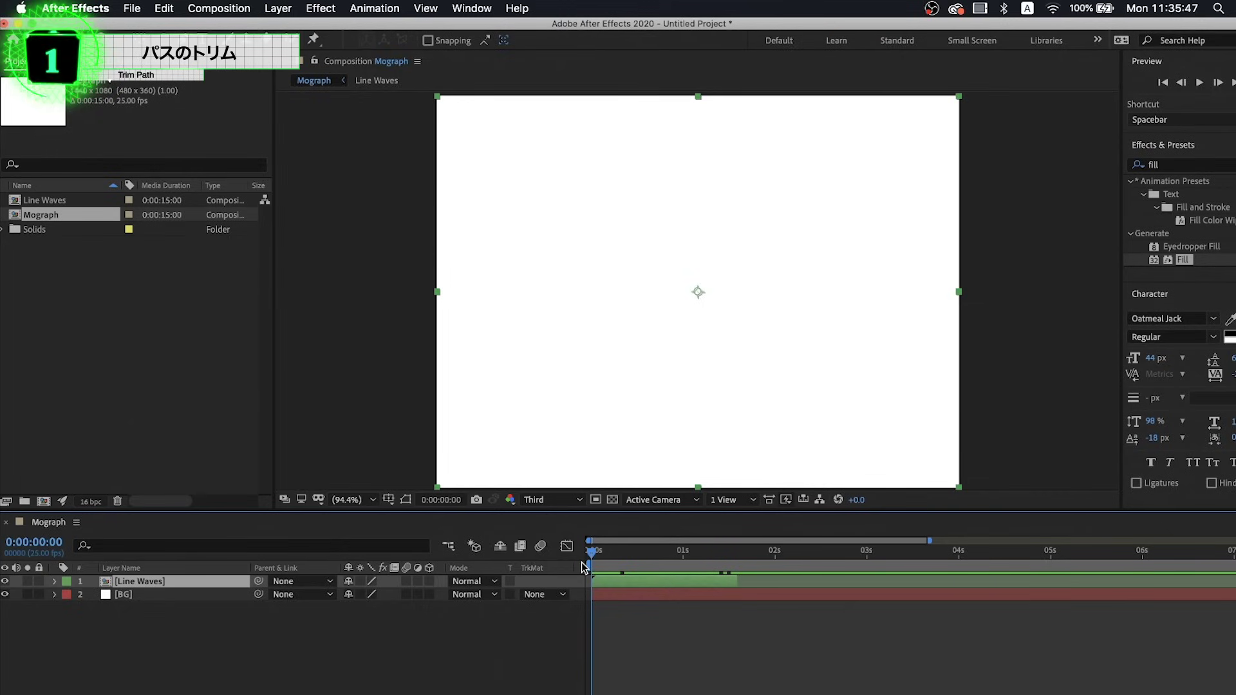
Step: Hide Line Waves and add a centred ellipse with its path size set to 50×50
click(4, 583)
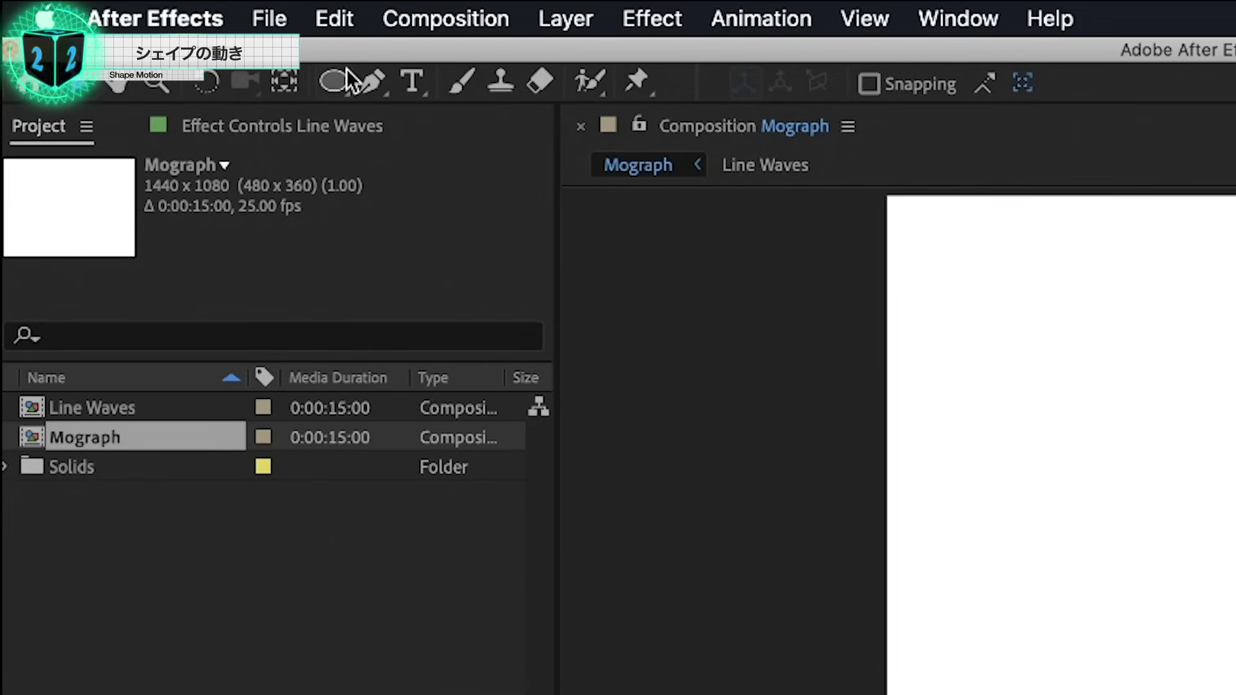
click(347, 82)
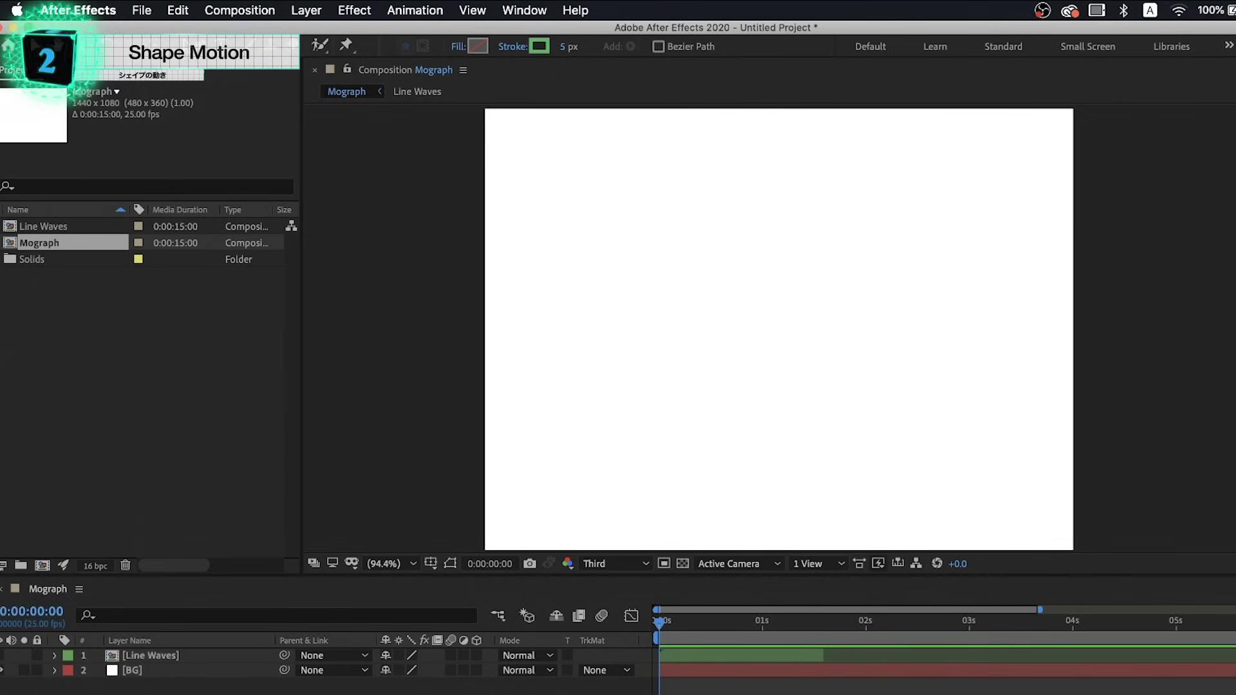
double_click(164, 45)
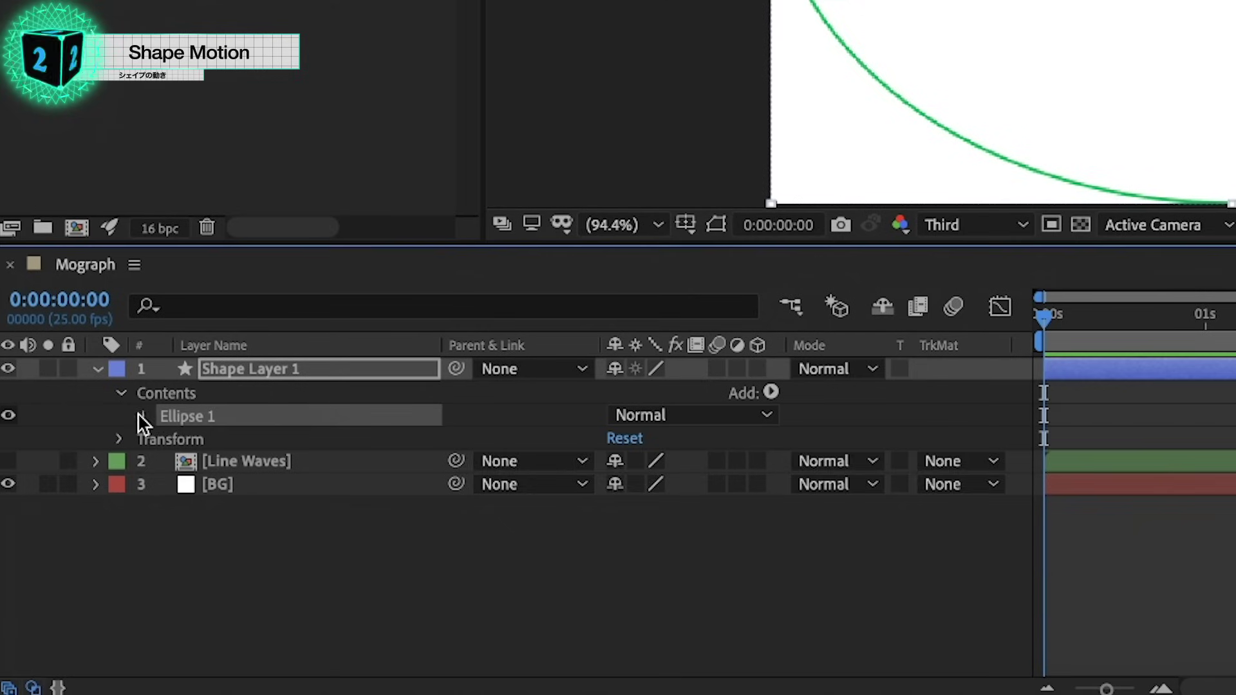
click(138, 414)
click(166, 439)
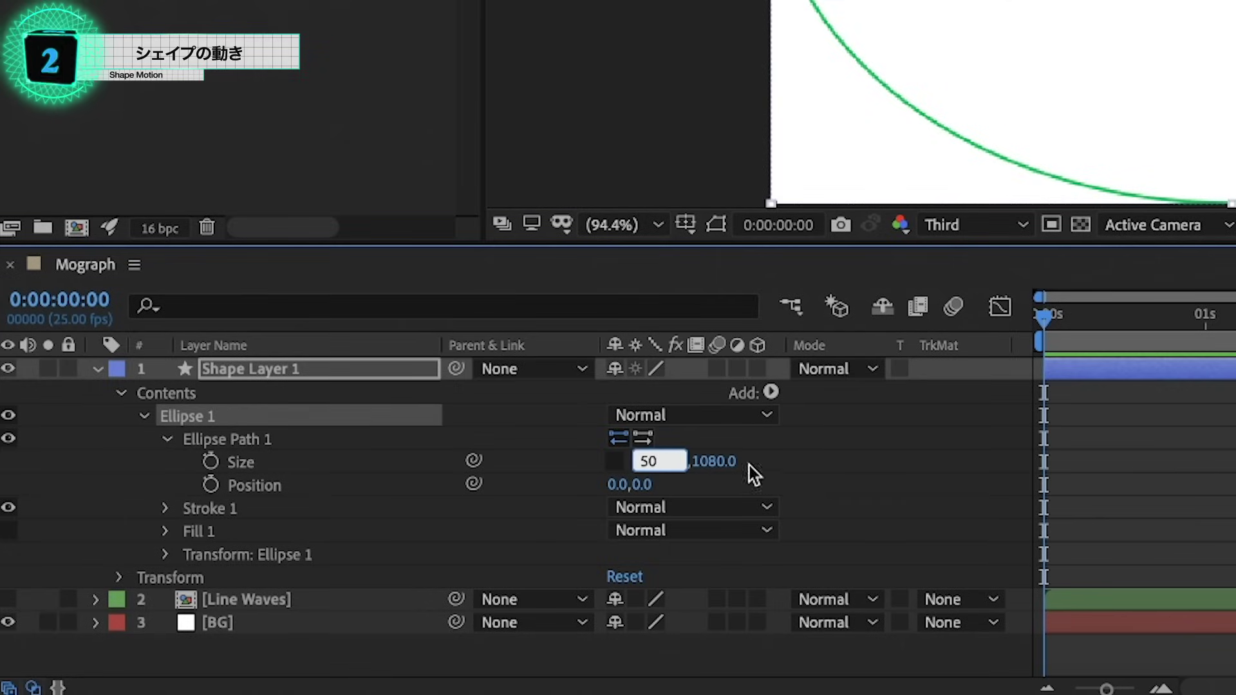
key(Tab)
text(50)
key(Return)
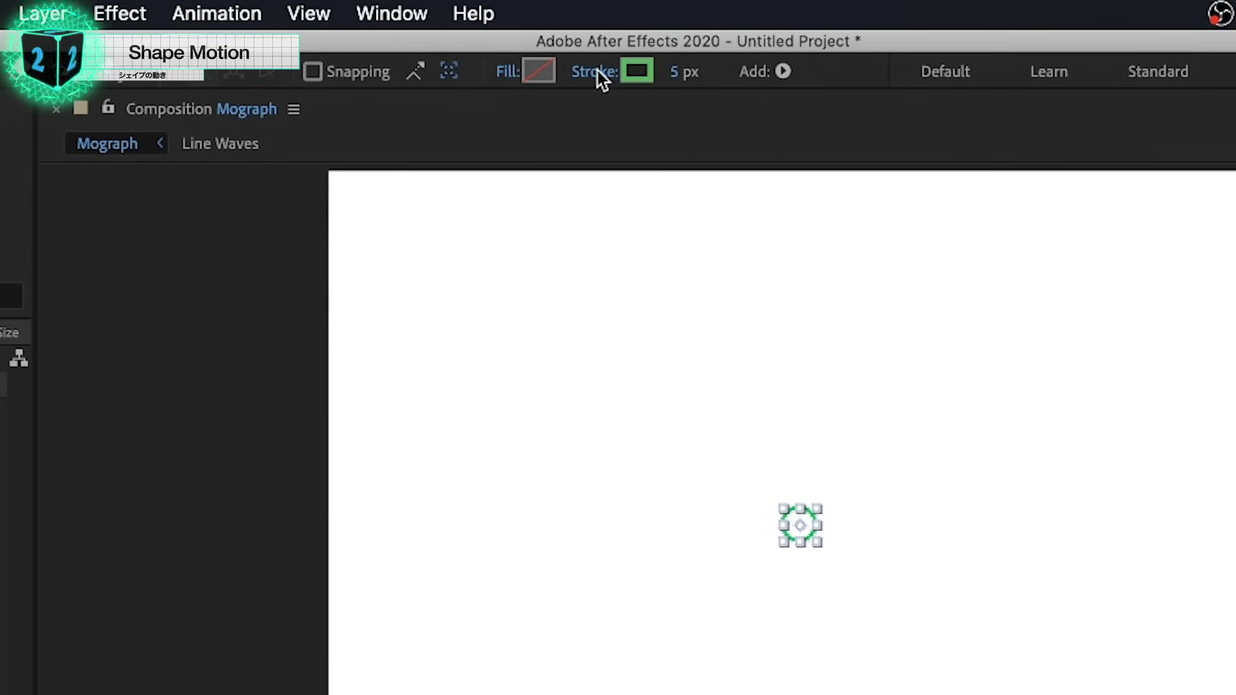
Step: Set the circle's stroke to None and show only Shape Layer 1's Position property
click(597, 72)
click(564, 640)
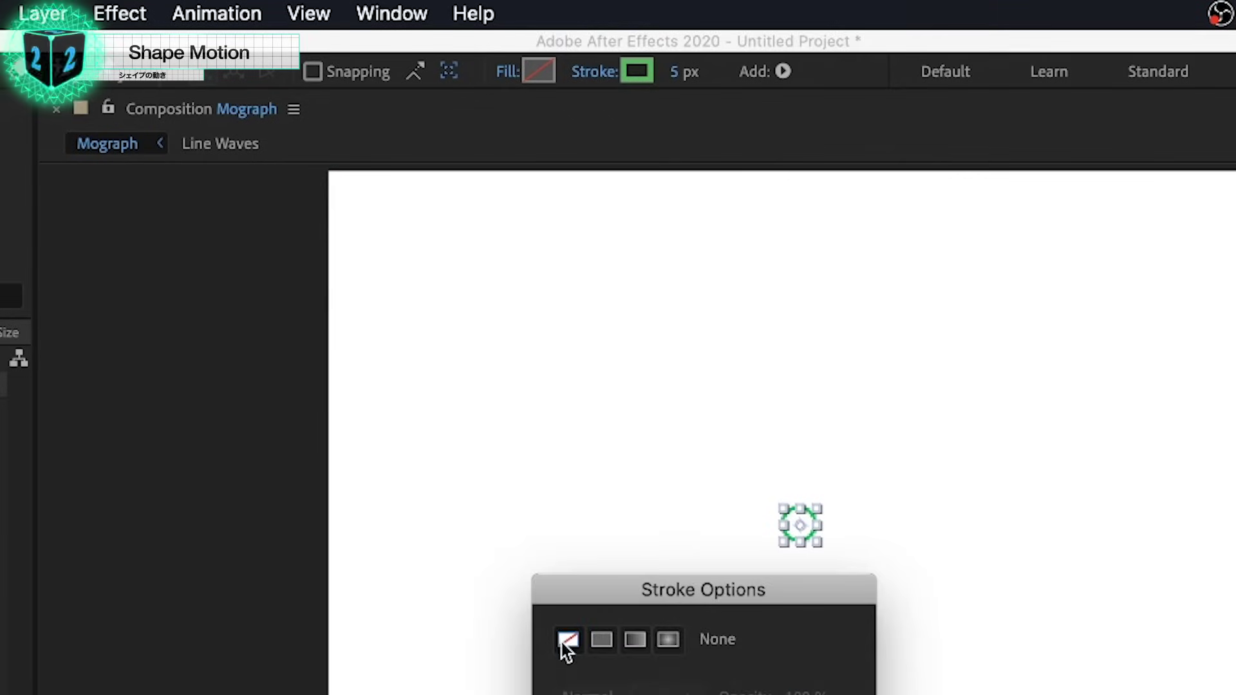
key(Return)
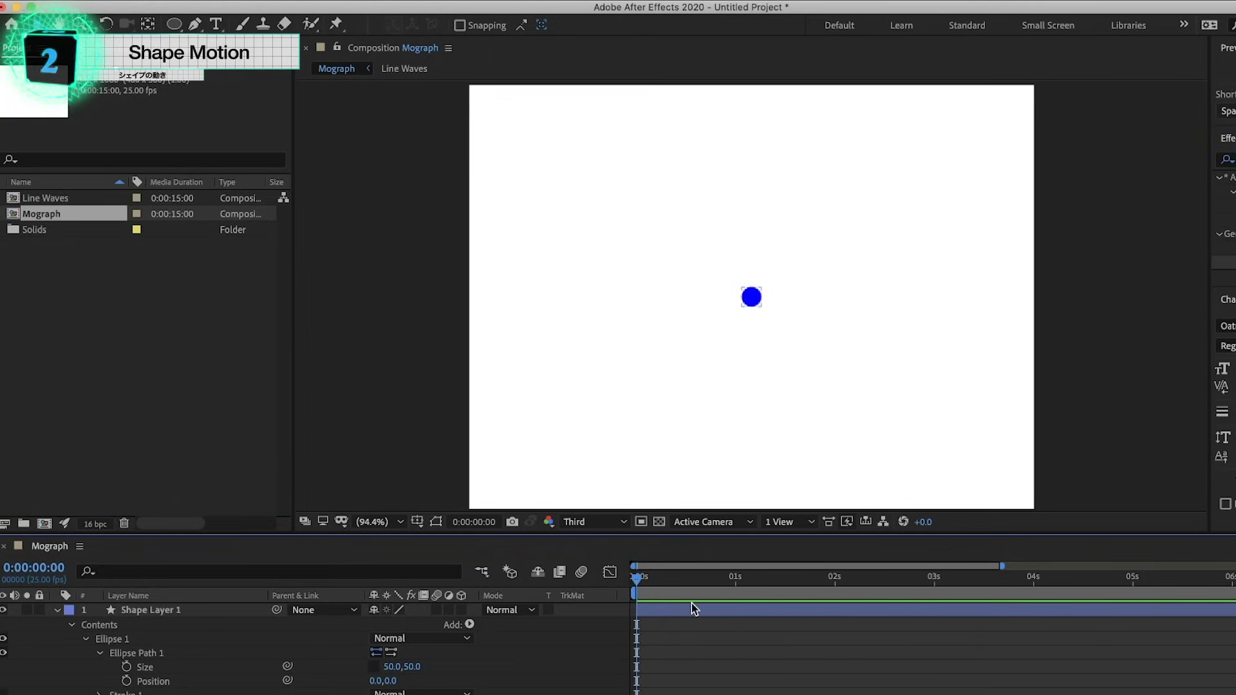
click(692, 608)
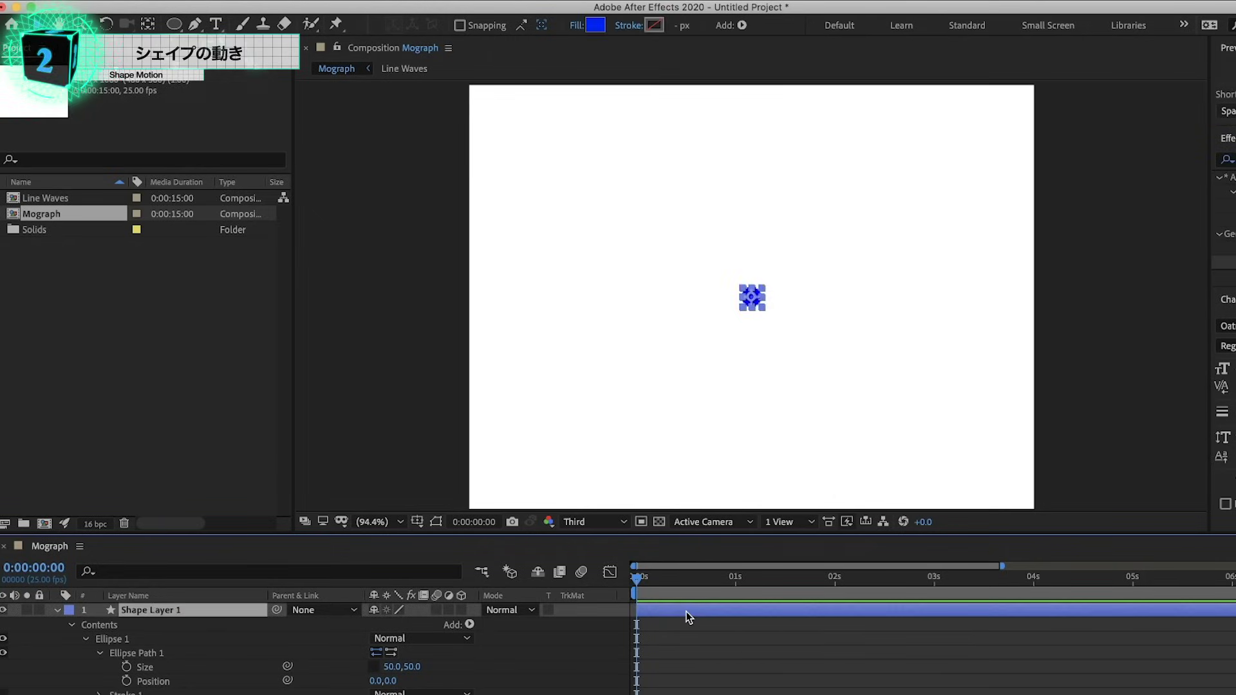
key(p)
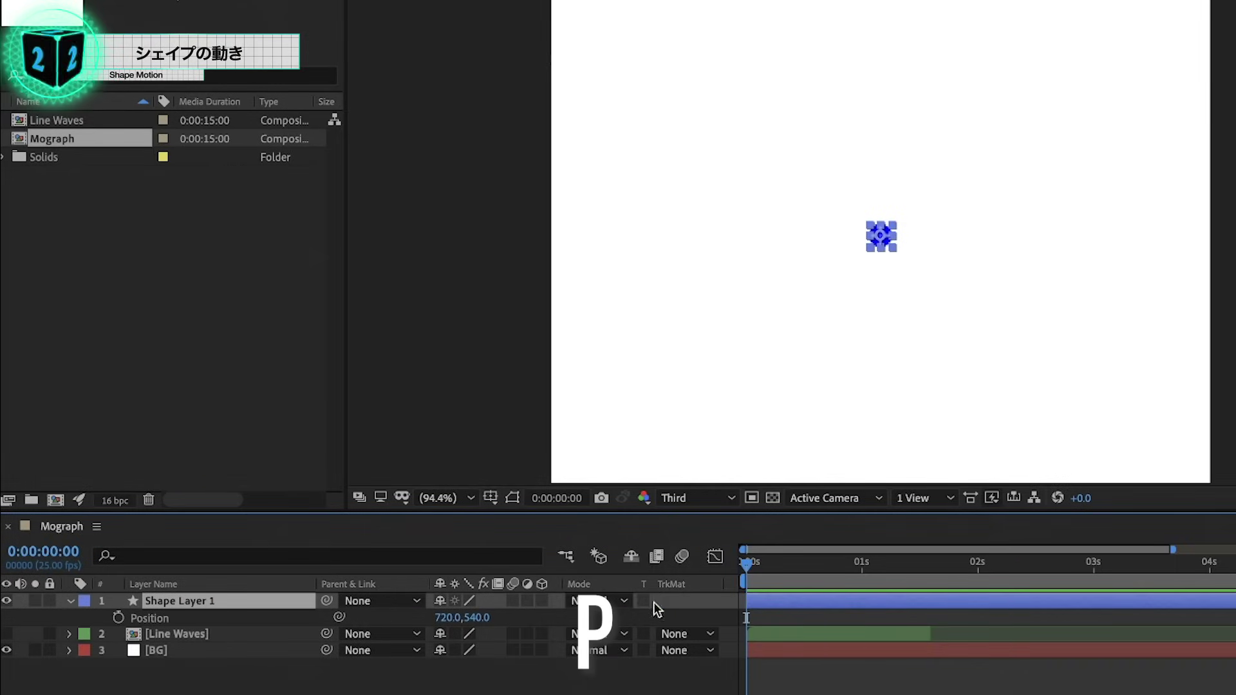
Step: Keyframe the dot's Position Y at 1118 (0s), 123 (0:16) and 540 (1:00) with Easy Ease
click(120, 617)
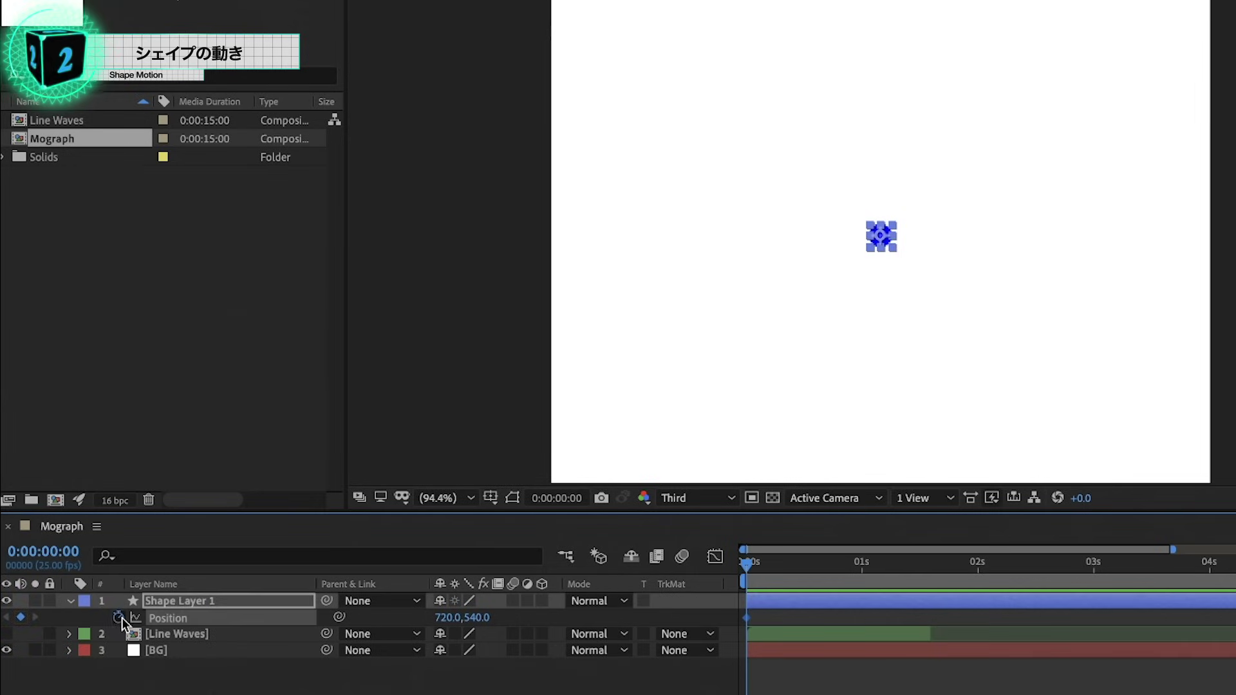
drag(483, 617, 972, 655)
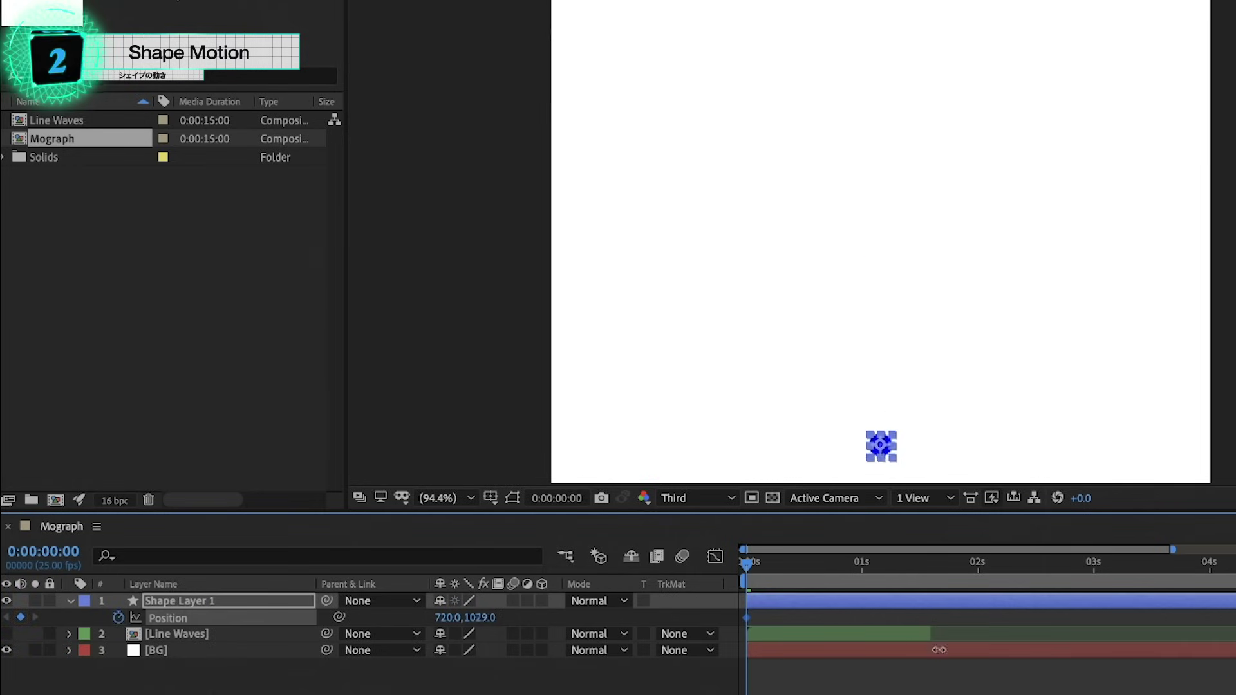
drag(746, 564, 795, 567)
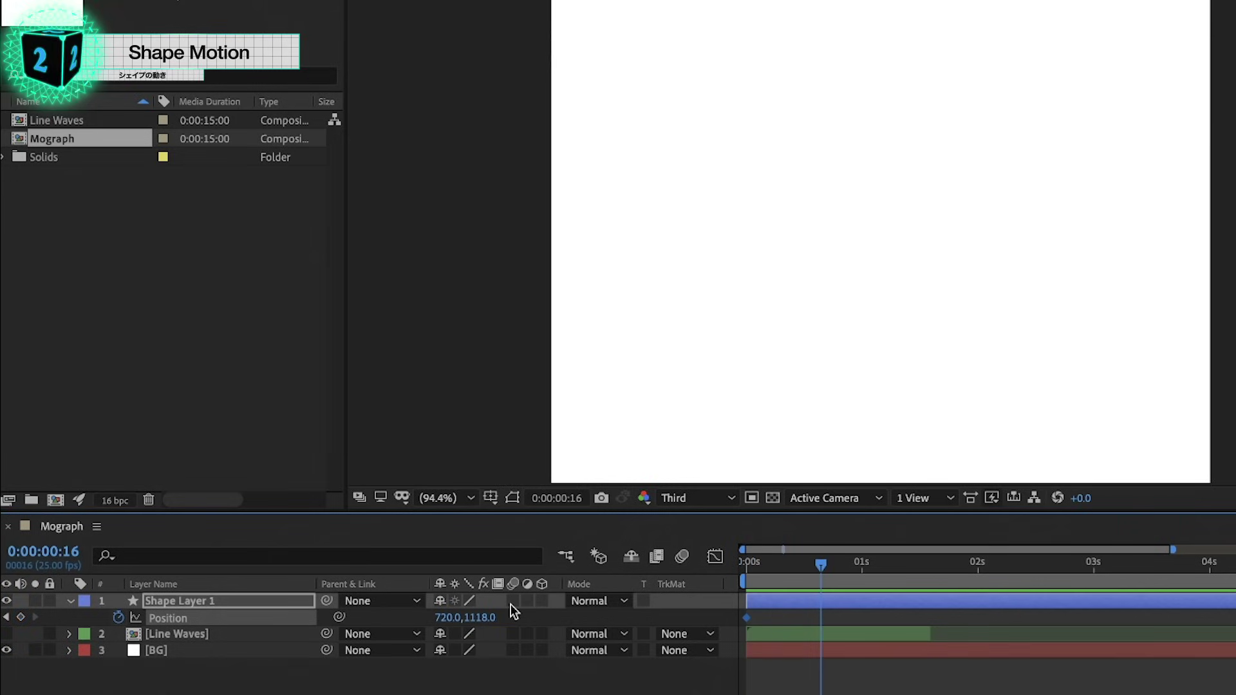
mouse_move(493, 618)
mouse_down()
mouse_move(84, 605)
mouse_move(115, 612)
mouse_up()
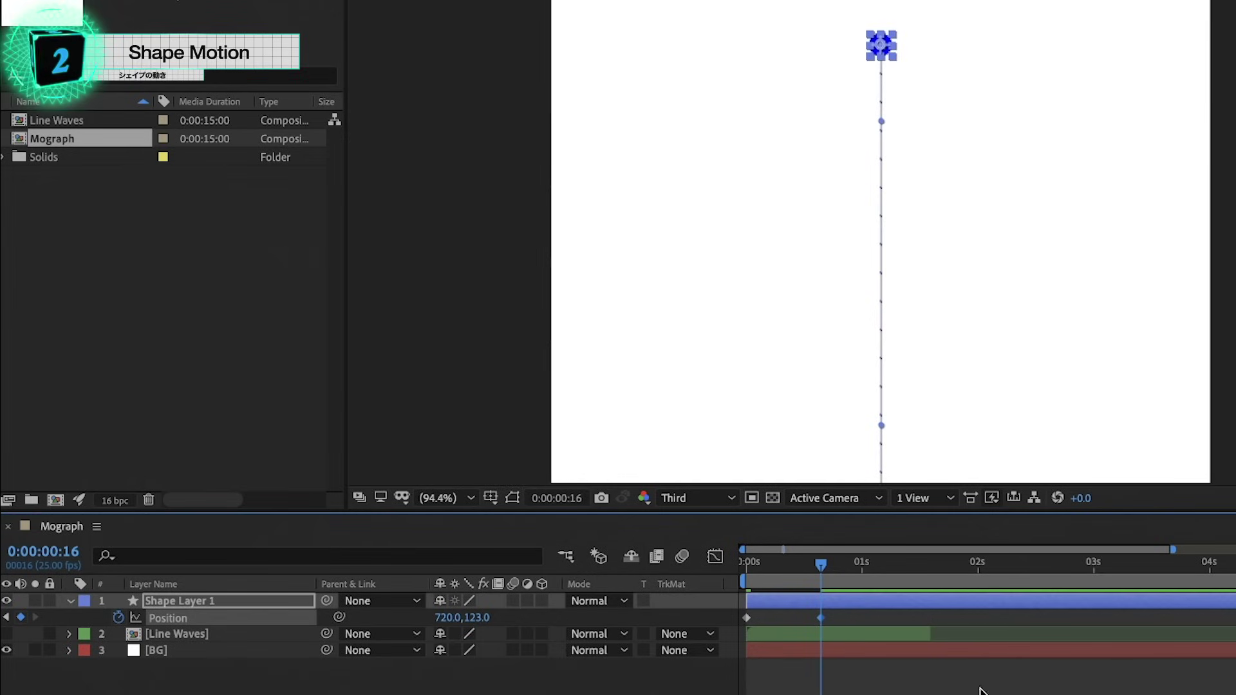
drag(828, 565, 862, 571)
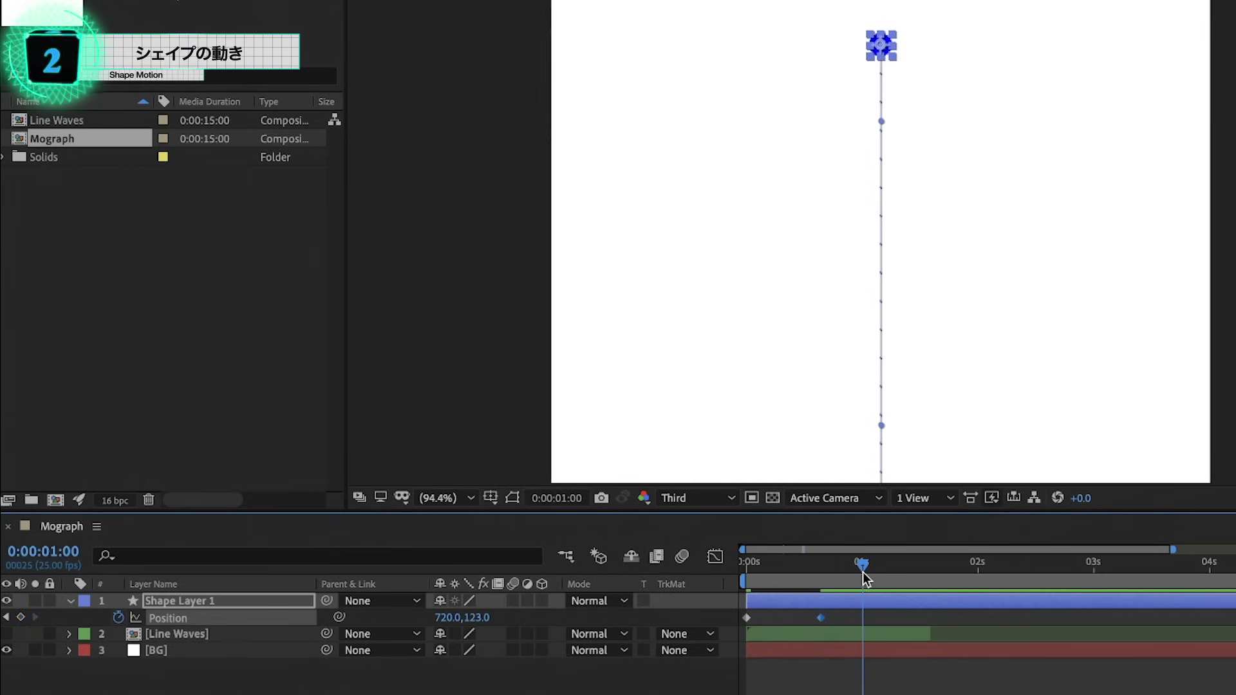
text(540)
key(Return)
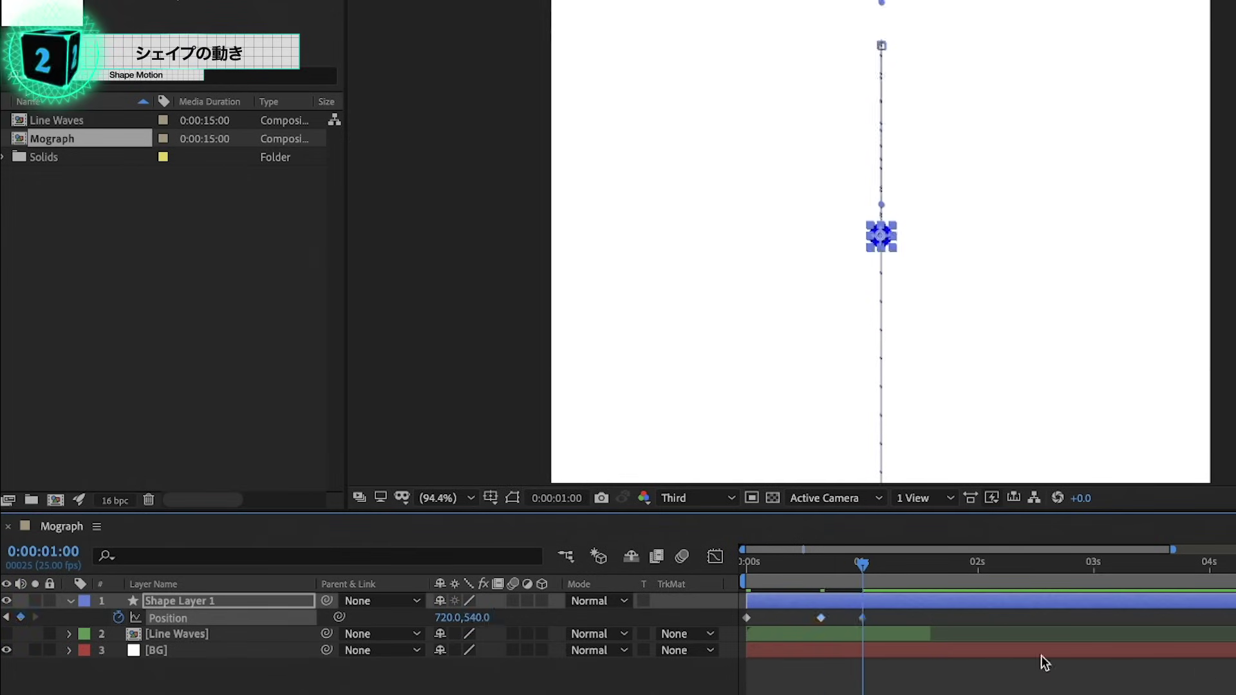
key(F9)
drag(743, 613, 998, 649)
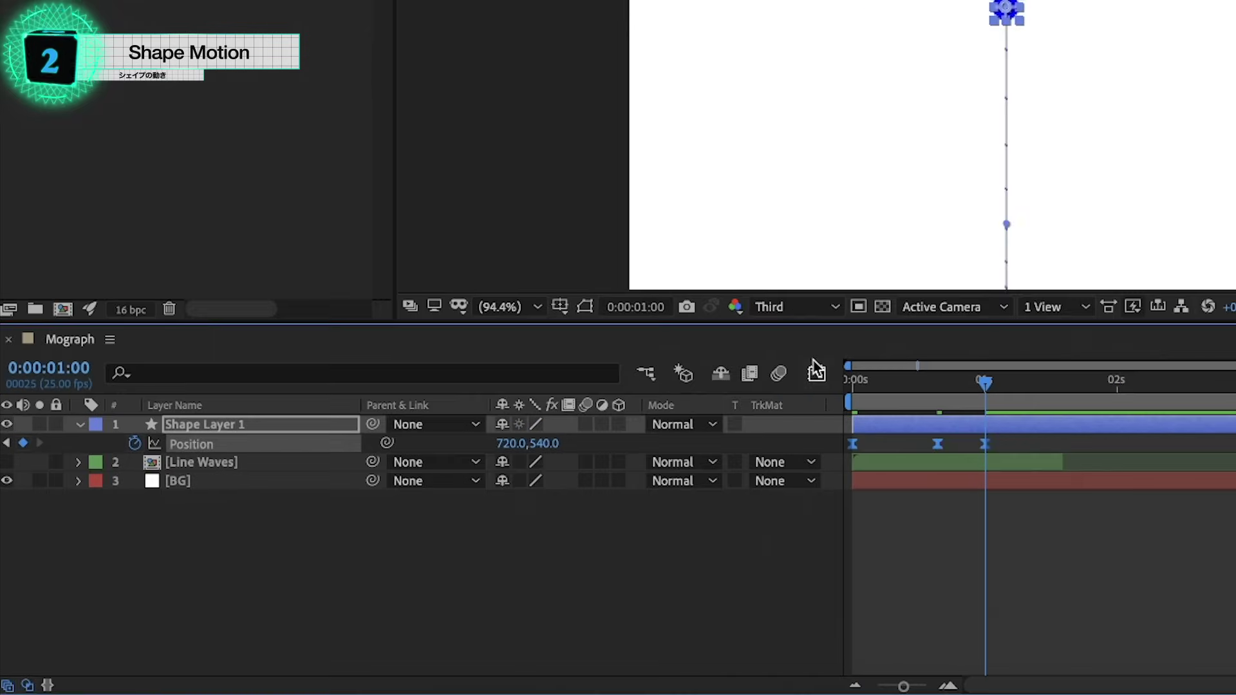
click(715, 556)
Step: Widen the ease into the top keyframe and spike the launch speed near 10000 px/sec, previewing the result
click(936, 625)
mouse_move(924, 629)
mouse_down()
mouse_move(894, 627)
mouse_move(977, 623)
mouse_up()
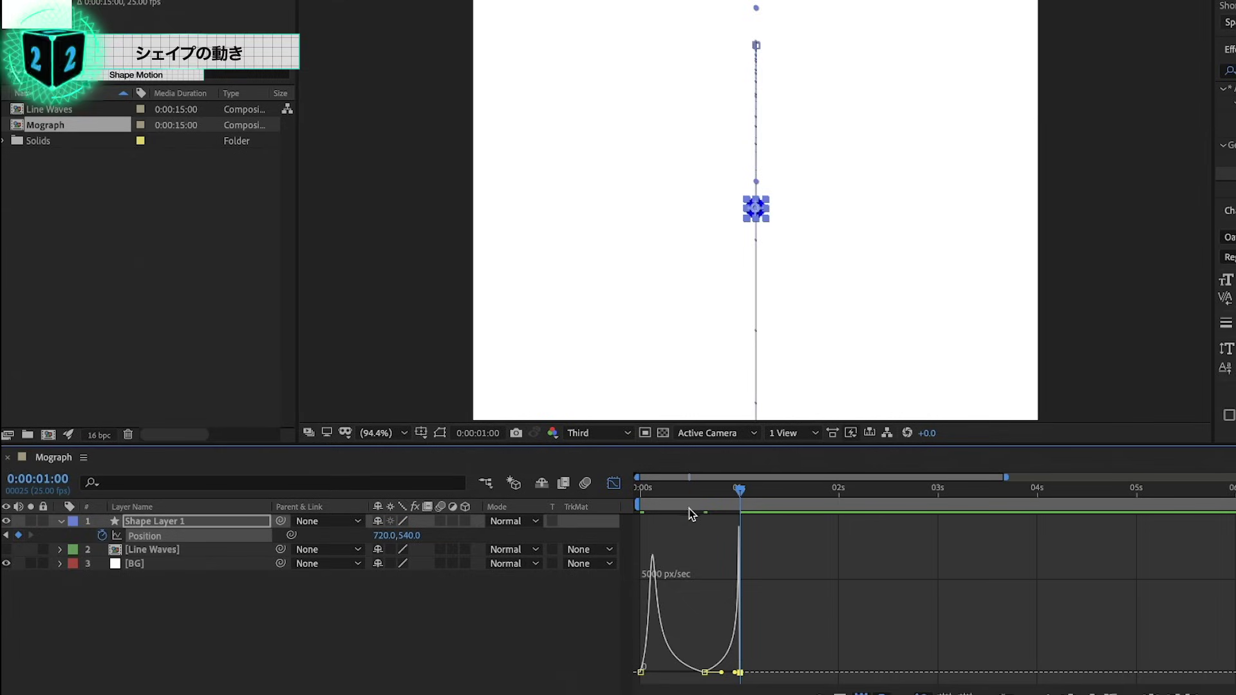
drag(689, 509, 601, 503)
key(space)
key(space)
mouse_move(704, 673)
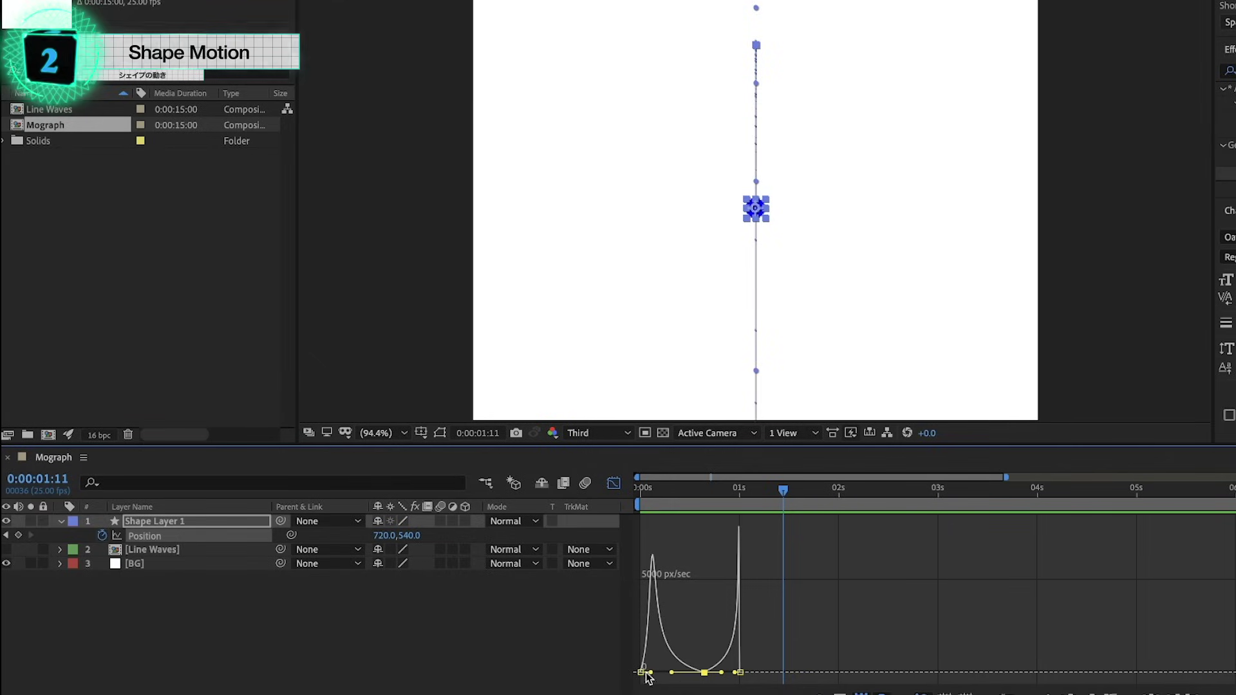
mouse_move(641, 672)
mouse_down()
mouse_move(665, 525)
mouse_move(640, 492)
mouse_up()
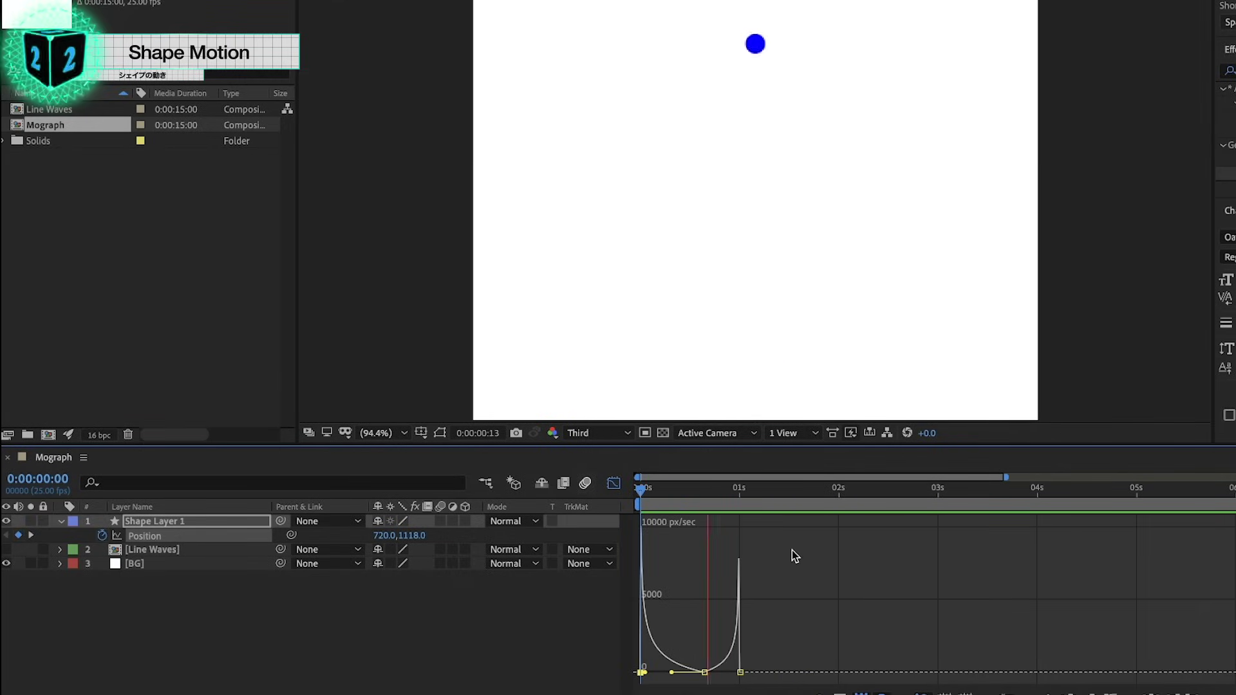
key(space)
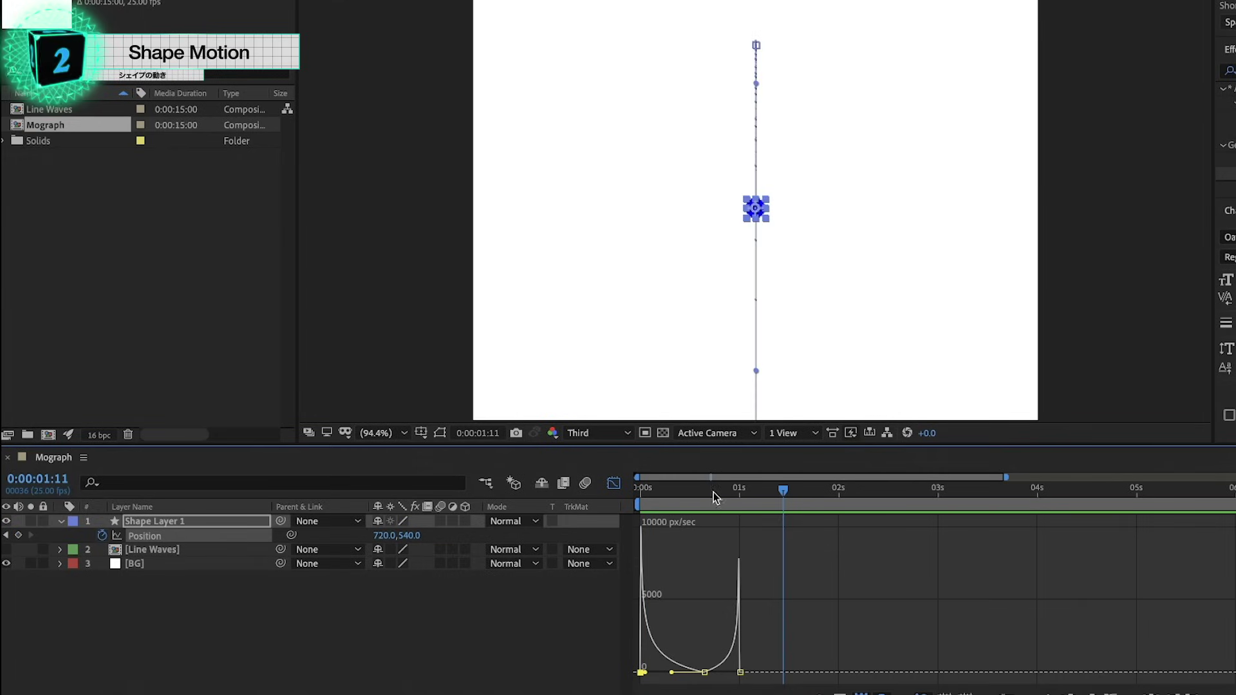
drag(713, 491, 641, 493)
key(space)
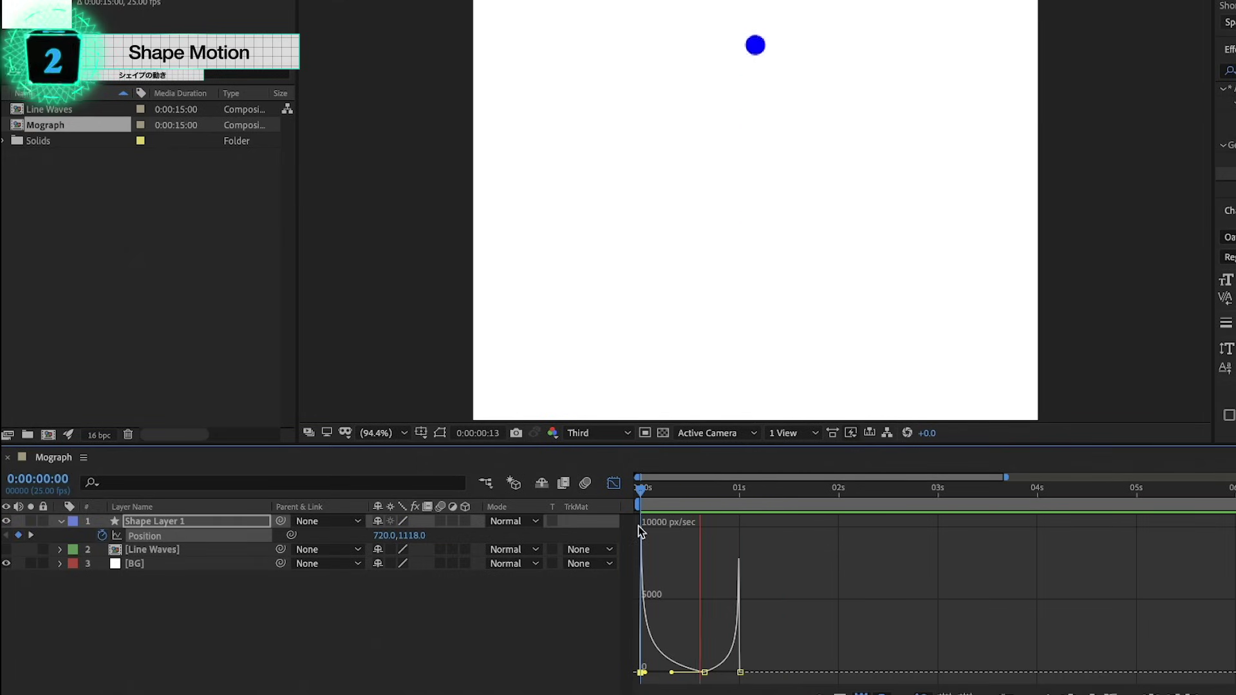
key(space)
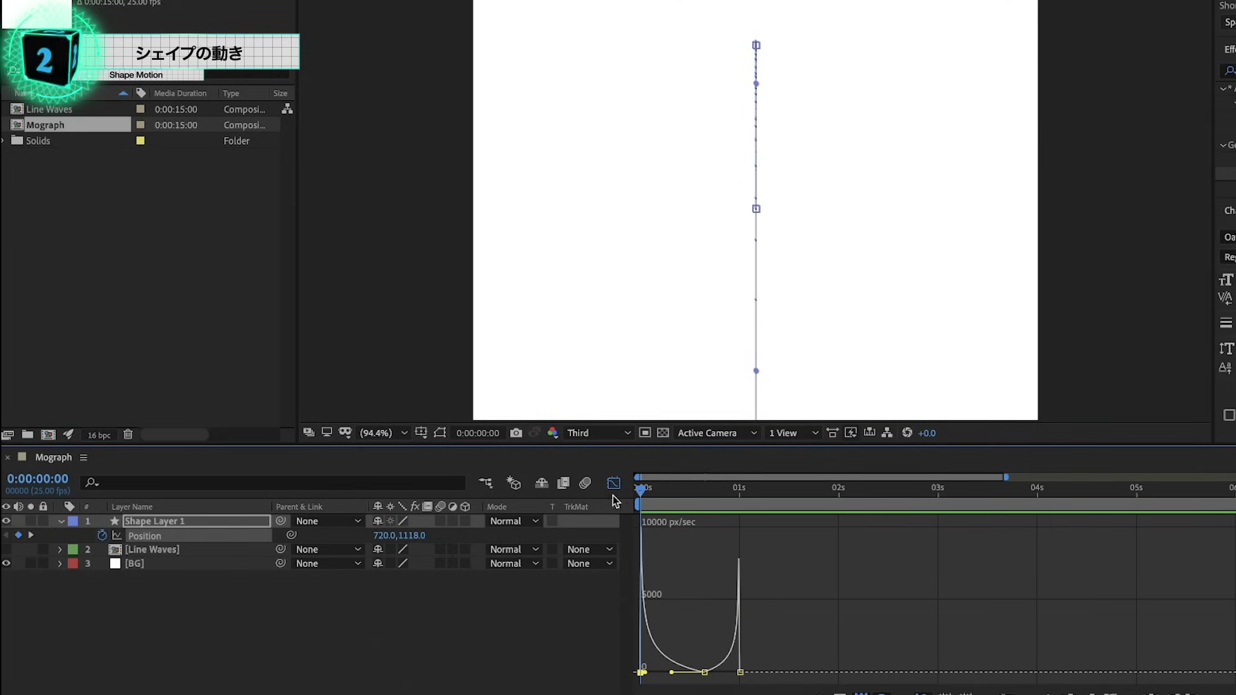
Step: Move the last Position keyframe to 1:03 and trim Shape Layer 1's out-point there
click(613, 482)
click(740, 537)
drag(740, 536, 751, 535)
drag(711, 487, 709, 484)
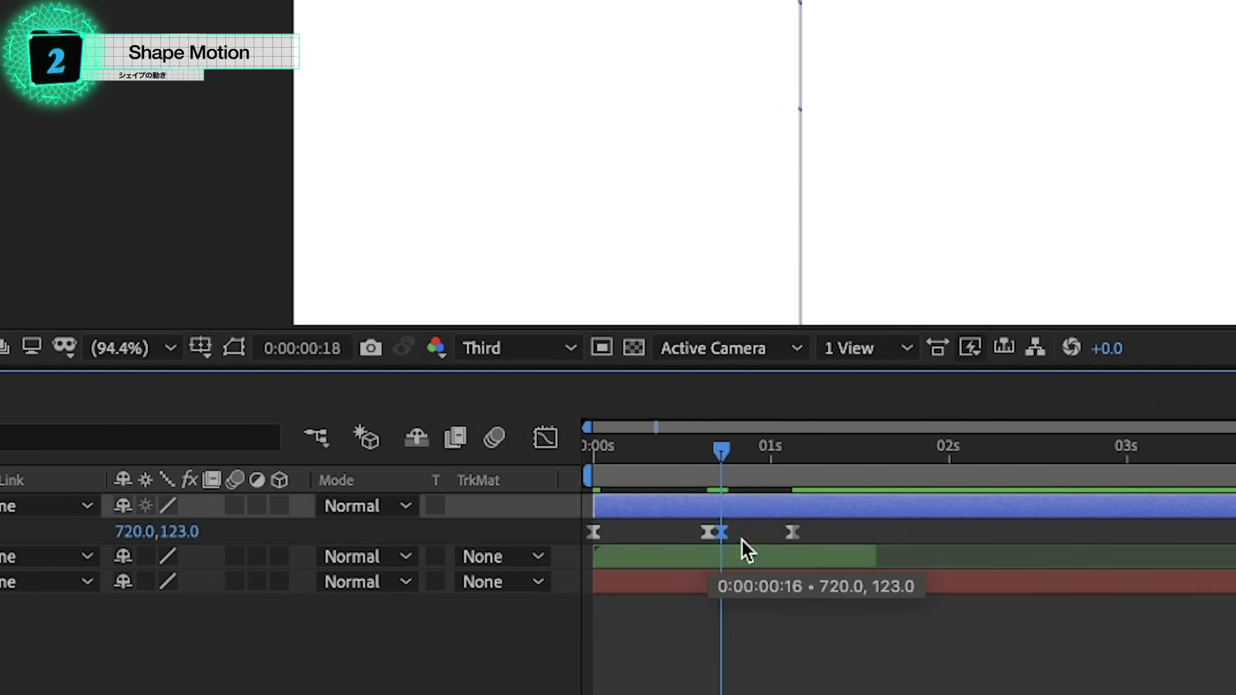
key(Home)
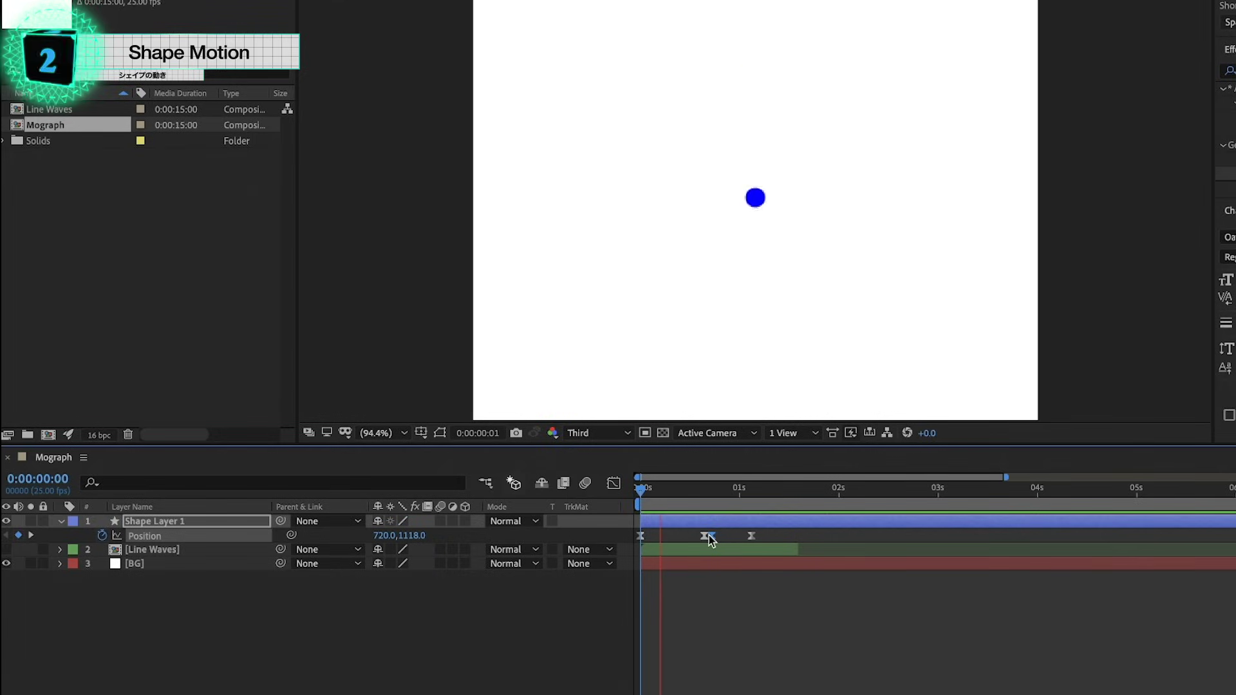
click(749, 507)
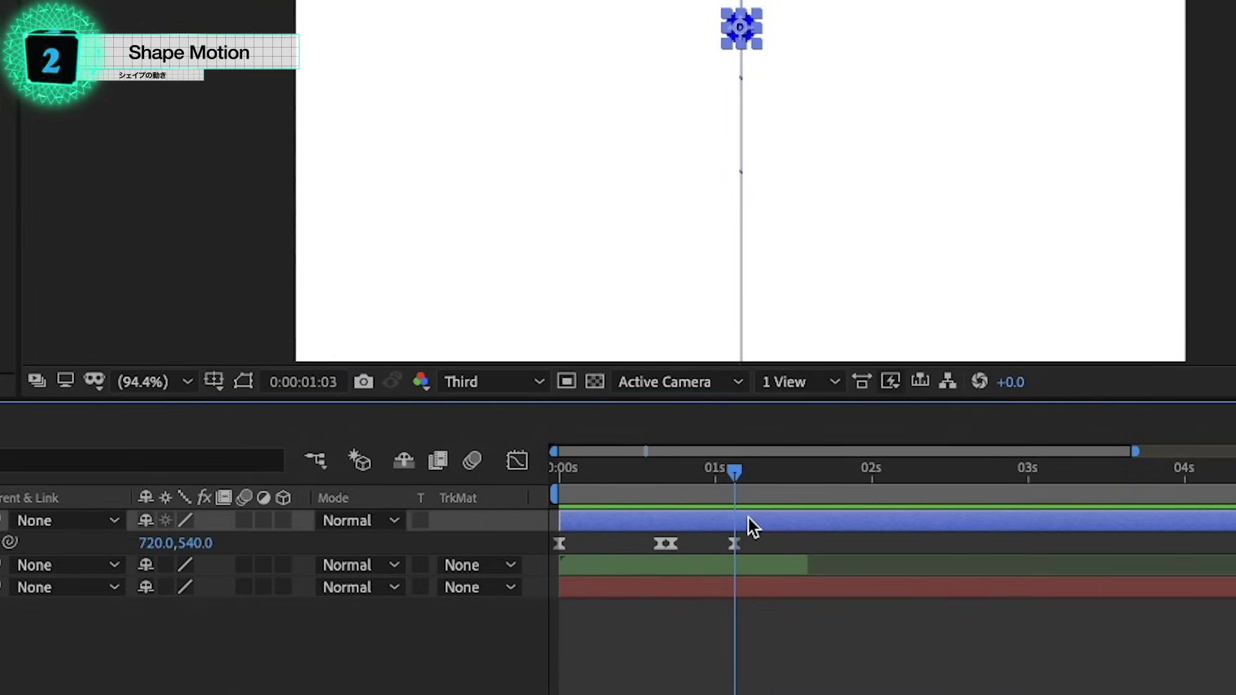
key(alt+bracketright)
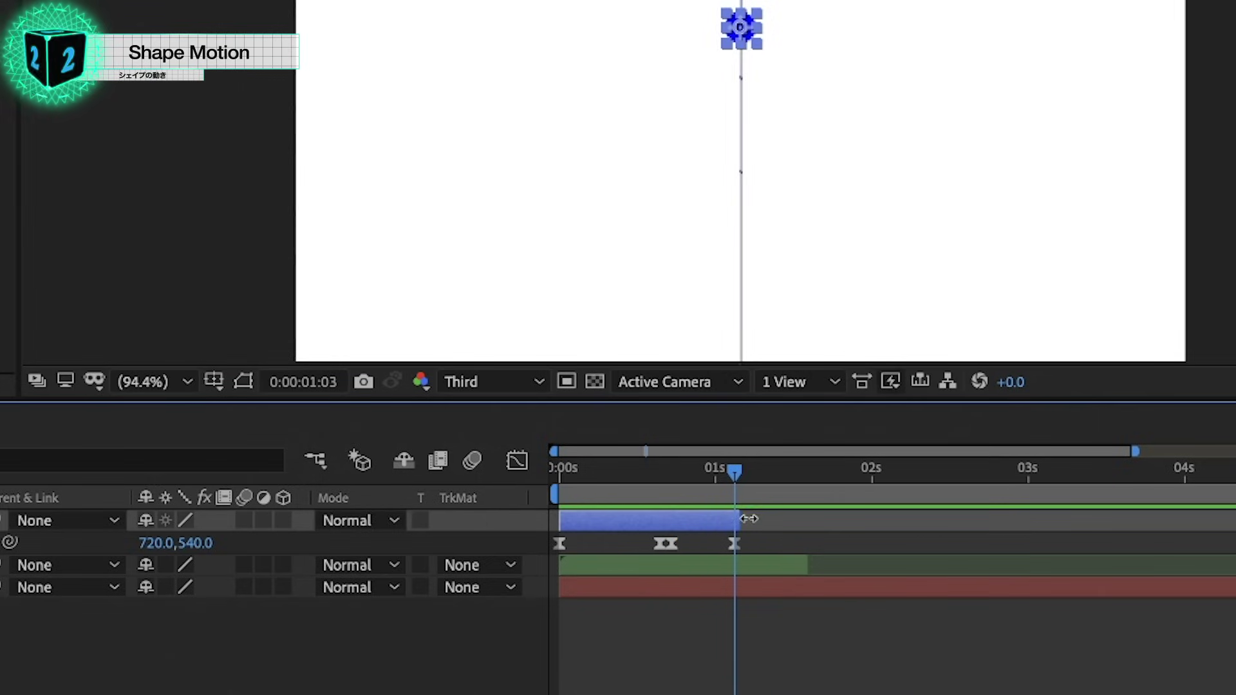
drag(737, 473, 471, 471)
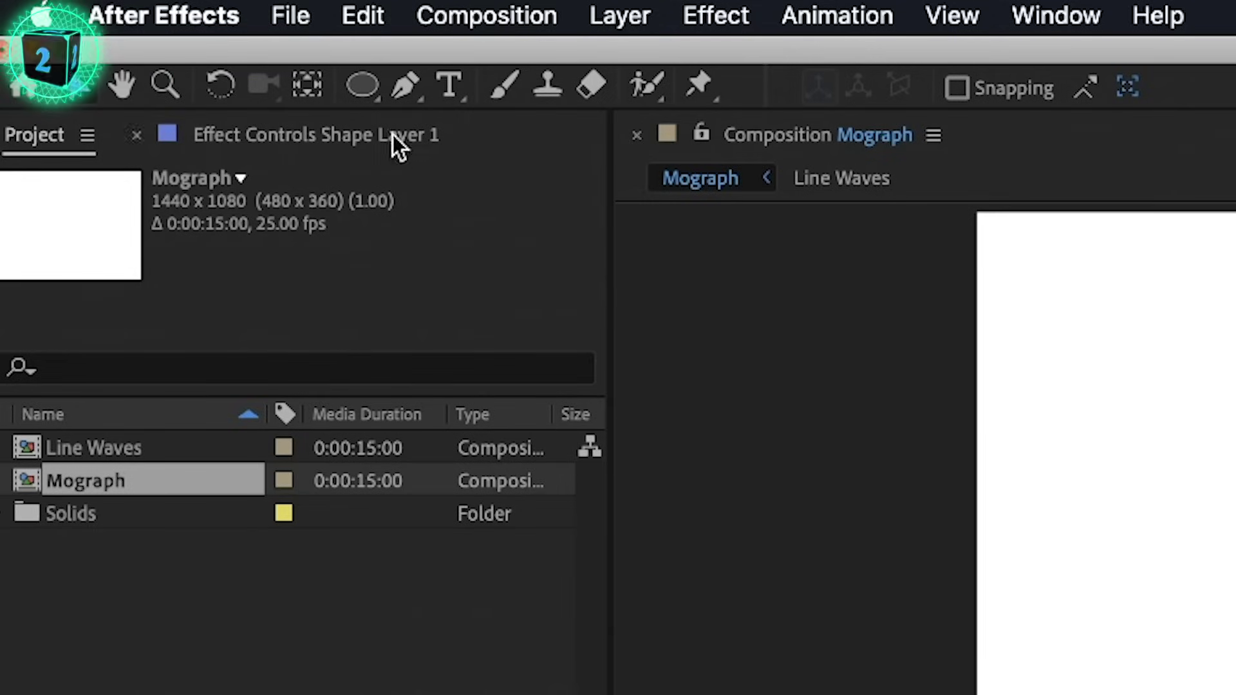
Step: Add a second 100×100 ellipse and trim its in-point to the current time
double_click(361, 88)
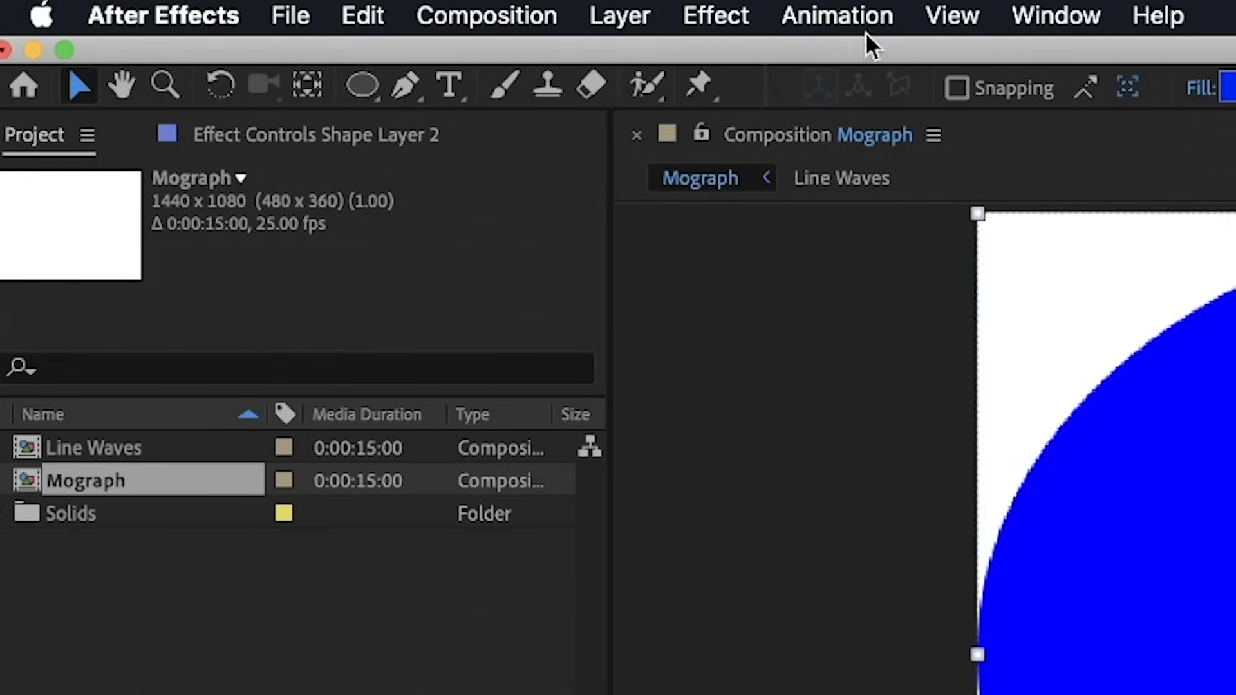
click(86, 622)
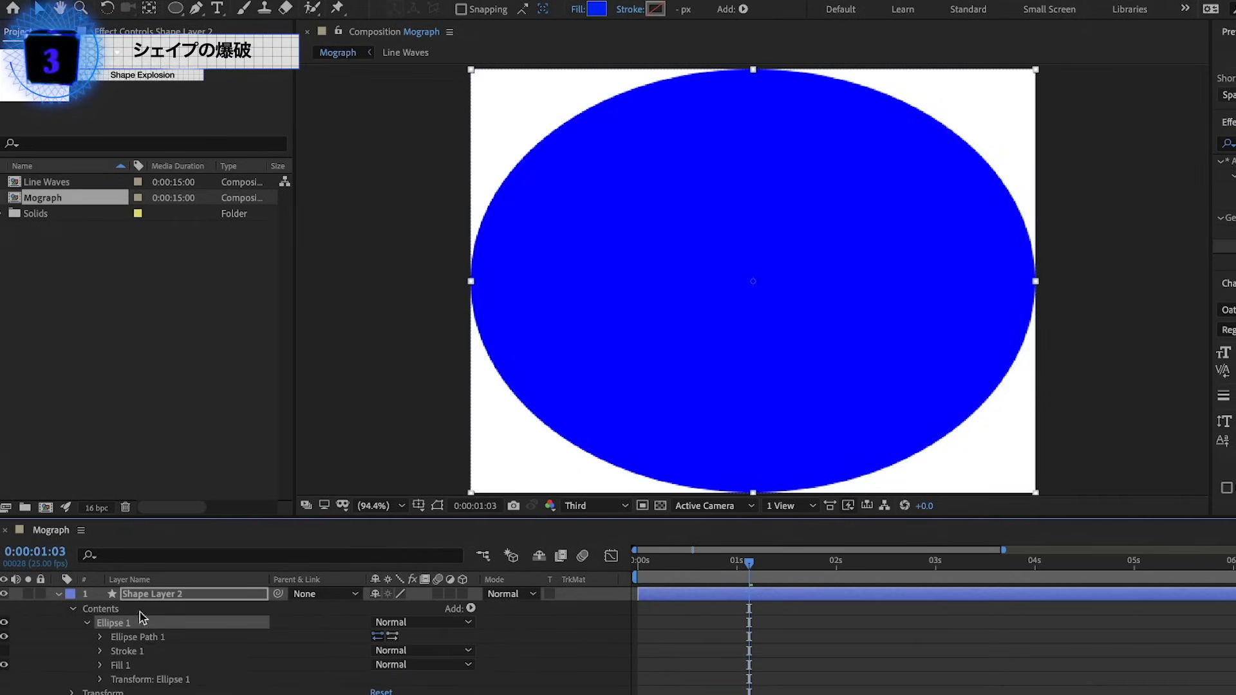
click(99, 636)
click(395, 651)
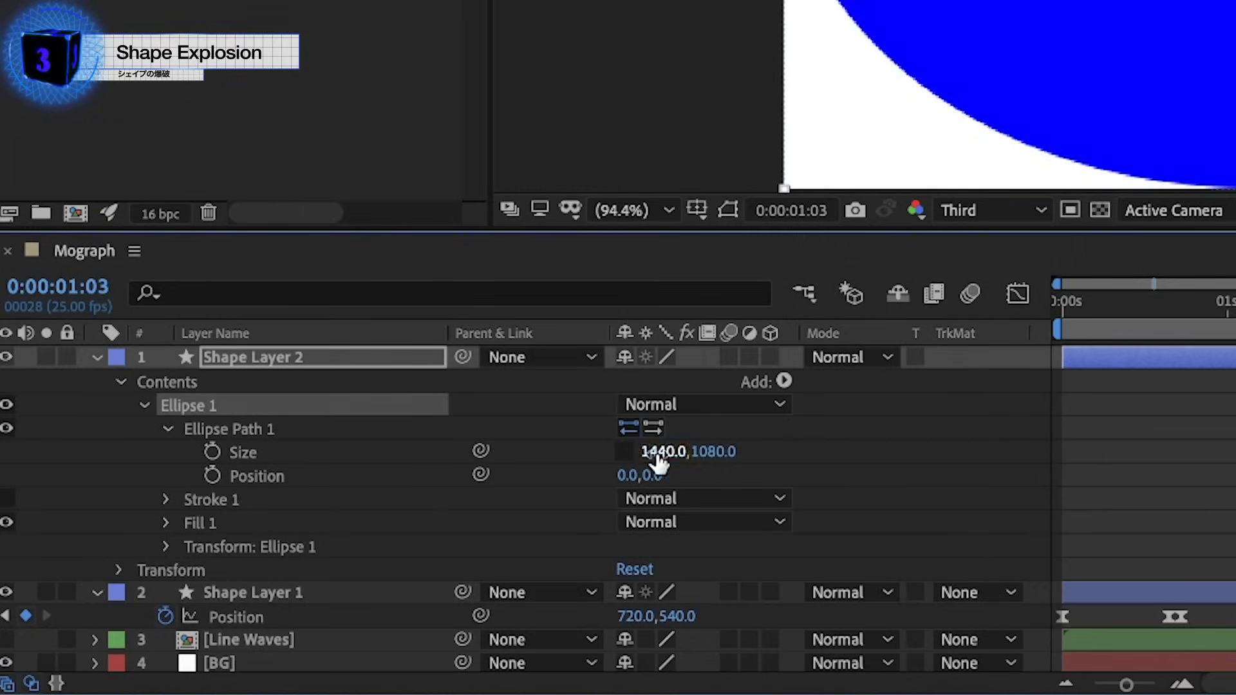
text(100)
click(726, 450)
text(100)
key(Return)
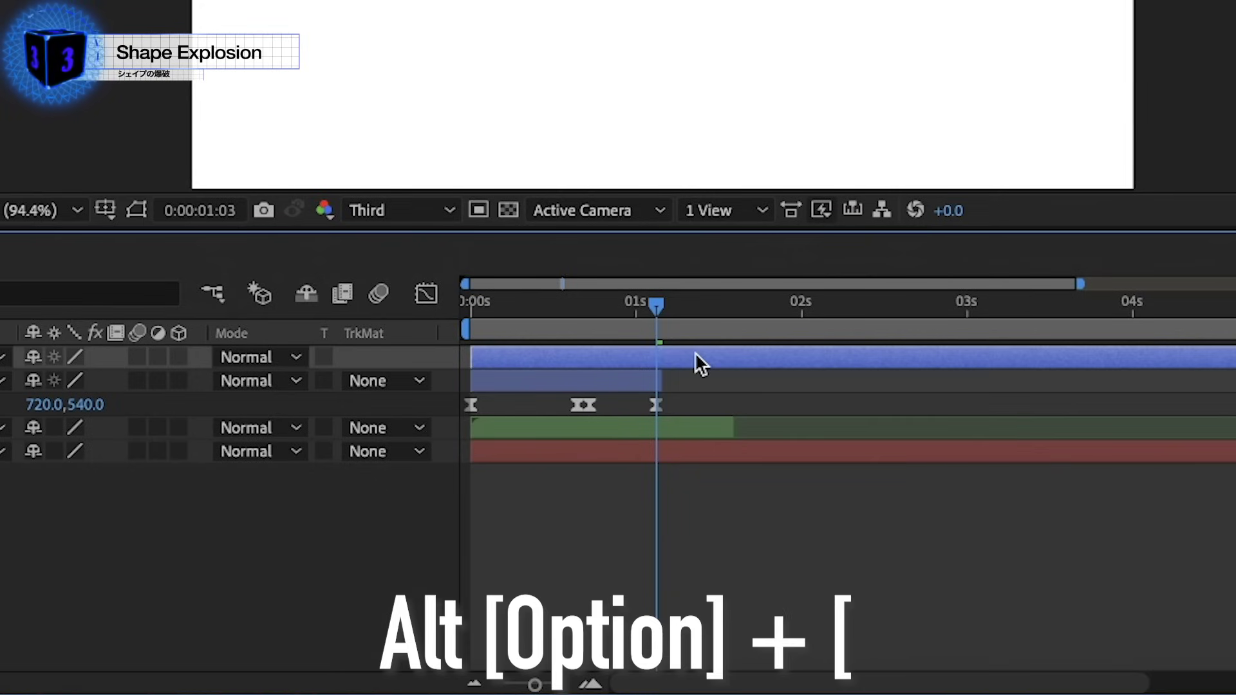
key(alt+bracketleft)
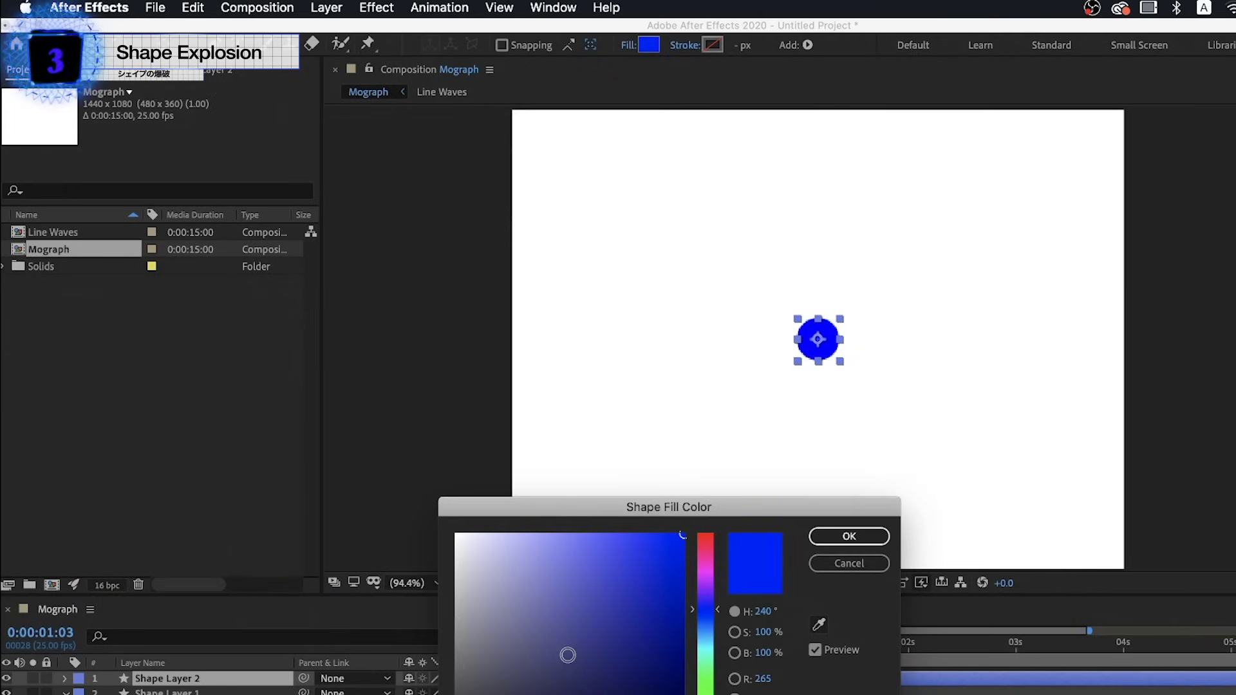
Step: Fill the new circle with light orange
click(705, 692)
drag(676, 541, 604, 496)
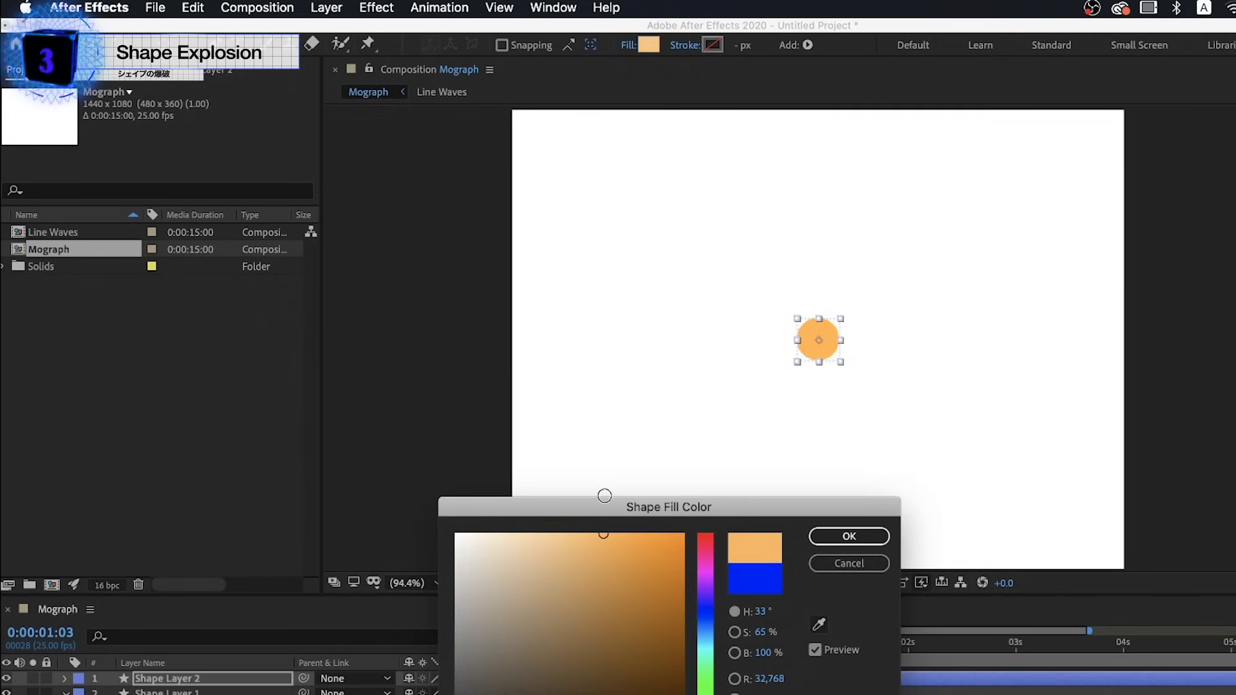
click(856, 537)
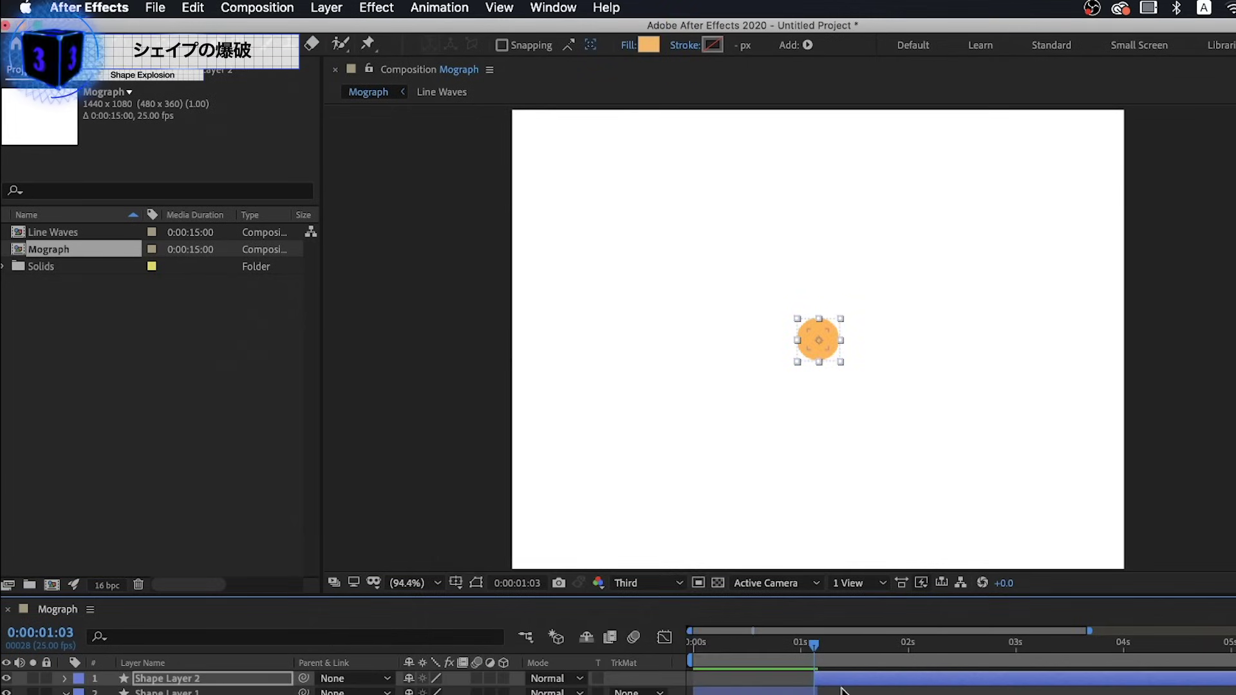
Step: Keyframe the orange circle's Scale from 0% to 100% and apply Easy Ease
key(s)
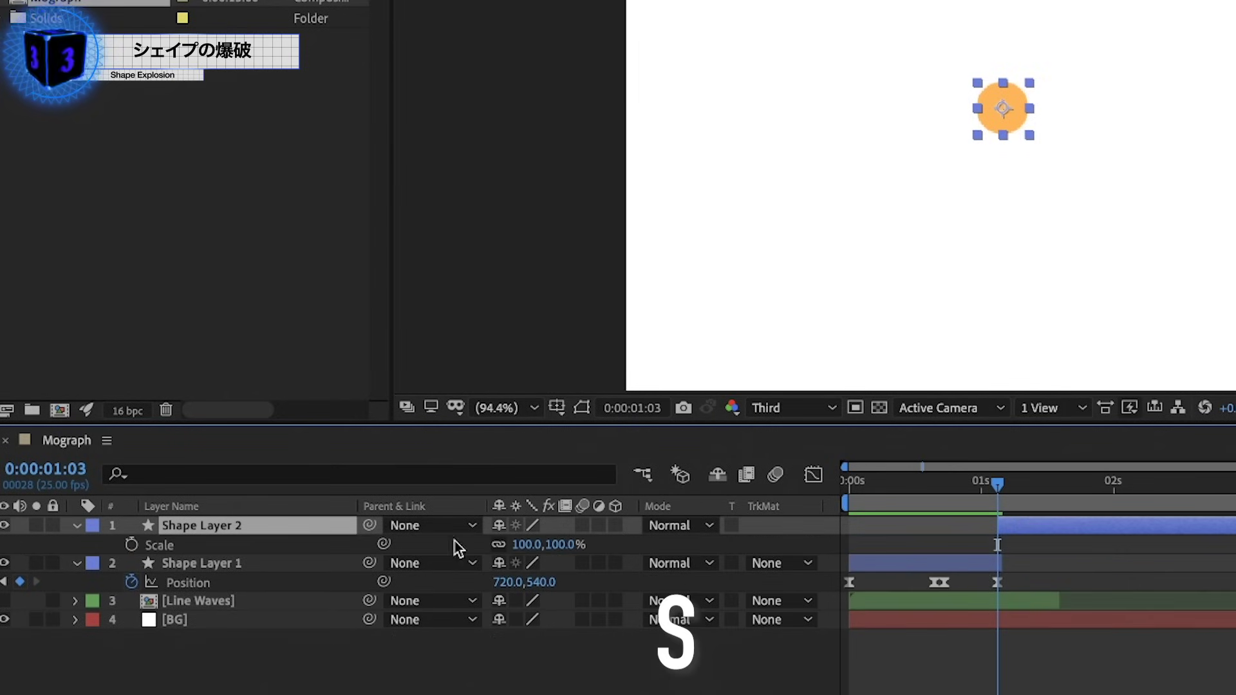
click(132, 545)
mouse_move(998, 546)
mouse_down()
mouse_move(1121, 552)
mouse_move(944, 539)
mouse_up()
click(524, 544)
text(0)
key(Return)
key(F9)
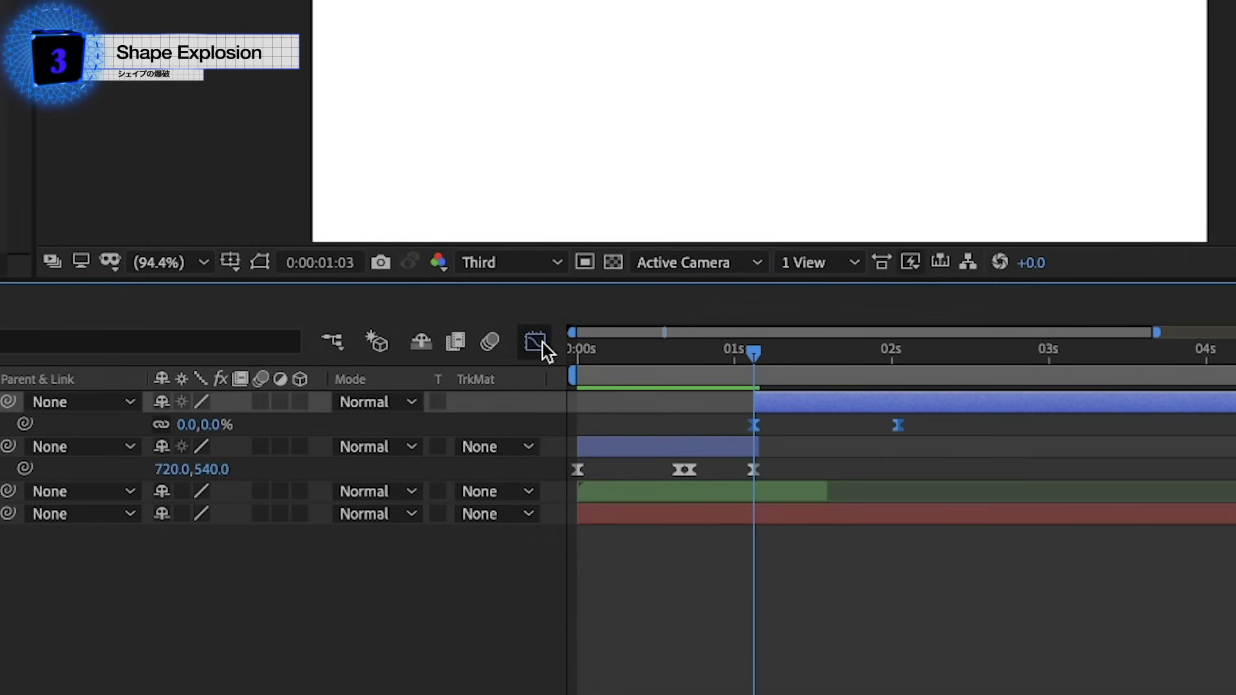
Step: Reshape the scale speed curve to start at full speed and ease long into 100%
click(535, 341)
click(753, 641)
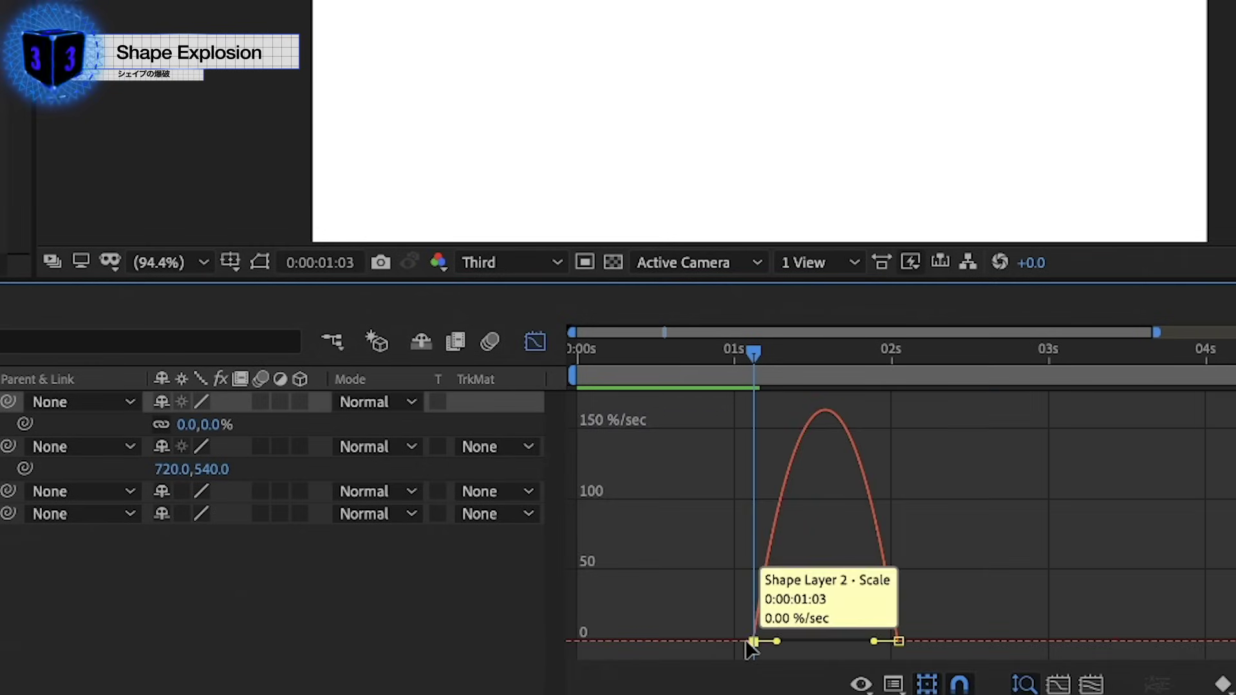
drag(778, 641, 754, 642)
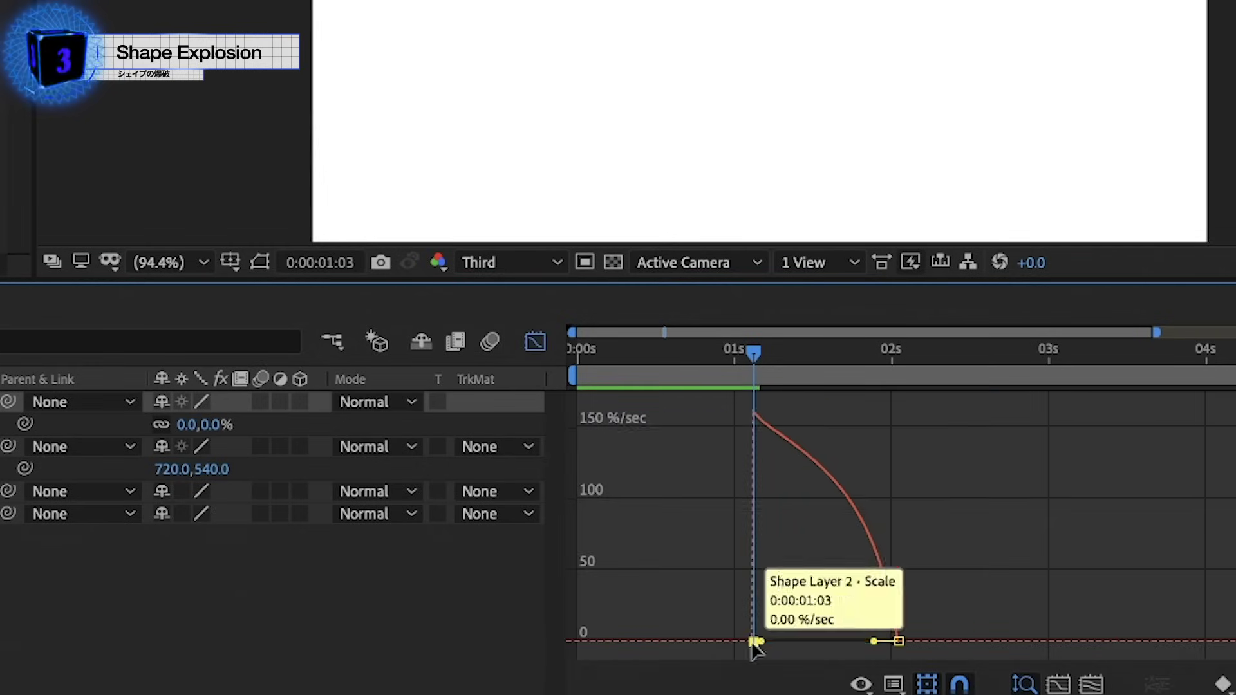
drag(873, 641, 859, 644)
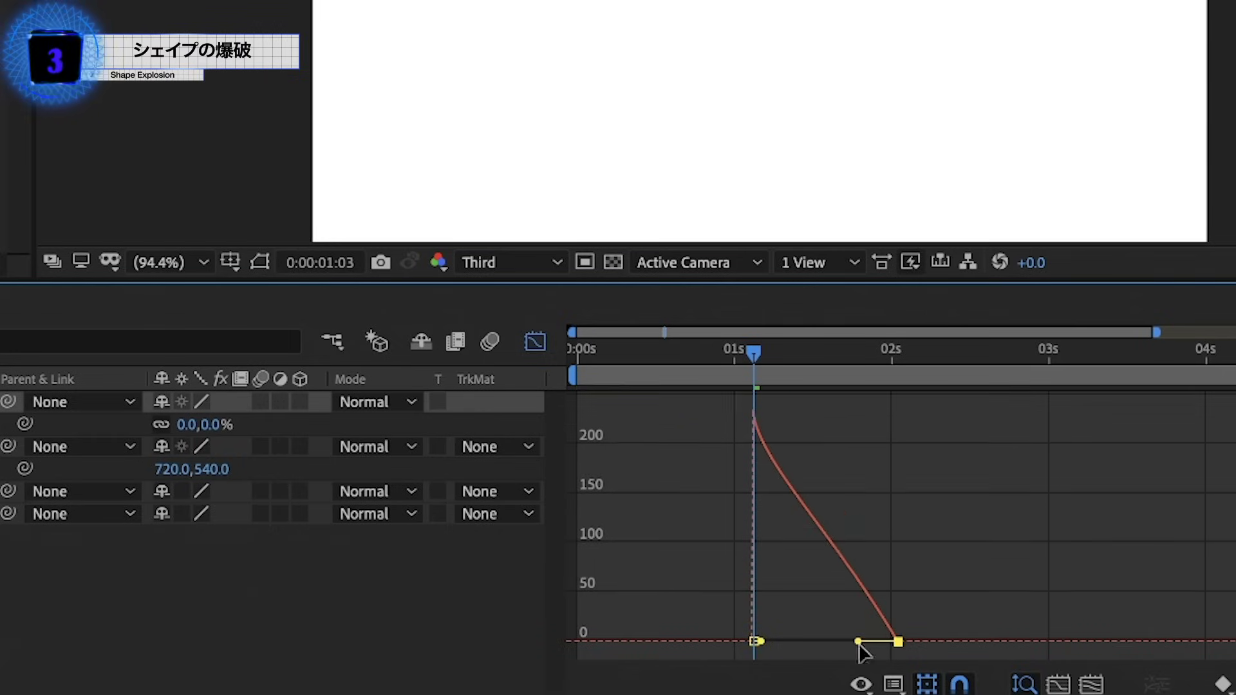
drag(729, 483, 708, 488)
key(space)
key(space)
click(581, 477)
Step: Raise the peak scale keyframe to about 420% and add a settled 200% keyframe
drag(799, 503, 830, 500)
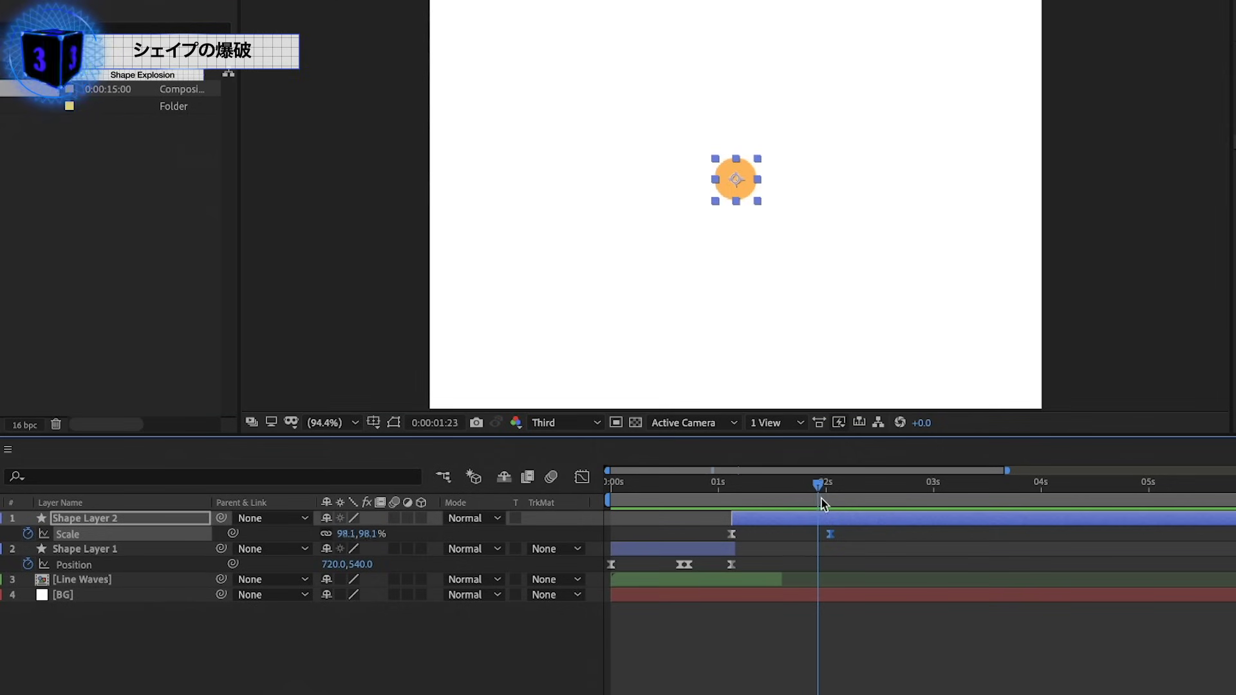
drag(361, 534, 566, 534)
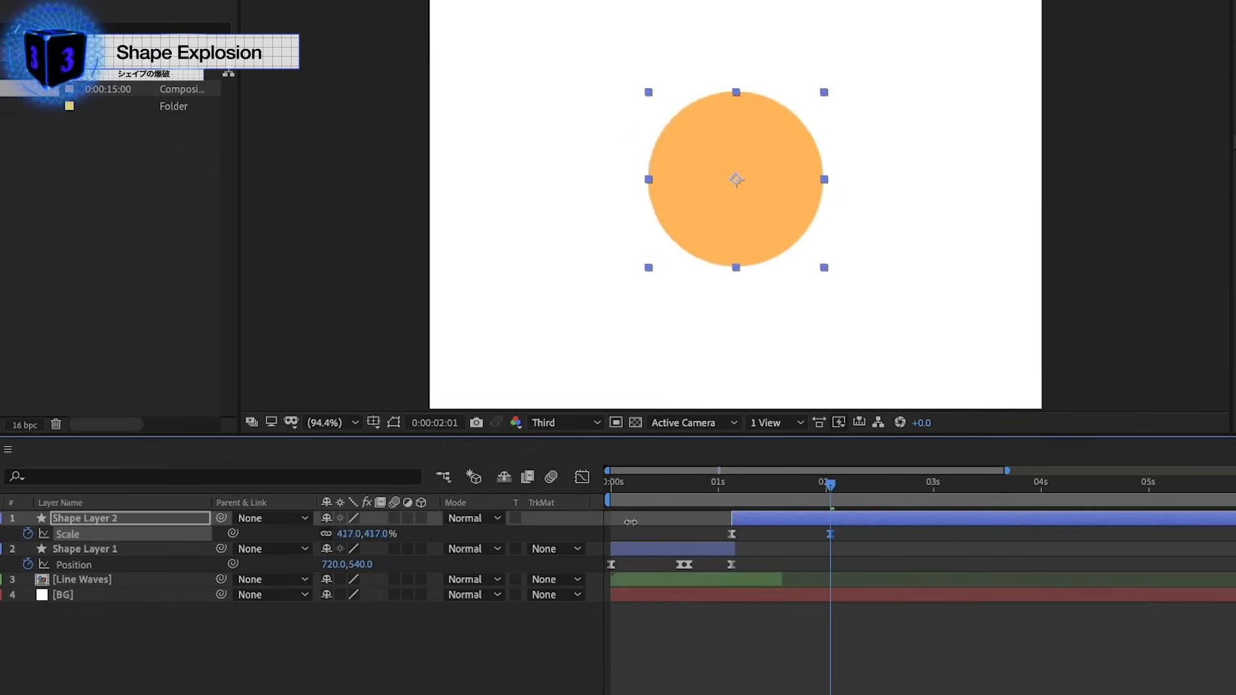
drag(830, 534, 789, 540)
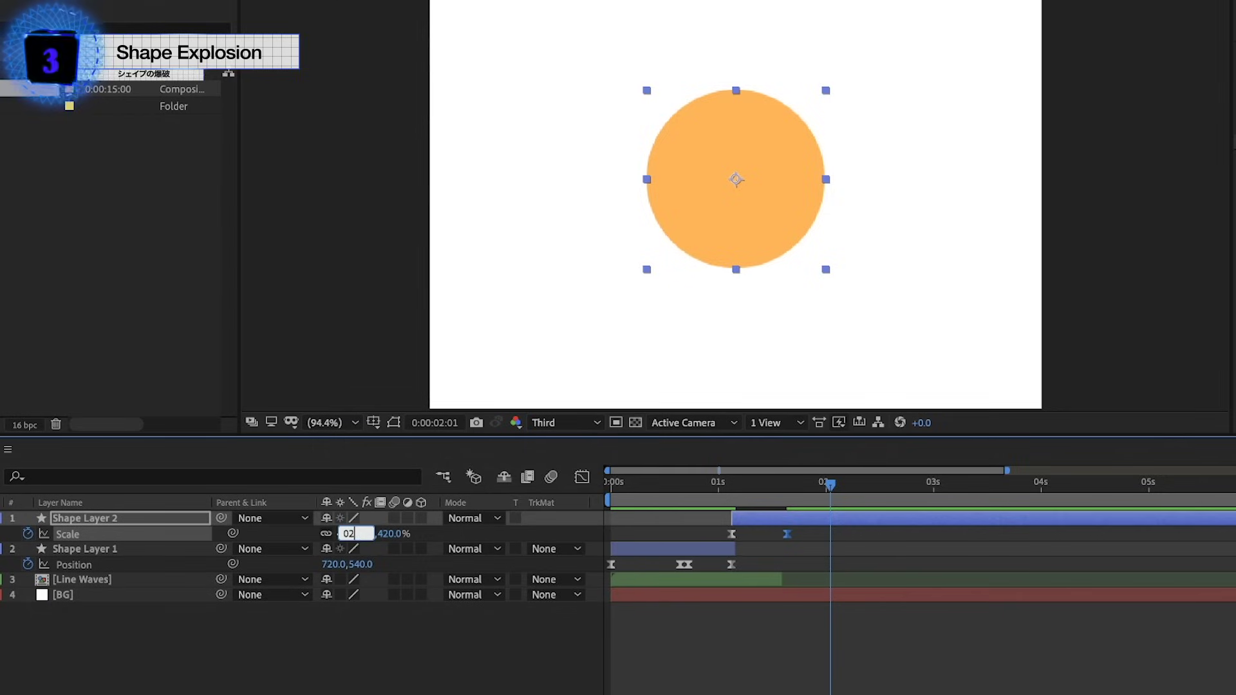
text(0)
key(Return)
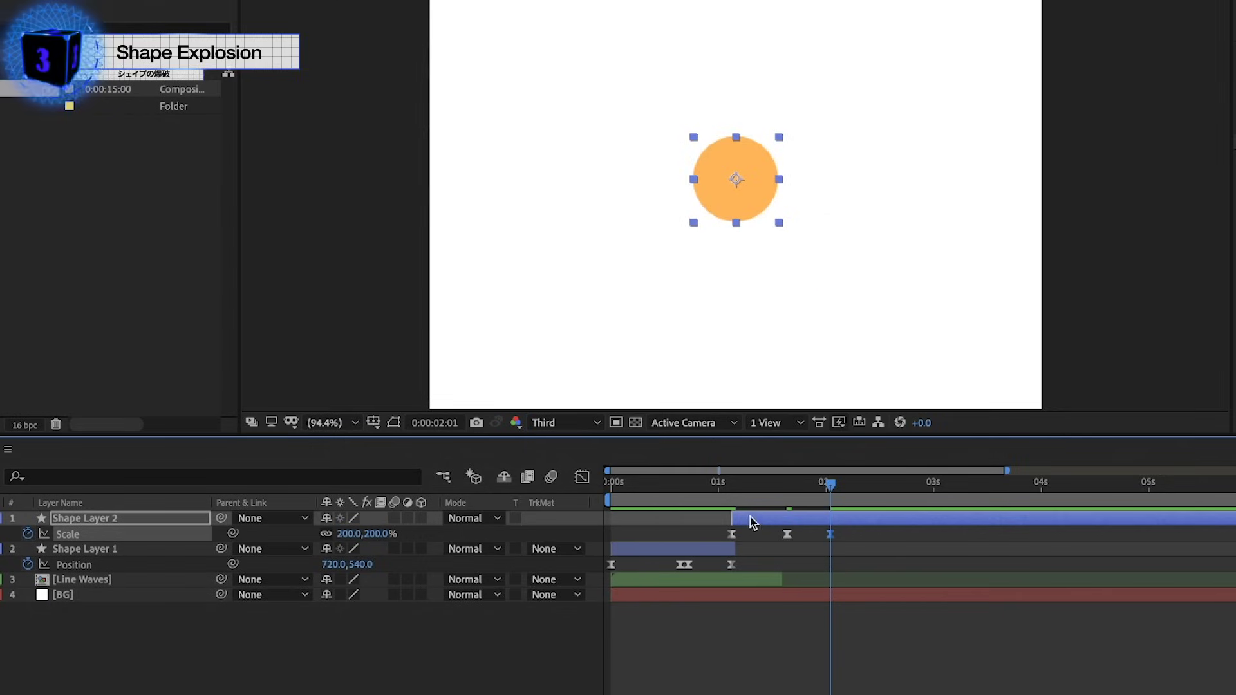
Step: Compress the three scale keyframes' timing proportionally and play back the animation
click(720, 491)
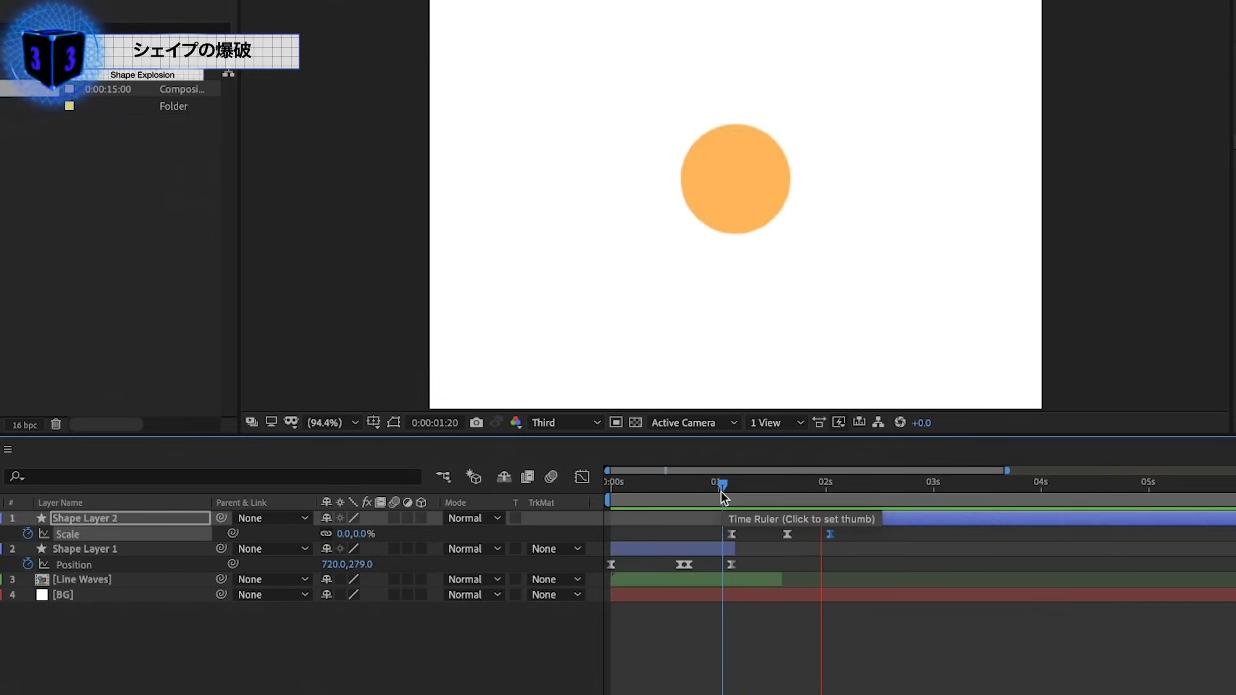
drag(721, 490, 847, 490)
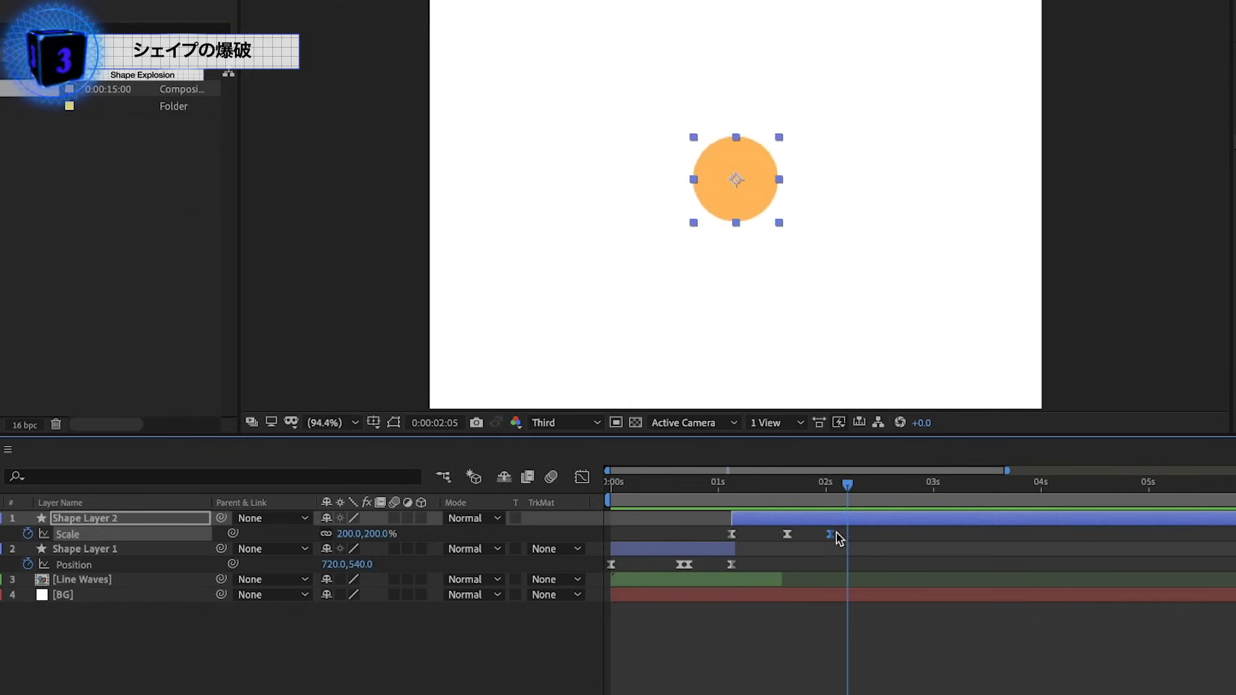
drag(865, 548, 721, 530)
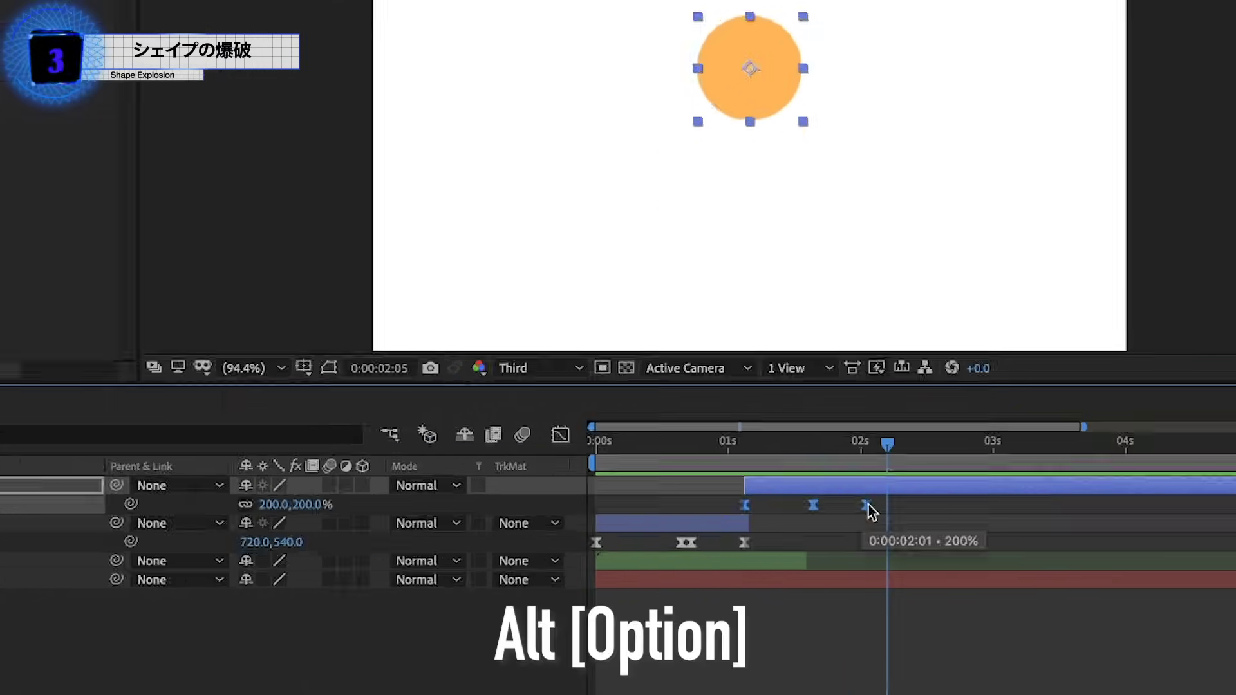
drag(869, 512, 863, 511)
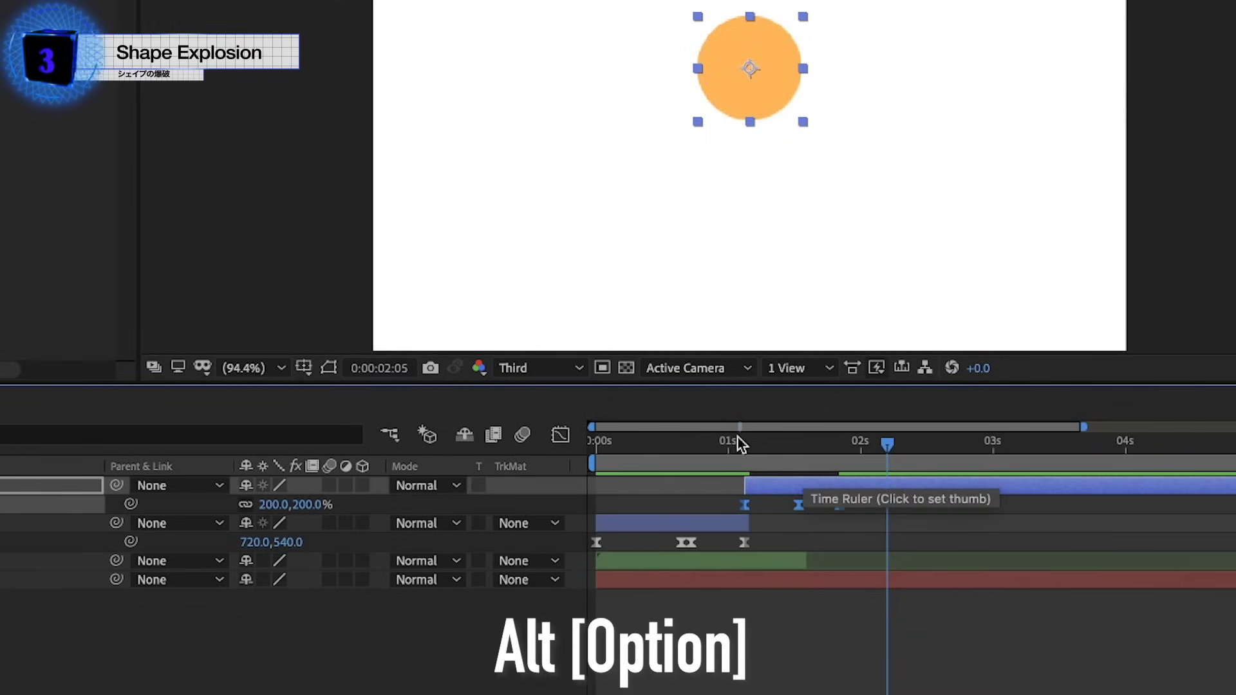
click(731, 441)
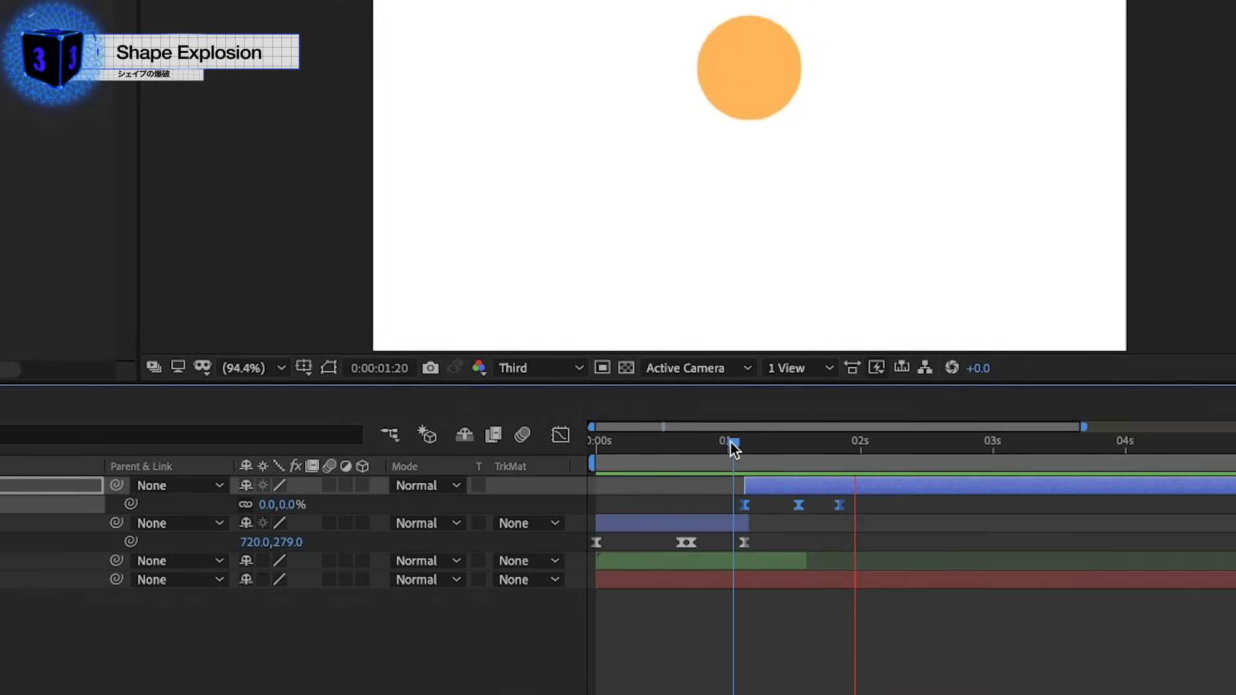
key(space)
Step: Smooth the ease around the peak keyframe in the speed graph and preview the pop
click(561, 434)
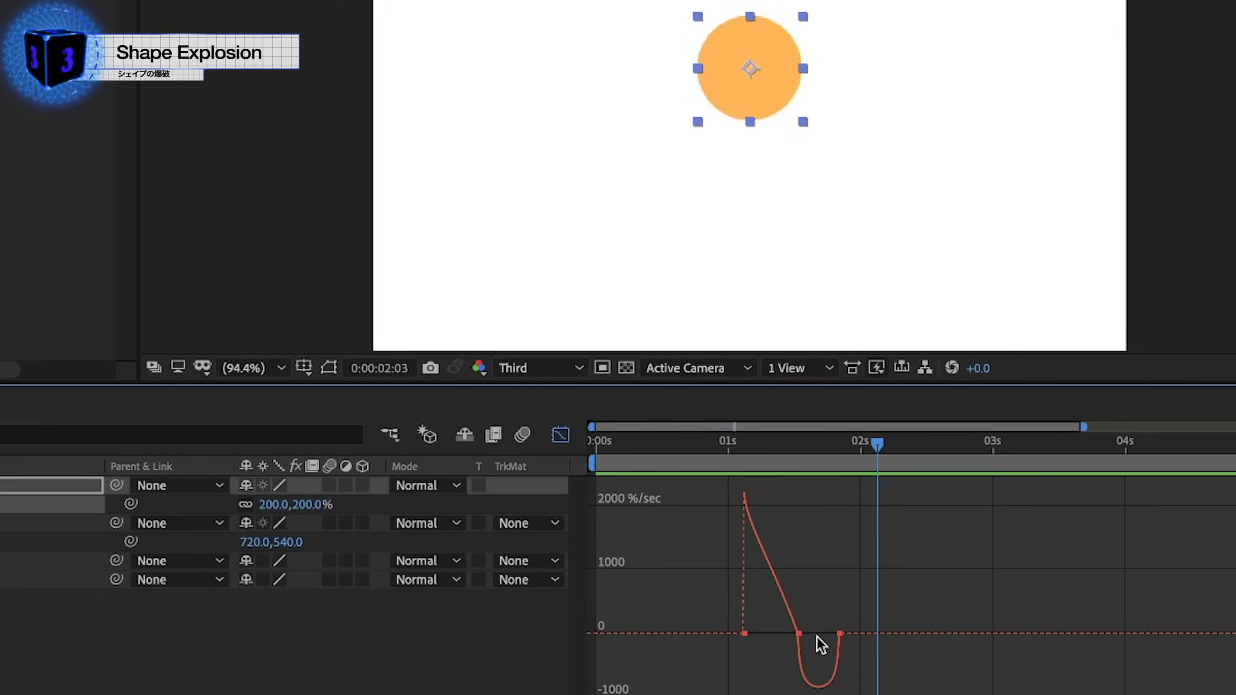
click(799, 634)
drag(809, 634, 815, 634)
click(726, 442)
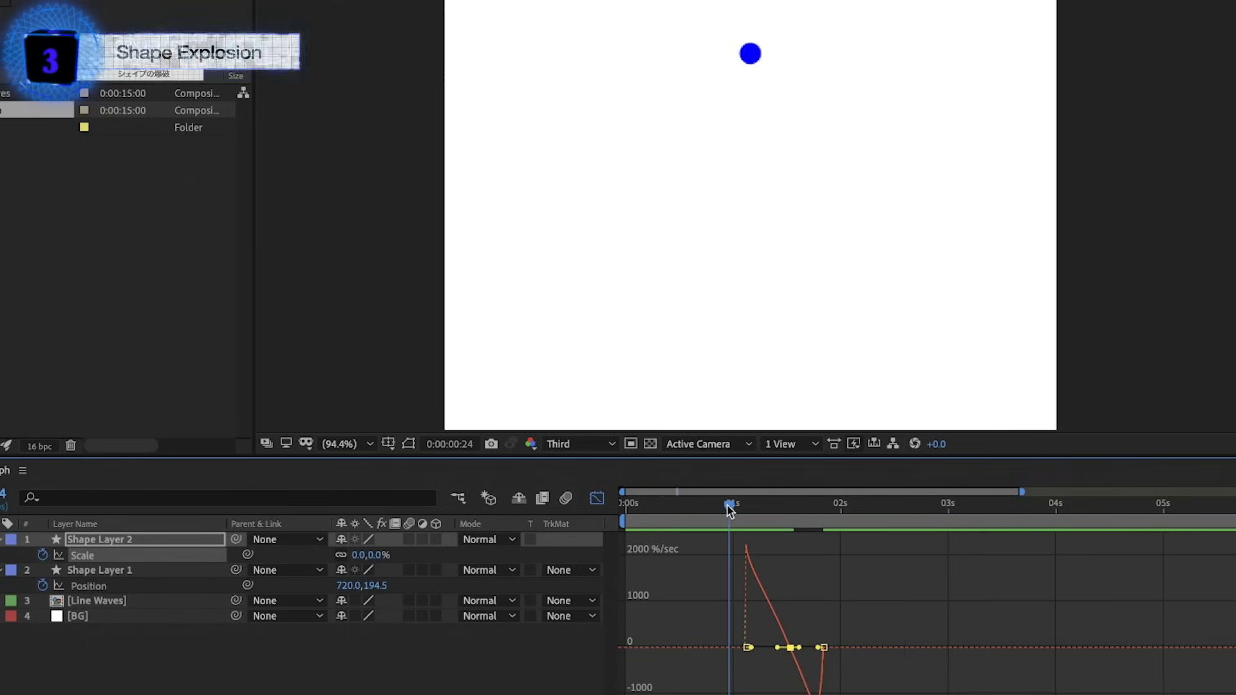
key(space)
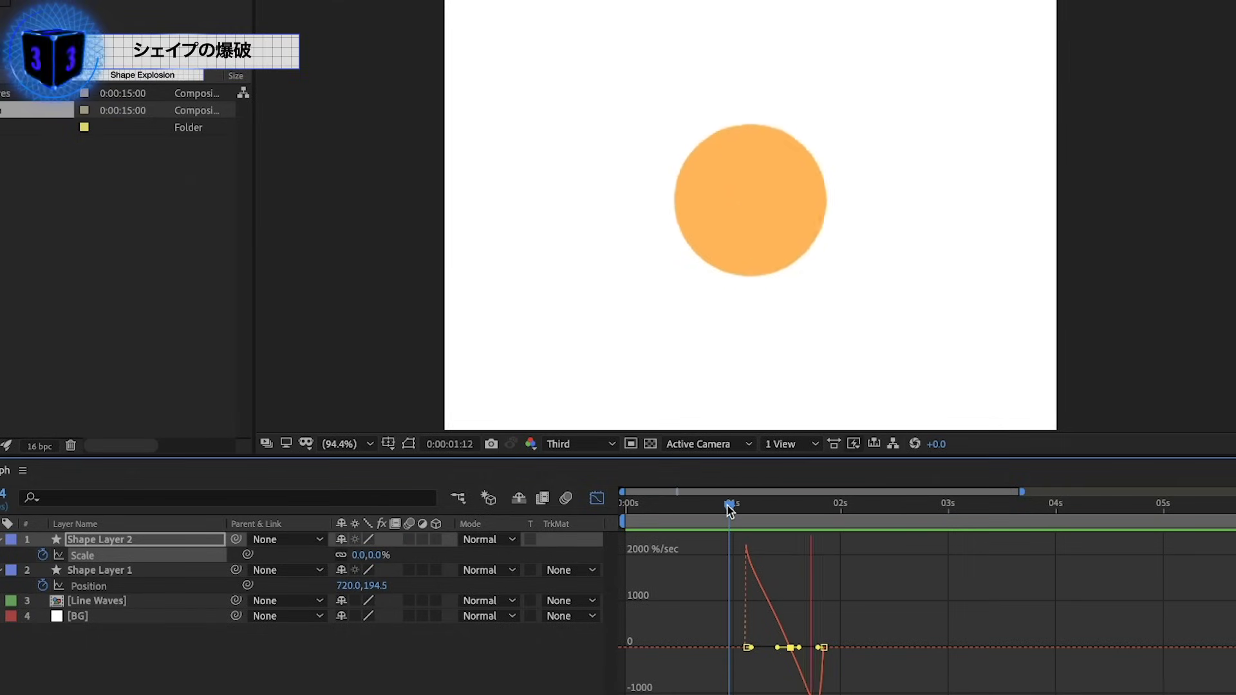
key(space)
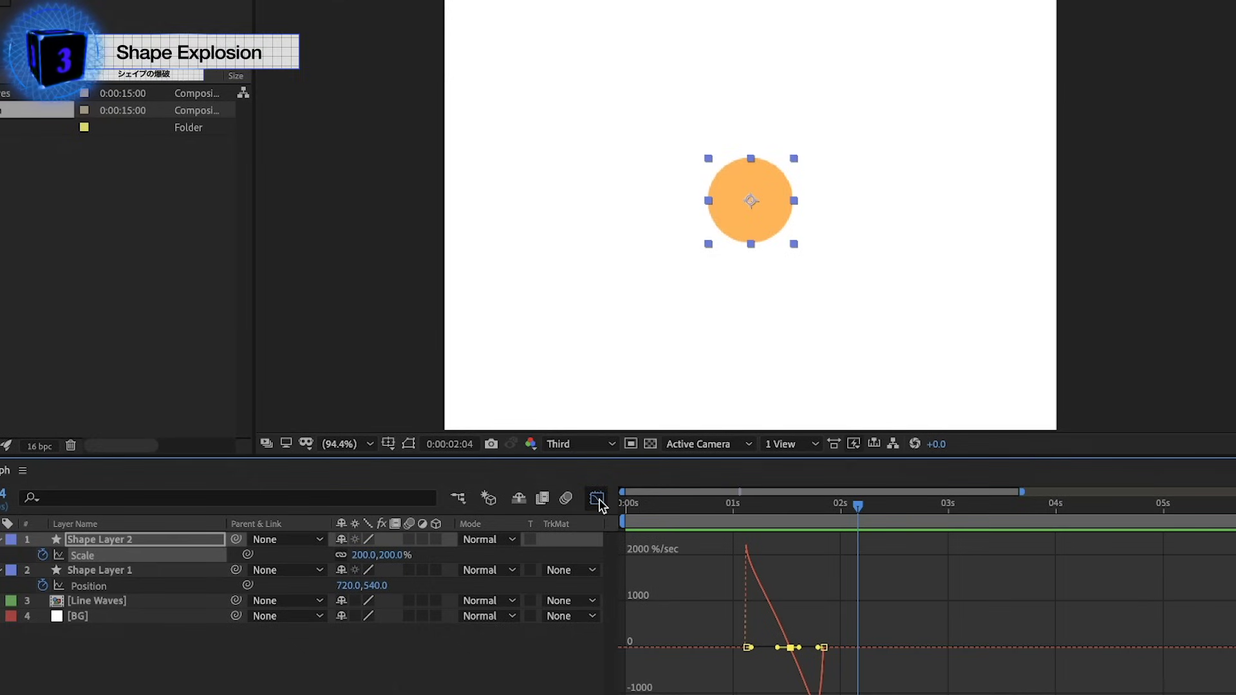
click(597, 498)
Step: Duplicate the orange circle at about 2 seconds and give the copy a white fill
drag(807, 522, 850, 525)
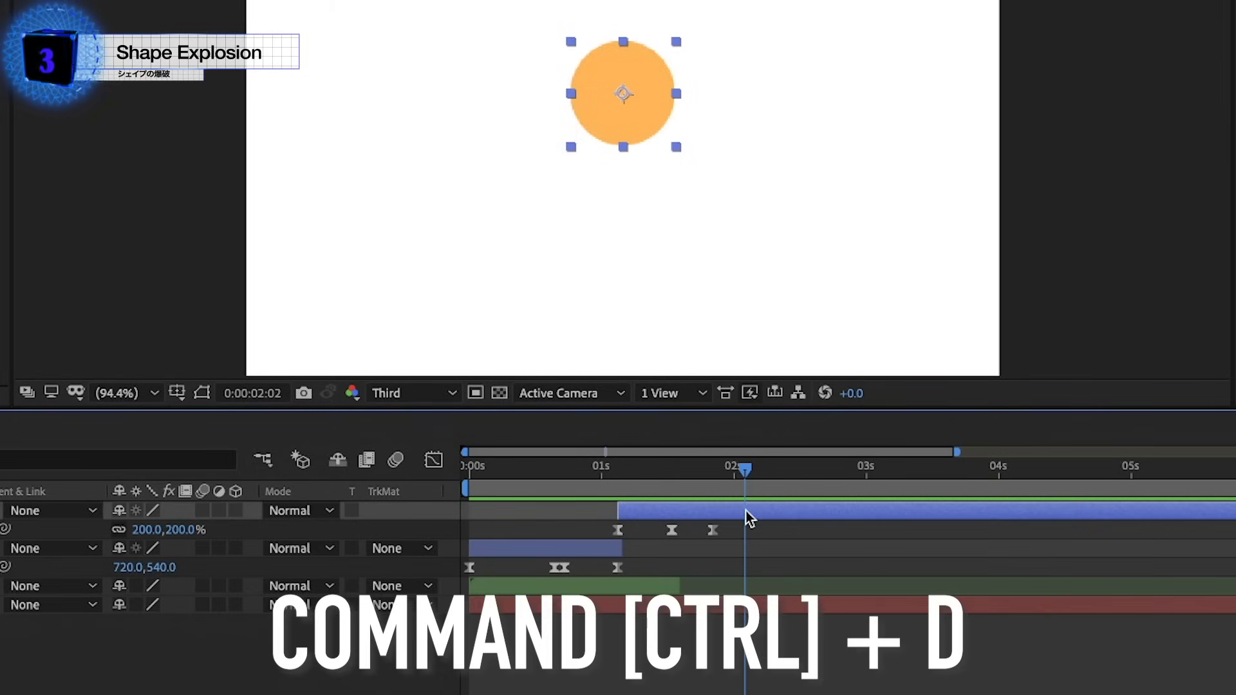
key(ctrl+d)
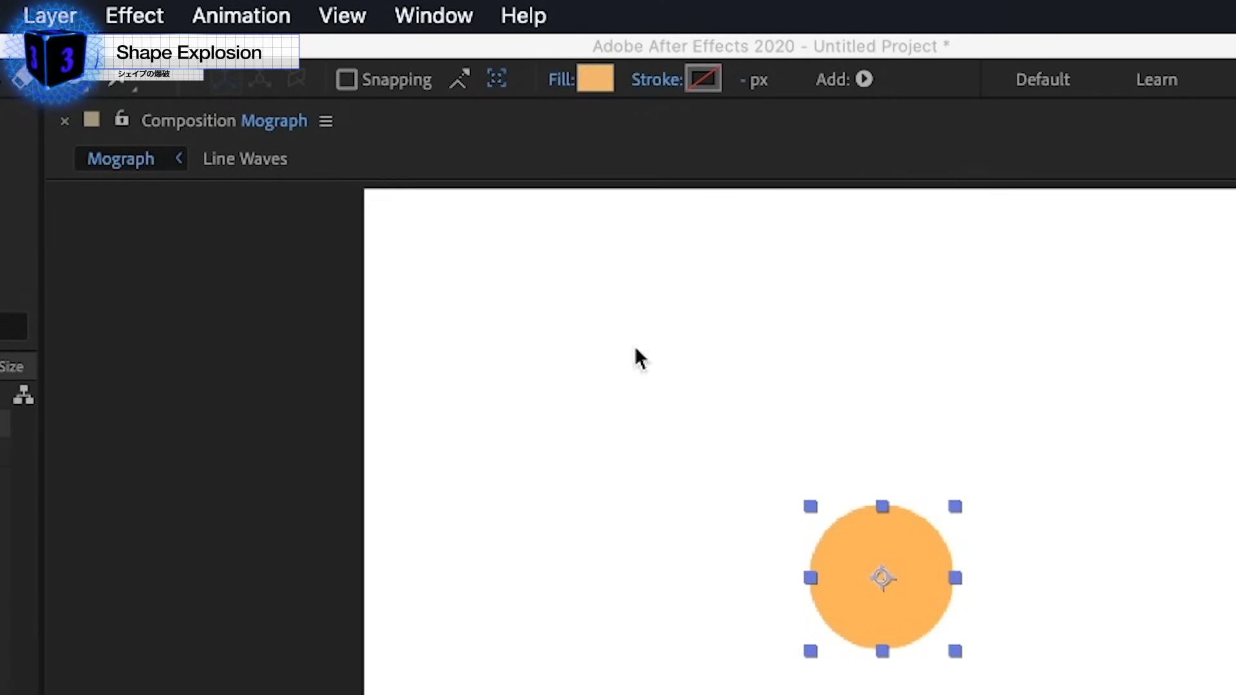
click(595, 78)
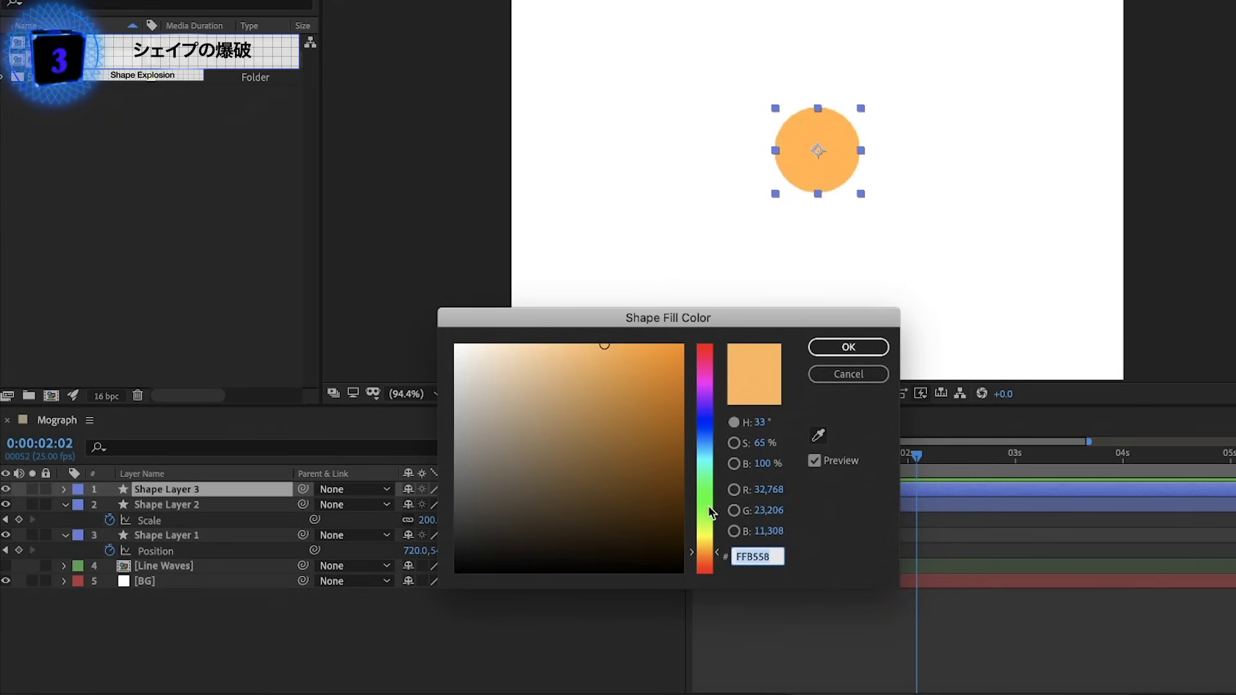
drag(499, 360, 411, 304)
click(837, 345)
Step: Start the white copy slightly later and shift its Scale keyframes earlier to 0:00:01:19
drag(875, 488, 888, 489)
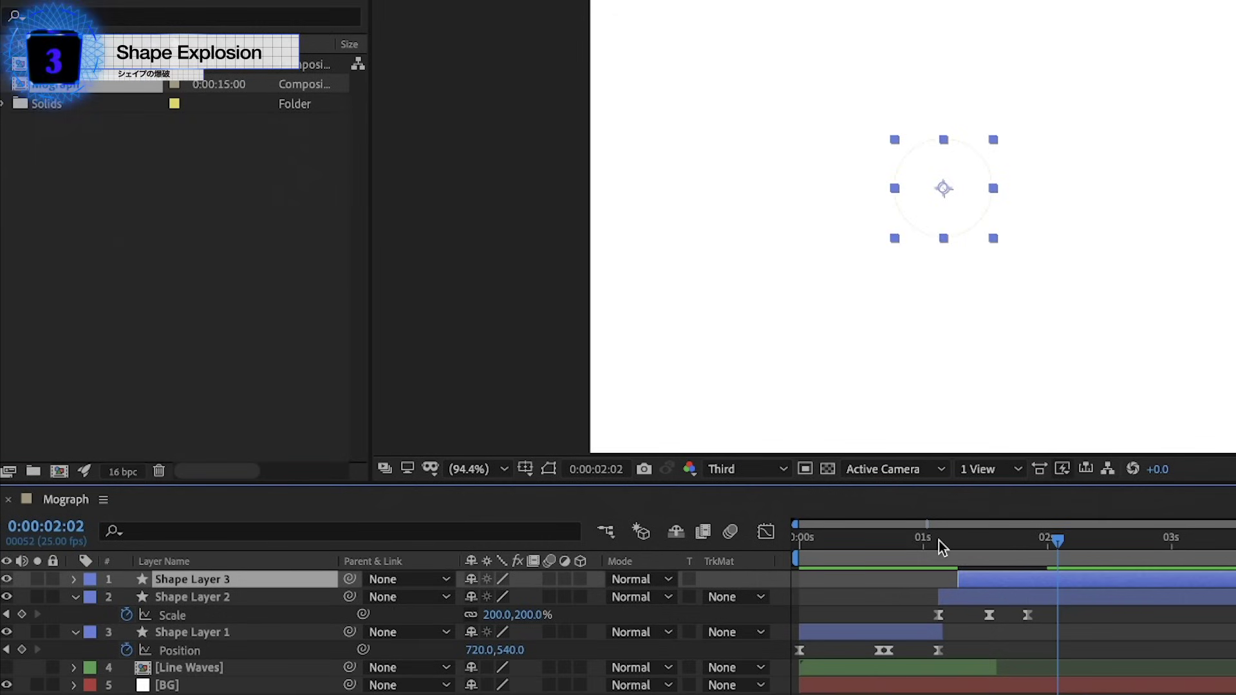
click(925, 542)
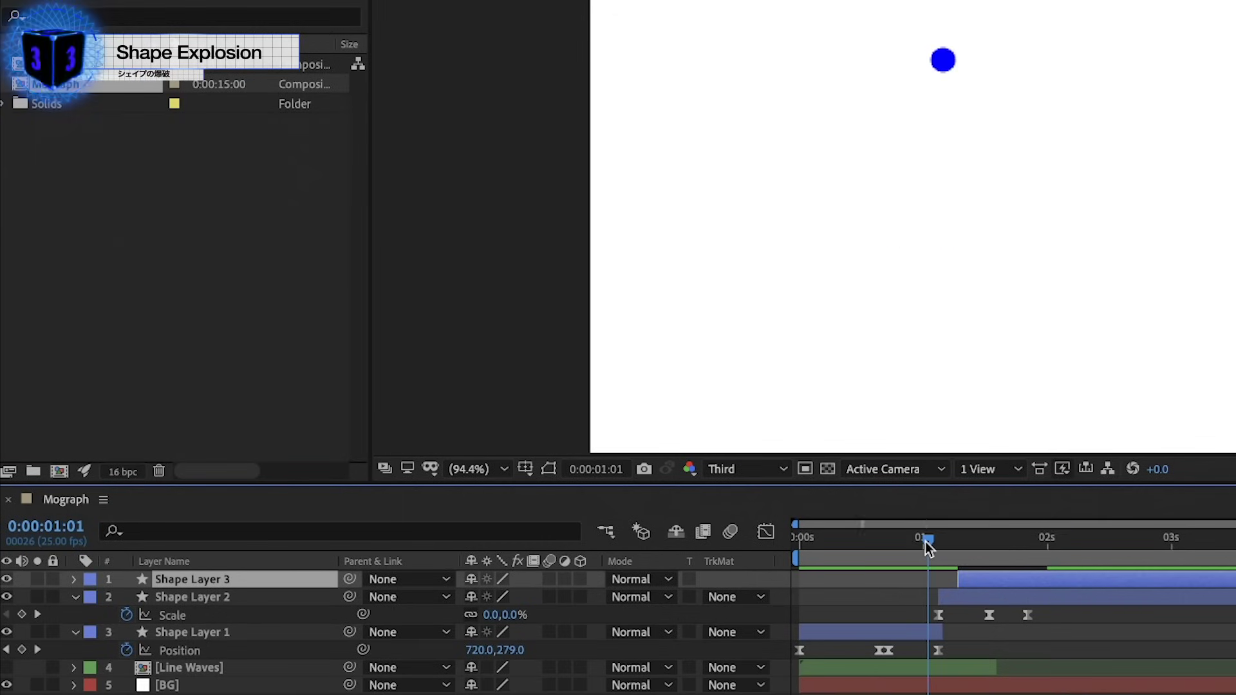
key(space)
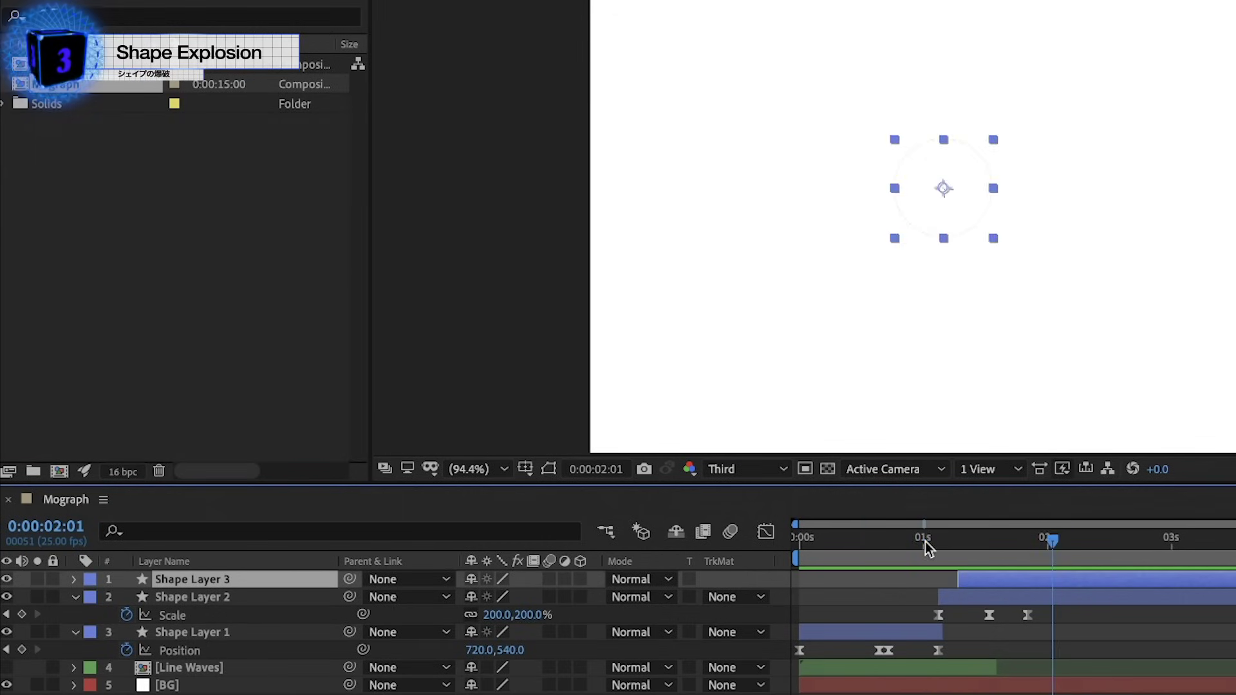
click(918, 542)
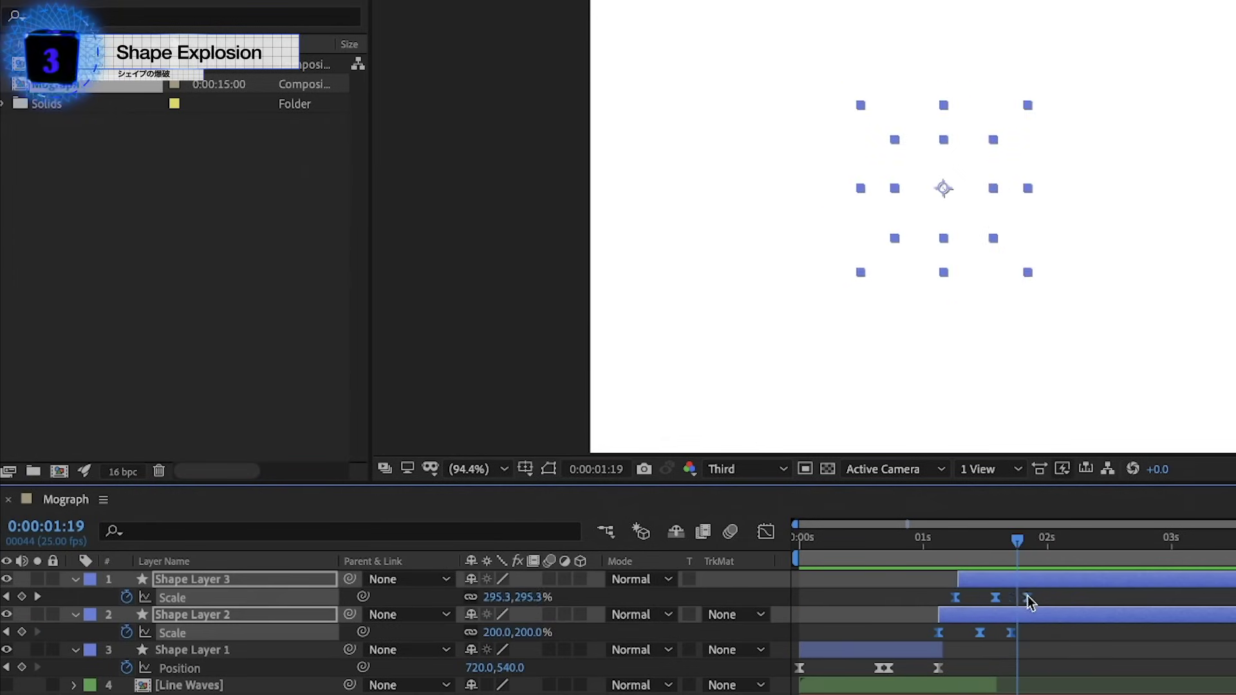
drag(1029, 600, 1021, 602)
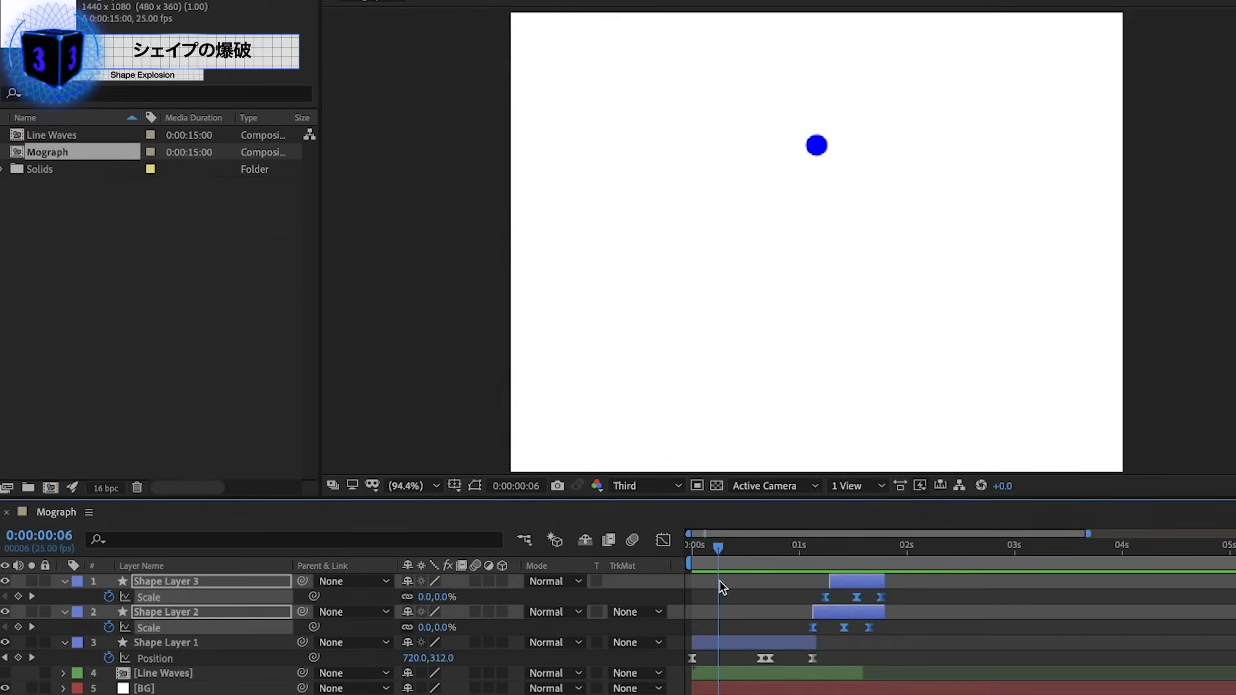
Step: Show Line Waves, parent it to Shape Layer 1, and lower its Position Y to about 492
click(5, 672)
mouse_move(746, 558)
mouse_down()
mouse_move(690, 566)
mouse_move(708, 570)
mouse_up()
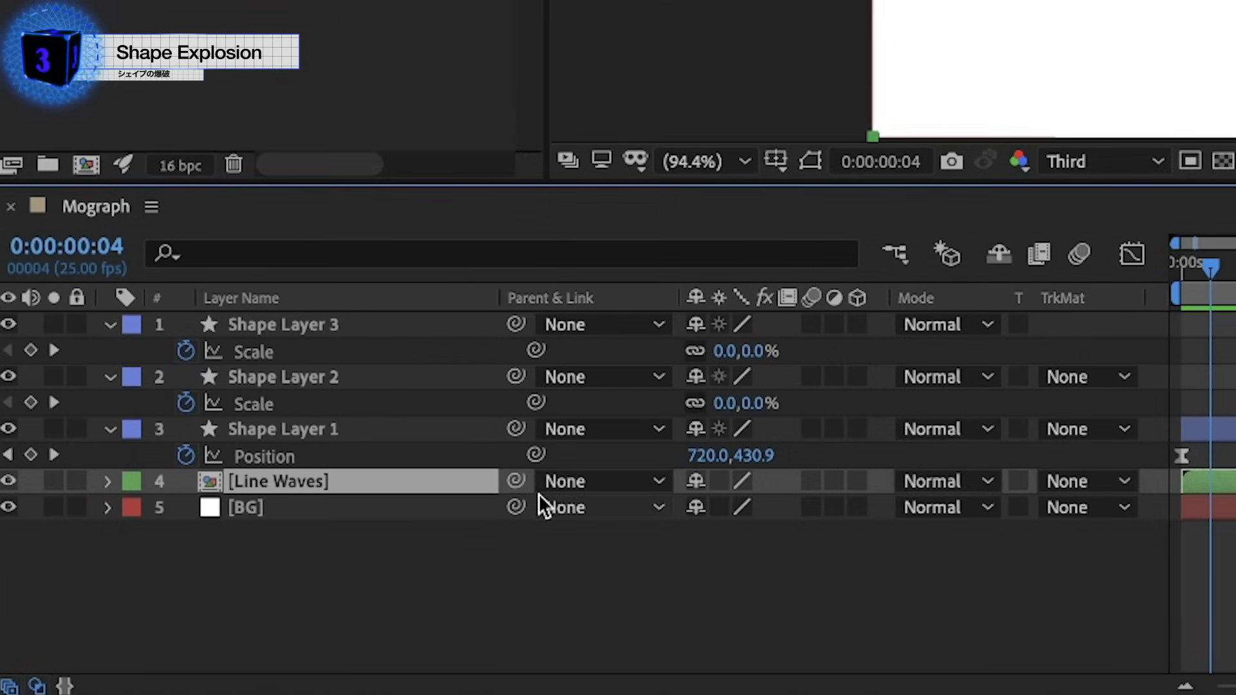
drag(302, 673, 276, 674)
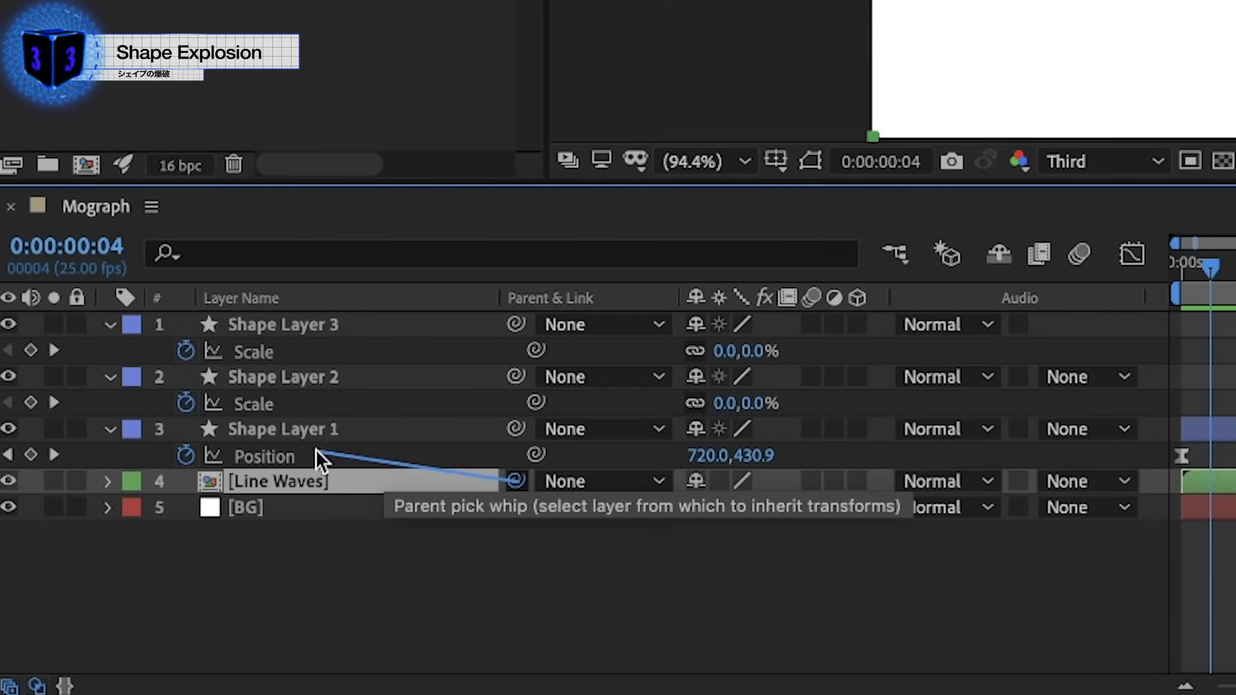
drag(470, 476, 298, 436)
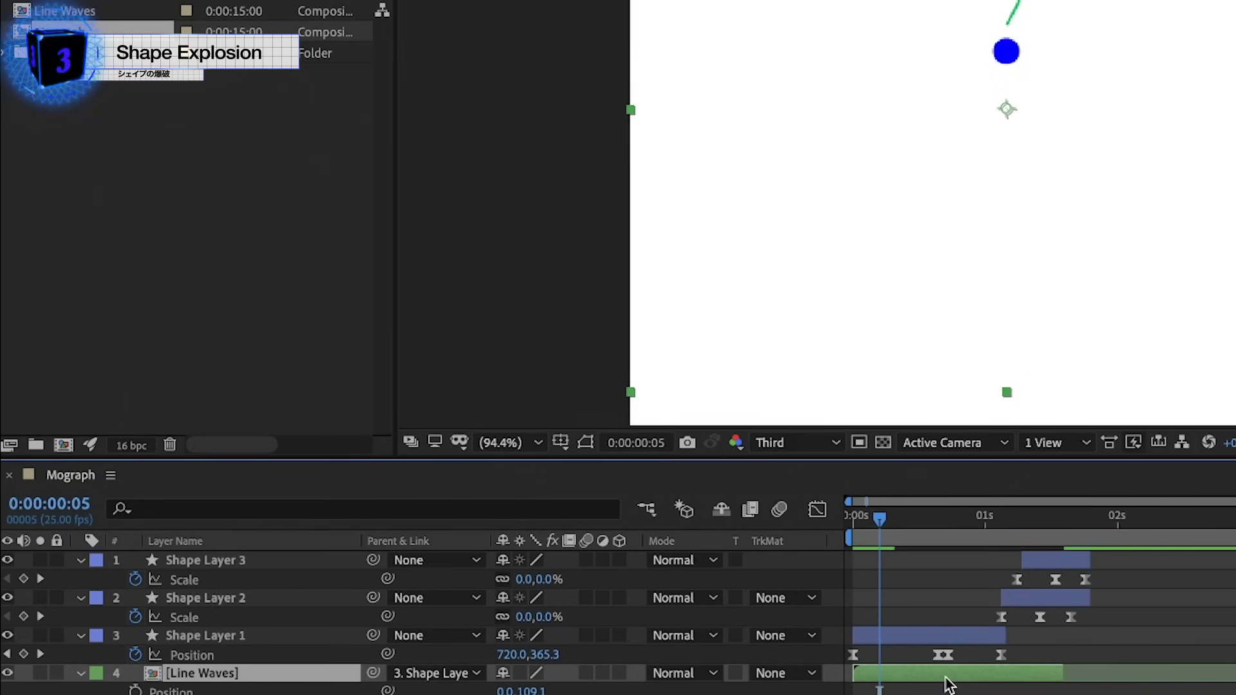
drag(538, 690, 727, 690)
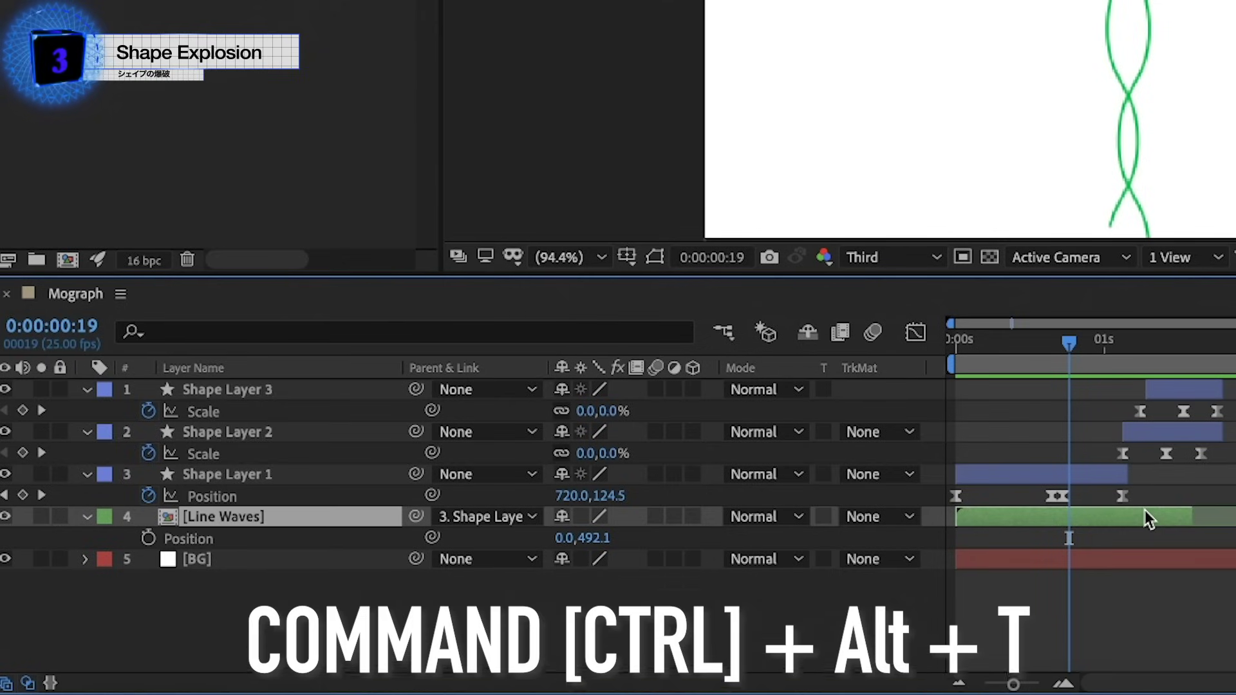
Step: Enable time remapping on Line Waves and add a keyframe at 0:00:01:13
key(ctrl+alt+t)
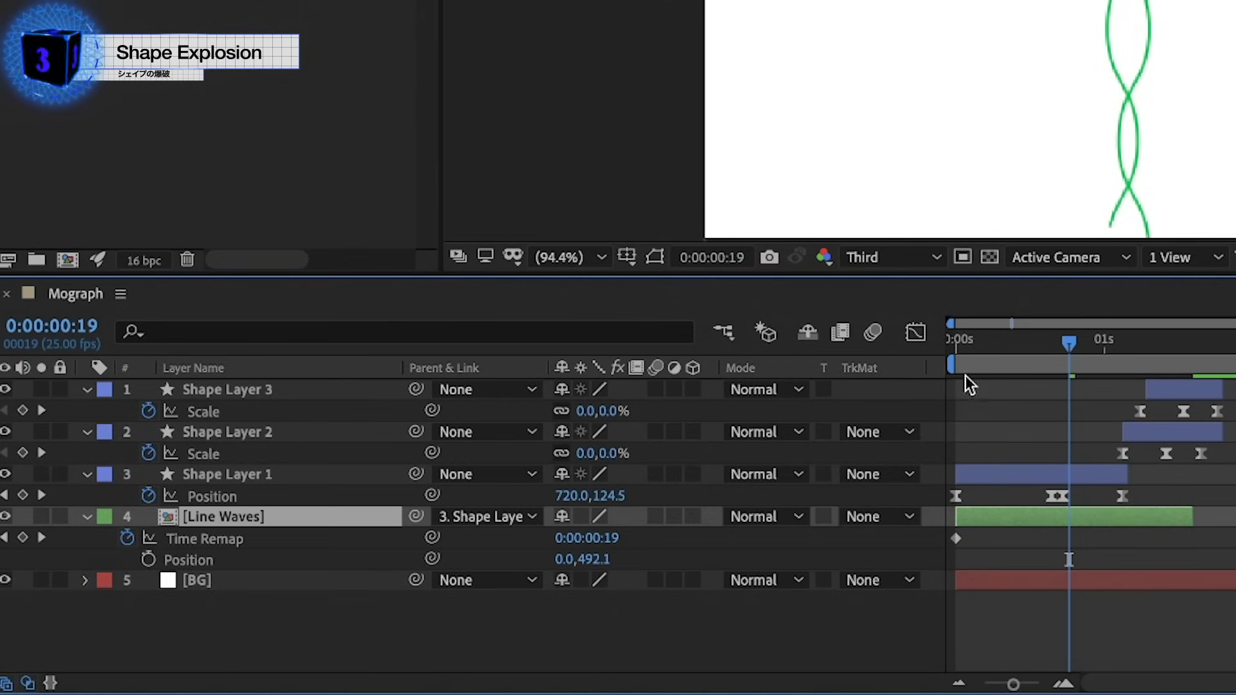
drag(964, 376, 1146, 373)
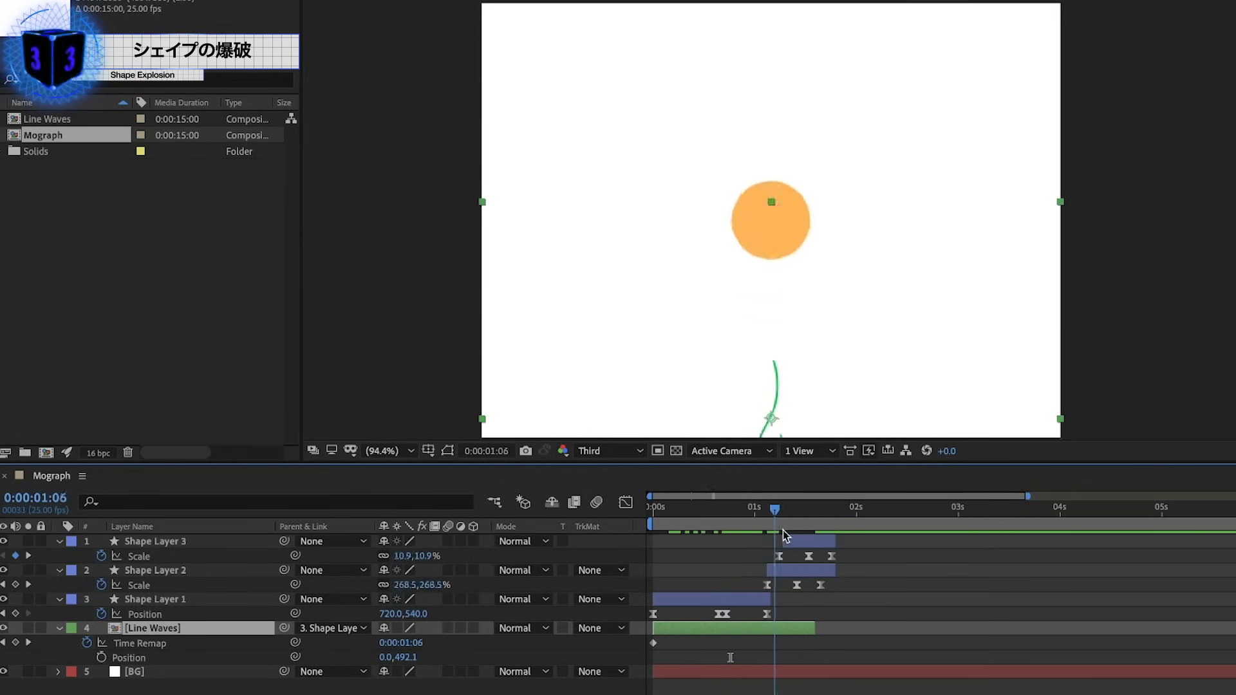
drag(782, 530, 810, 542)
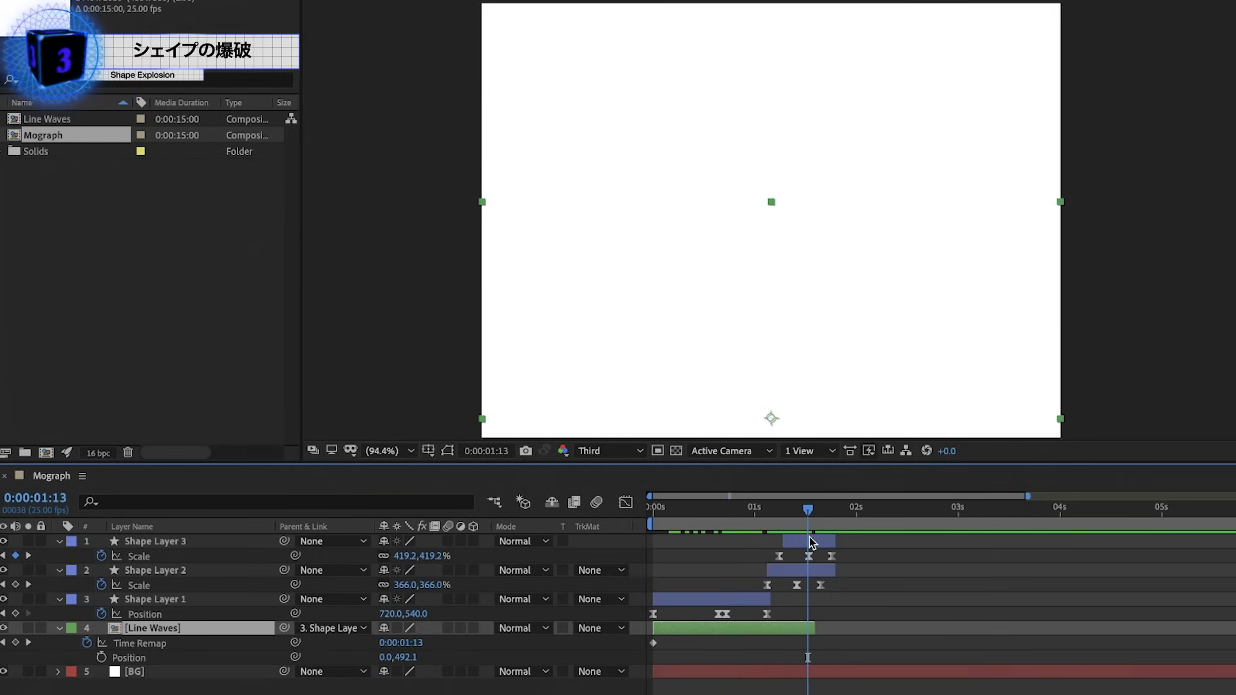
click(19, 642)
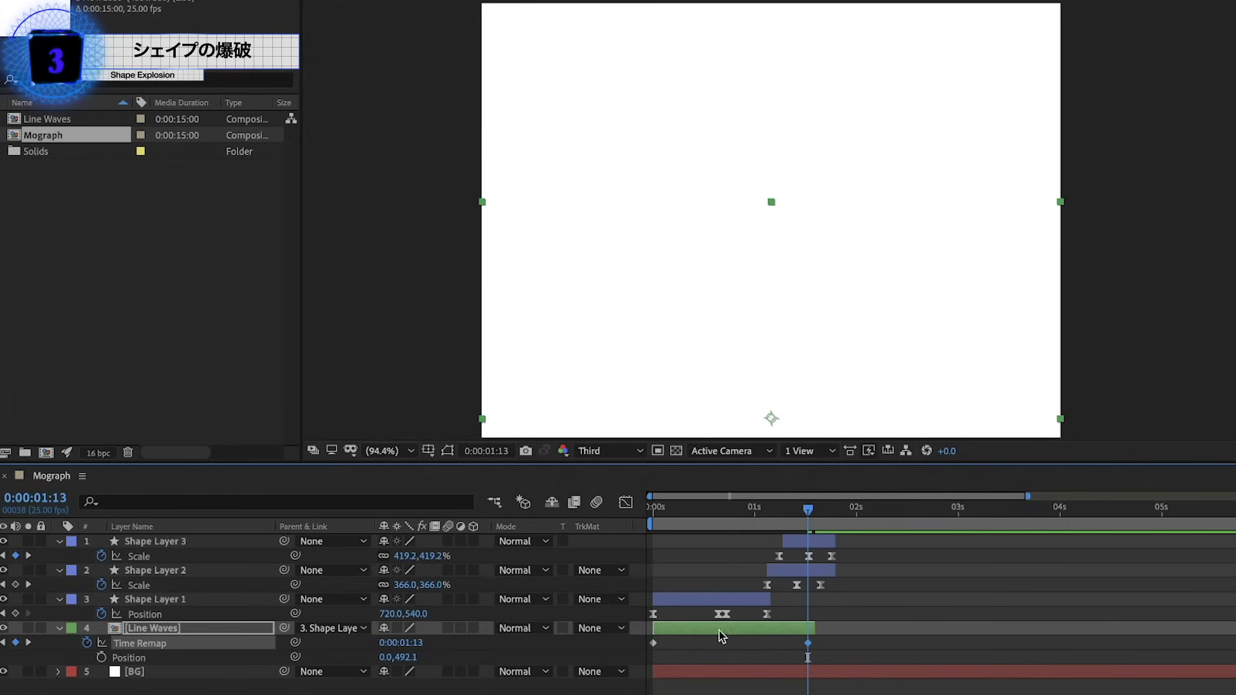
Step: Drag the end time remap keyframe earlier so the waves finish near the burst, previewing the timing
drag(805, 642, 749, 631)
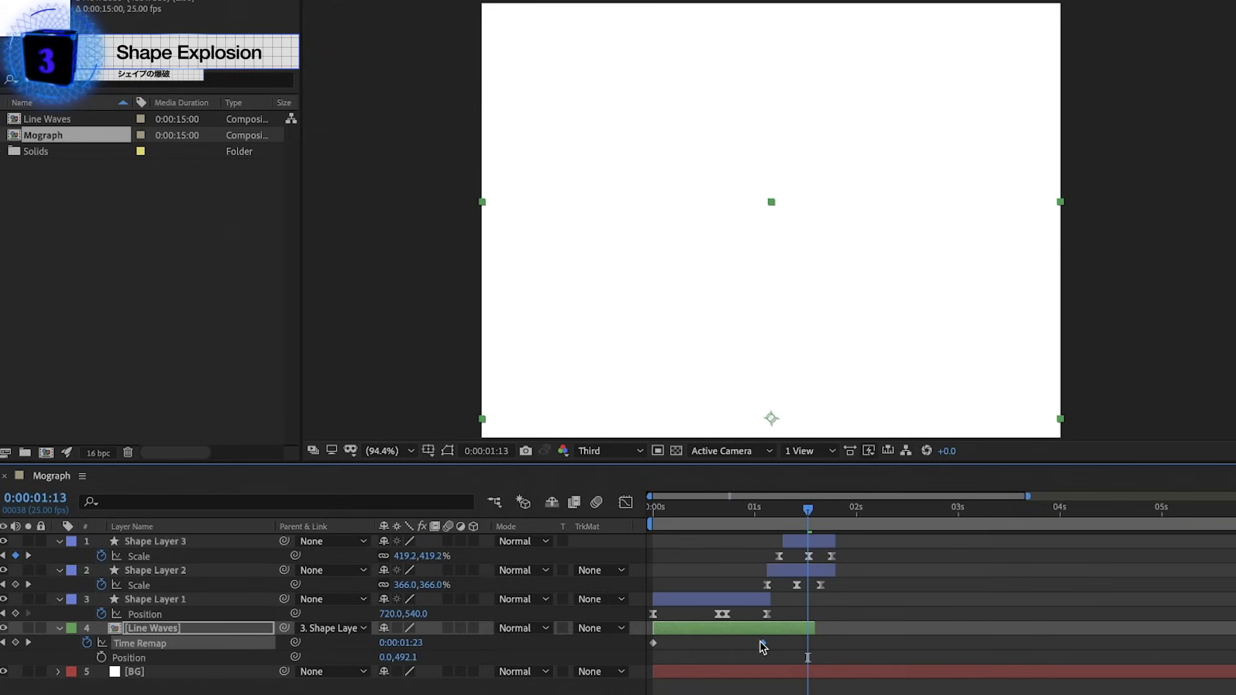
mouse_move(724, 524)
mouse_down()
mouse_move(713, 530)
mouse_move(737, 533)
mouse_up()
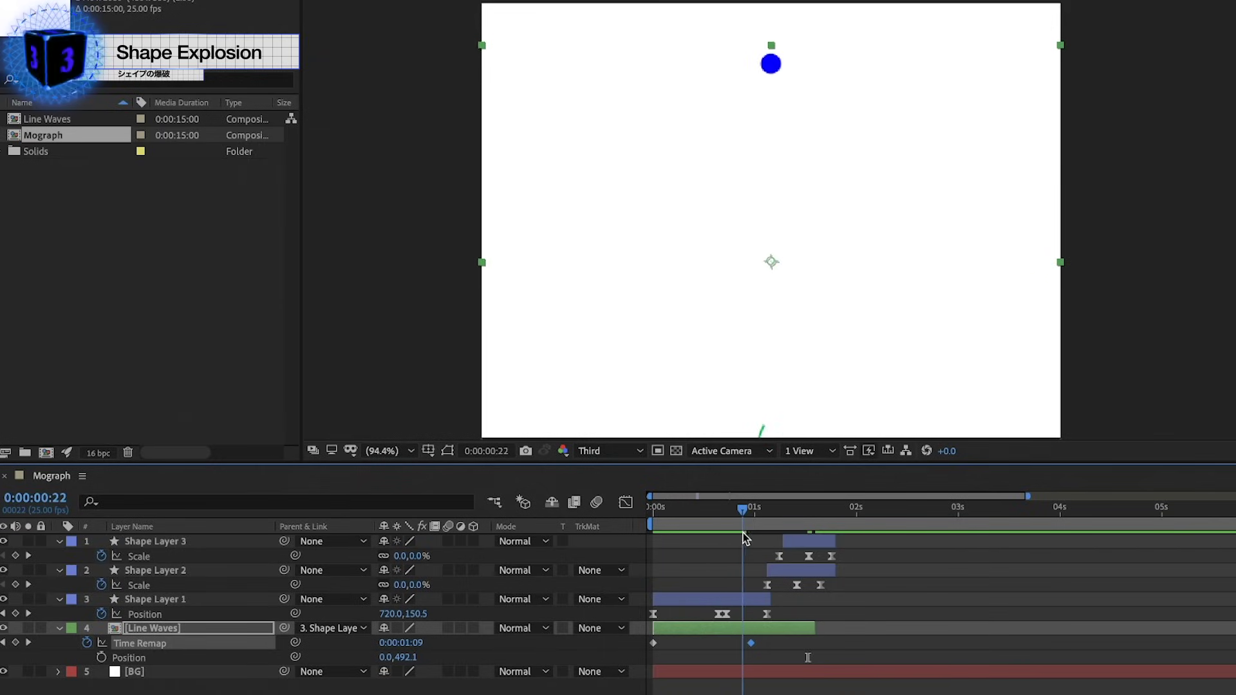
drag(747, 644, 732, 644)
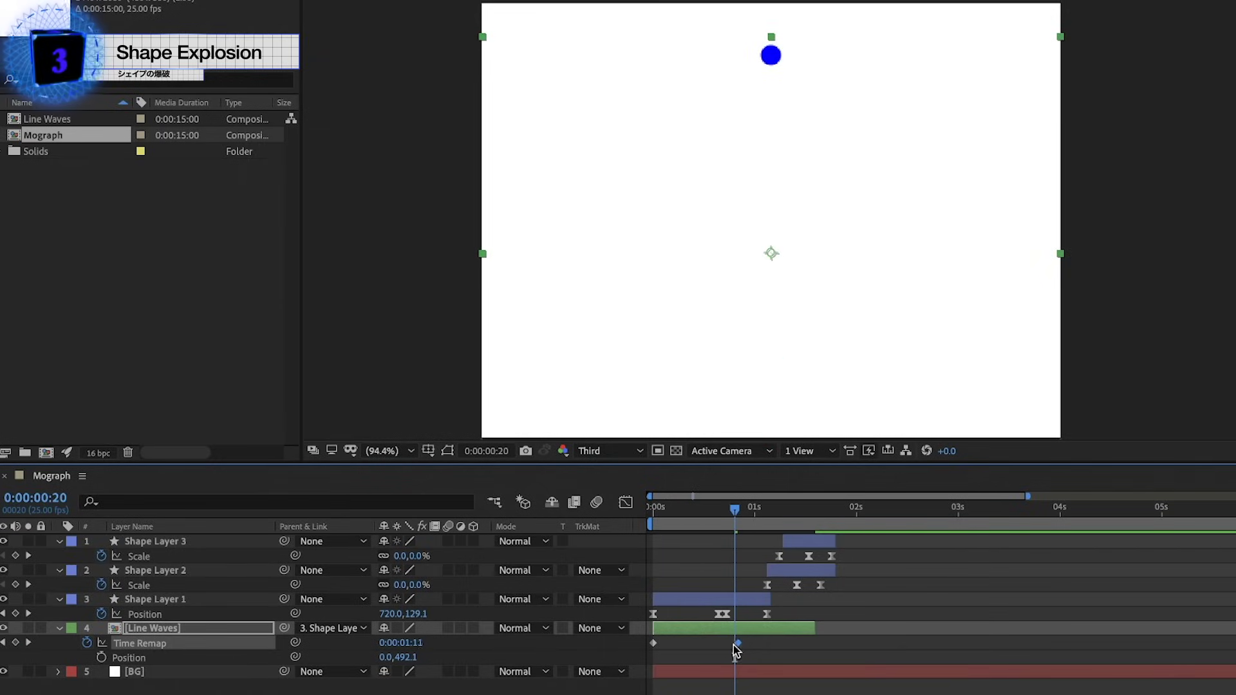
drag(684, 514, 634, 518)
key(space)
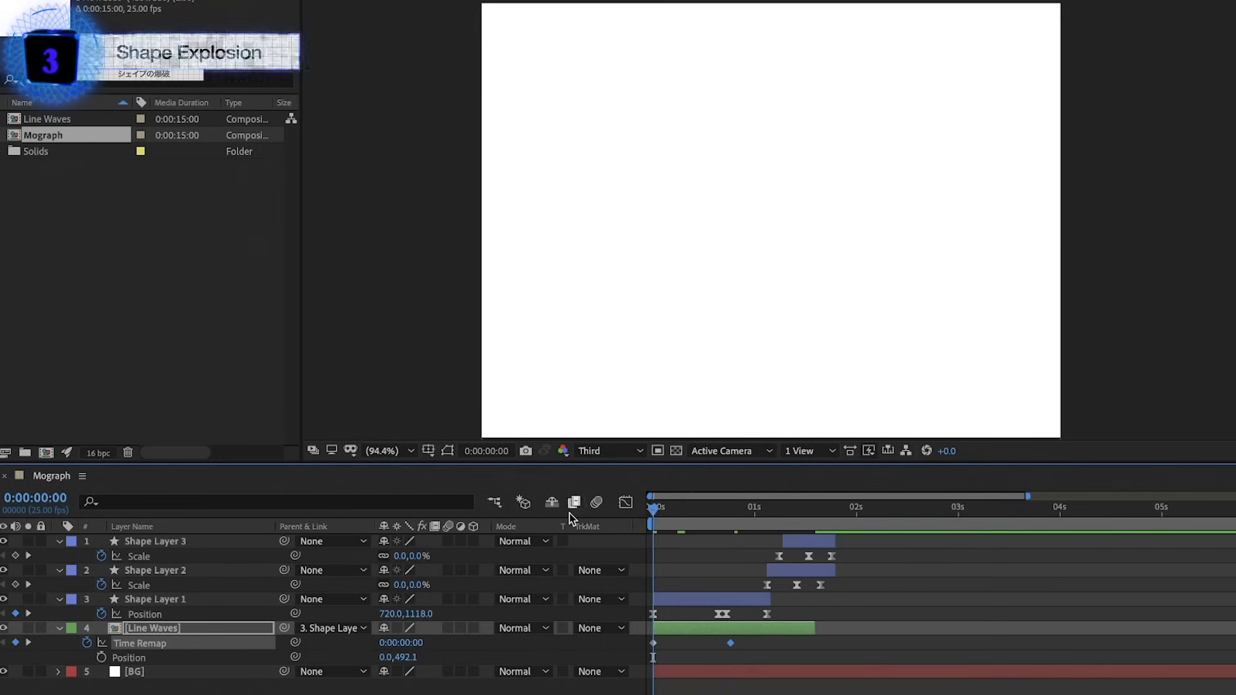
key(space)
drag(653, 656, 665, 657)
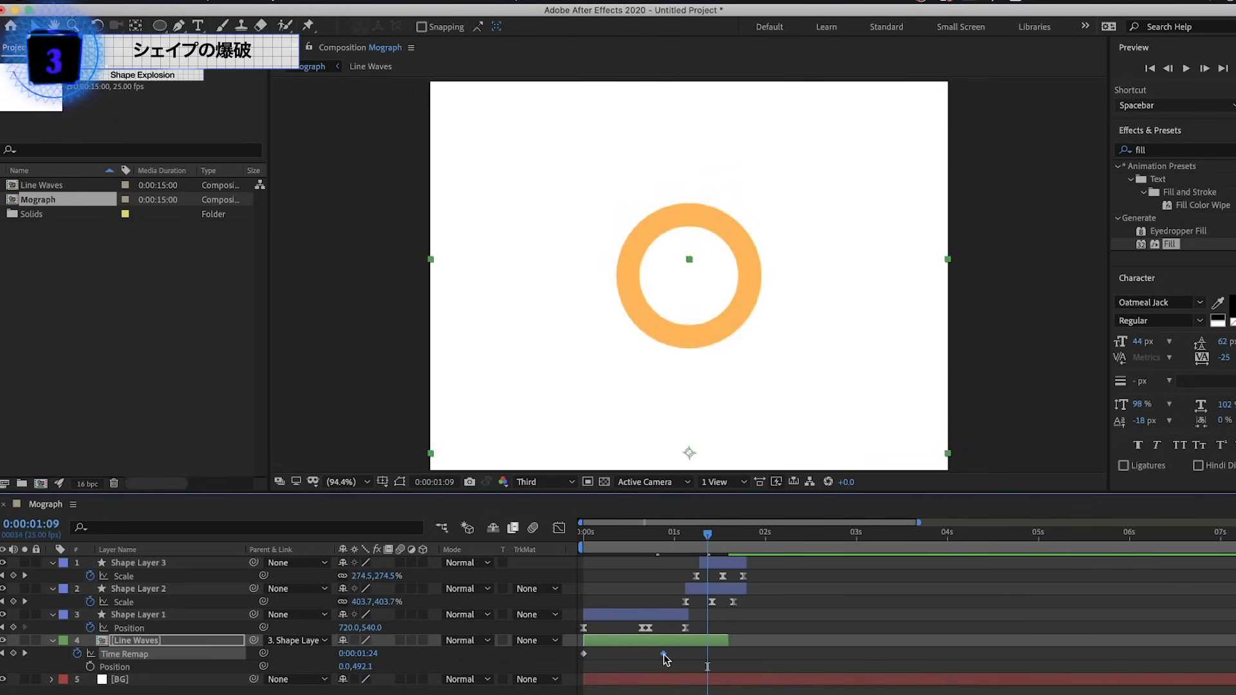
click(619, 543)
Step: Unlink Shape Layer 1's scale and keyframe its width down to 15% so the ball stretches while falling
key(ctrl+Up)
key(s)
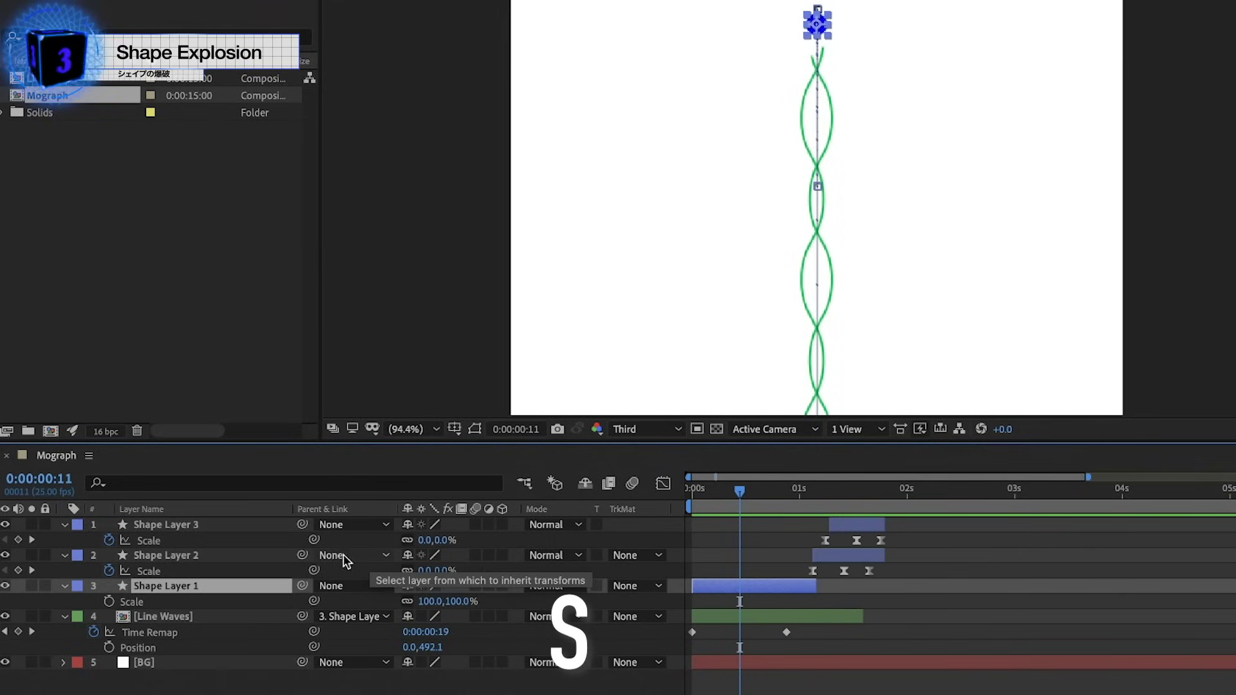
click(407, 601)
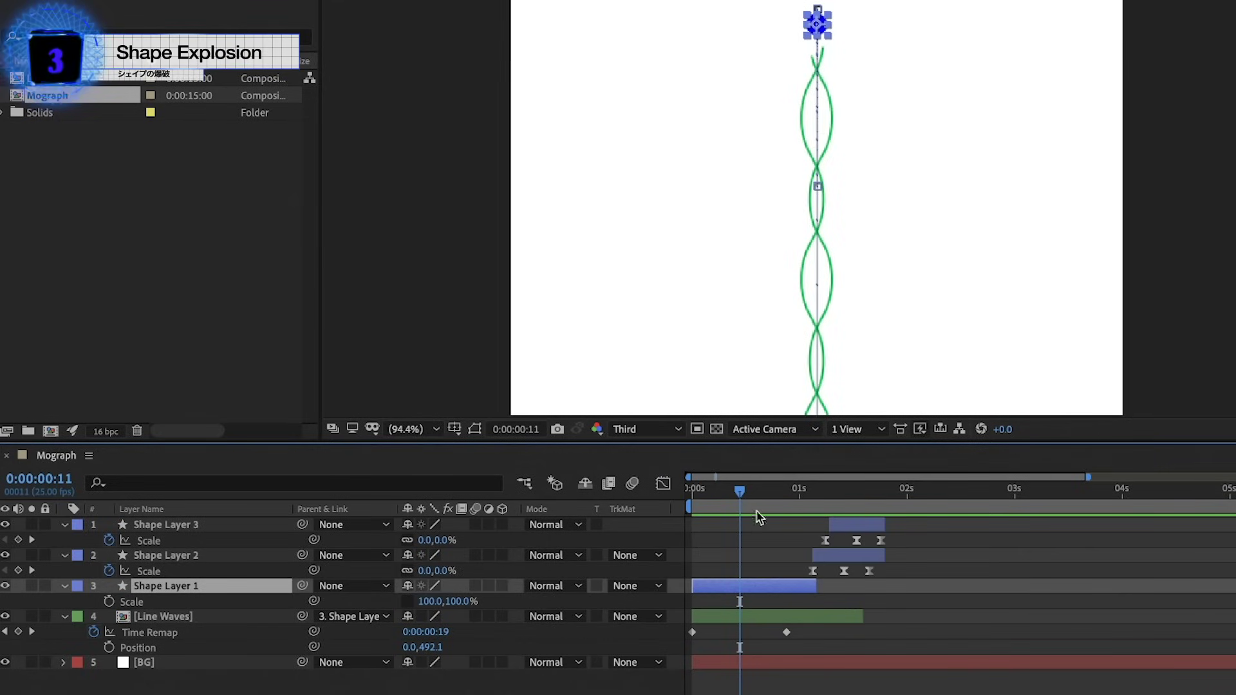
click(109, 601)
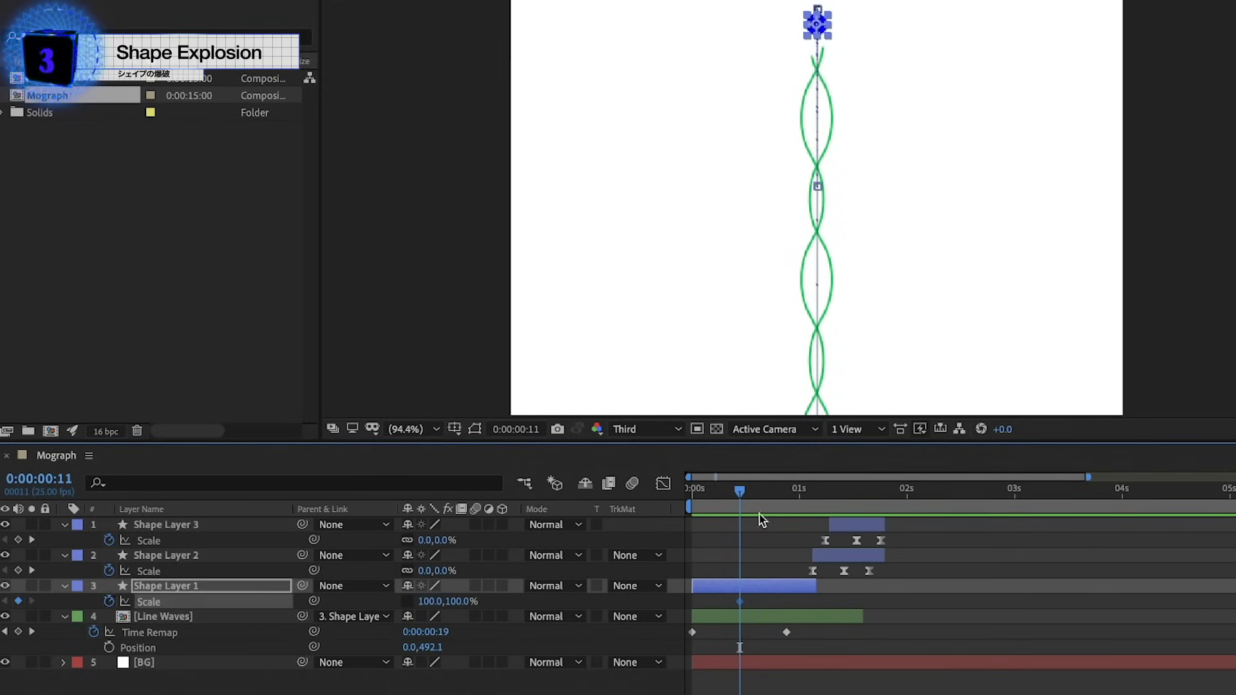
key(shift+p)
drag(430, 616, 348, 616)
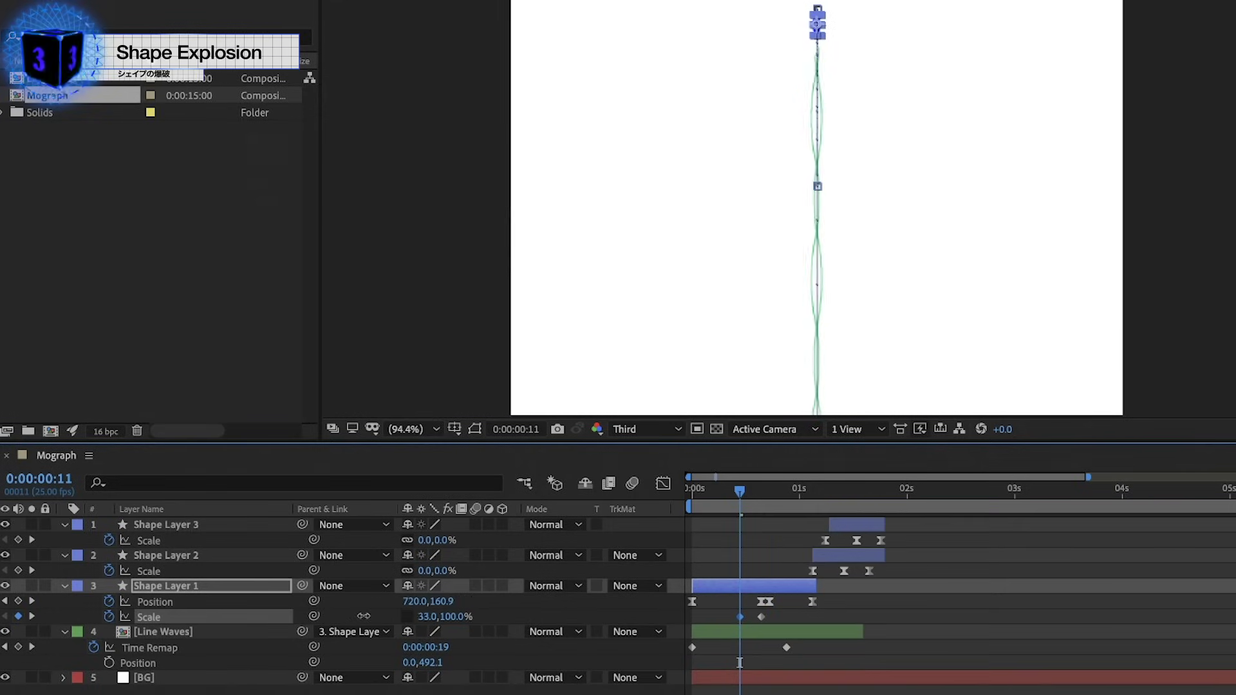
key(space)
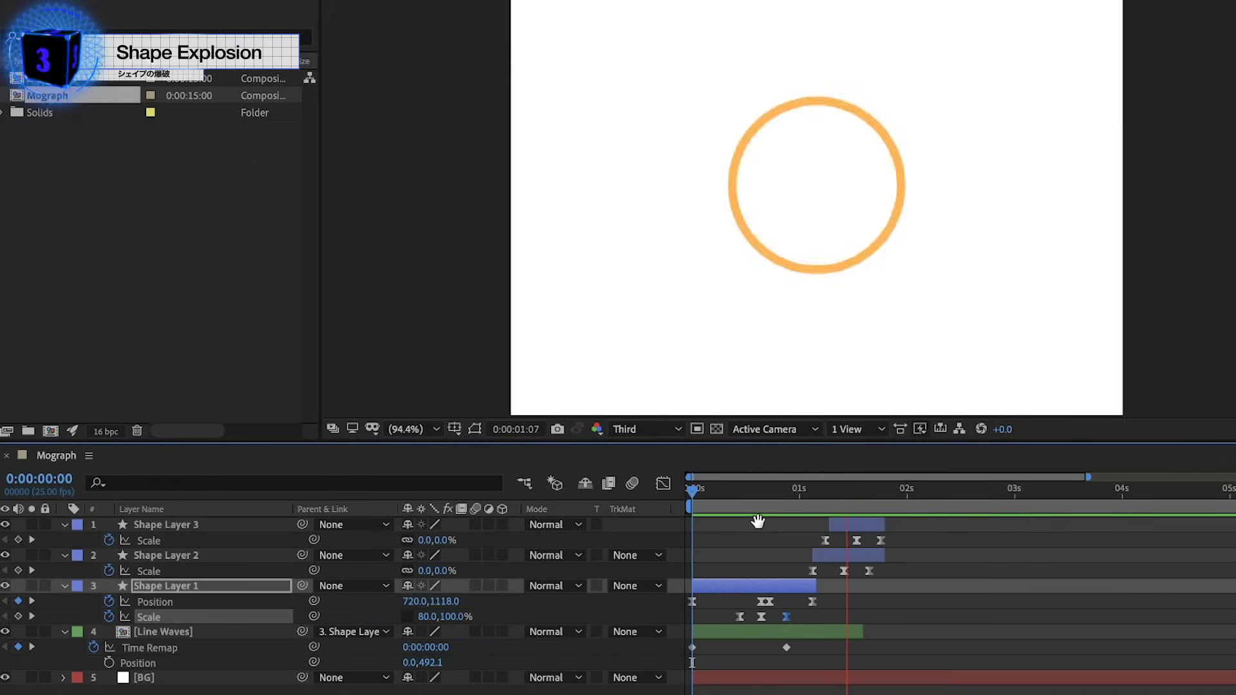
key(space)
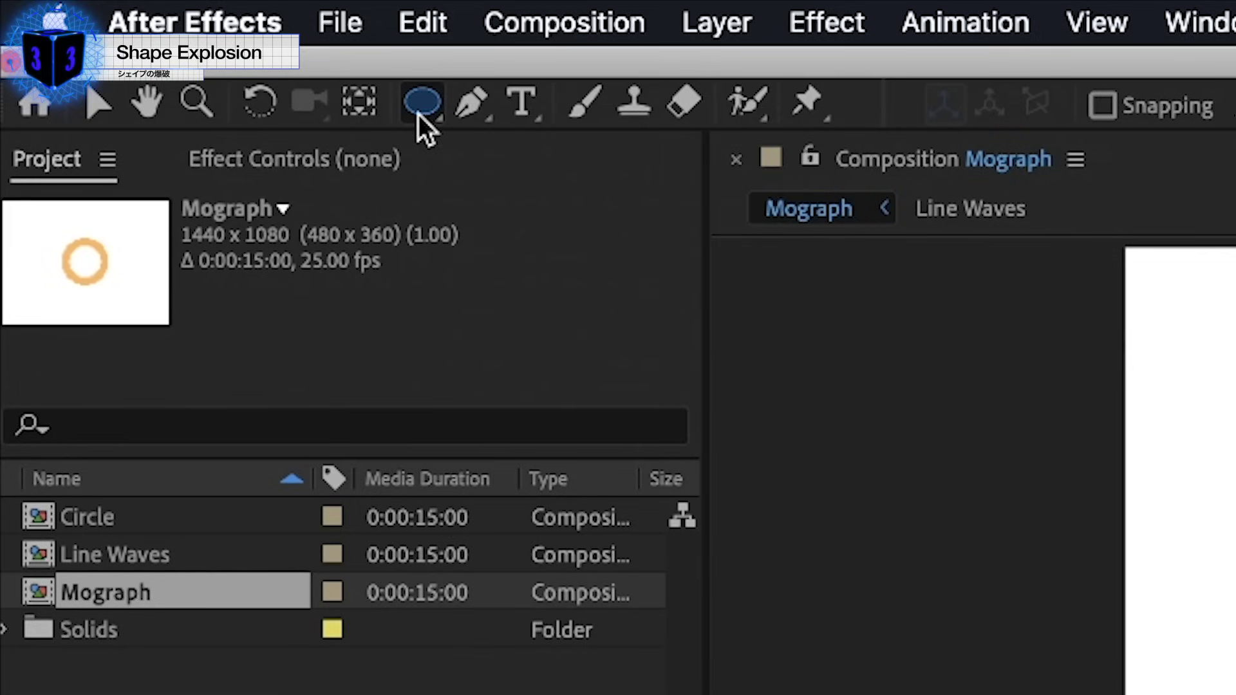
Step: Switch to the Star Tool with Fill set to None and a yellow stroke
drag(418, 114, 598, 260)
click(598, 263)
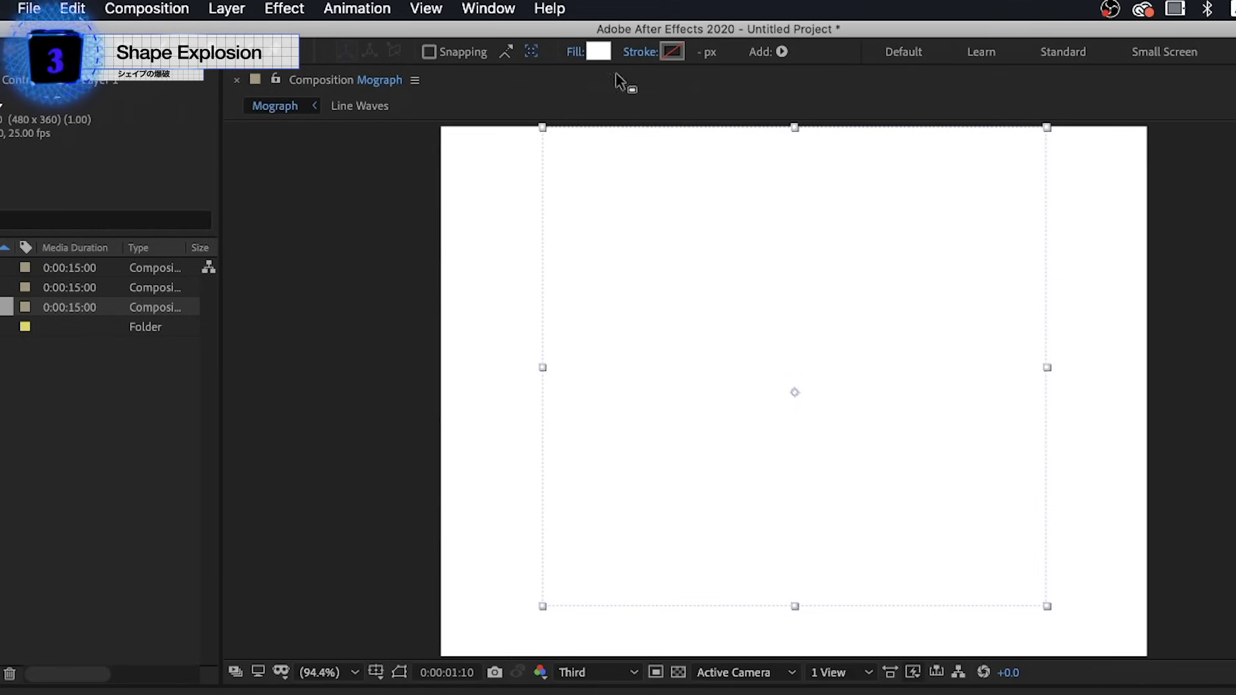
click(574, 52)
click(620, 477)
click(772, 595)
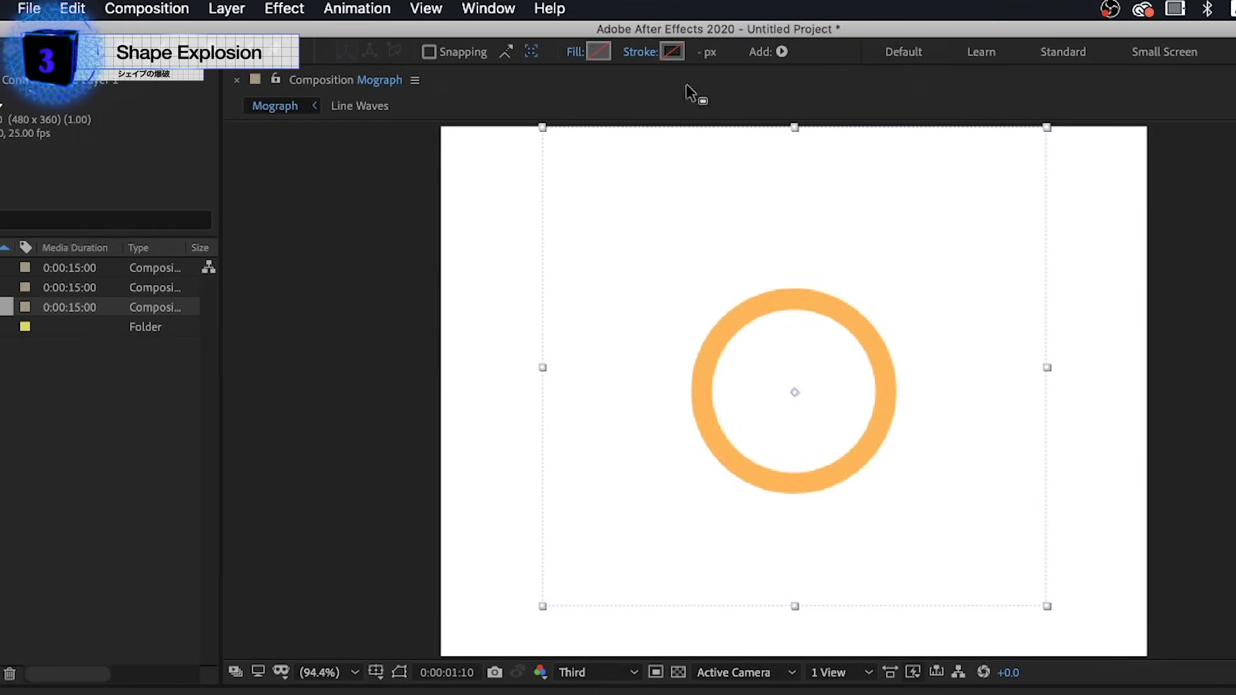
click(669, 53)
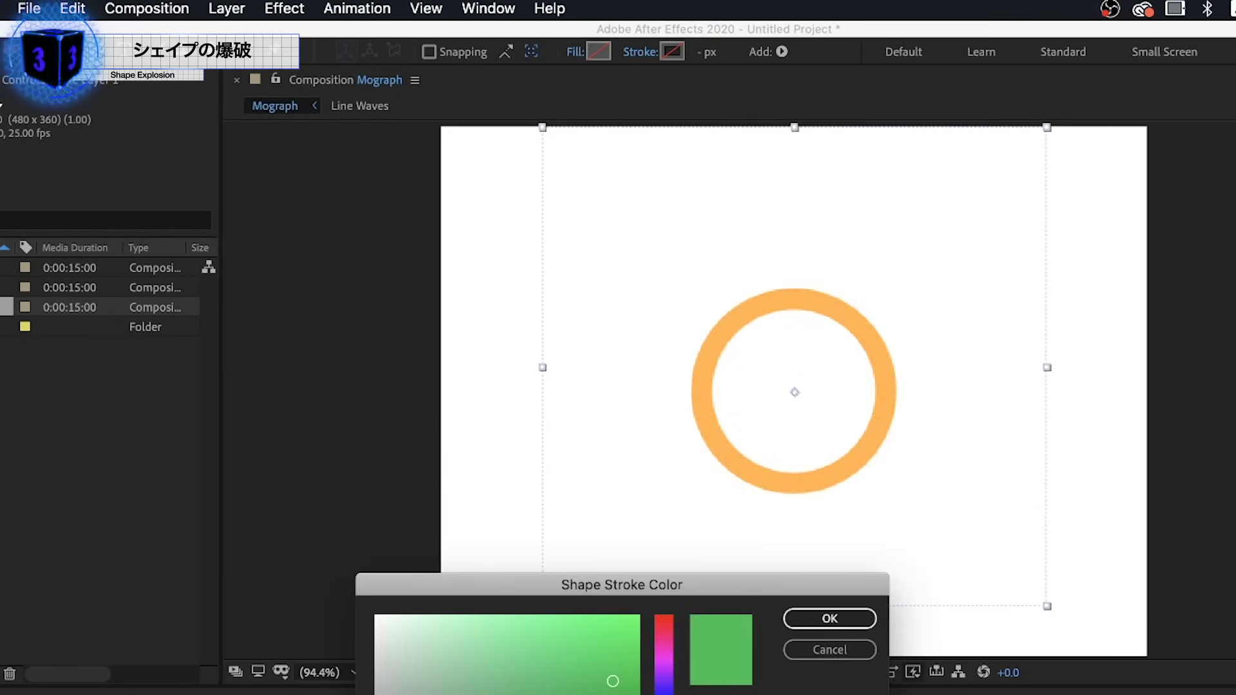
drag(612, 680, 575, 619)
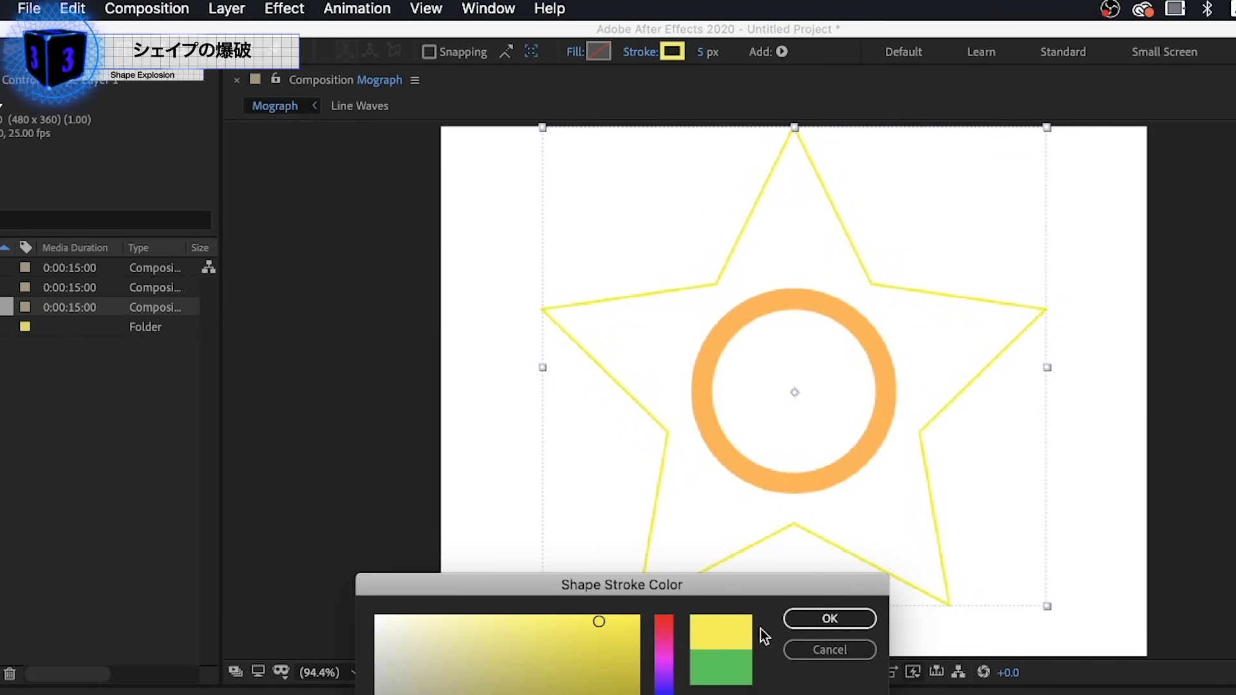
click(830, 619)
Step: Set the star's Polystar Path outer radius to 50 and inner radius to 25
click(144, 410)
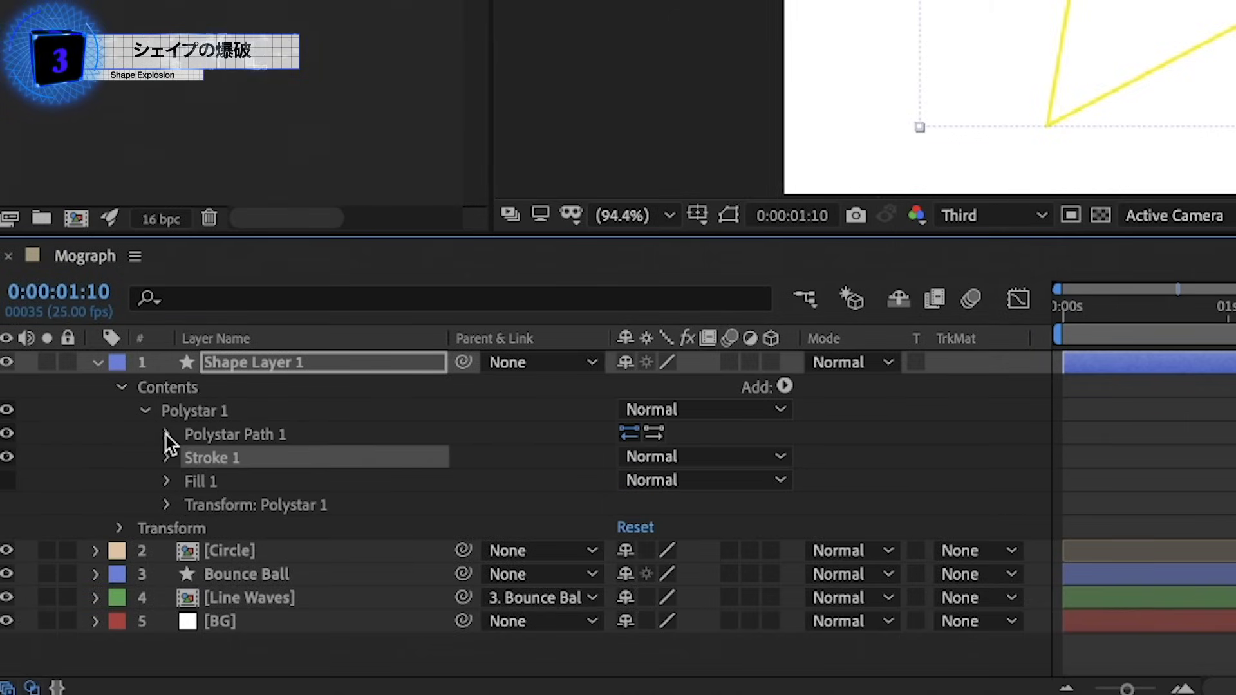
click(167, 435)
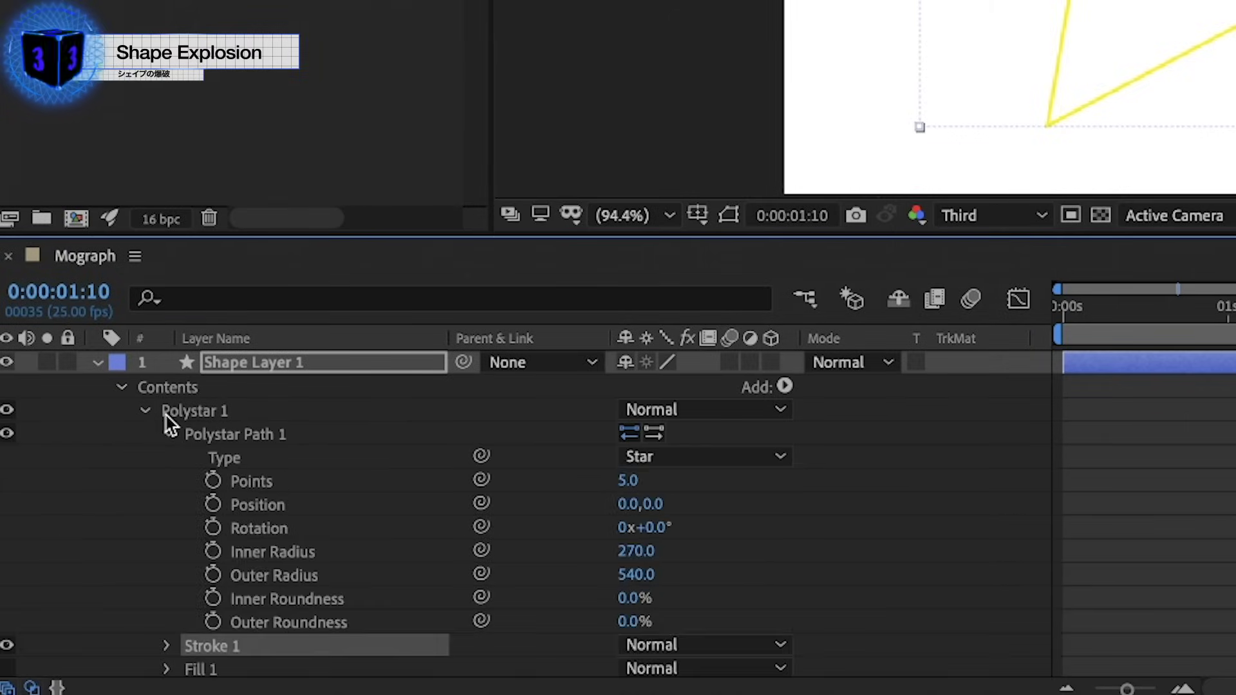
click(646, 572)
text(50)
key(shift+Tab)
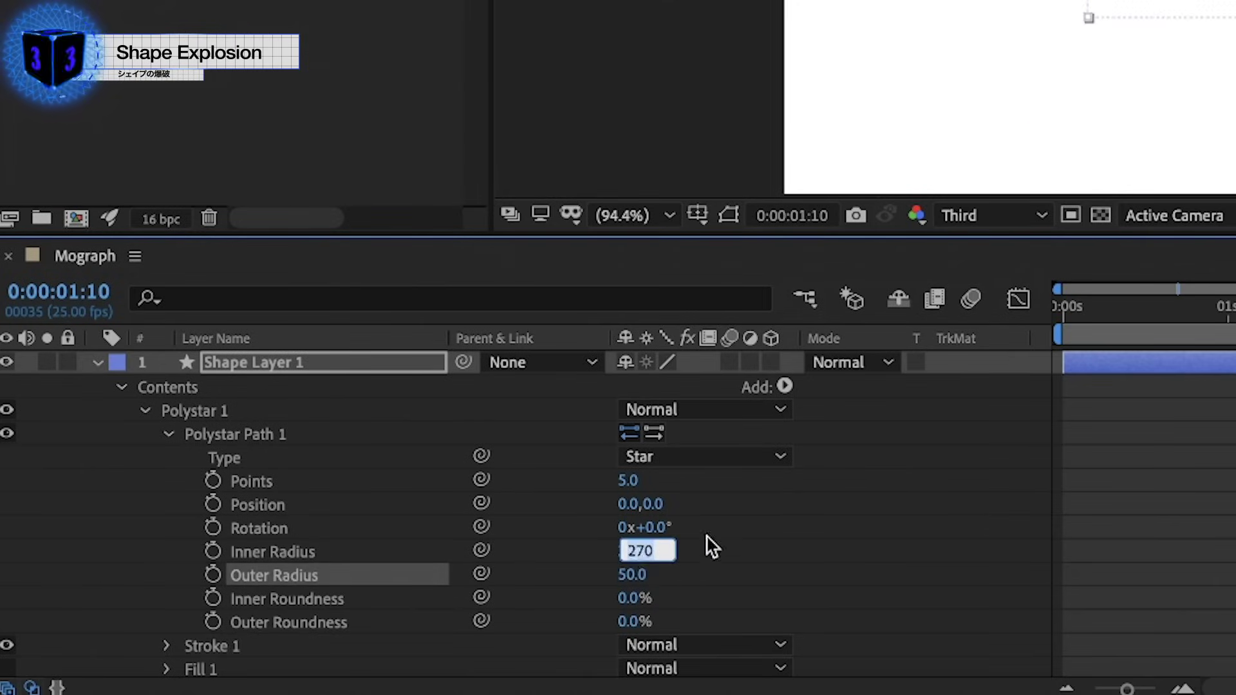
text(25)
key(Return)
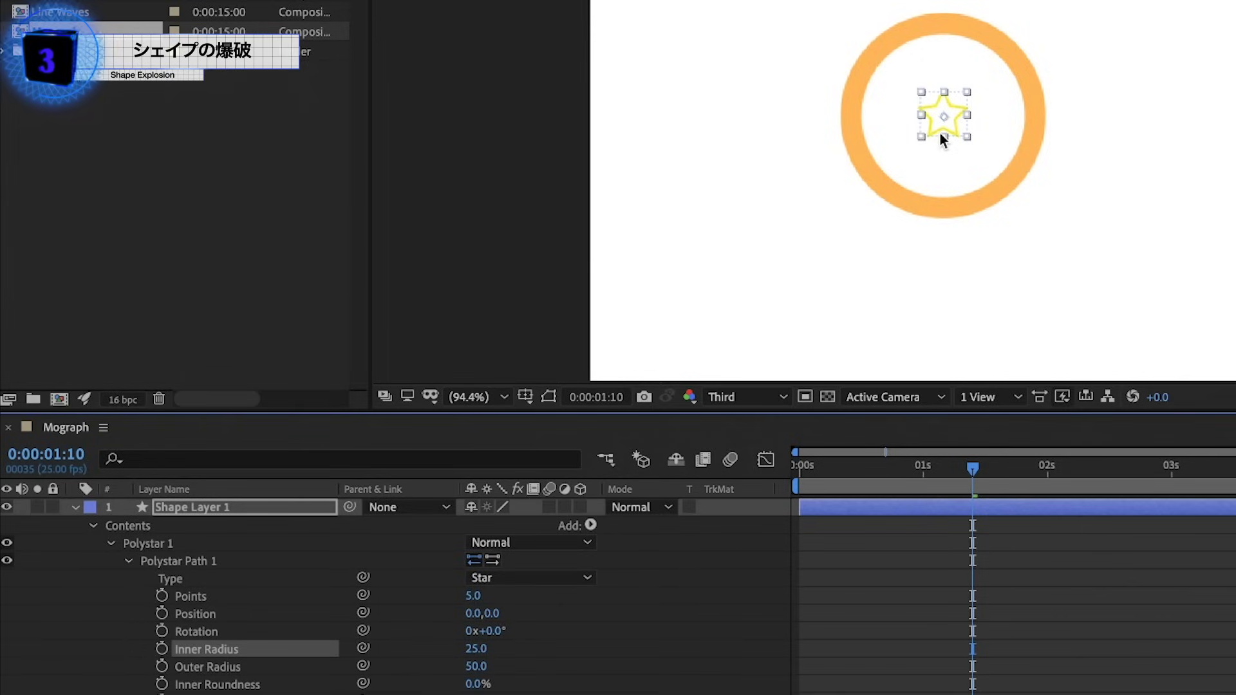
Step: Keyframe the star's position flying up above the ring and trim the layer's out point there
key(p)
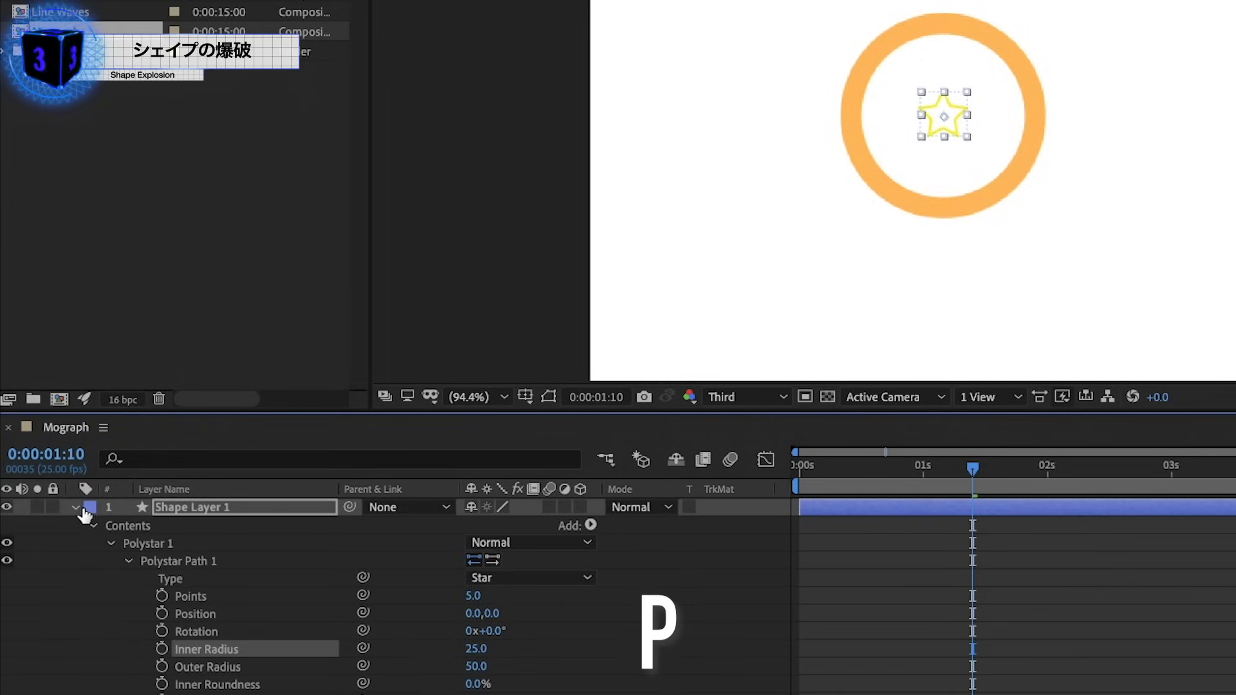
click(128, 525)
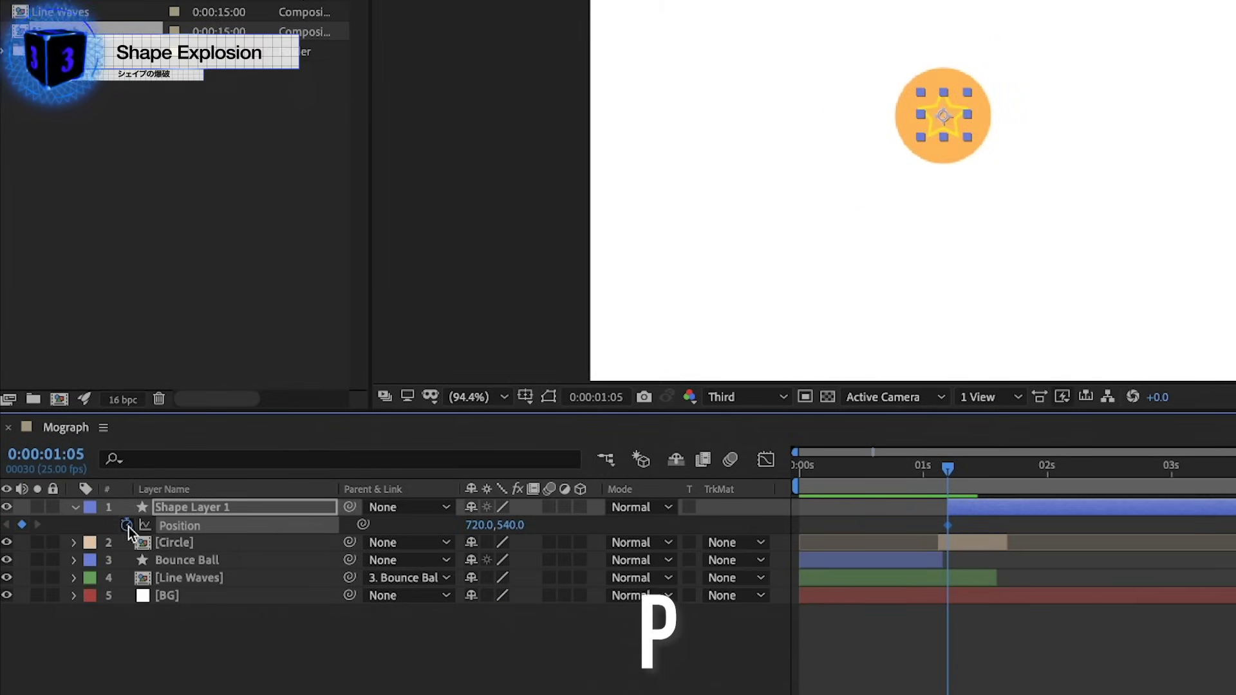
click(963, 465)
drag(783, 261, 785, 116)
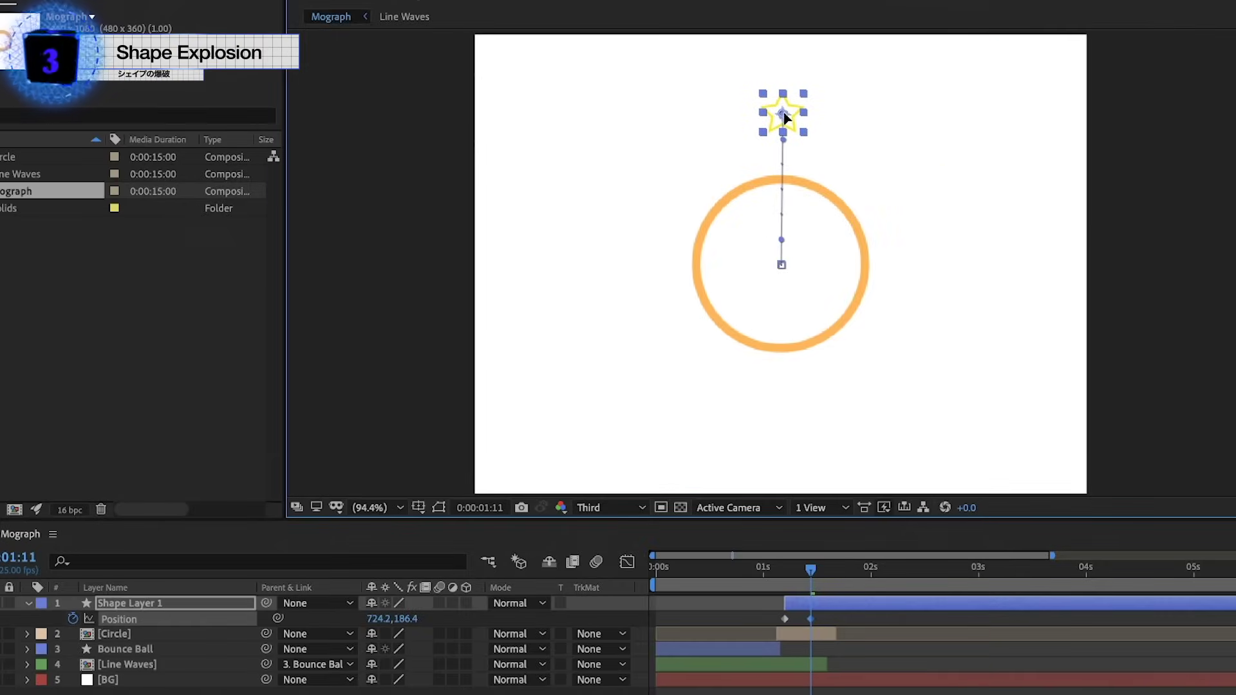
key(alt+bracketright)
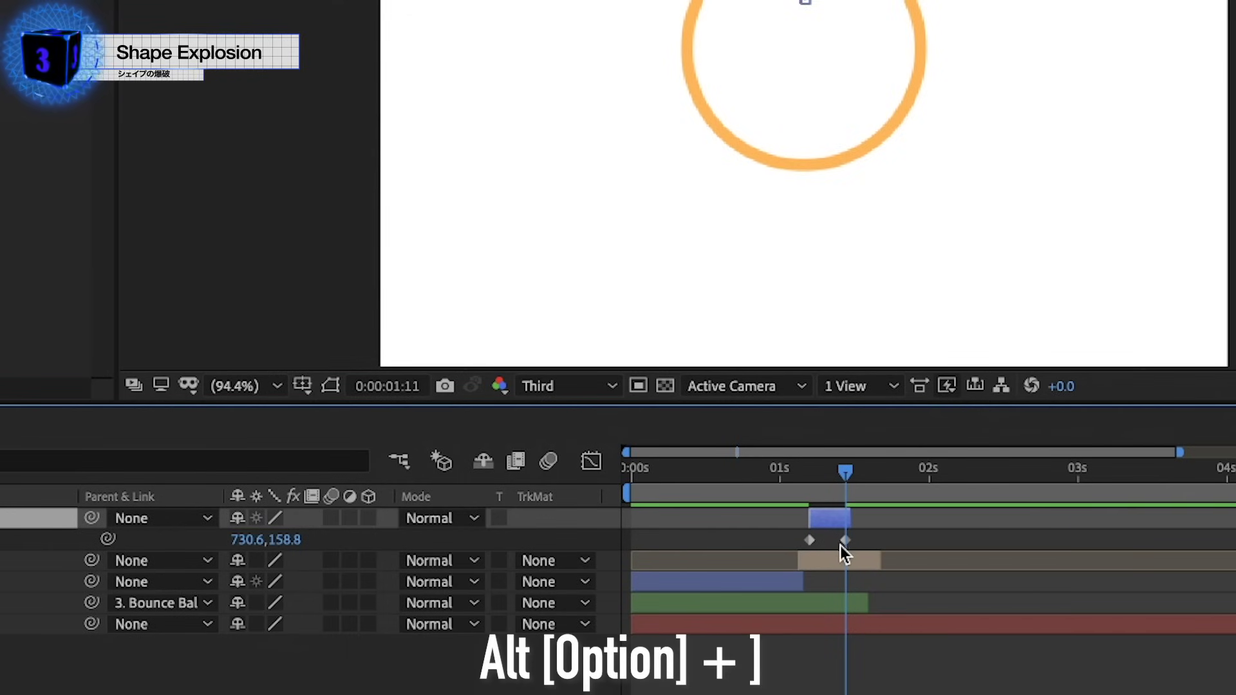
drag(844, 541, 849, 540)
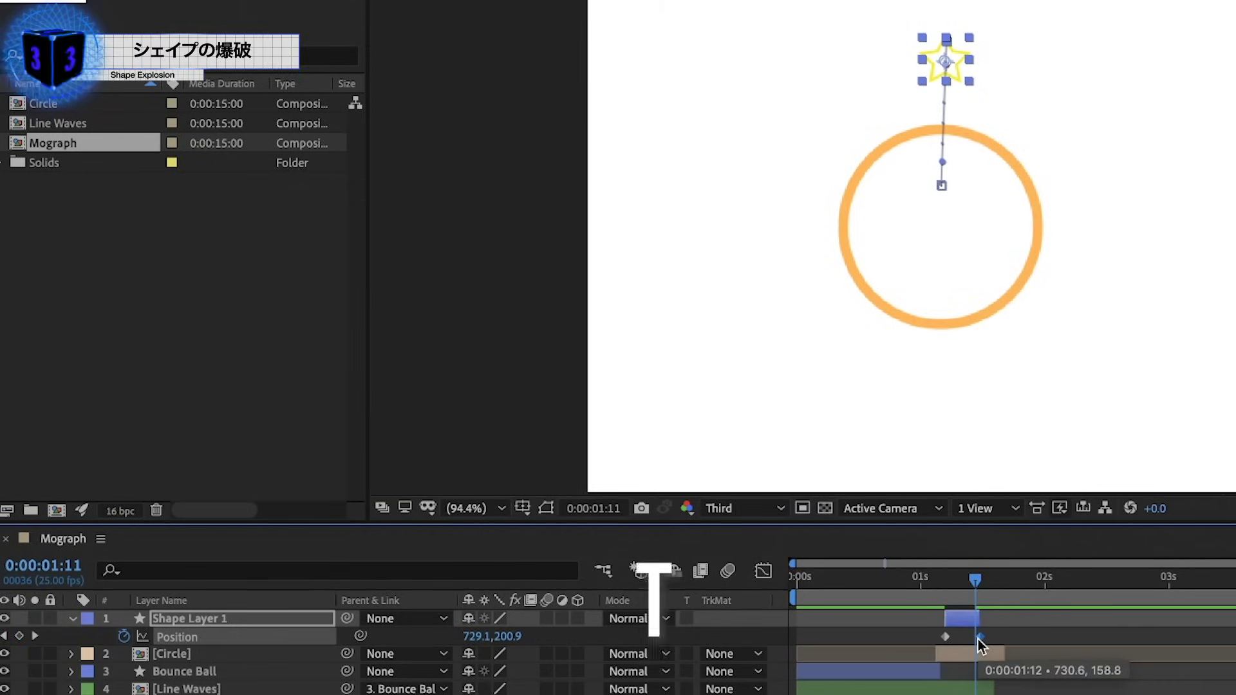
Step: Keyframe the star's opacity fading out to 0%
key(t)
click(123, 636)
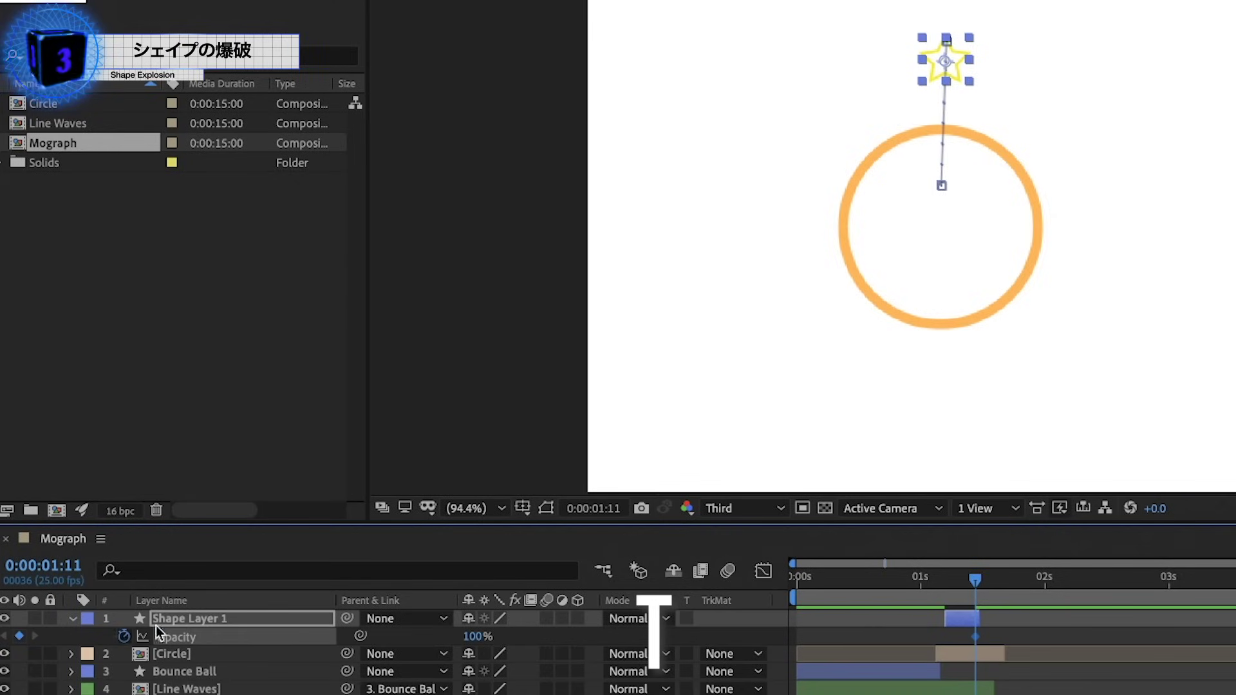
drag(976, 636, 955, 637)
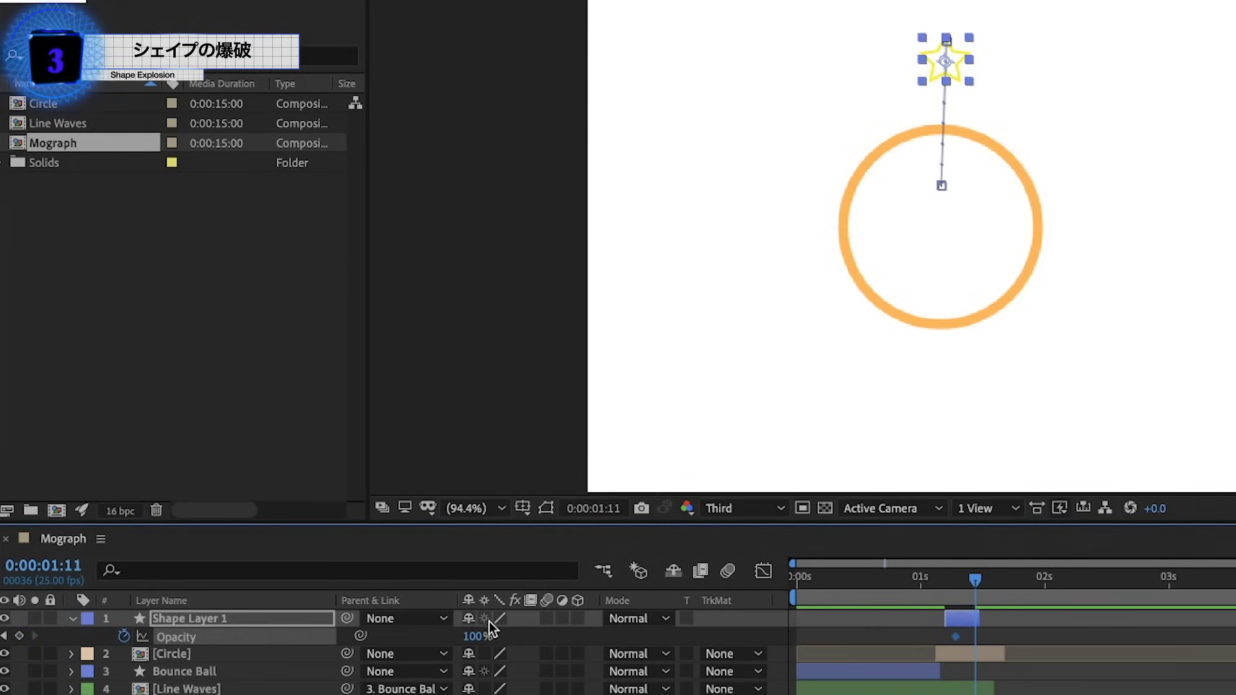
click(477, 636)
text(0)
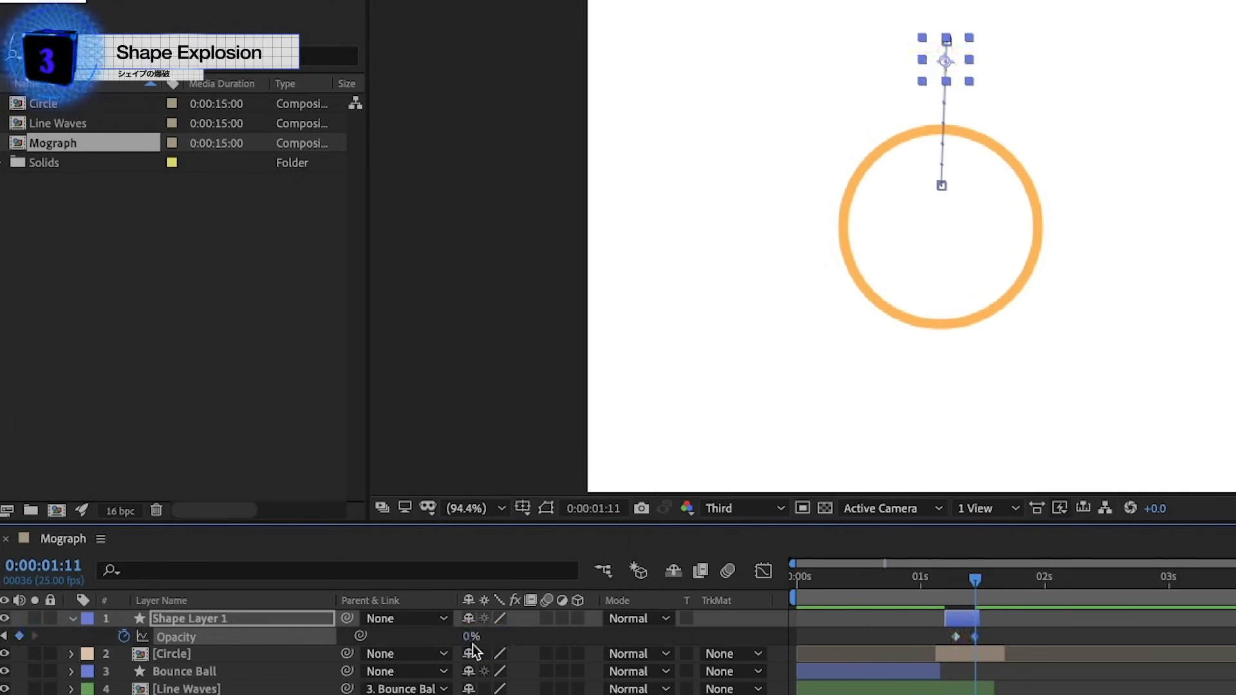
Step: Keyframe the star's rotation so it spins as it flies
click(964, 620)
key(r)
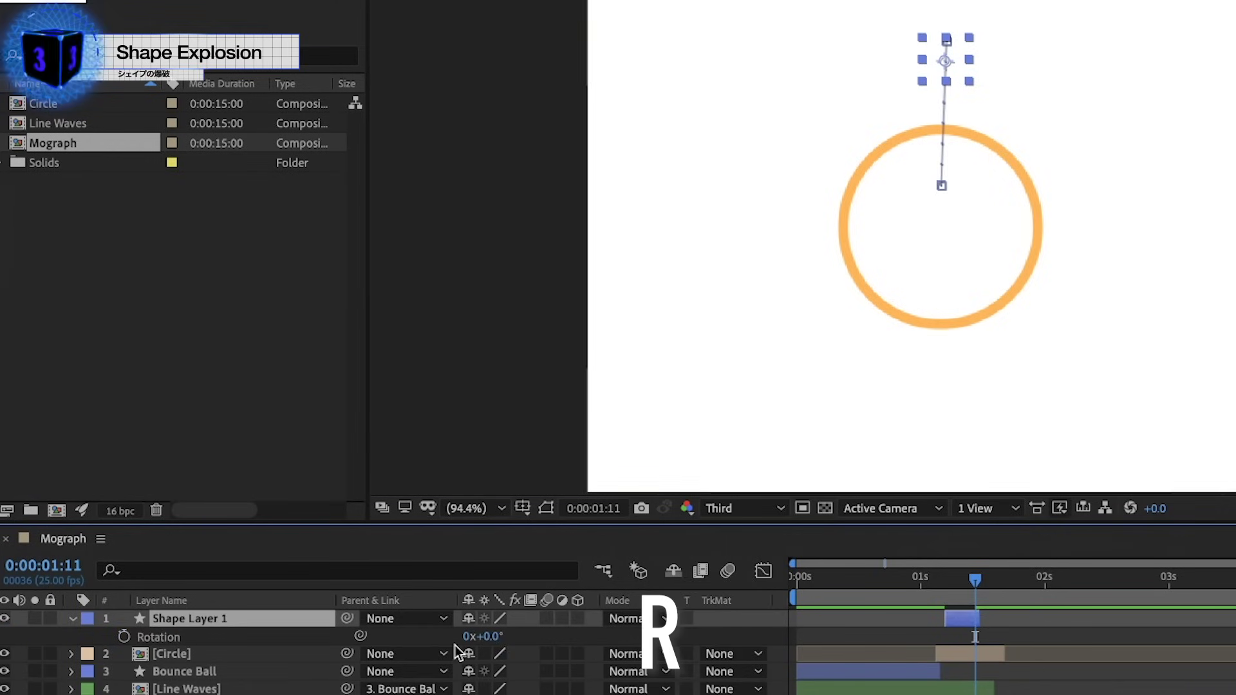
click(123, 635)
drag(976, 637, 941, 637)
drag(494, 635, 514, 635)
Step: Keyframe the star's scale shrinking from 100% to 40% by 0:00:01:12
key(s)
key(j)
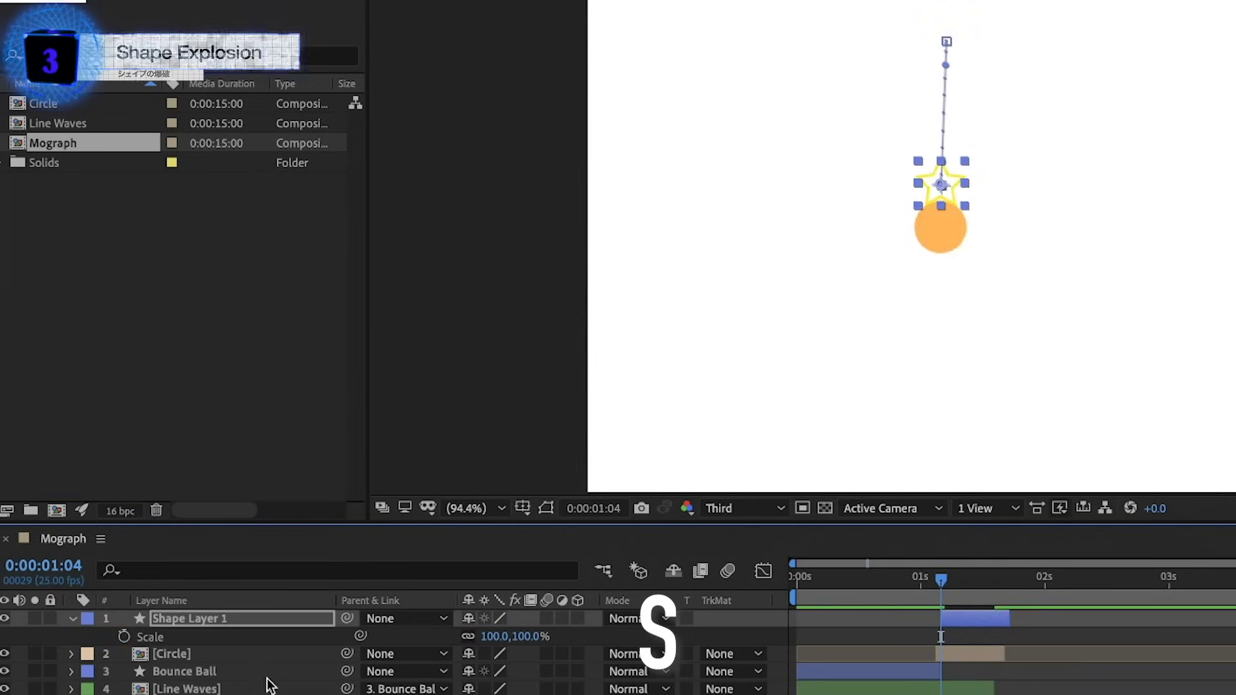
click(124, 636)
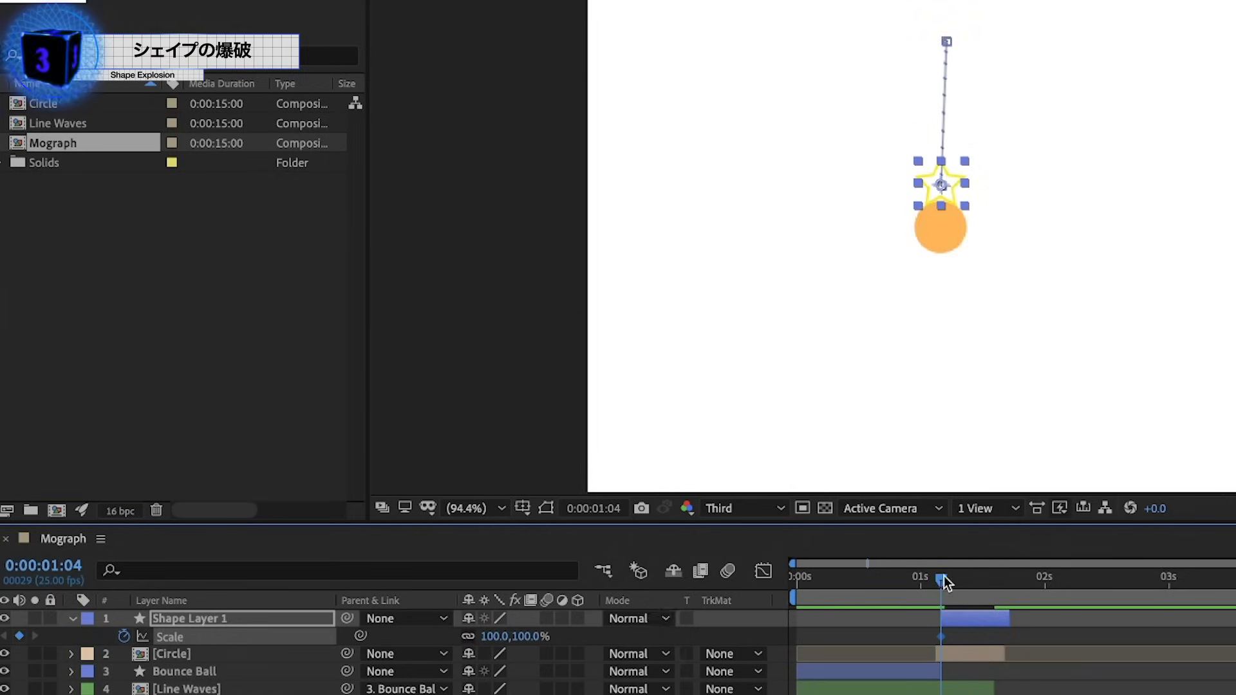
drag(944, 583, 984, 587)
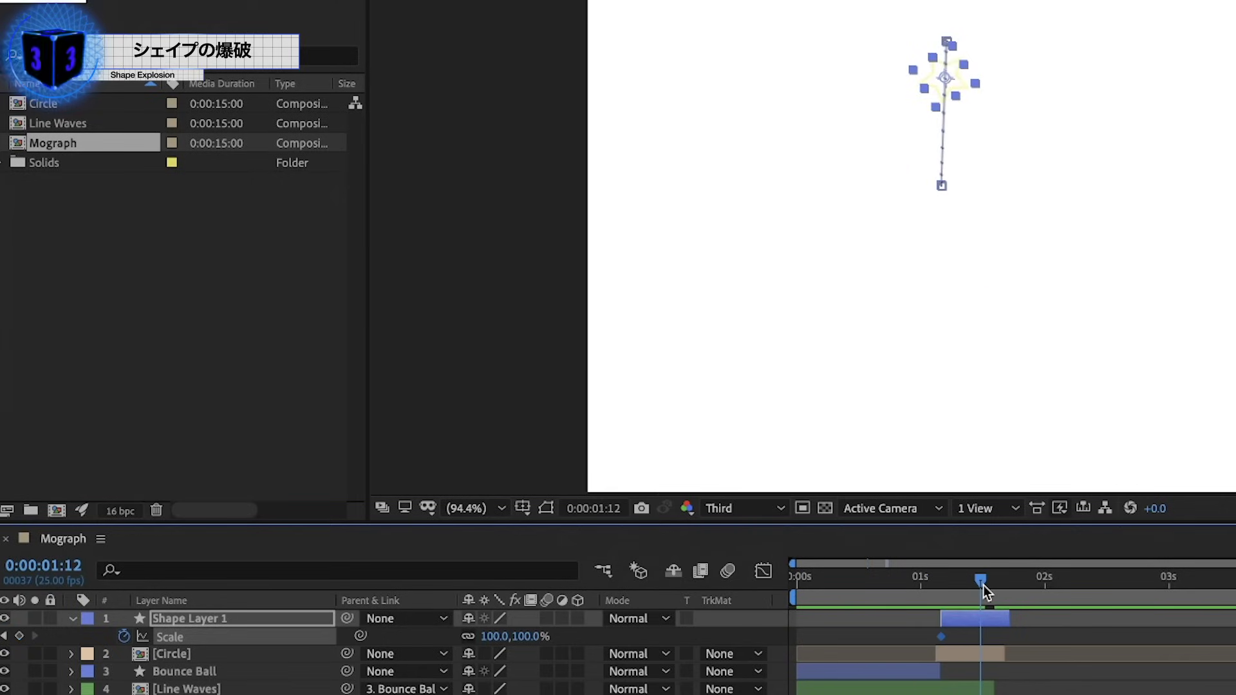
click(494, 636)
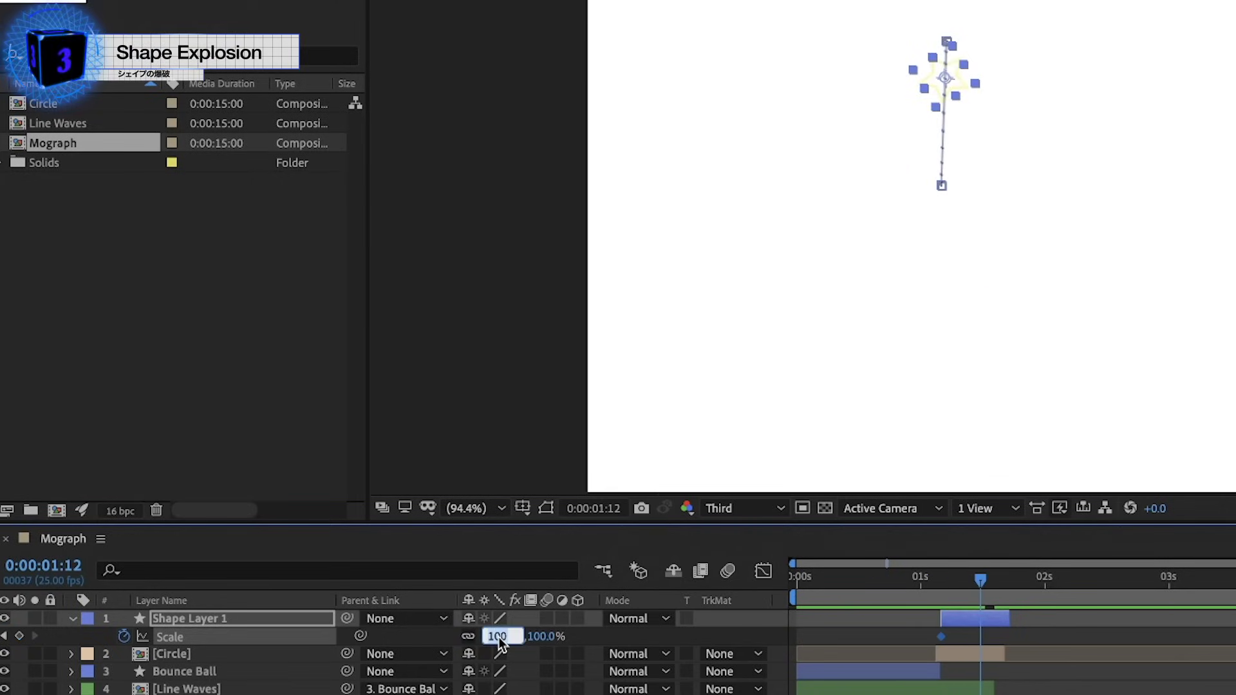
text(40)
key(Return)
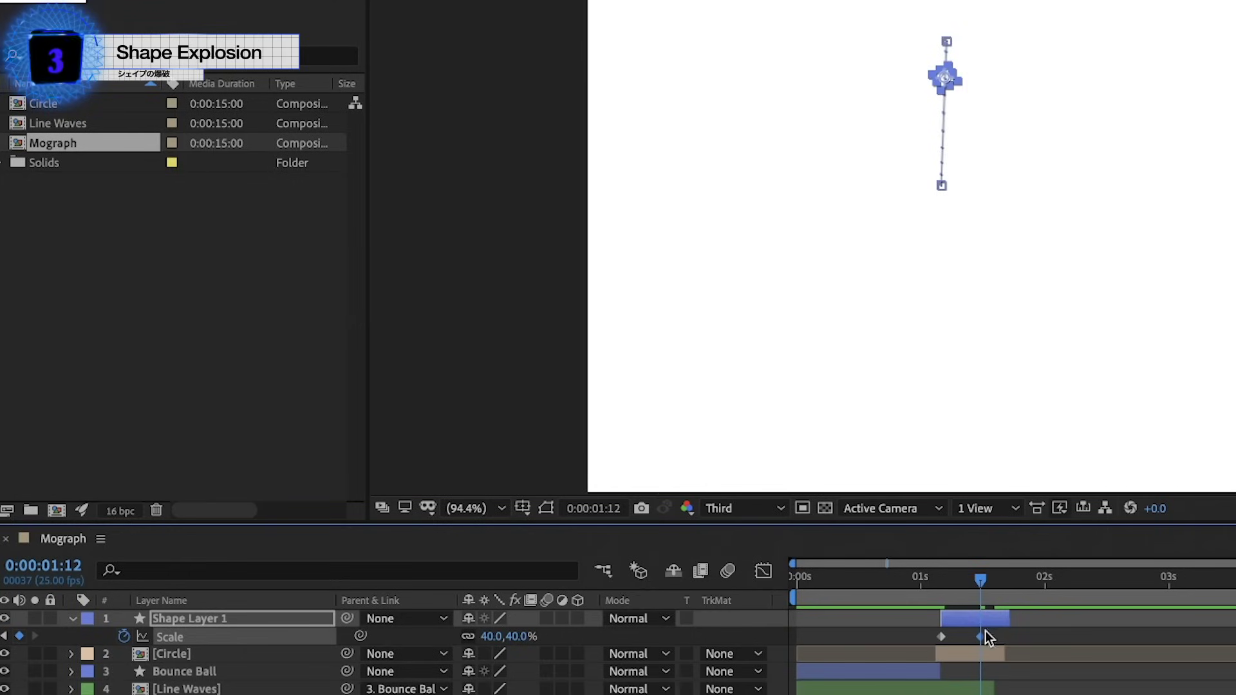
drag(982, 636, 989, 636)
Step: Apply Easy Ease to all the star's keyframes and refine their curves in the Graph Editor
key(u)
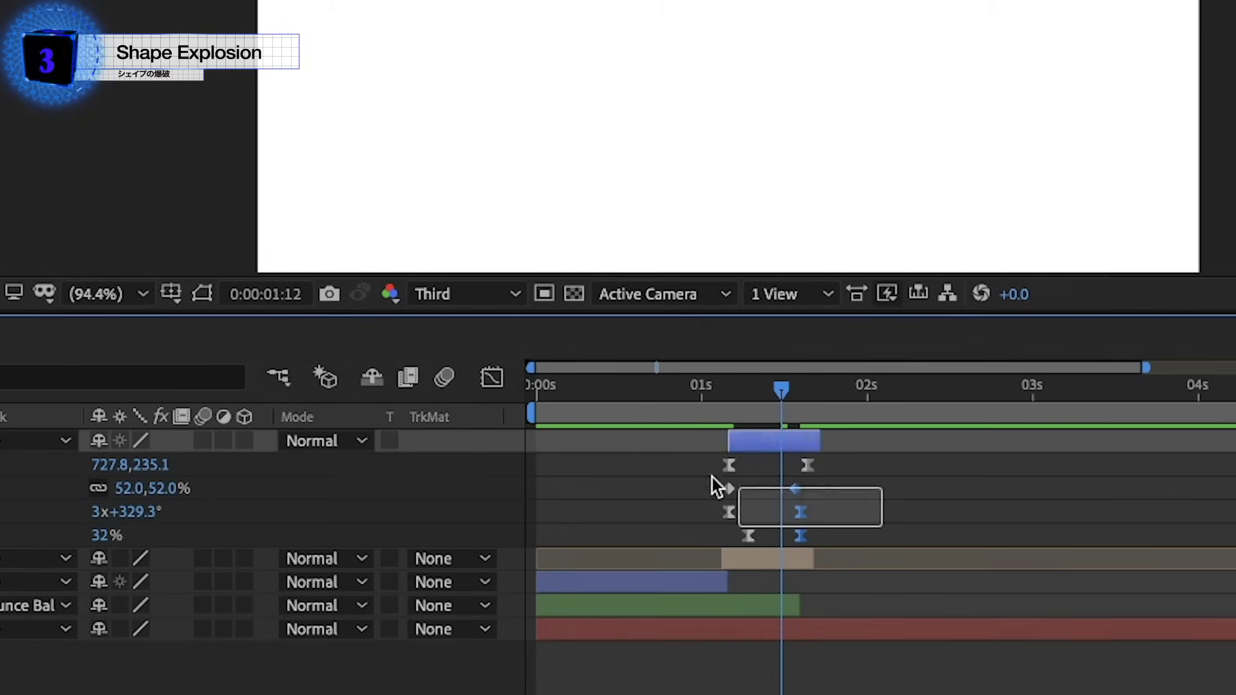
key(F9)
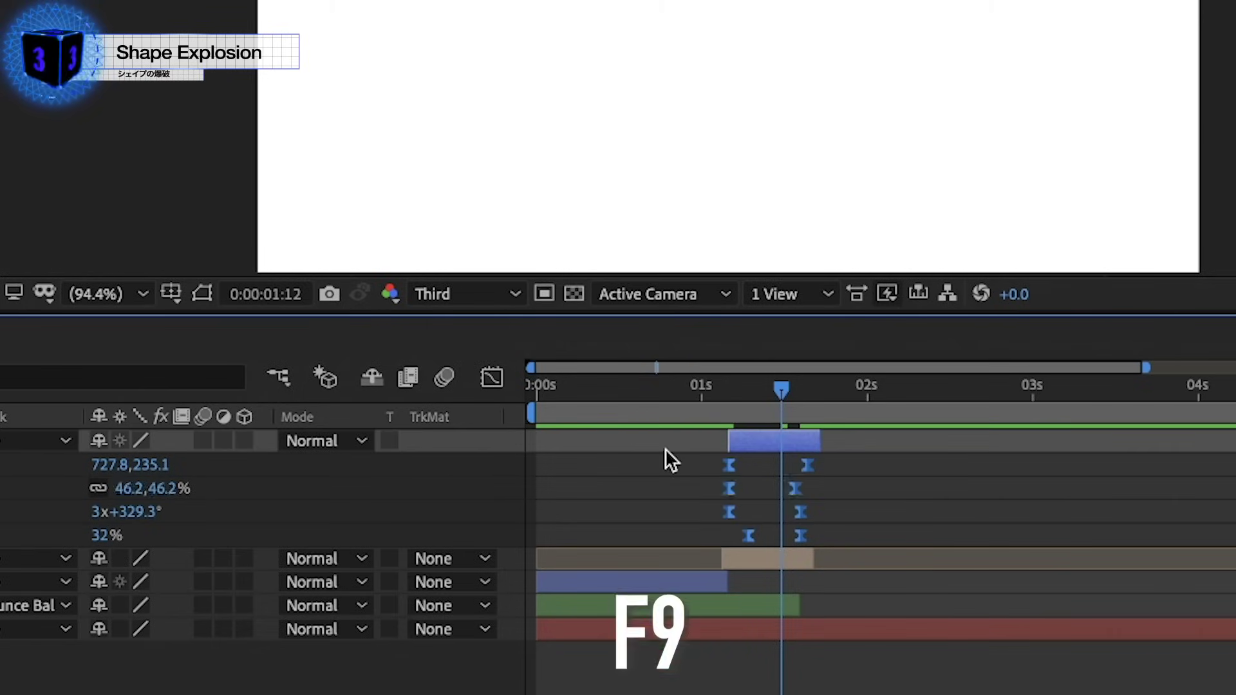
click(489, 380)
mouse_move(659, 641)
mouse_down()
mouse_move(768, 694)
mouse_move(812, 692)
mouse_move(740, 672)
mouse_up()
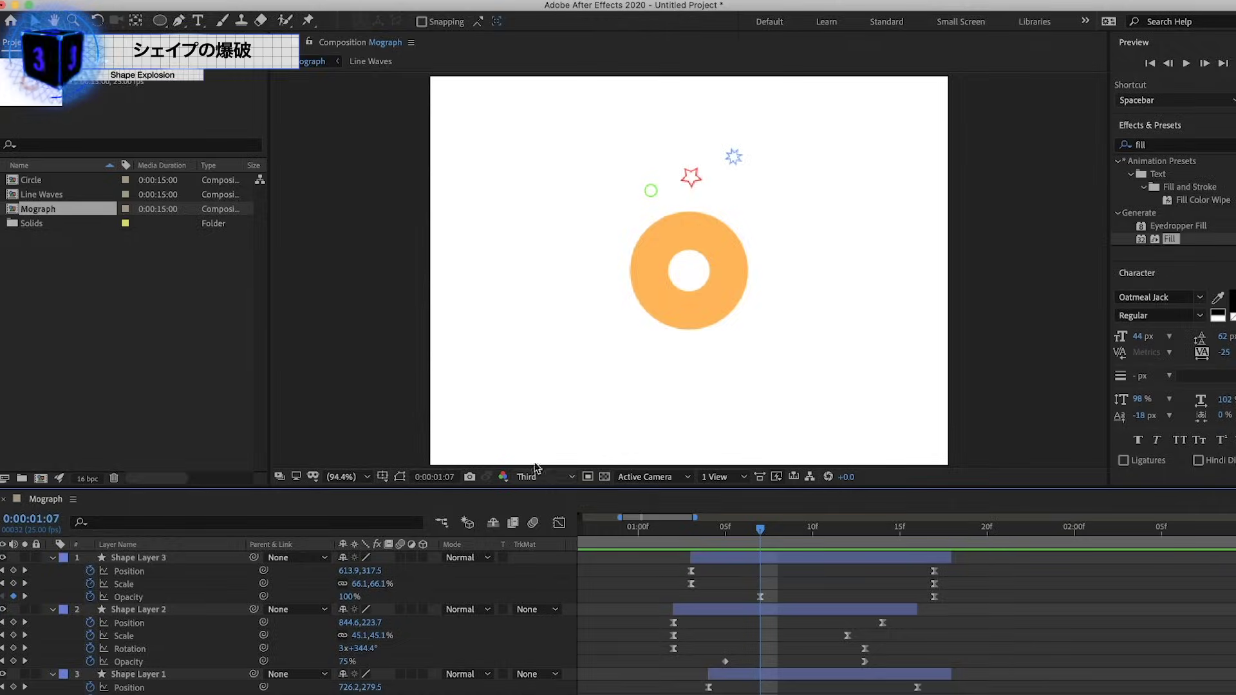
Step: Create a polygon shape layer with 3 points and a teal outline to form a triangle
drag(161, 21, 232, 51)
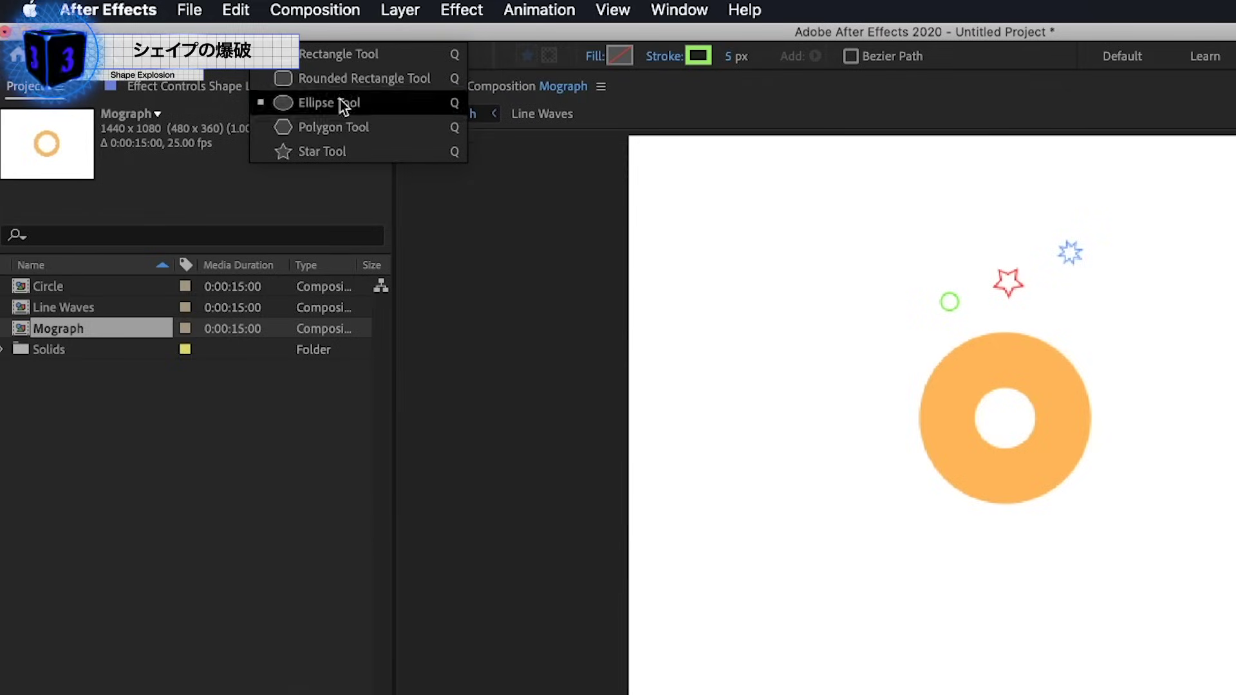
double_click(238, 57)
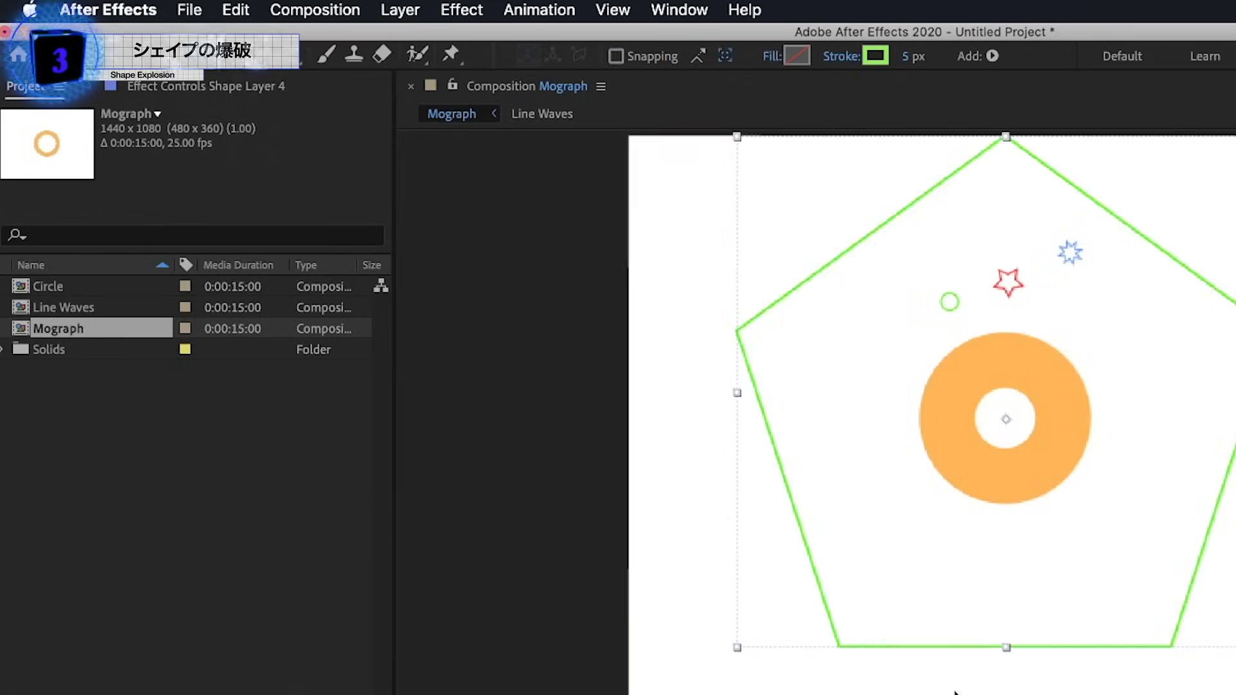
key(Page_Up)
key(Page_Up)
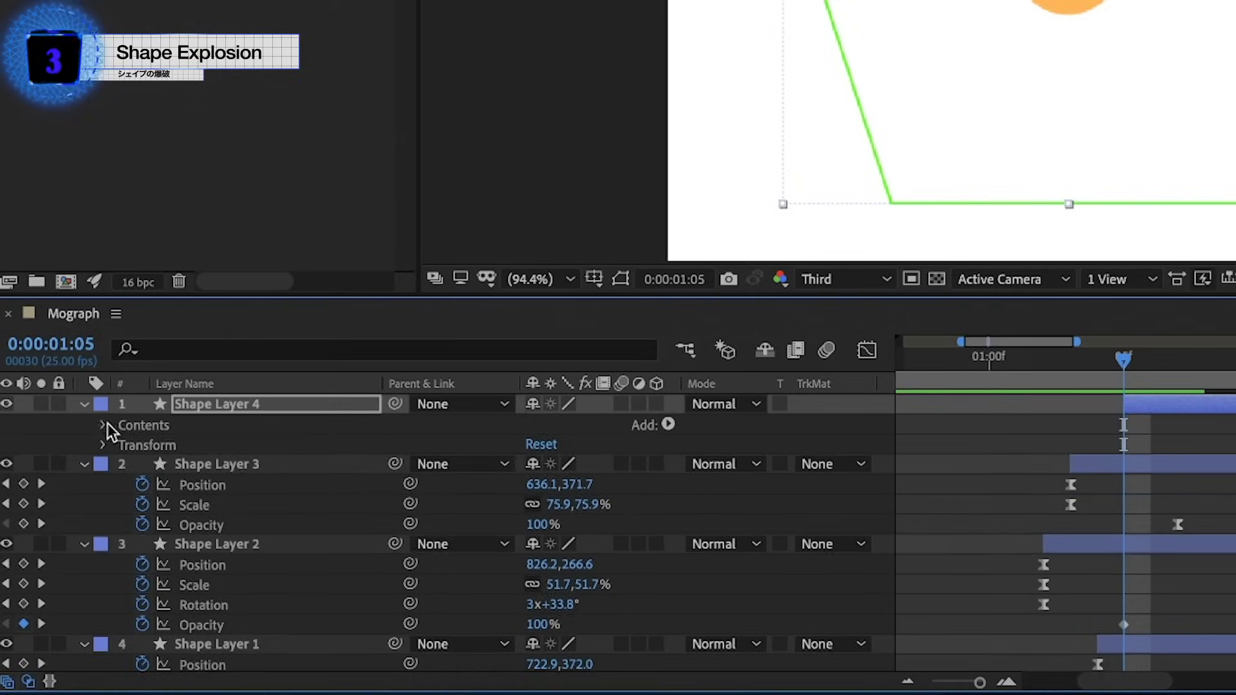
click(105, 426)
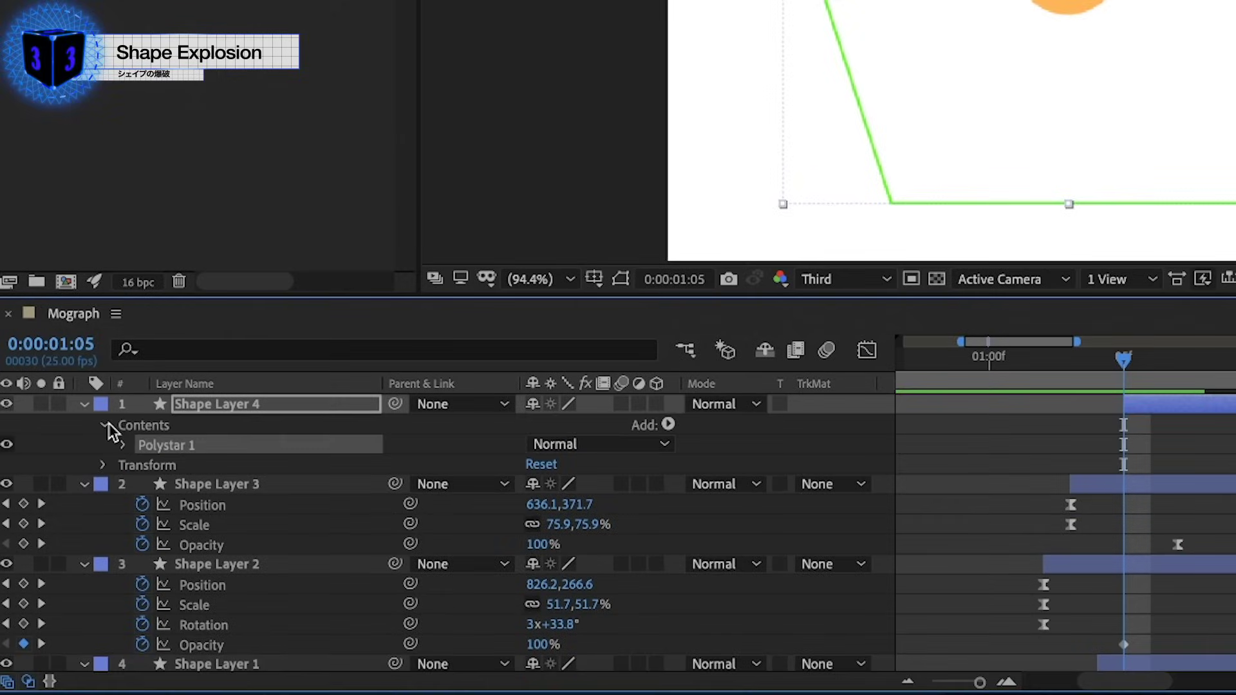
click(122, 445)
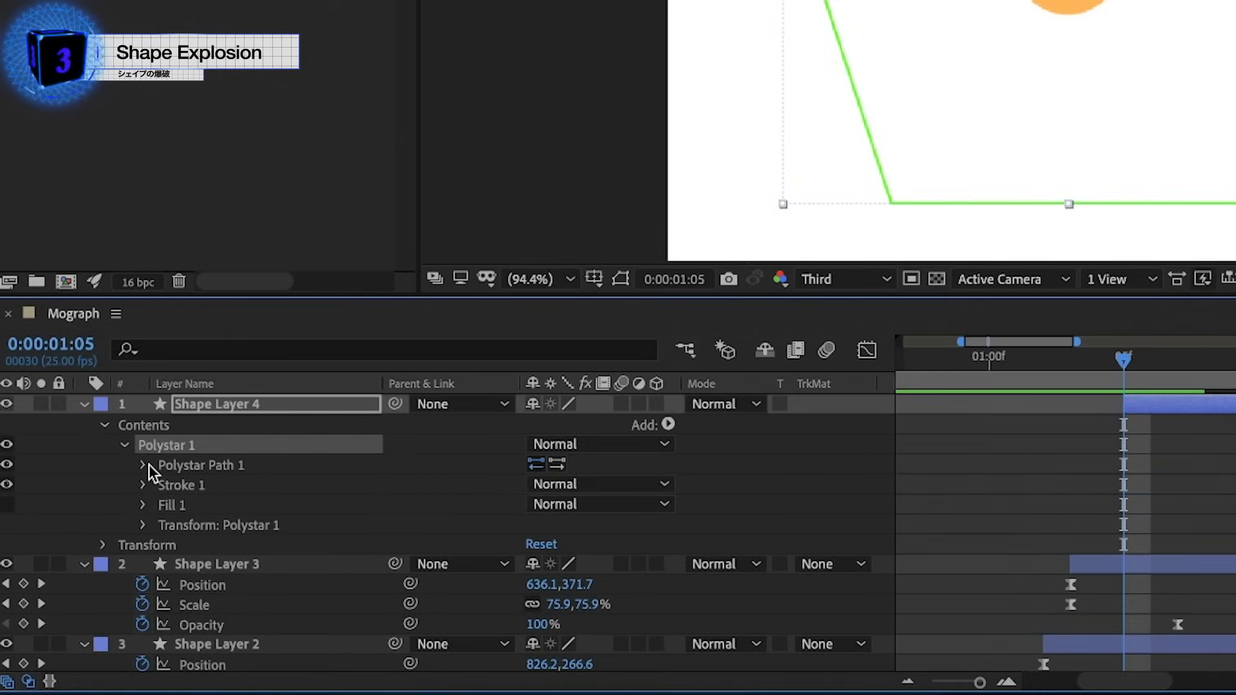
click(143, 465)
click(543, 504)
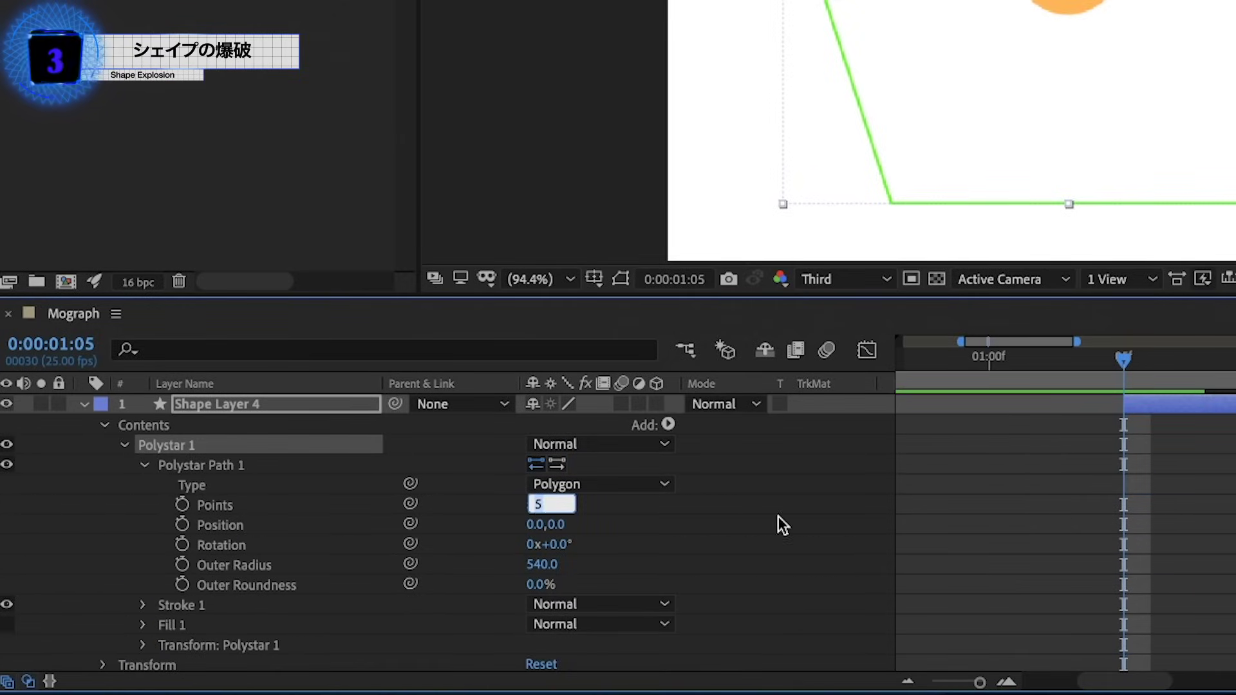
key(Return)
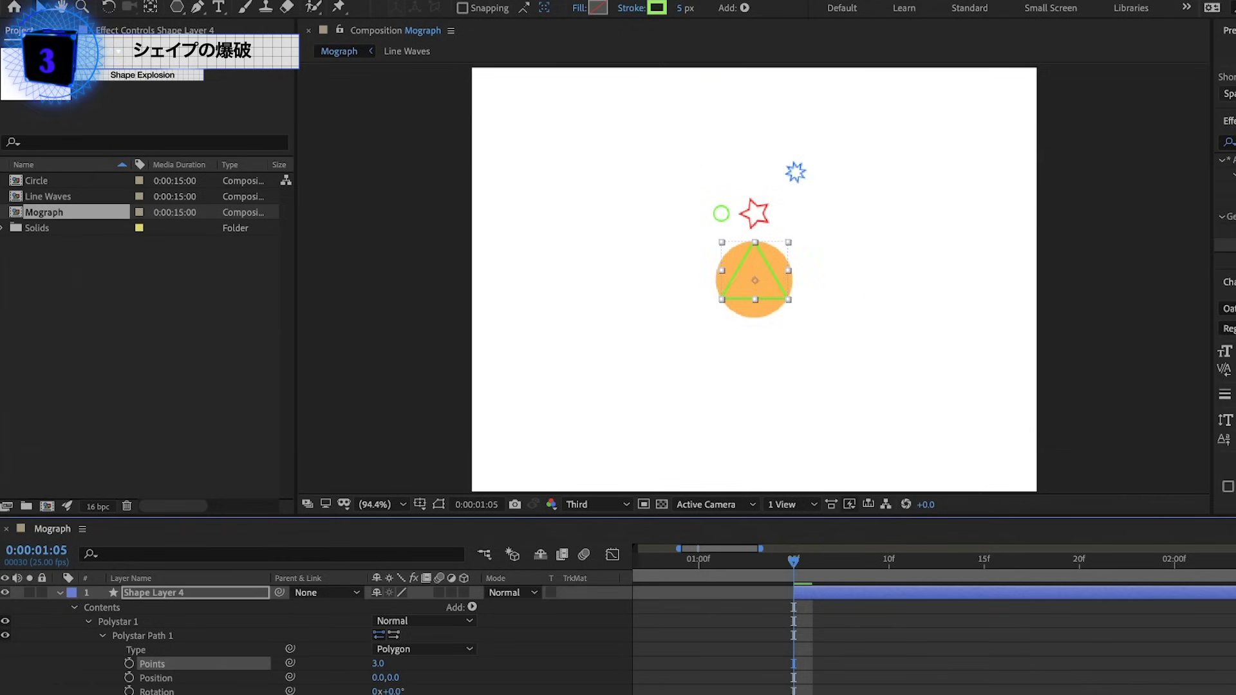
drag(645, 617, 645, 565)
key(Return)
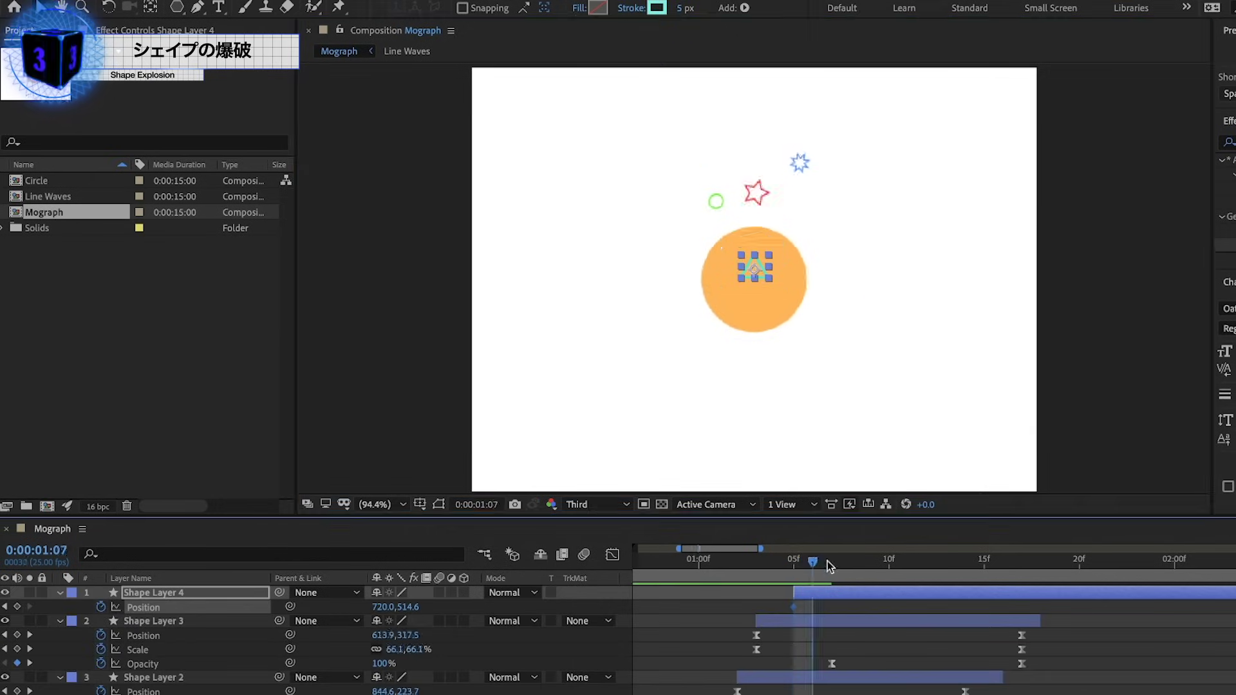
Step: End the triangle layer at 0:00:01:11 and shrink its scale to about 43%
click(907, 560)
key(alt+bracketright)
key(r)
key(s)
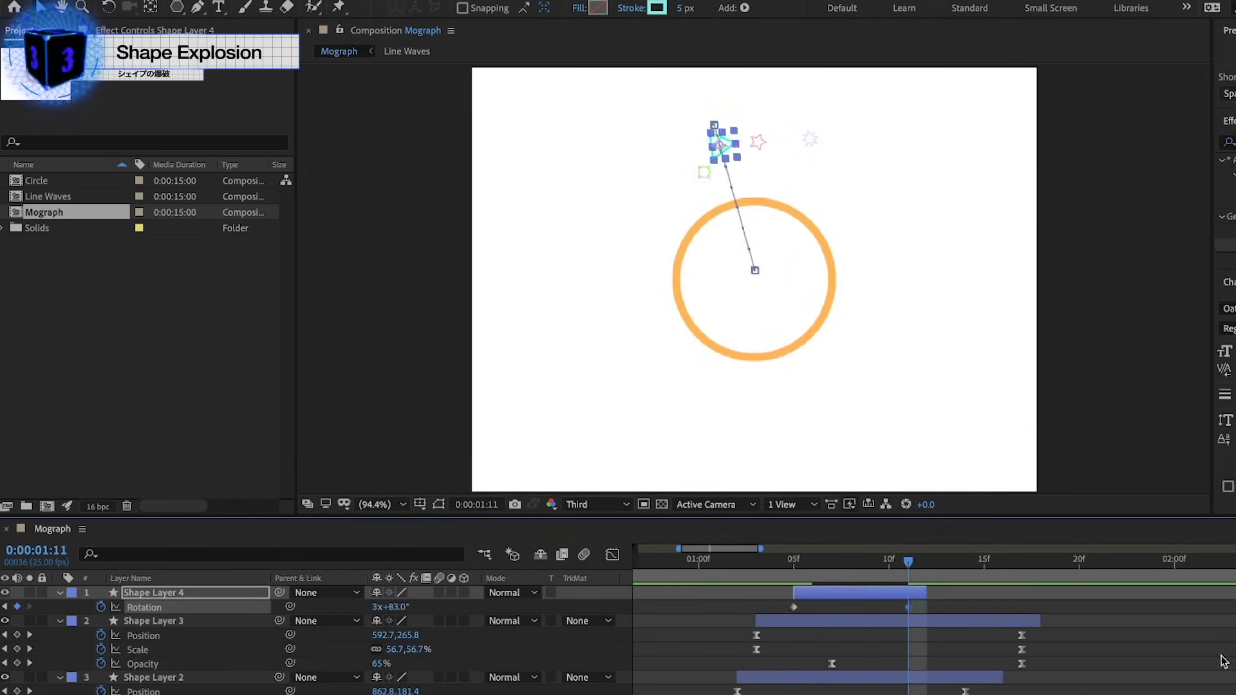
drag(412, 606, 386, 606)
key(t)
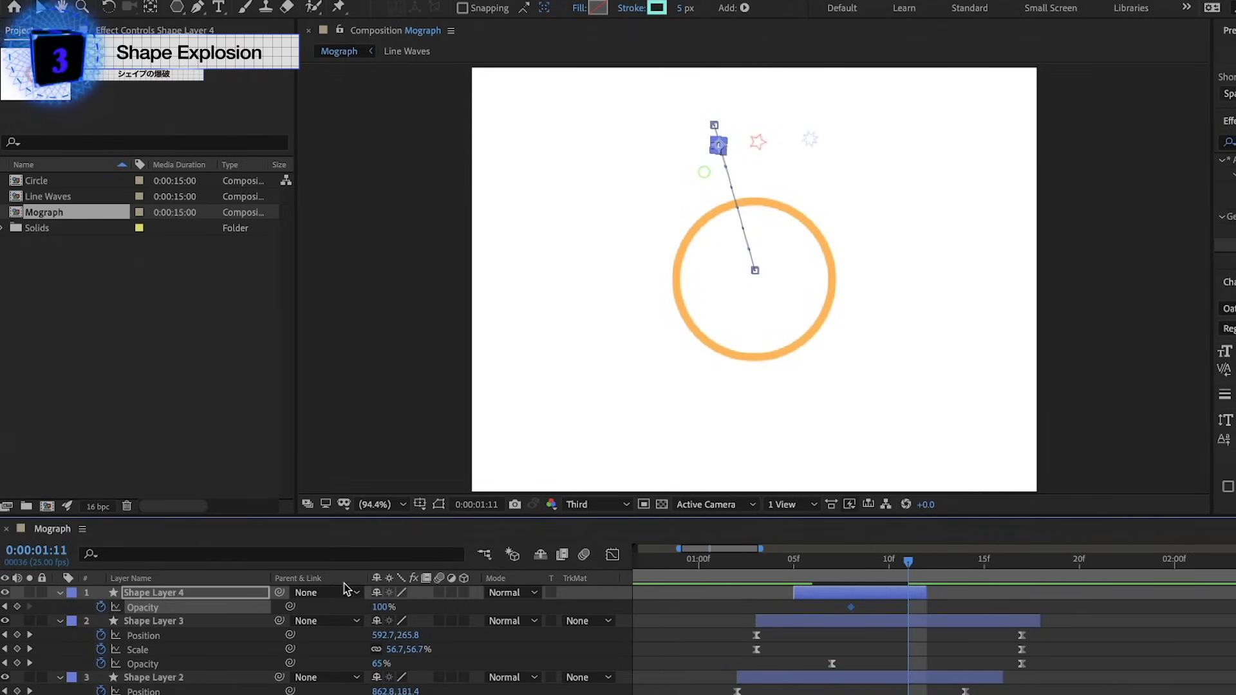
Step: Extend the triangle layer to end at 20f and shift it to start earlier, previewing the burst
drag(929, 590, 1078, 591)
key(u)
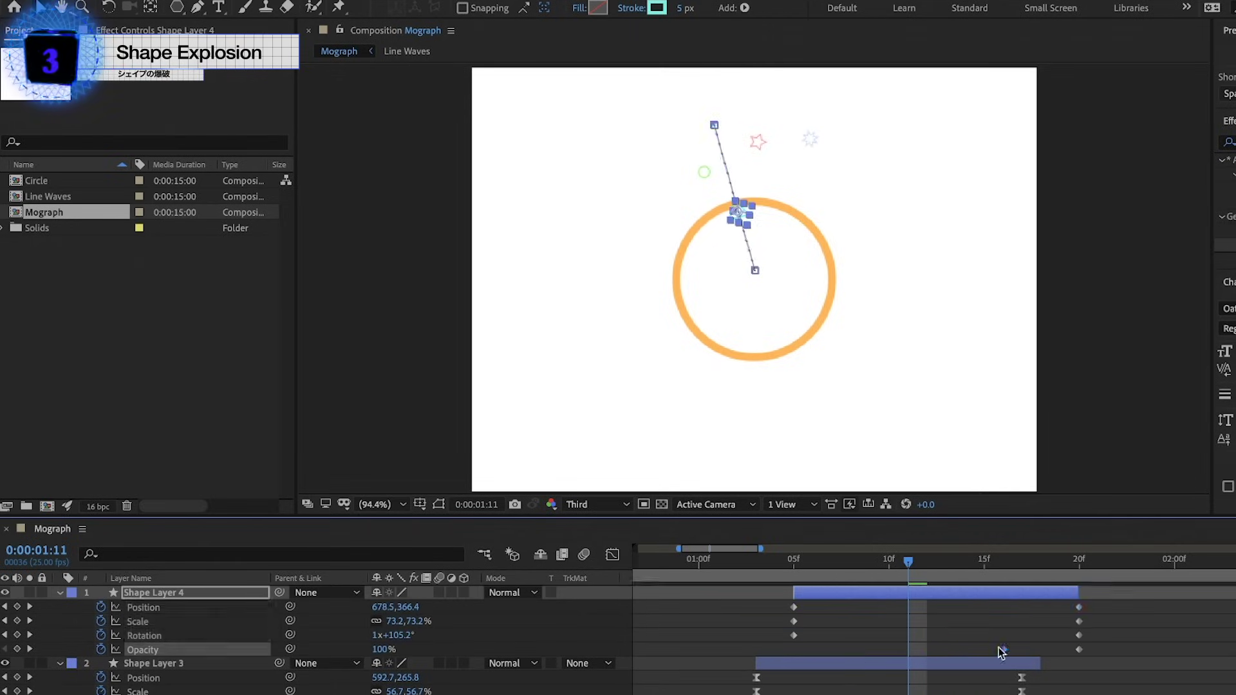
click(613, 554)
click(612, 554)
mouse_move(755, 559)
mouse_down()
mouse_move(832, 589)
mouse_move(795, 589)
mouse_up()
click(736, 565)
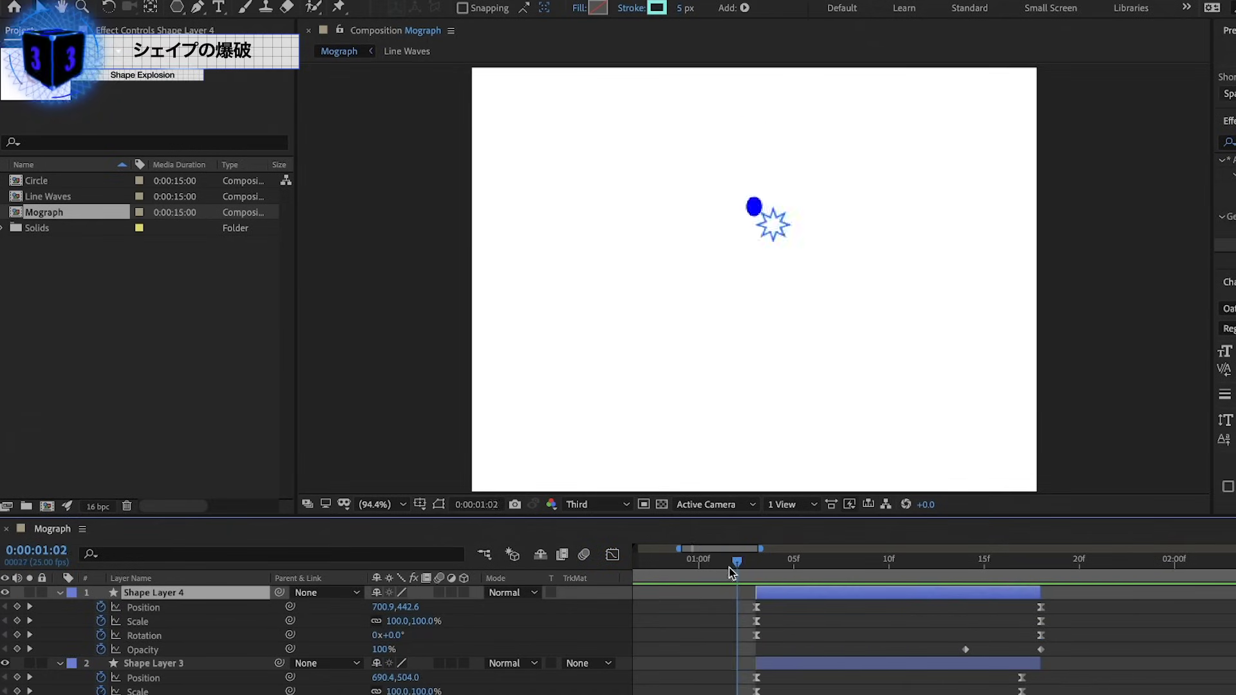
key(space)
click(59, 592)
Step: Pre-compose the four shape layers into a composition named Explosion1
click(59, 607)
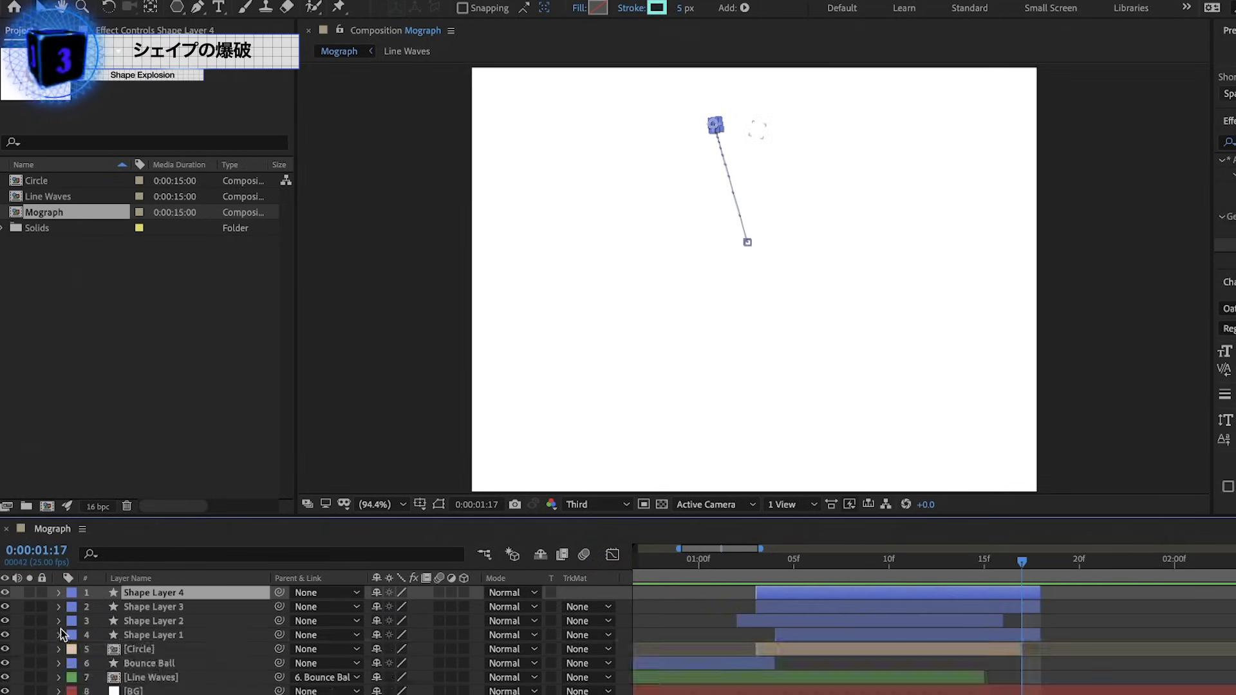
click(159, 634)
shift+click(211, 528)
key(ctrl+shift+c)
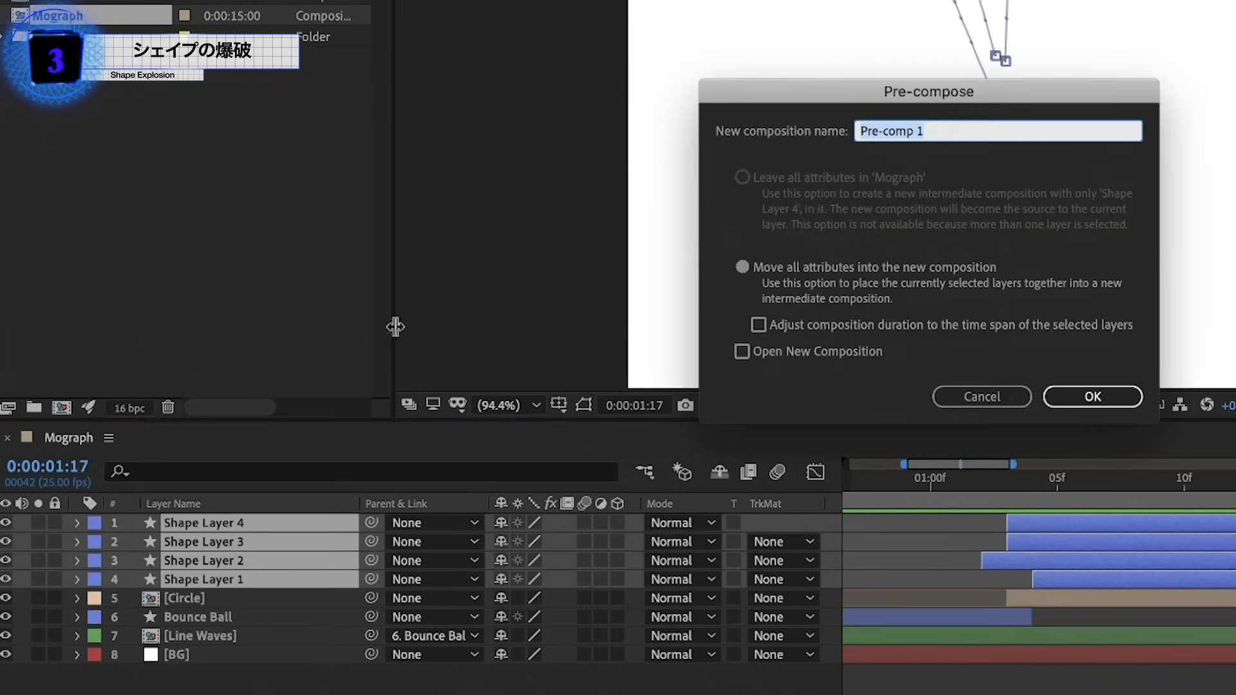
text(Explosion1)
key(Return)
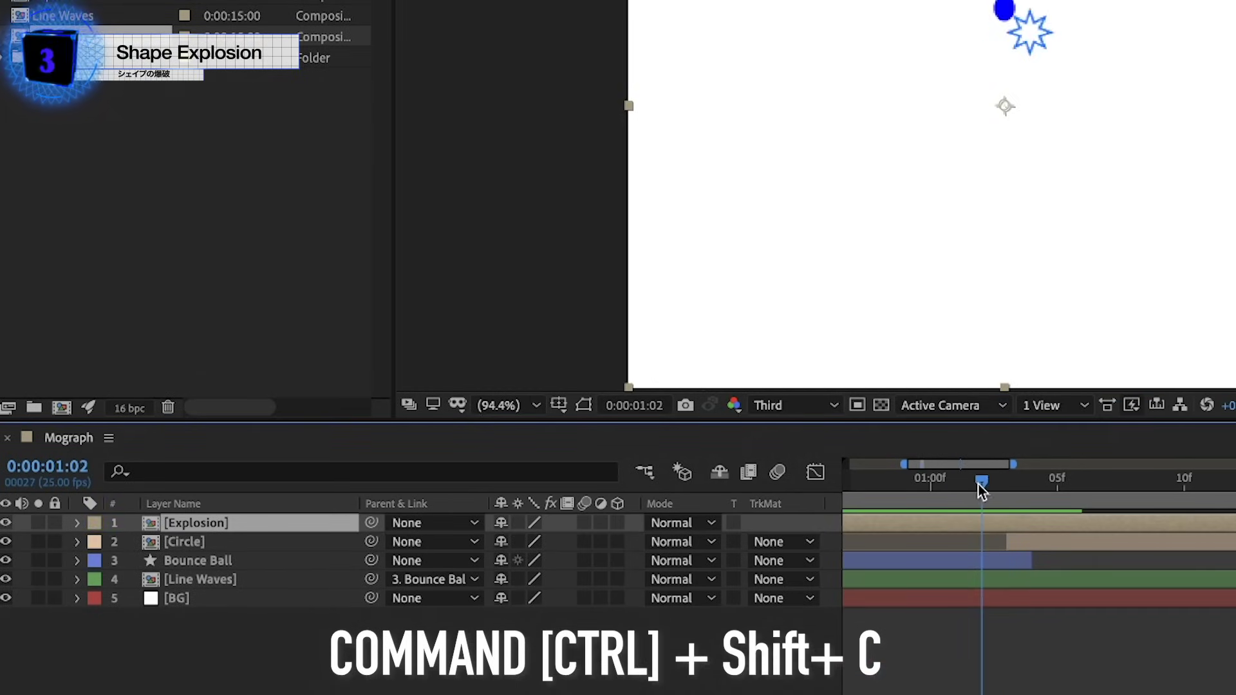
drag(956, 484, 1083, 484)
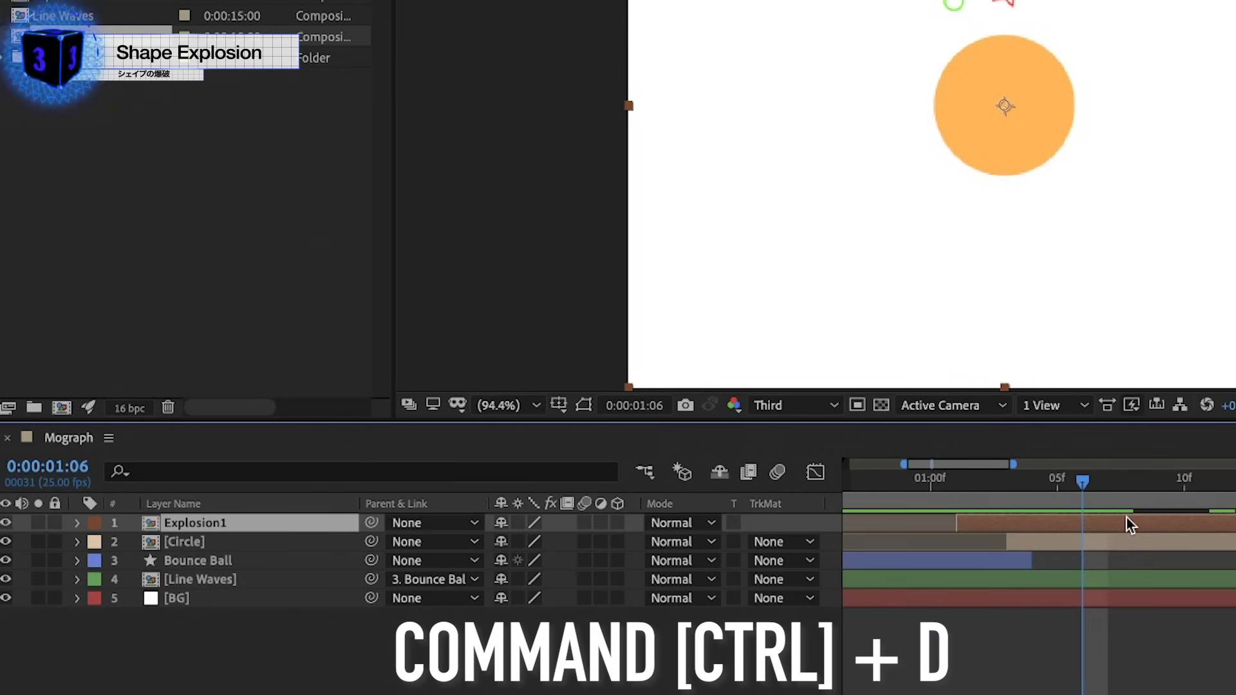
Step: Duplicate Explosion1 into staggered copies, delaying Explosion2 and scaling it to 78%
key(ctrl+d)
drag(1118, 517, 1135, 517)
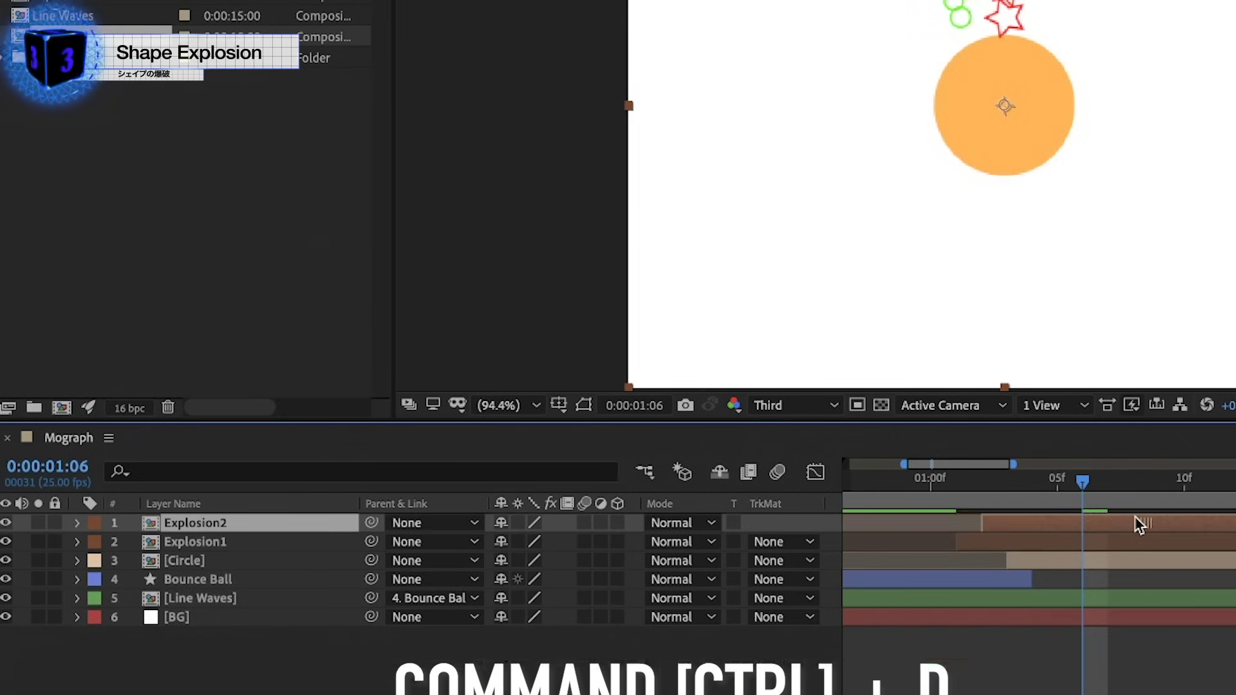
key(ctrl+d)
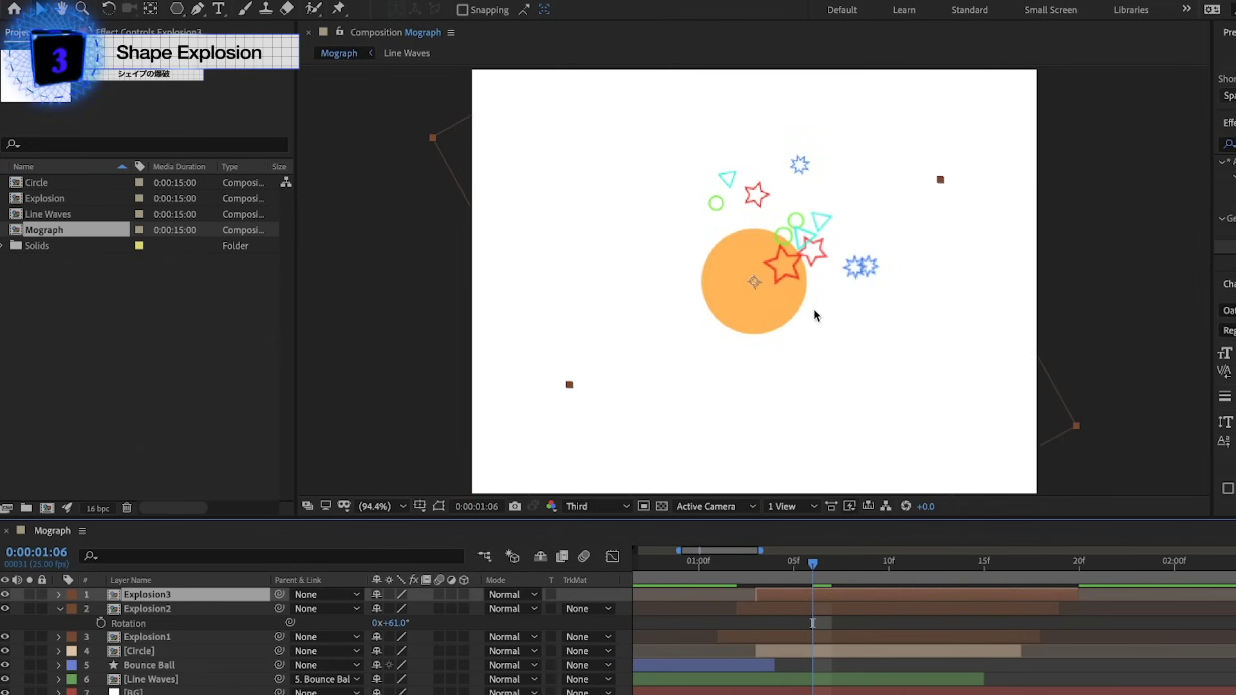
key(s)
mouse_move(399, 622)
mouse_down()
mouse_move(379, 630)
mouse_move(386, 651)
mouse_up()
key(ctrl+d)
key(ctrl+d)
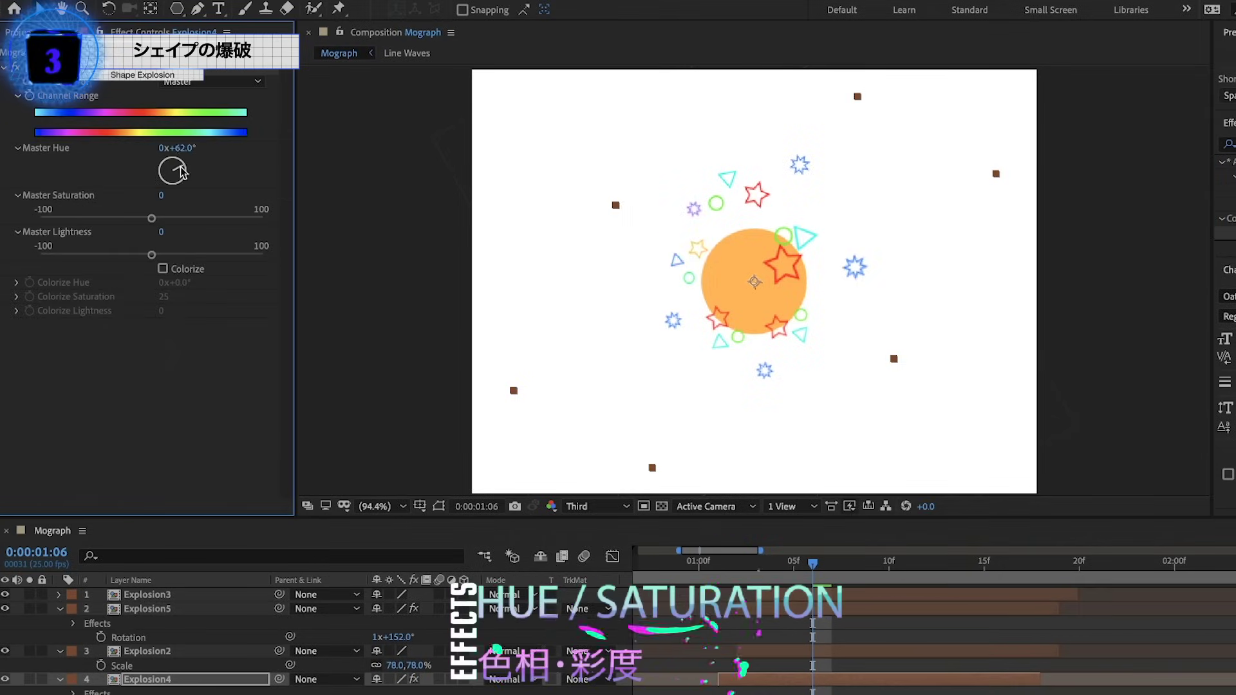
Step: Recolour Explosion4 with Hue/Saturation, setting the Master Hue to 98 degrees
mouse_move(171, 166)
mouse_down()
mouse_move(152, 171)
mouse_move(184, 175)
mouse_up()
drag(152, 254, 174, 218)
drag(190, 169, 229, 188)
drag(812, 563, 698, 566)
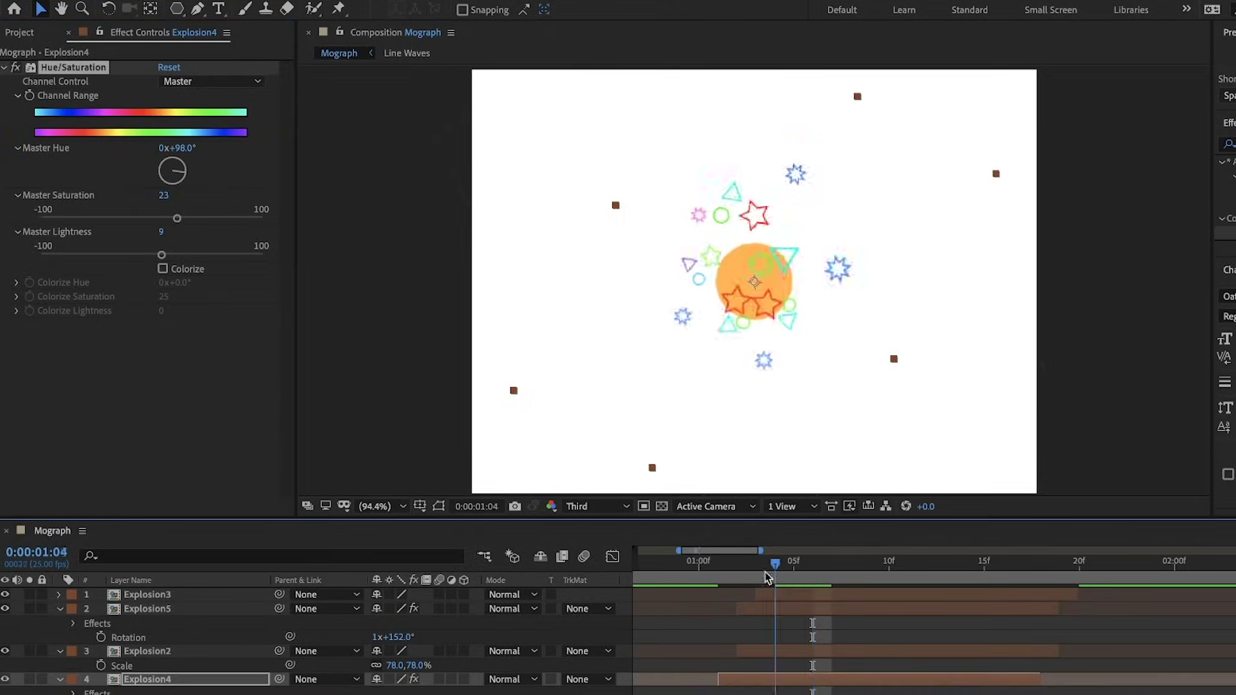
Step: Preview the explosion burst starting from 0:00:01:00
key(space)
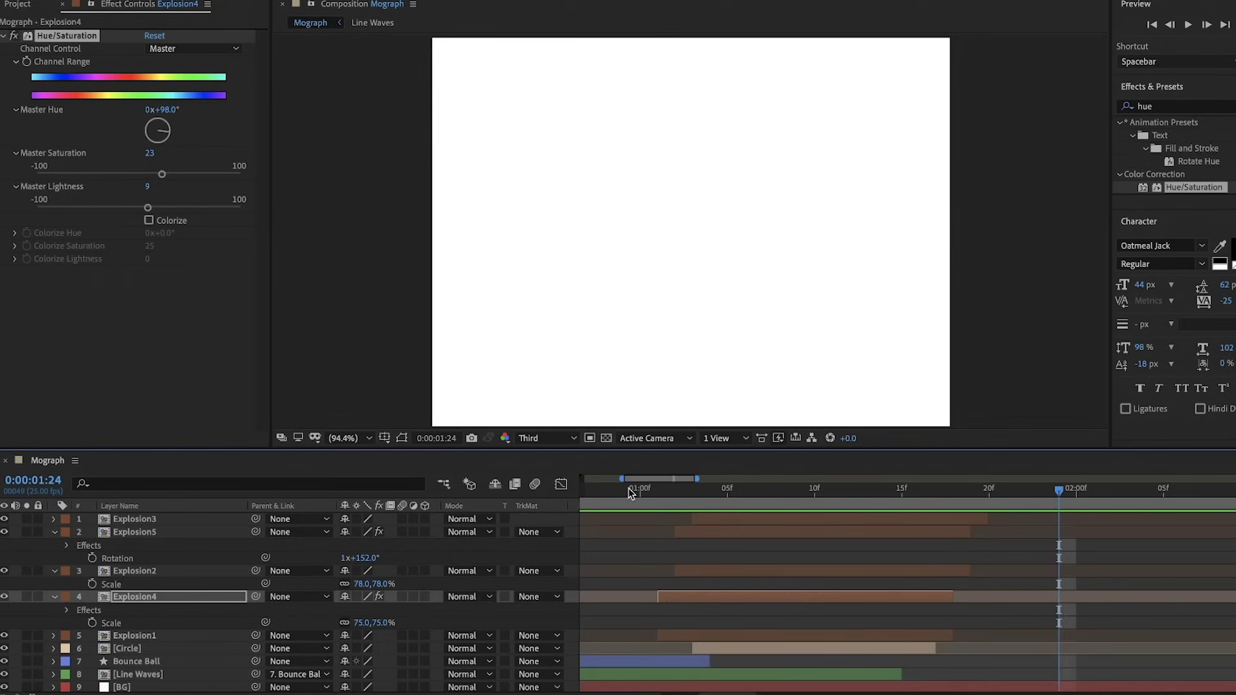
click(623, 491)
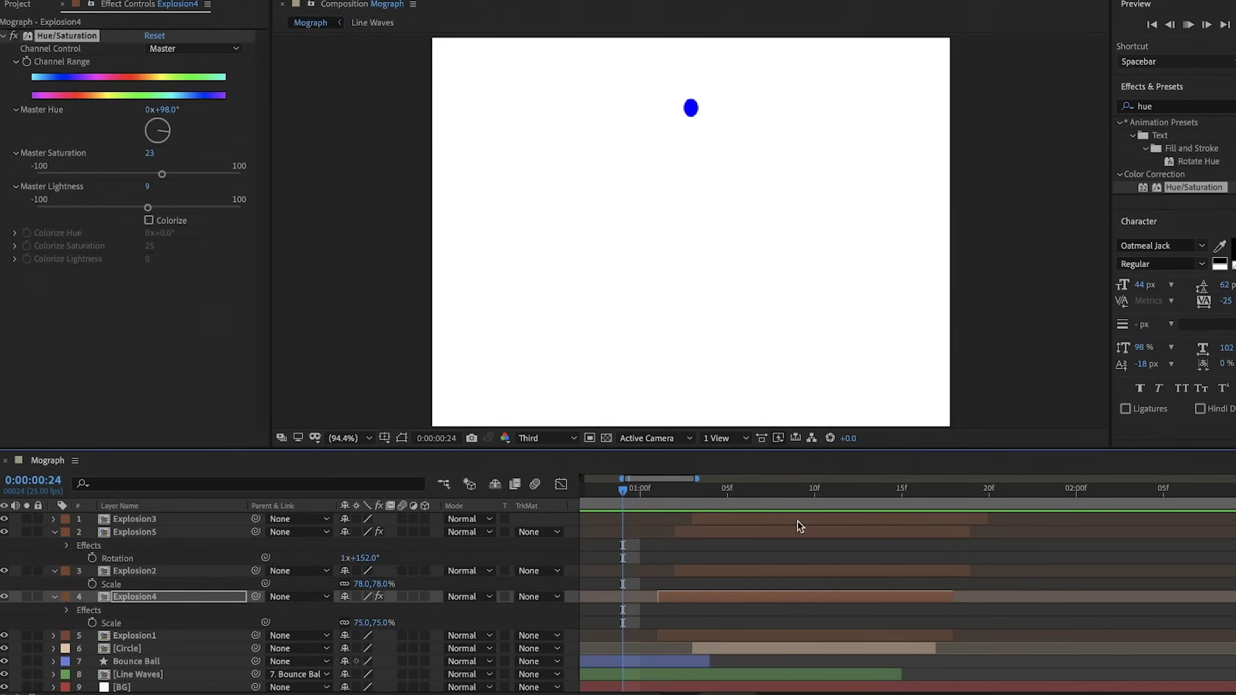
click(641, 492)
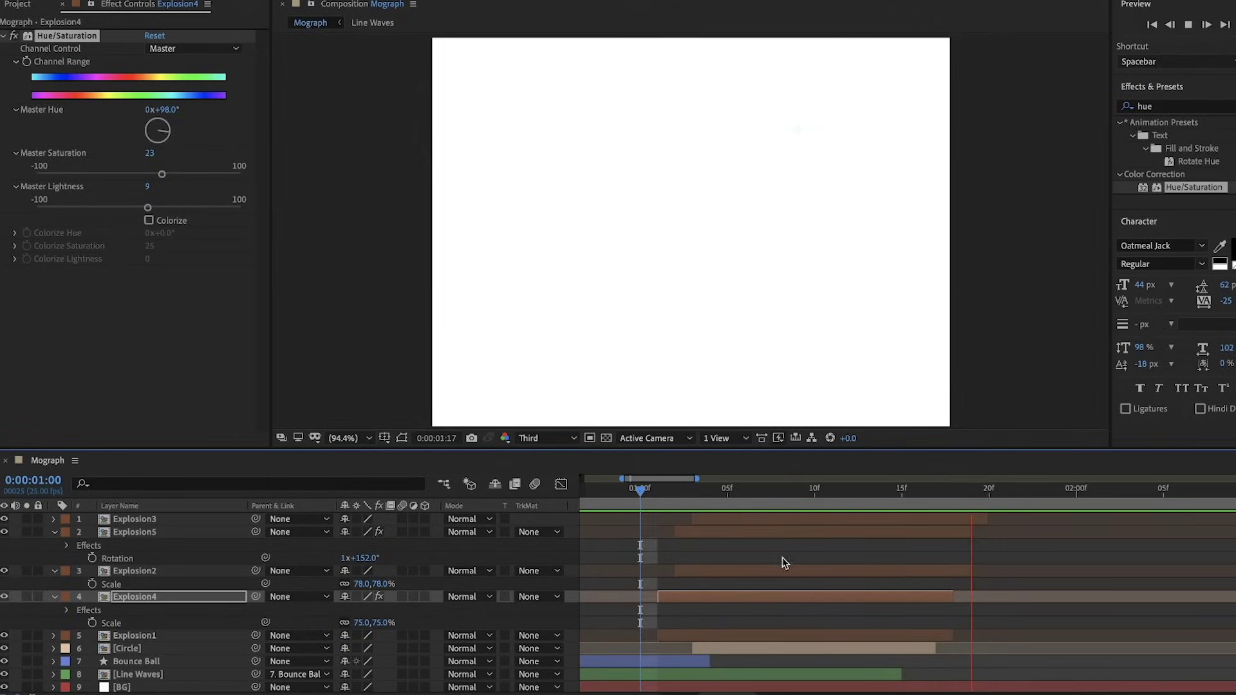
key(space)
Step: Select Explosion1–5 and pre-compose them as 'Explode Shape'
click(754, 632)
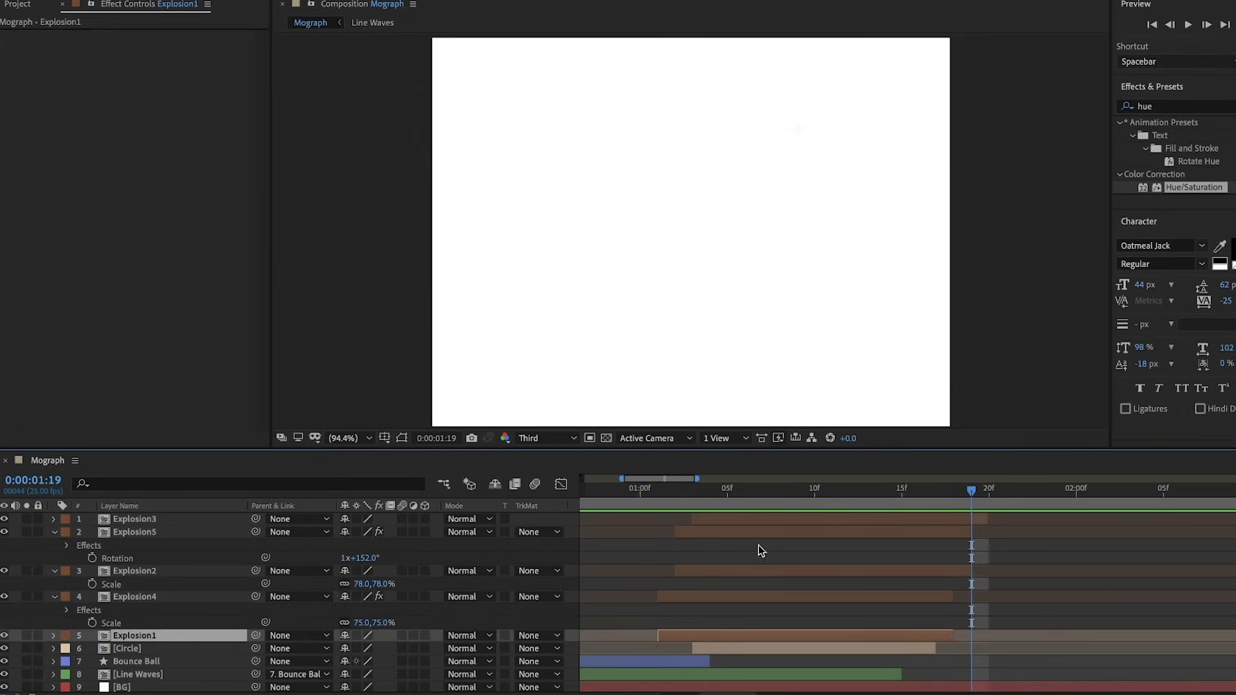
shift+click(758, 523)
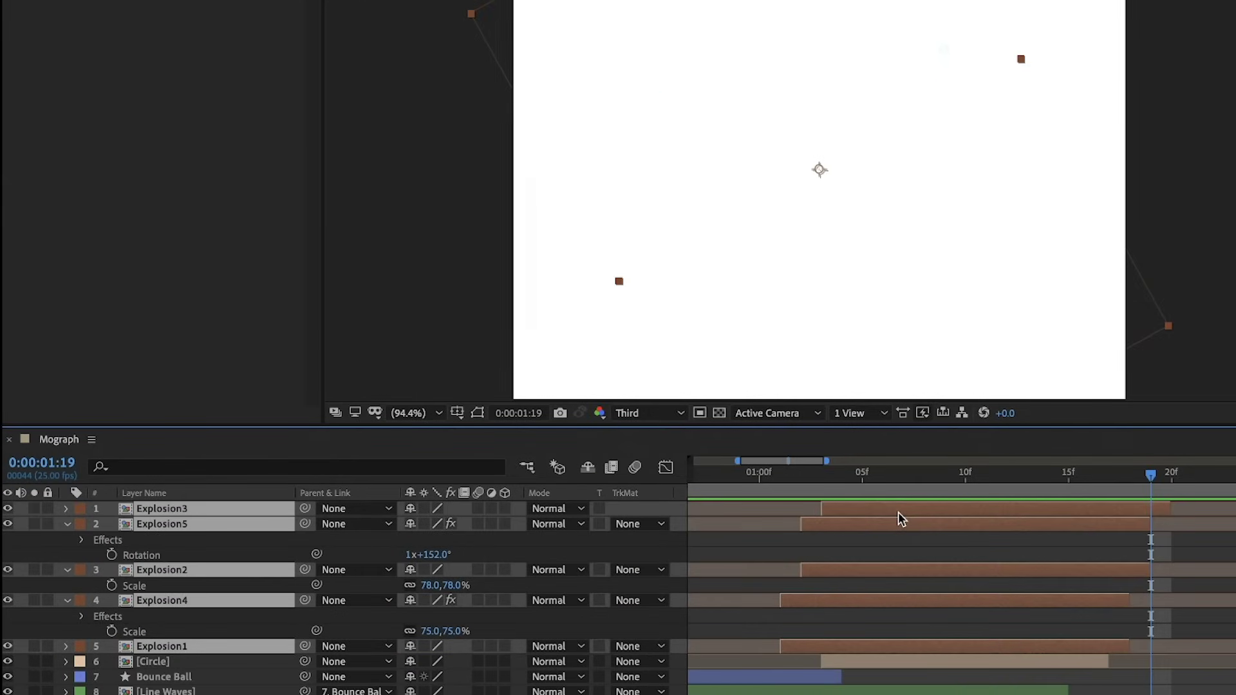
key(ctrl+shift+c)
text(Explode Shape)
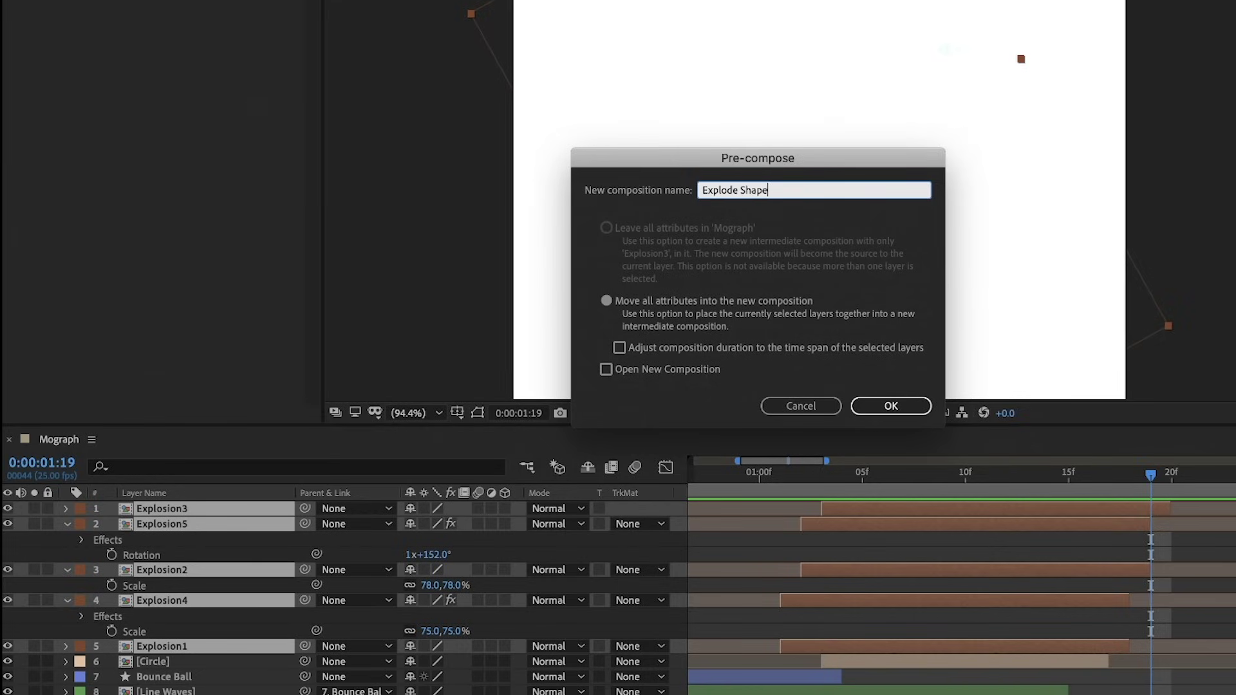
key(Return)
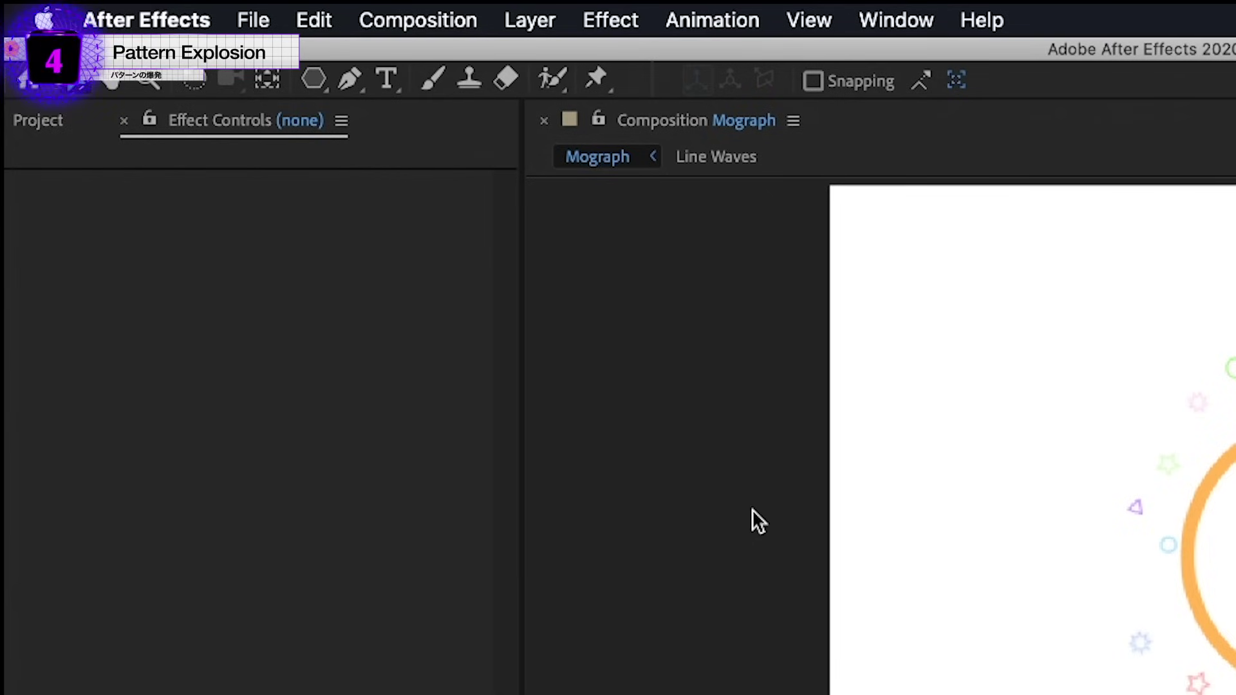
Step: Create a new shape layer with the Rounded Rectangle Tool
click(322, 85)
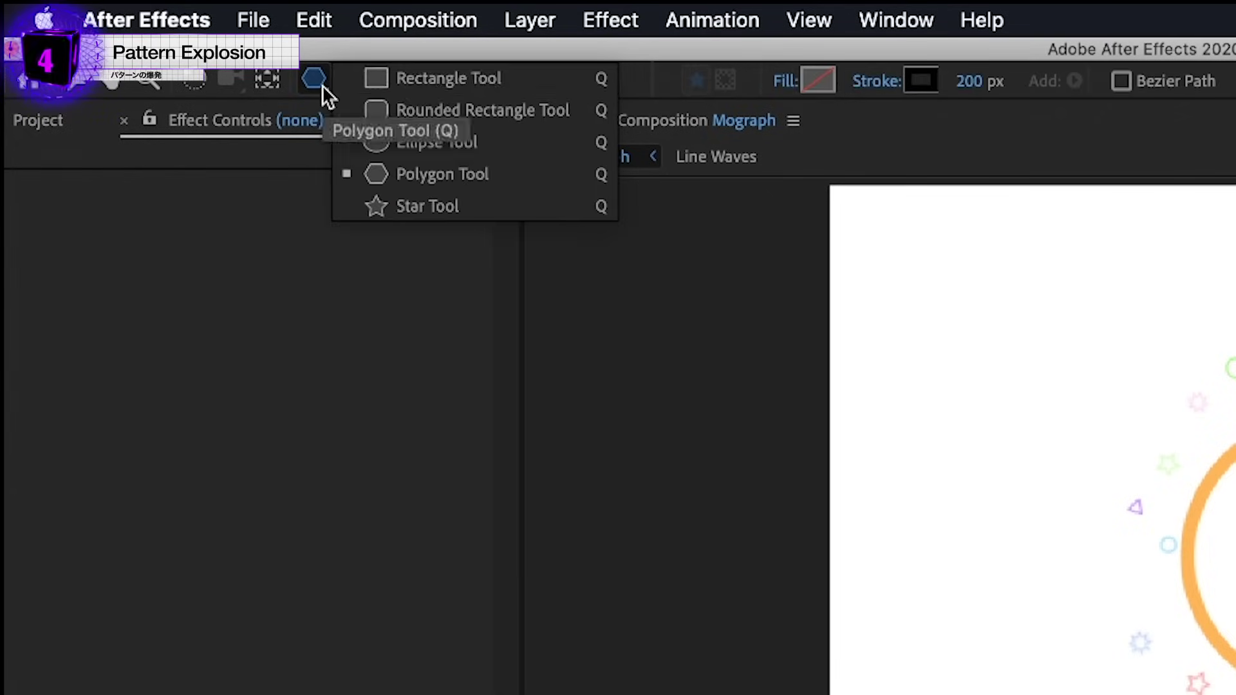
click(435, 110)
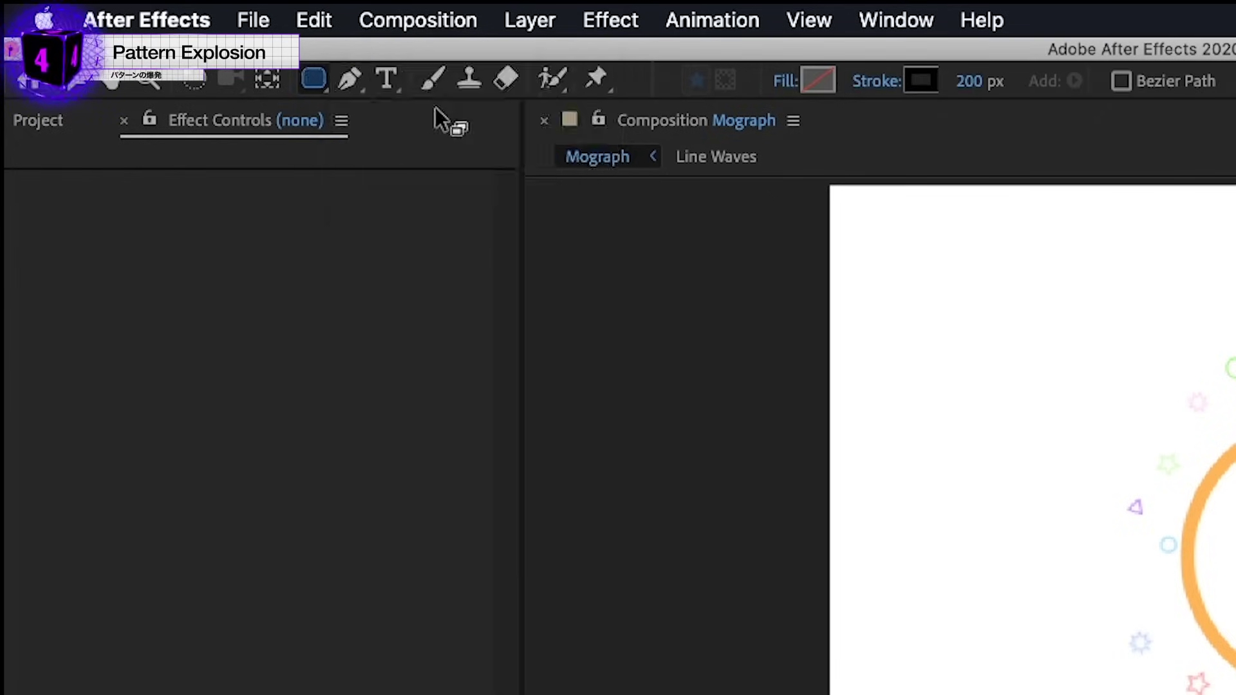
double_click(312, 79)
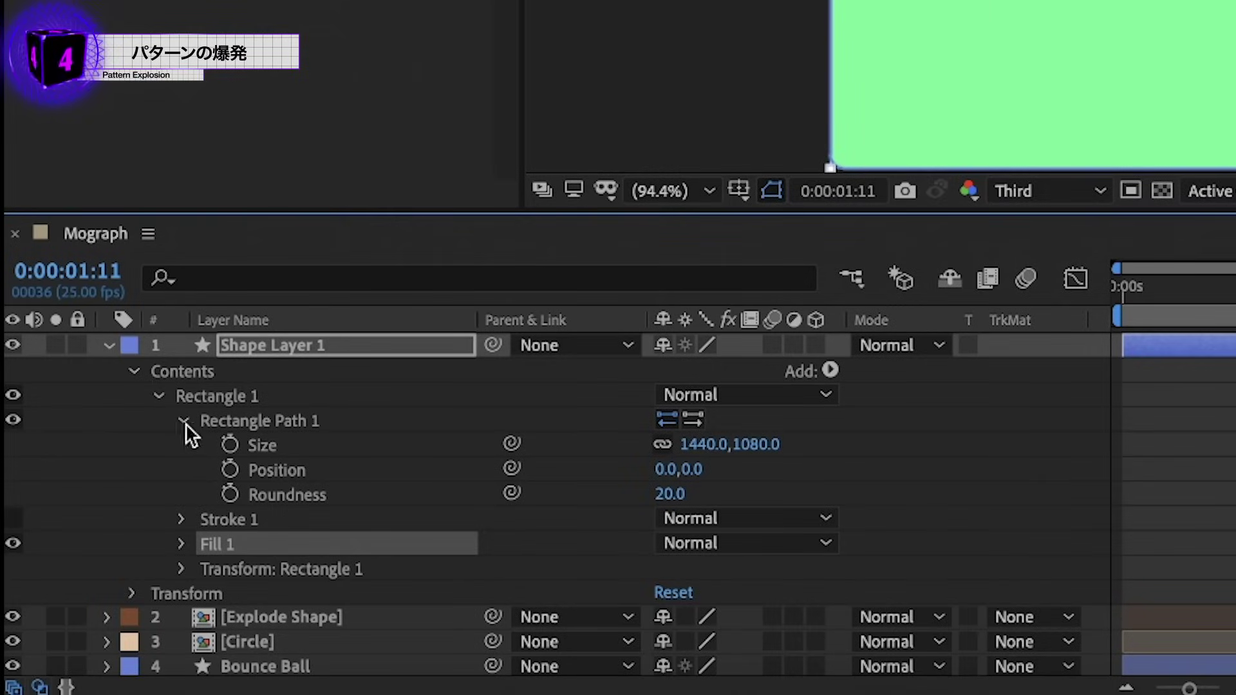
Step: Set the rectangle's width to 10 and stretch its height into a thin vertical bar
click(692, 444)
text(7)
key(Return)
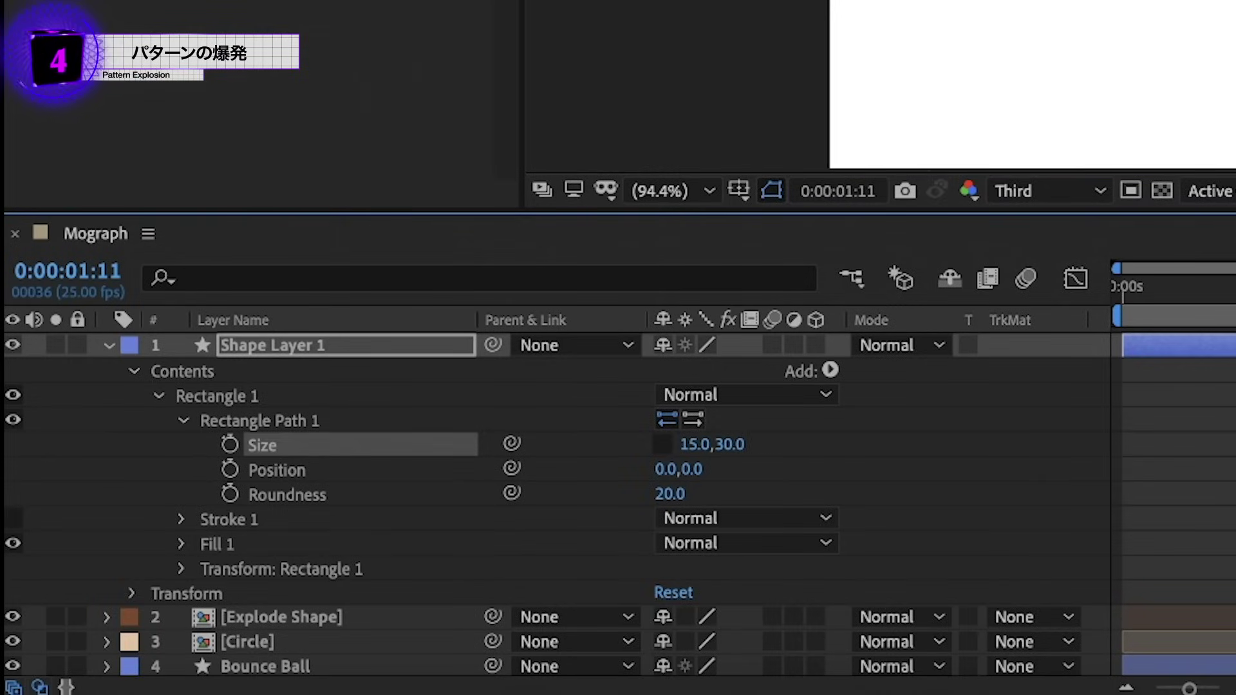
key(F2)
click(694, 444)
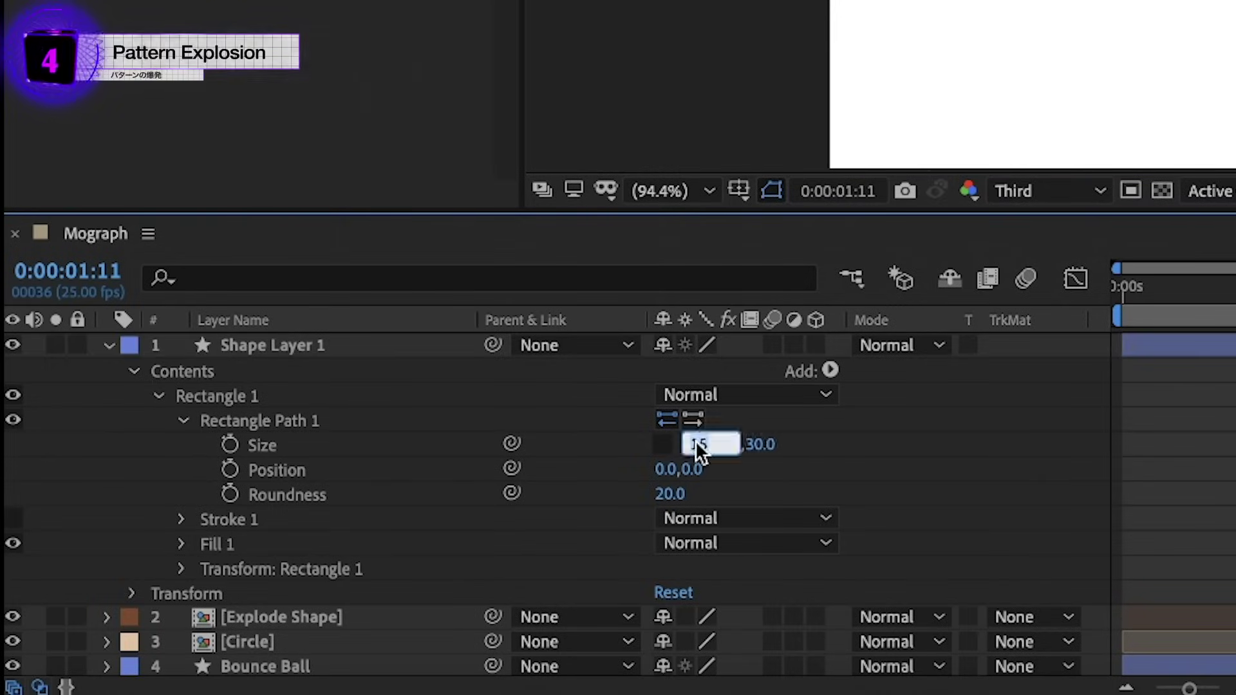
text(10)
key(Return)
key(F2)
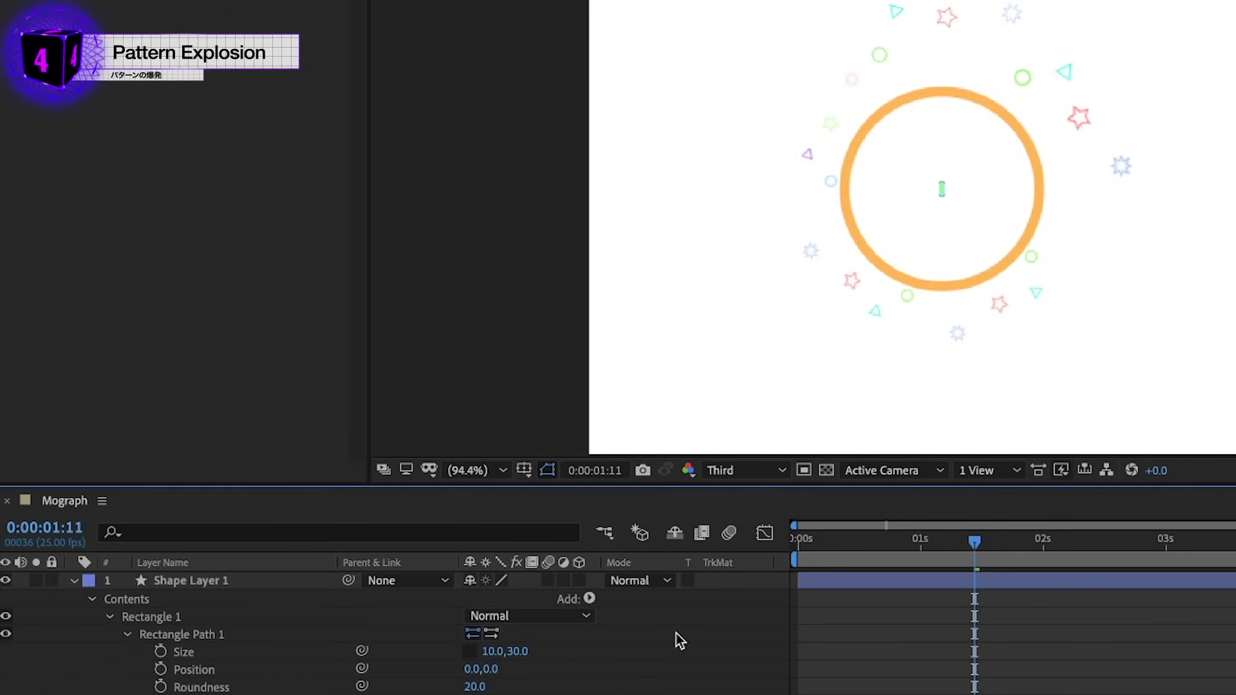
drag(518, 653, 538, 655)
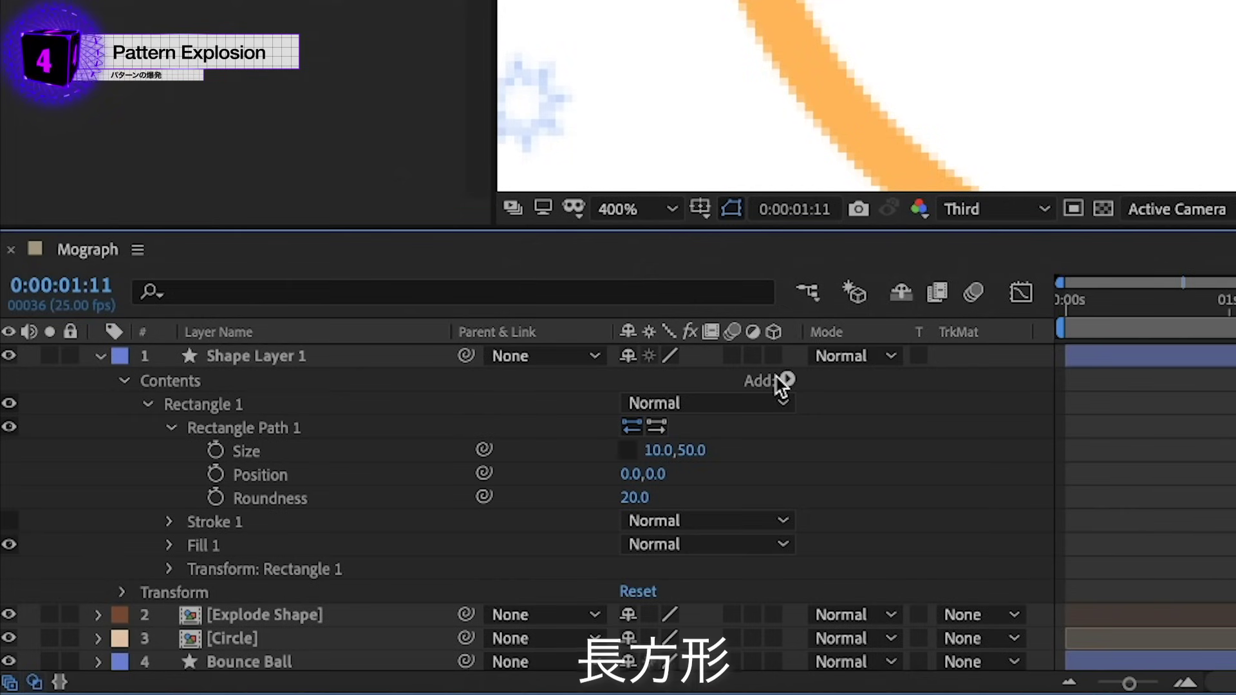
Step: Add a second rectangle path and move it into the Rectangle 1 group
click(779, 378)
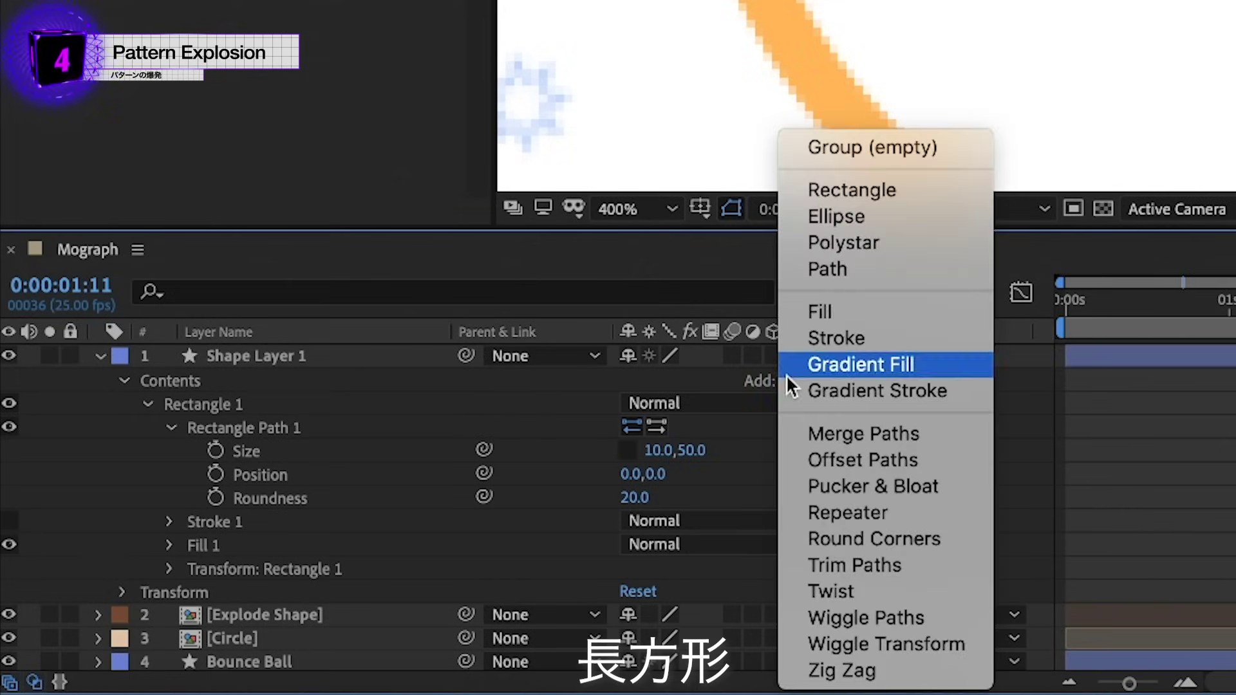
click(859, 188)
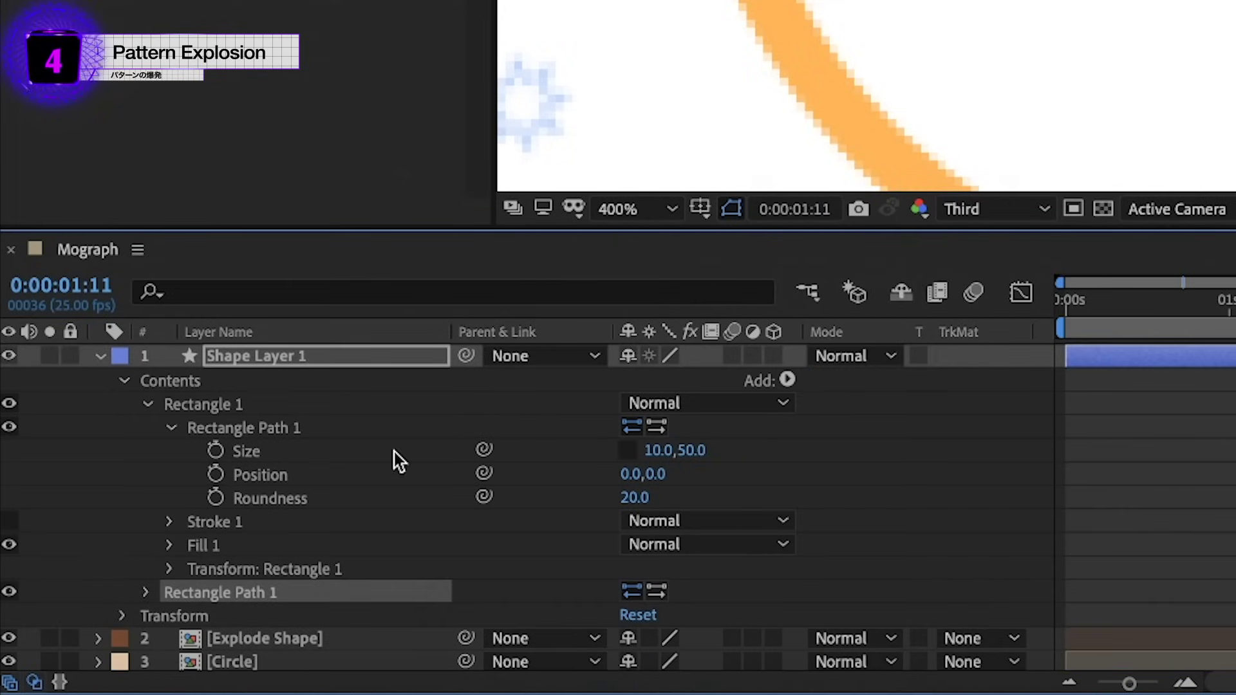
drag(262, 589, 276, 416)
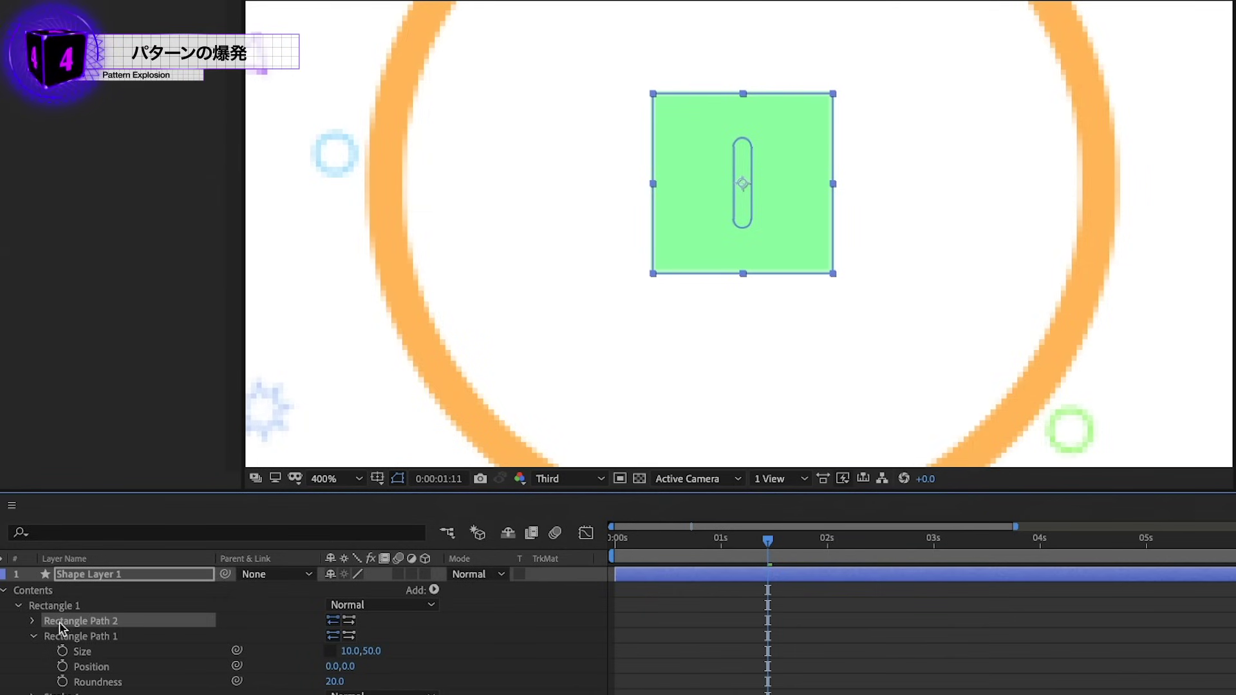
click(33, 636)
click(32, 620)
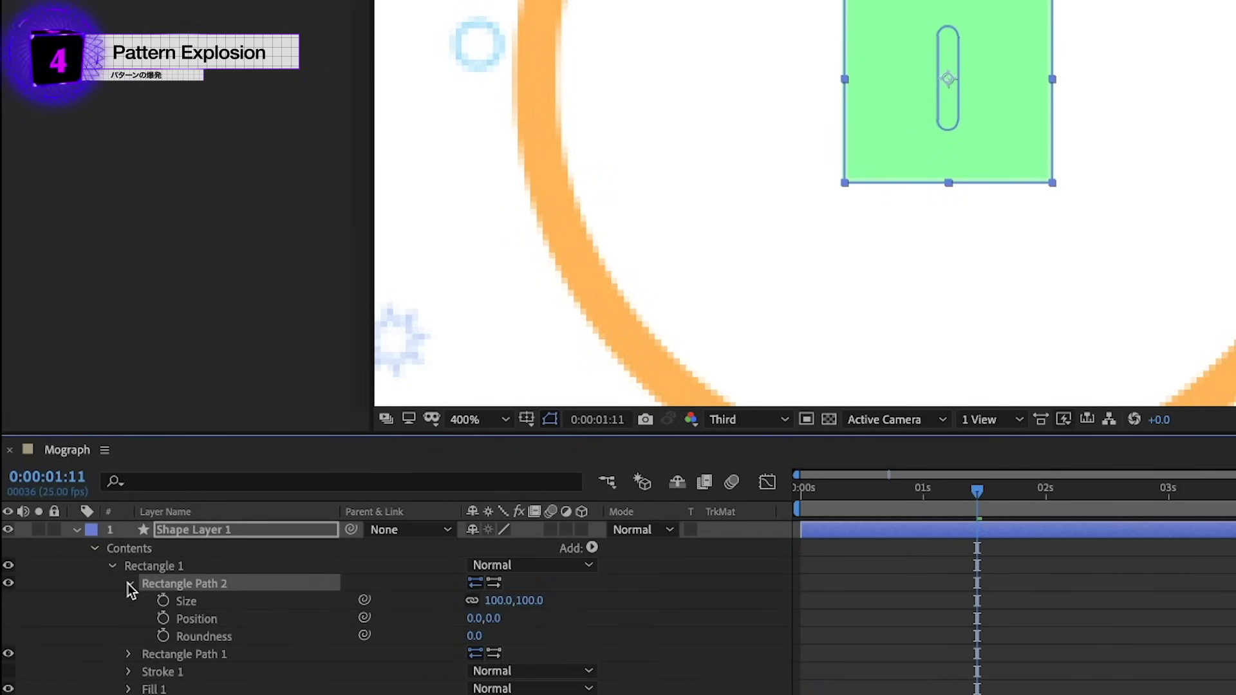
click(130, 655)
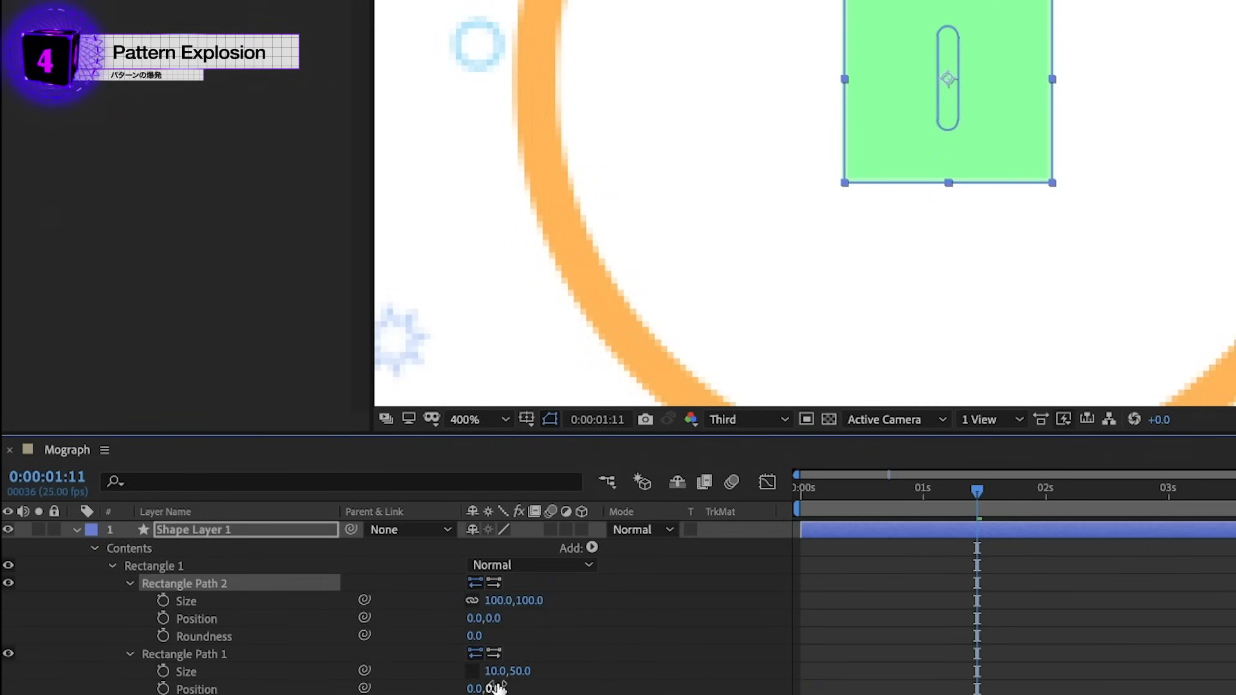
Step: Give the second rectangle path a size of 50 by 10 and roundness 20
click(498, 600)
text(50)
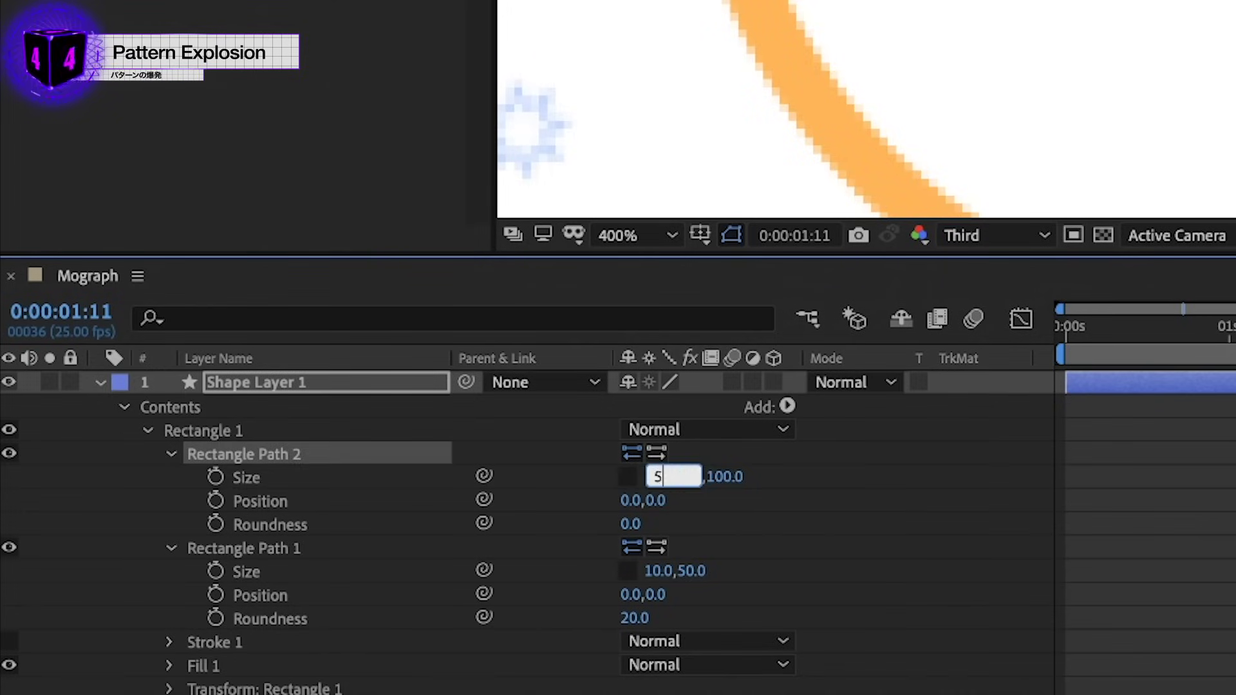
key(Return)
click(700, 476)
text(10)
key(Return)
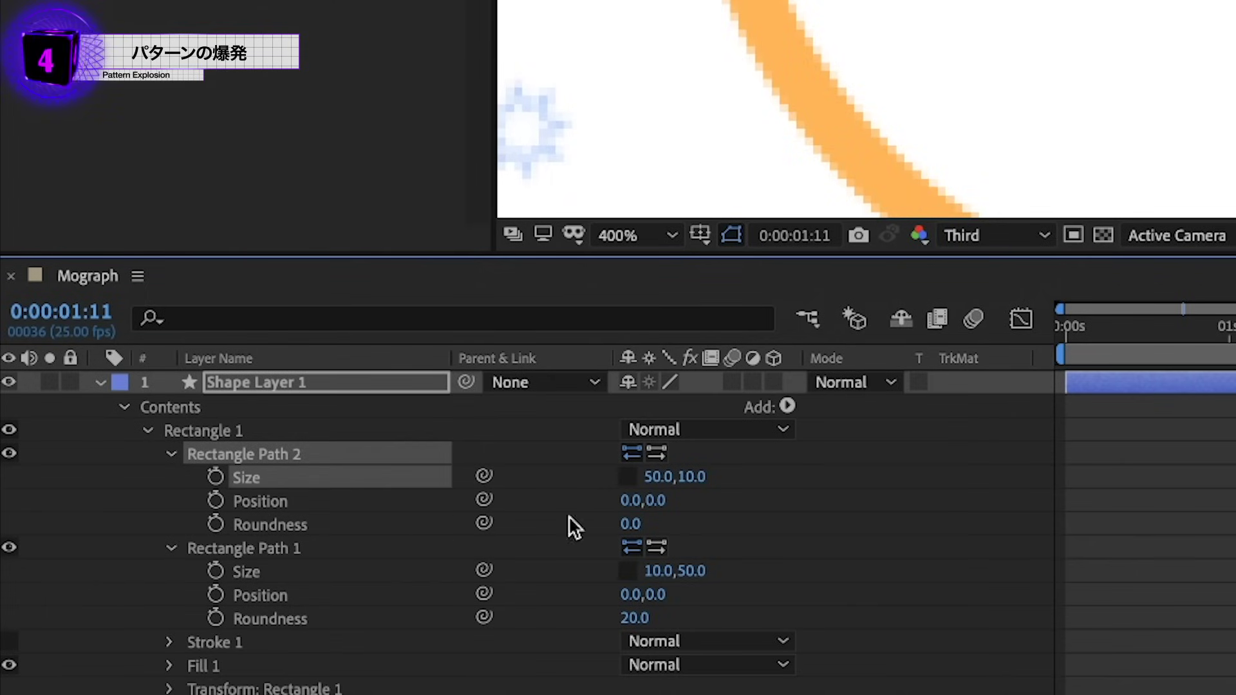
click(633, 524)
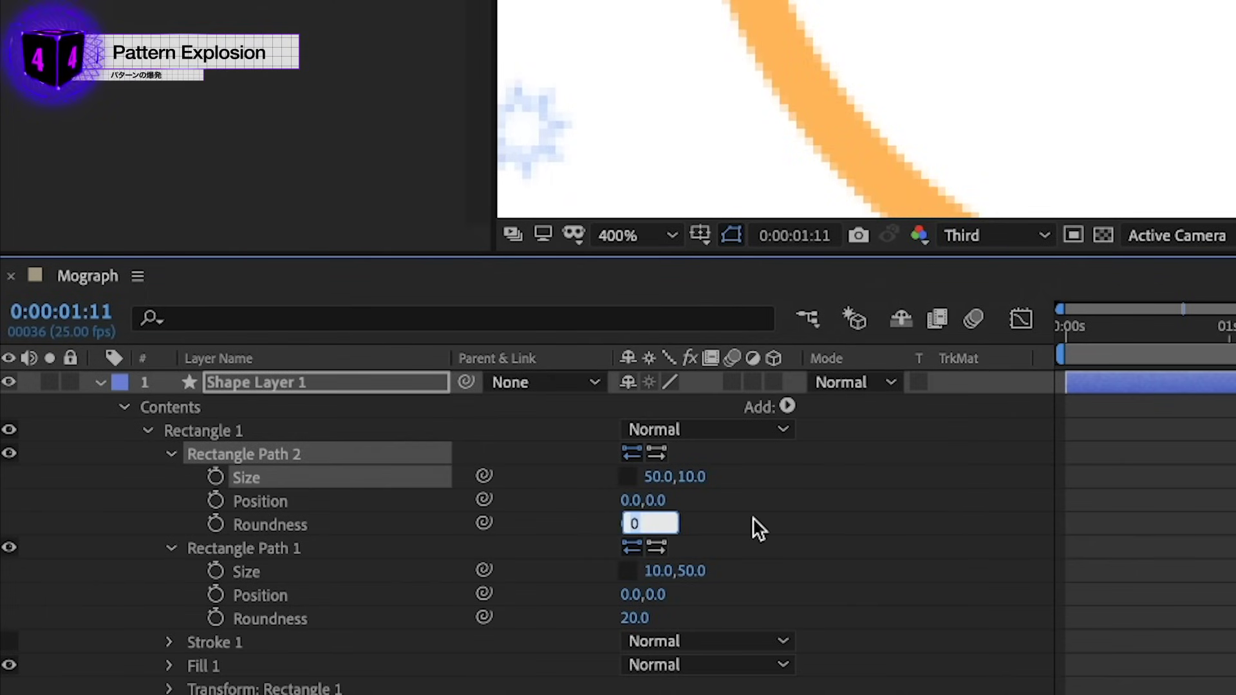
text(20)
key(Return)
Step: Deselect the layer to check the green plus sign, then reselect the shape layer
click(890, 652)
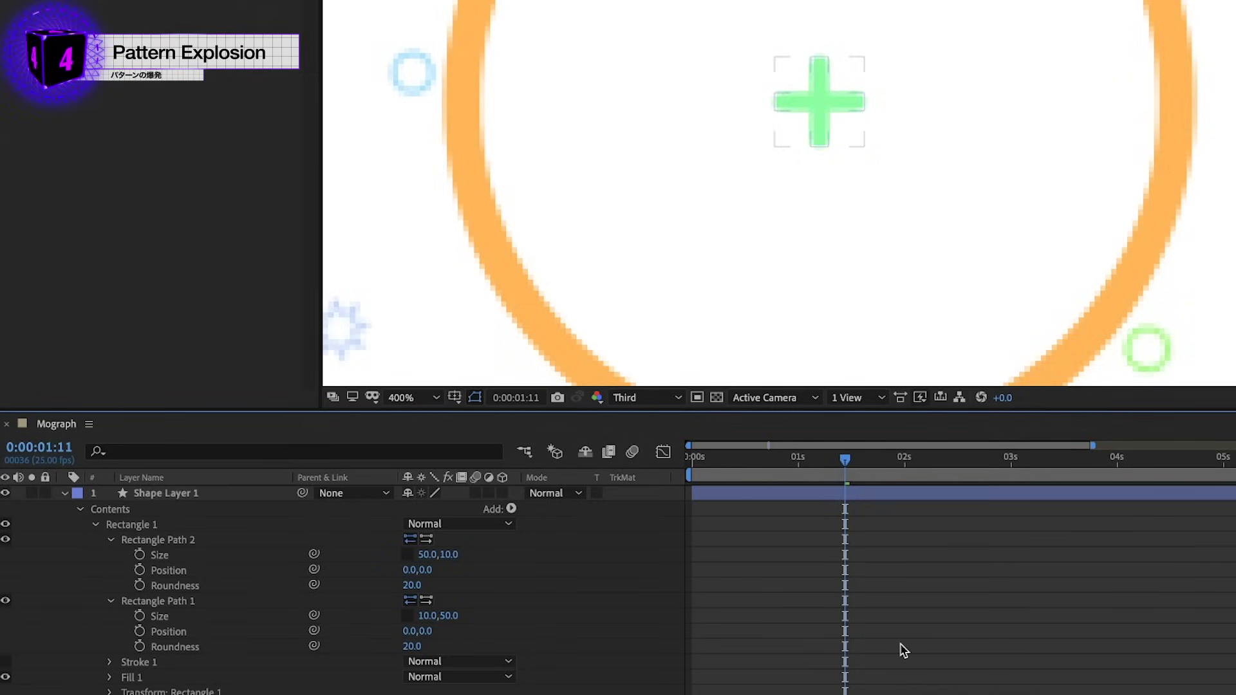
scroll(858, 164, down, 2)
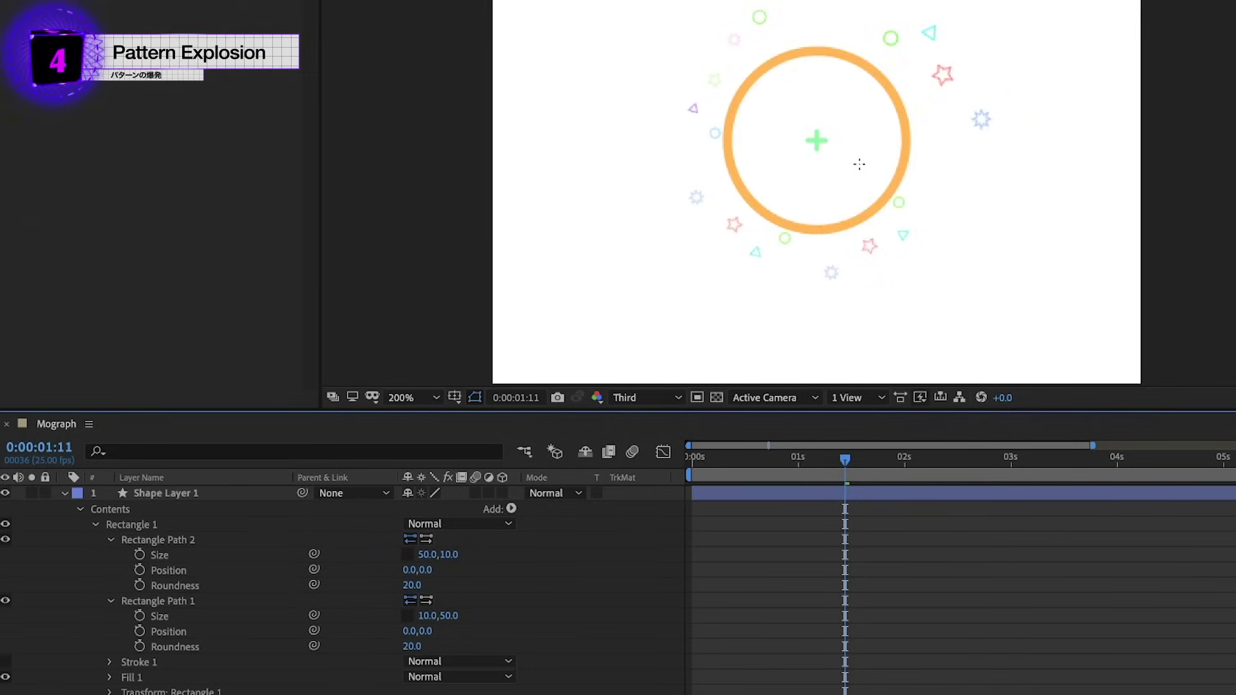
scroll(859, 165, up, 2)
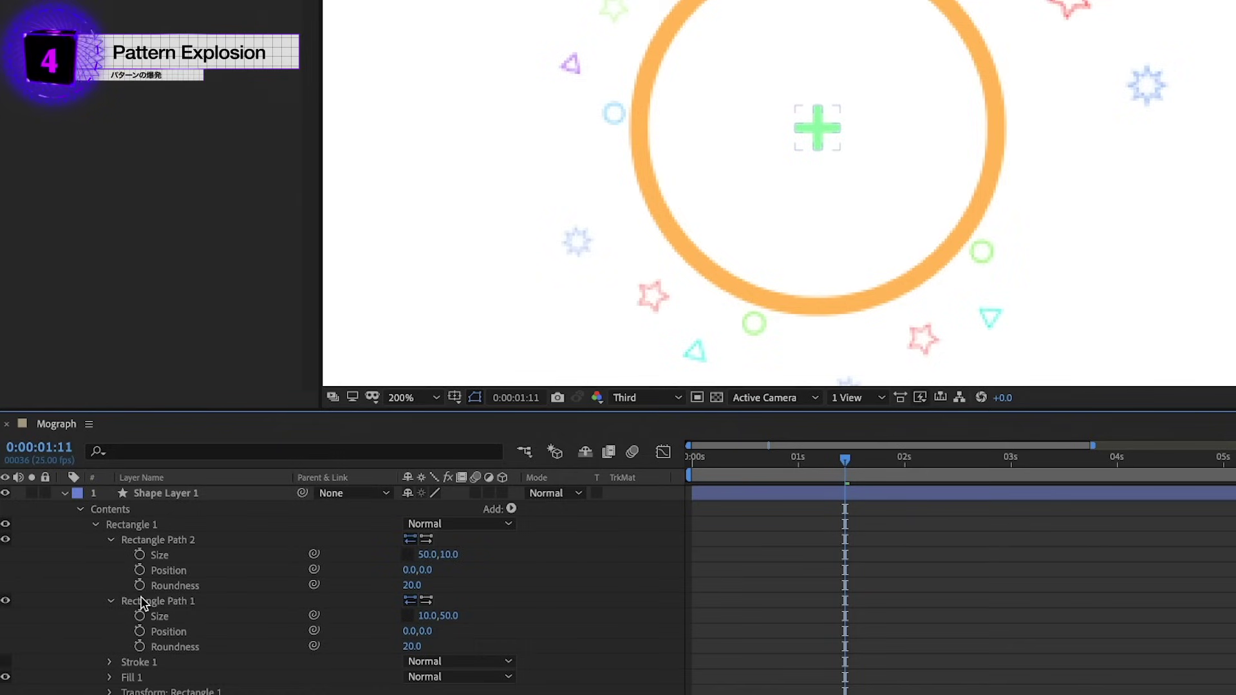
click(68, 493)
Step: Rename the green plus shape layer to Cross
click(140, 497)
key(Return)
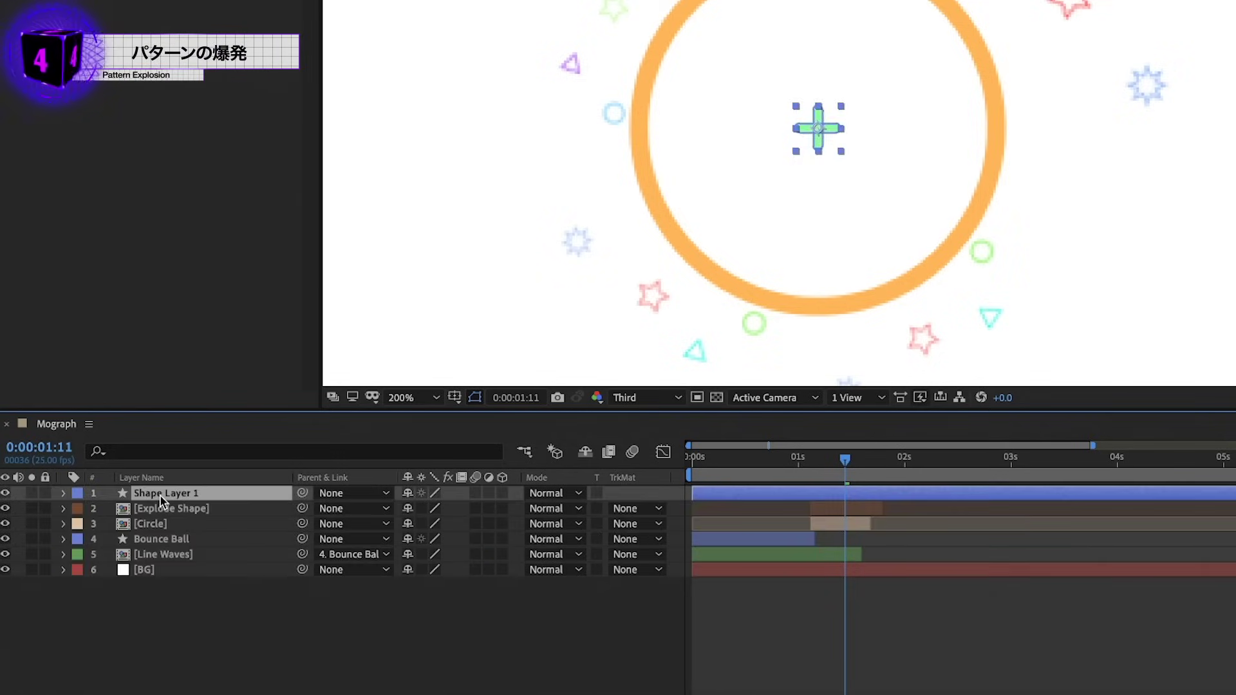
text(Cross)
key(Return)
Step: Pre-compose the Cross layer into a new comp named Cross and open it
key(ctrl+shift+c)
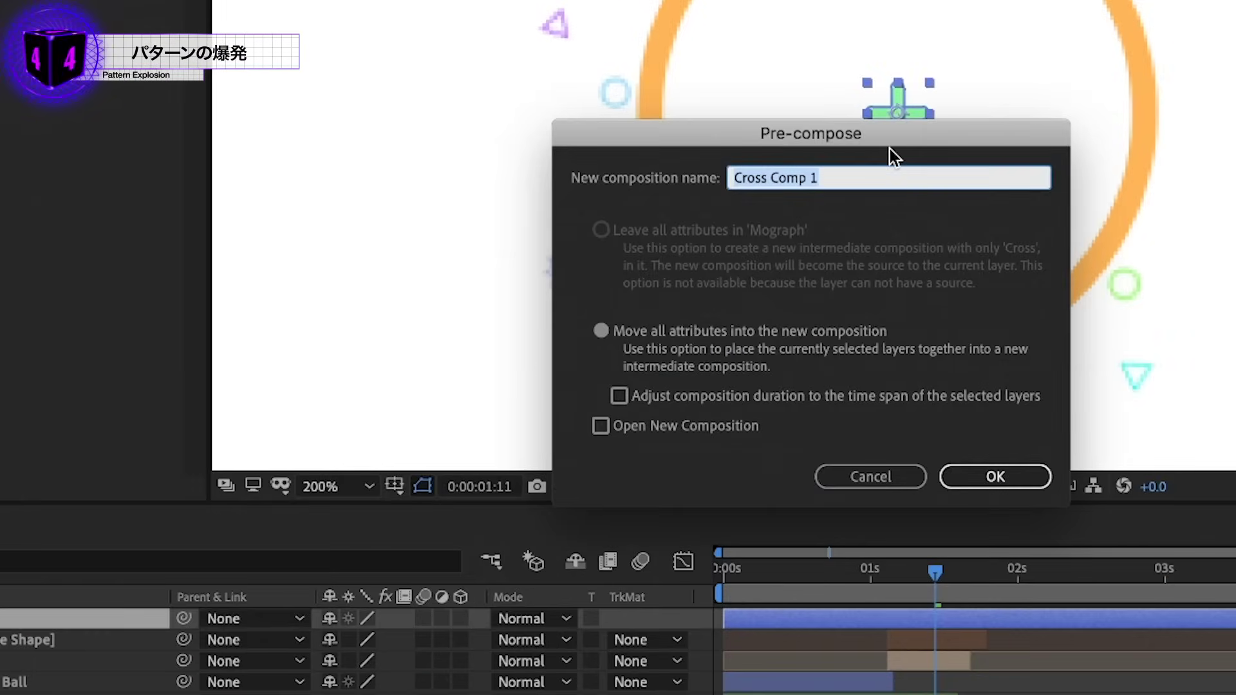
text(Cross)
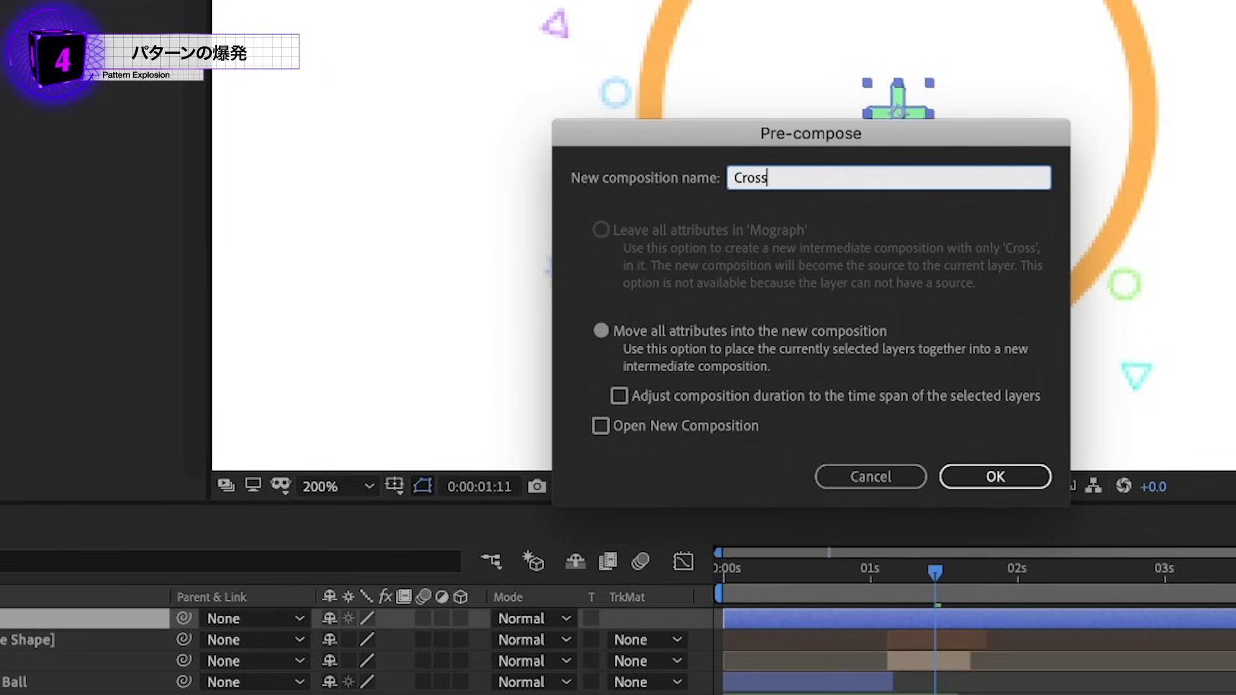
key(Return)
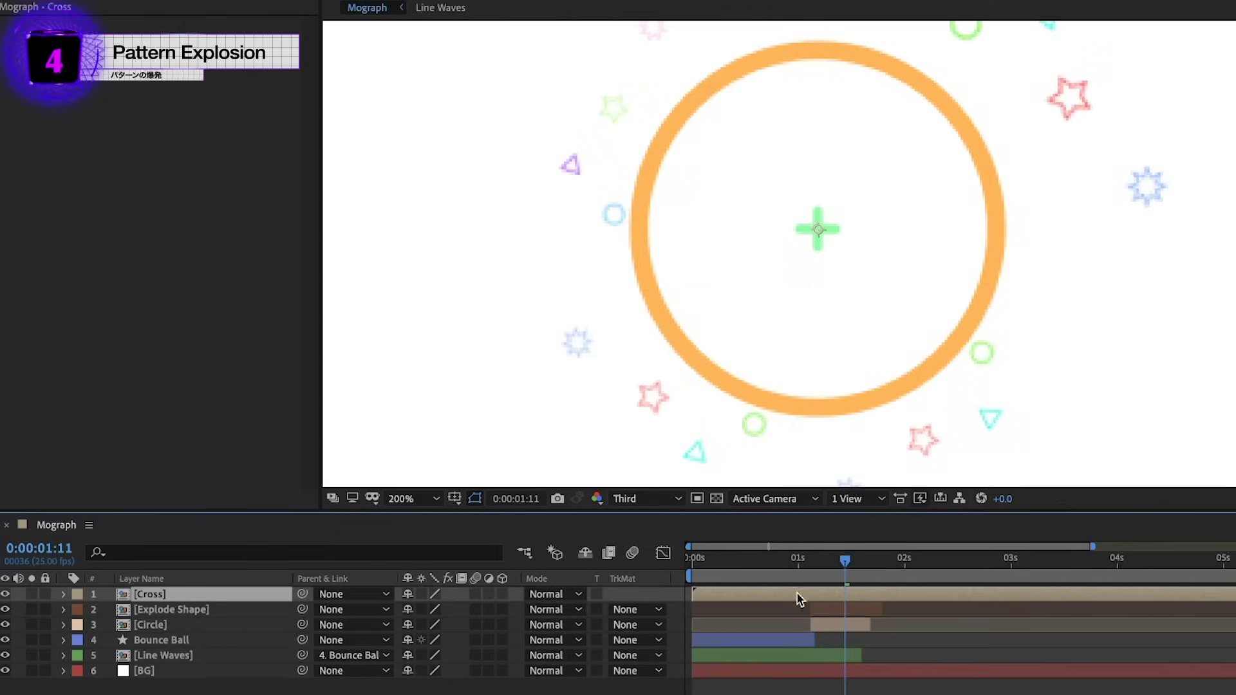
double_click(844, 598)
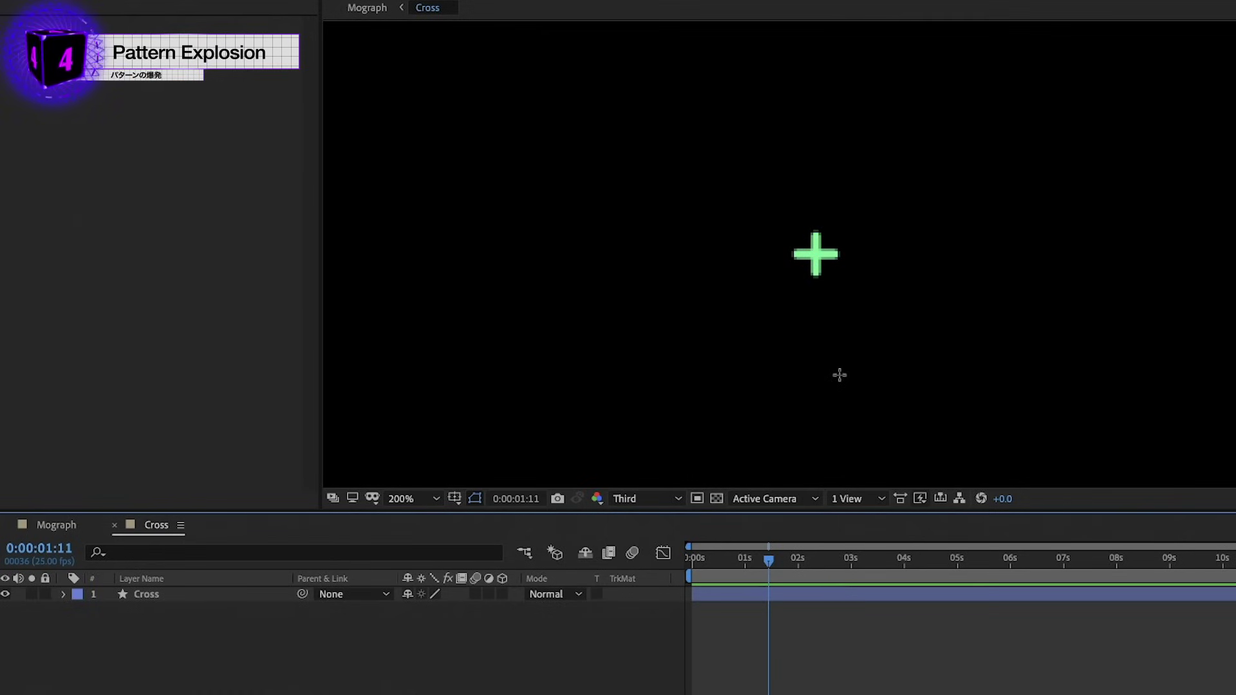
Step: Show the transparency grid and draw a tight Region of Interest around the cross
click(716, 500)
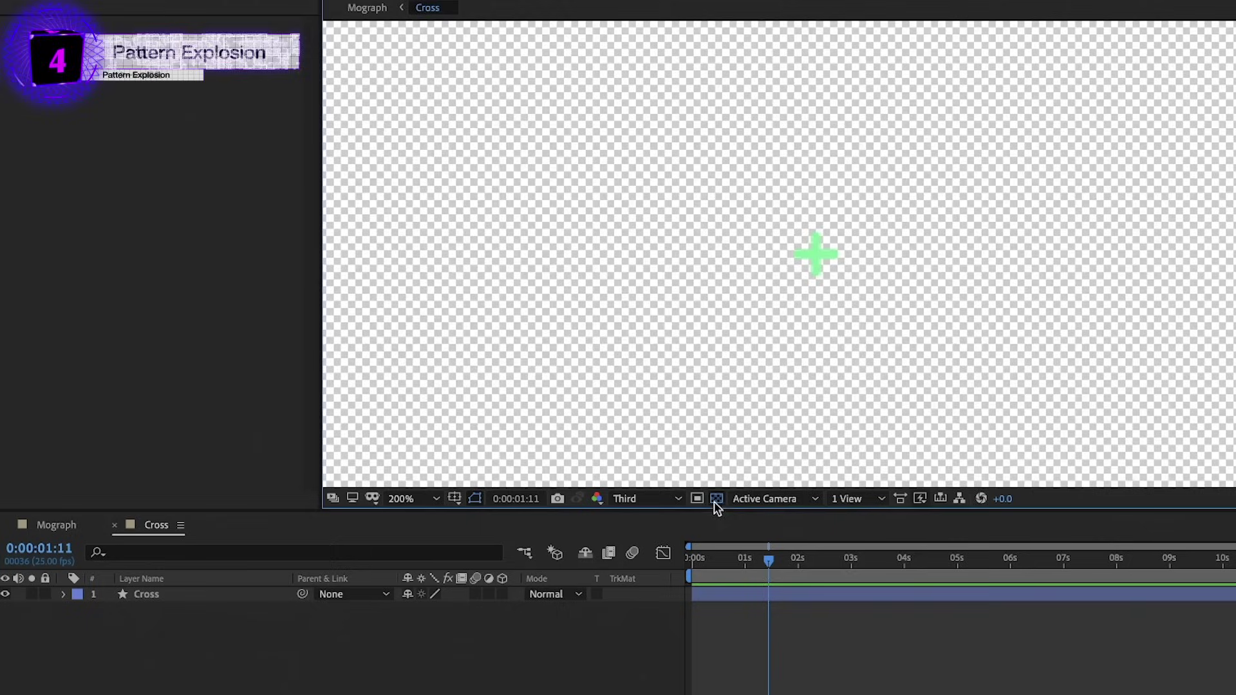
scroll(828, 241, up, 2)
scroll(828, 242, up, 2)
scroll(828, 242, down, 1)
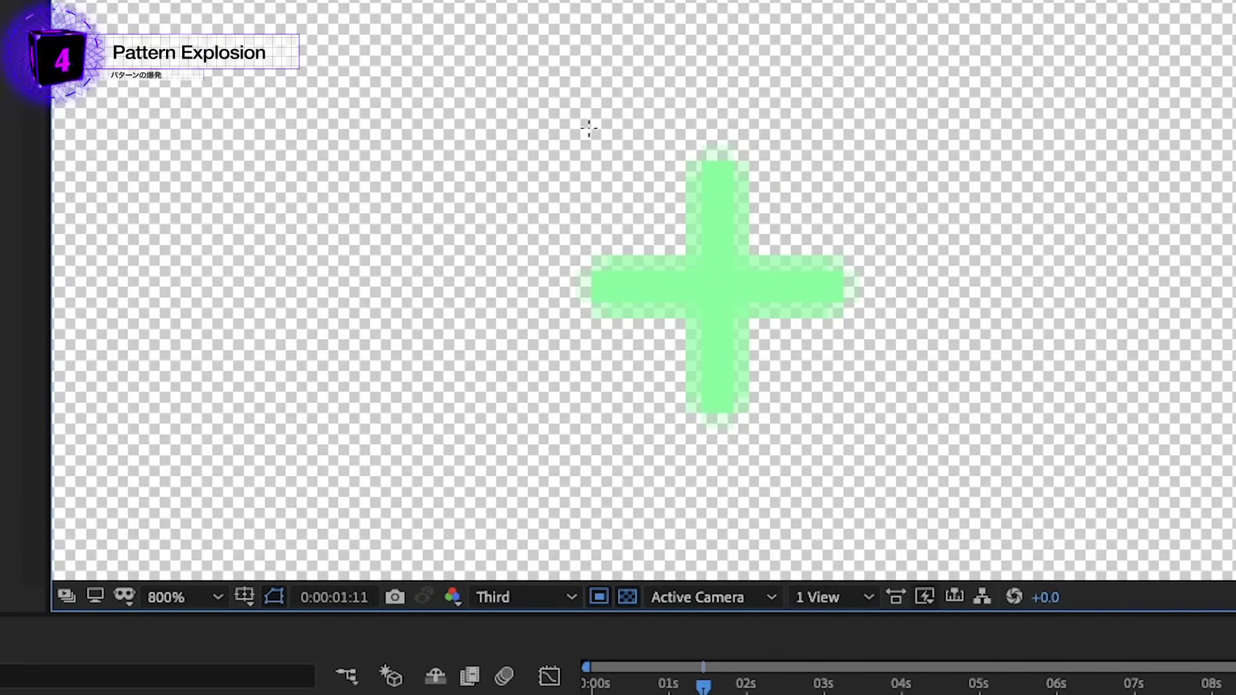
drag(588, 128, 868, 436)
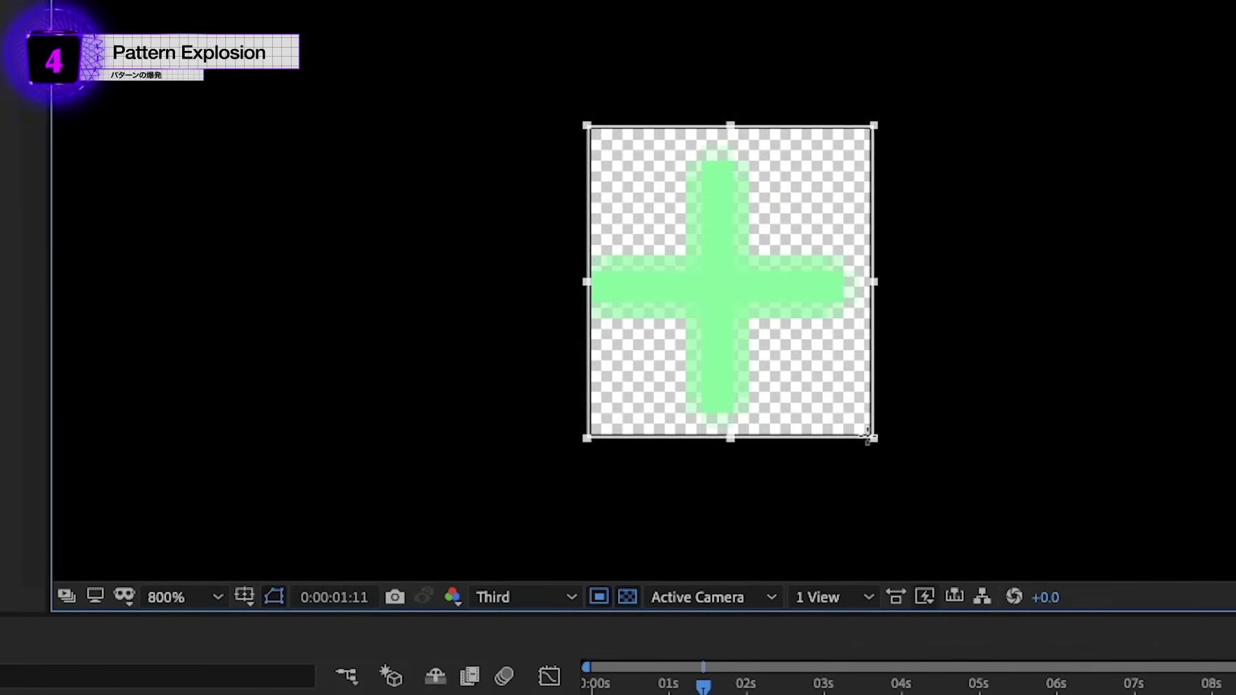
drag(867, 434, 879, 443)
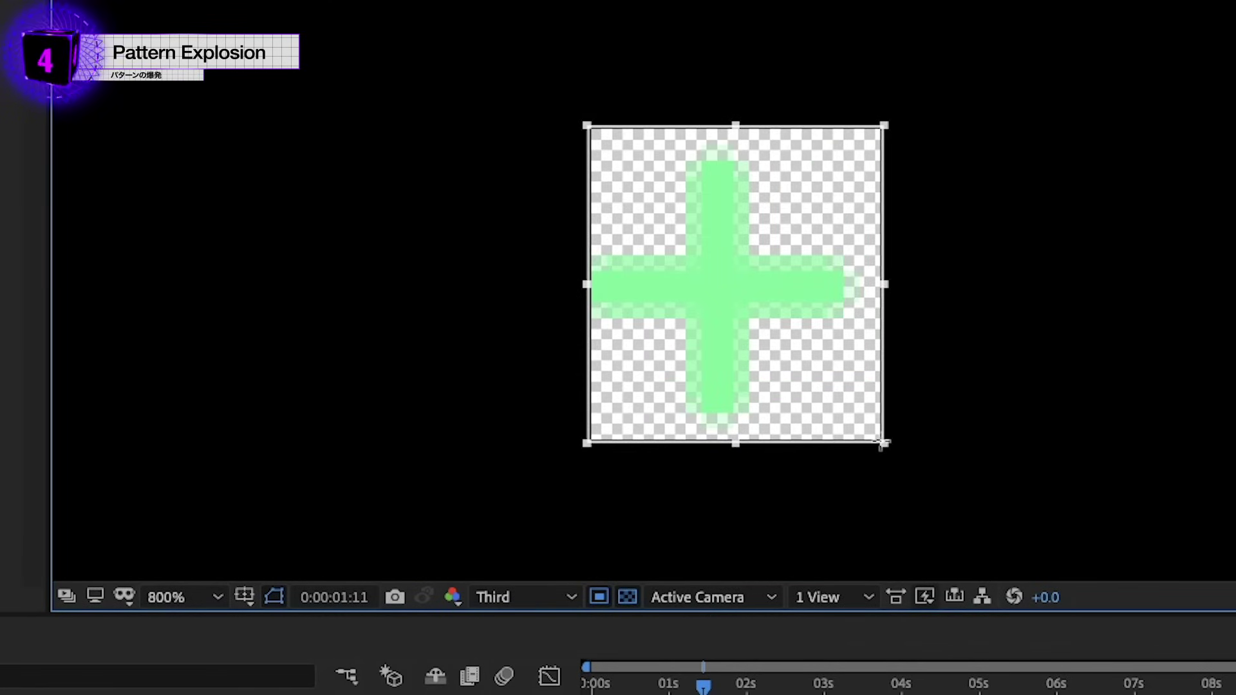
drag(586, 285, 571, 285)
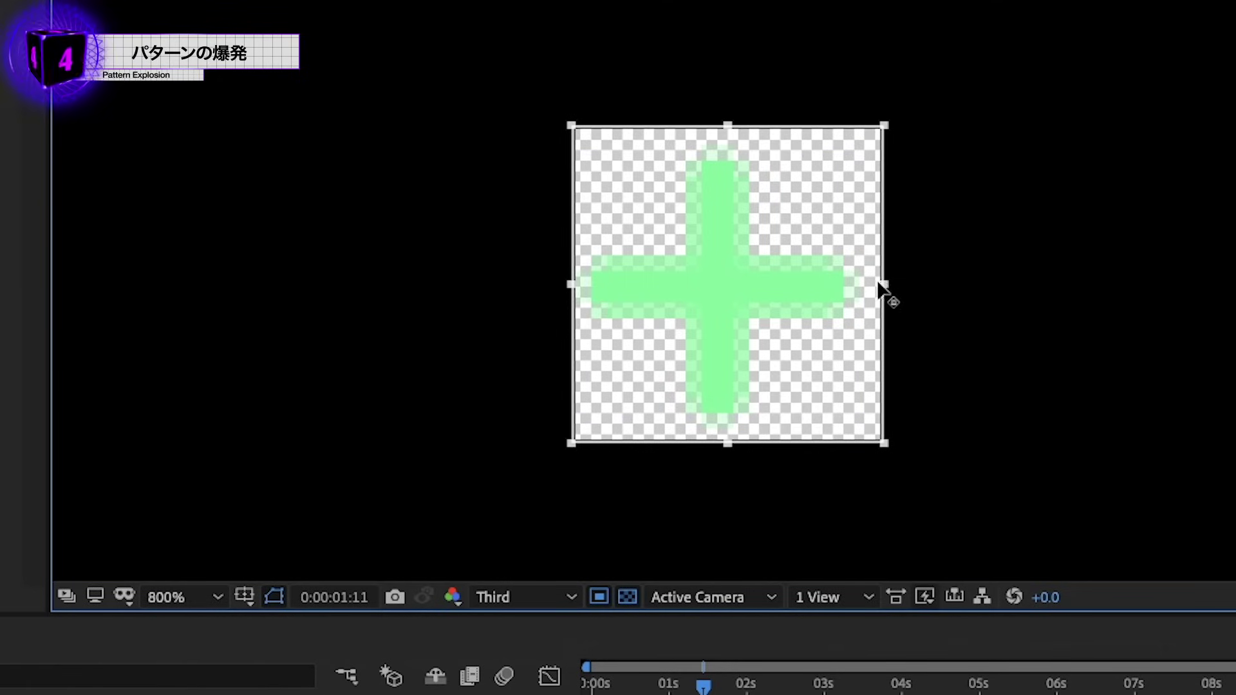
drag(882, 285, 878, 286)
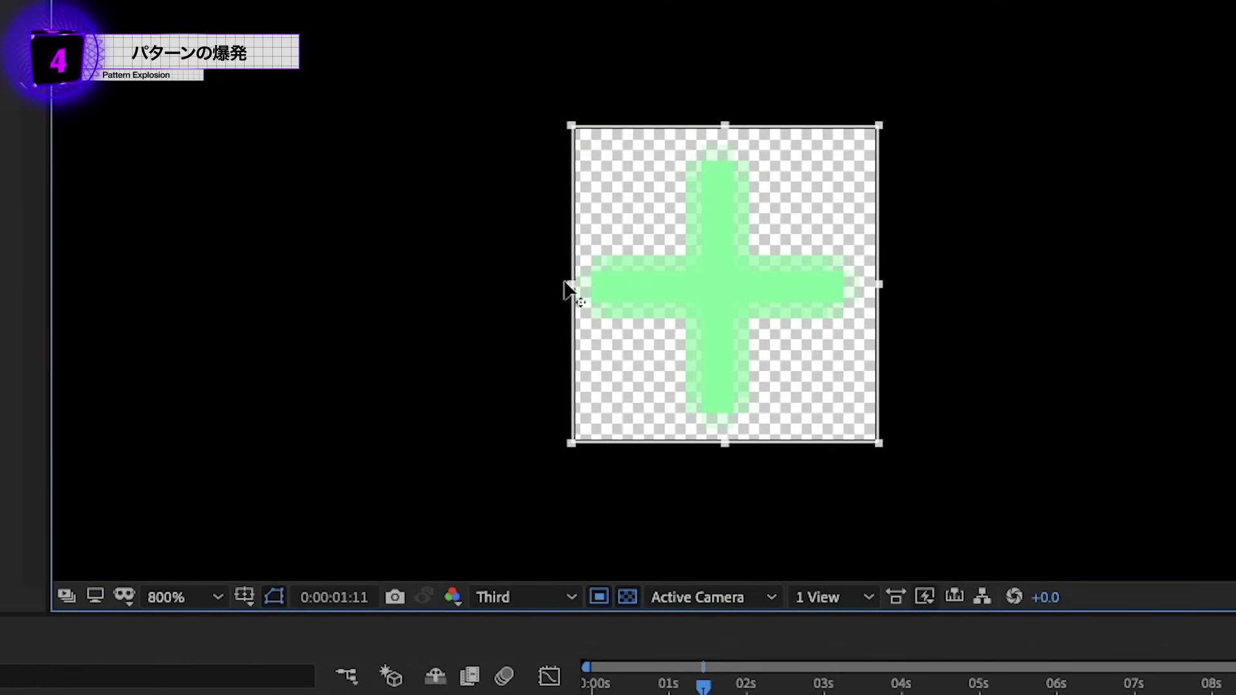
drag(564, 285, 563, 285)
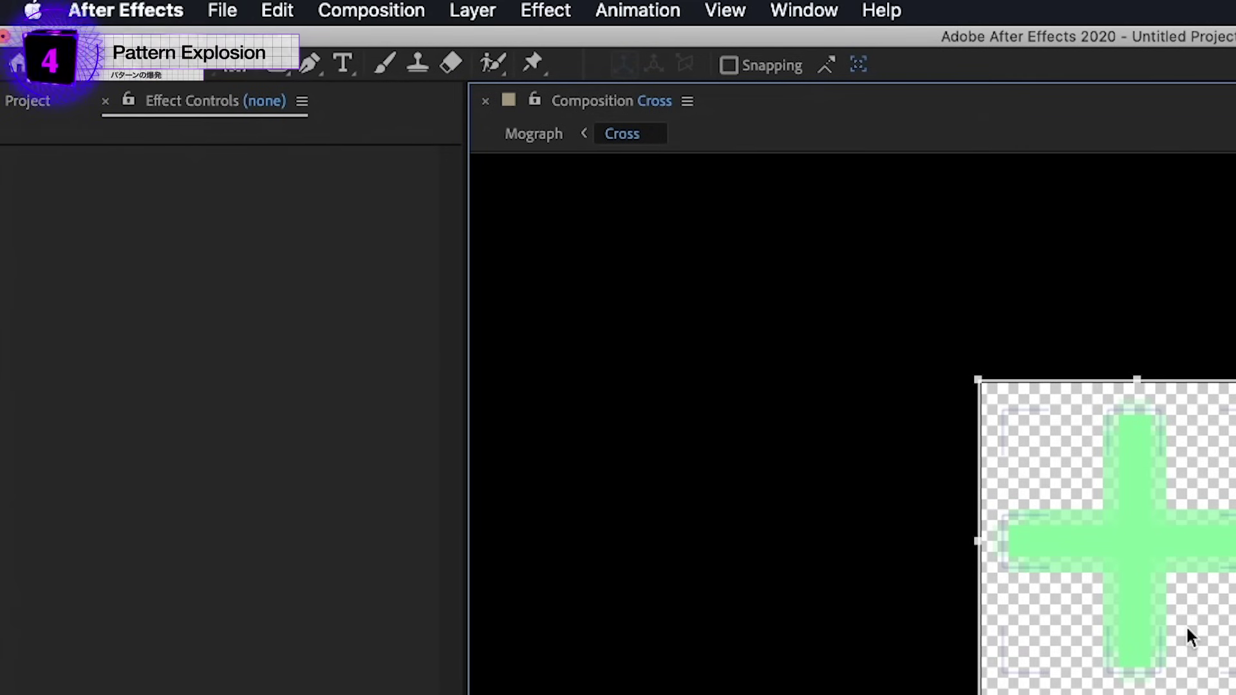
Step: Crop the Cross comp to the Region of Interest and return to Mograph
click(388, 10)
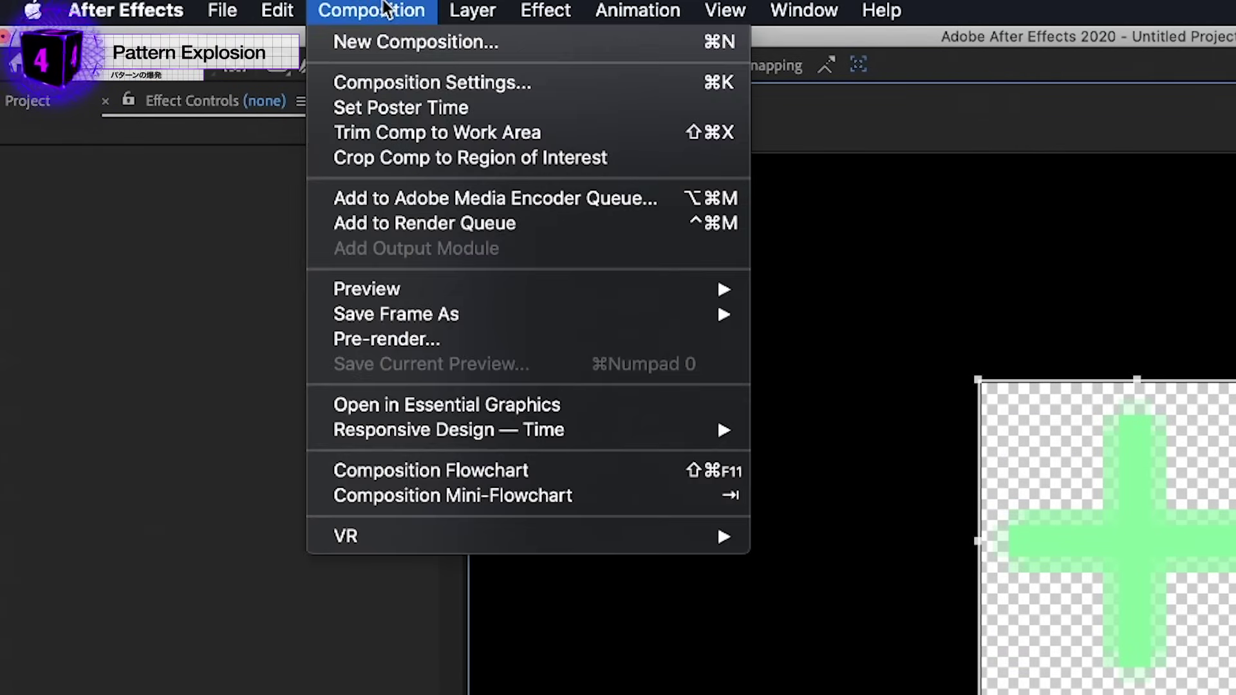
click(419, 157)
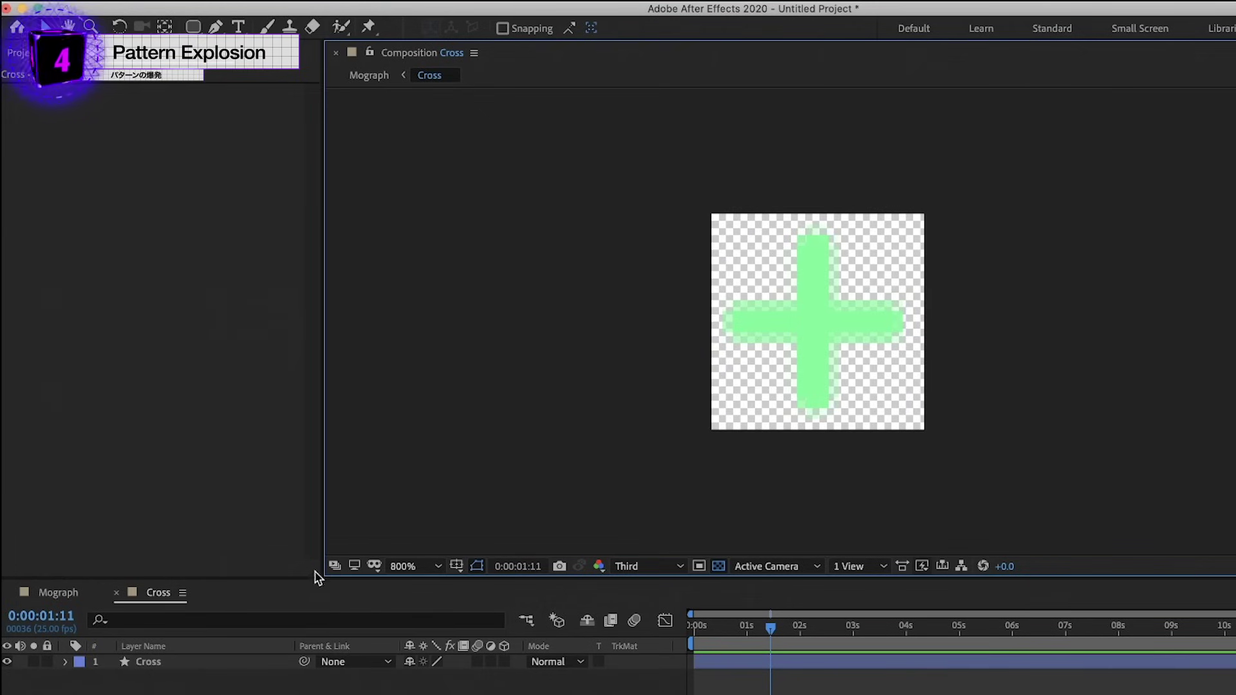
click(62, 595)
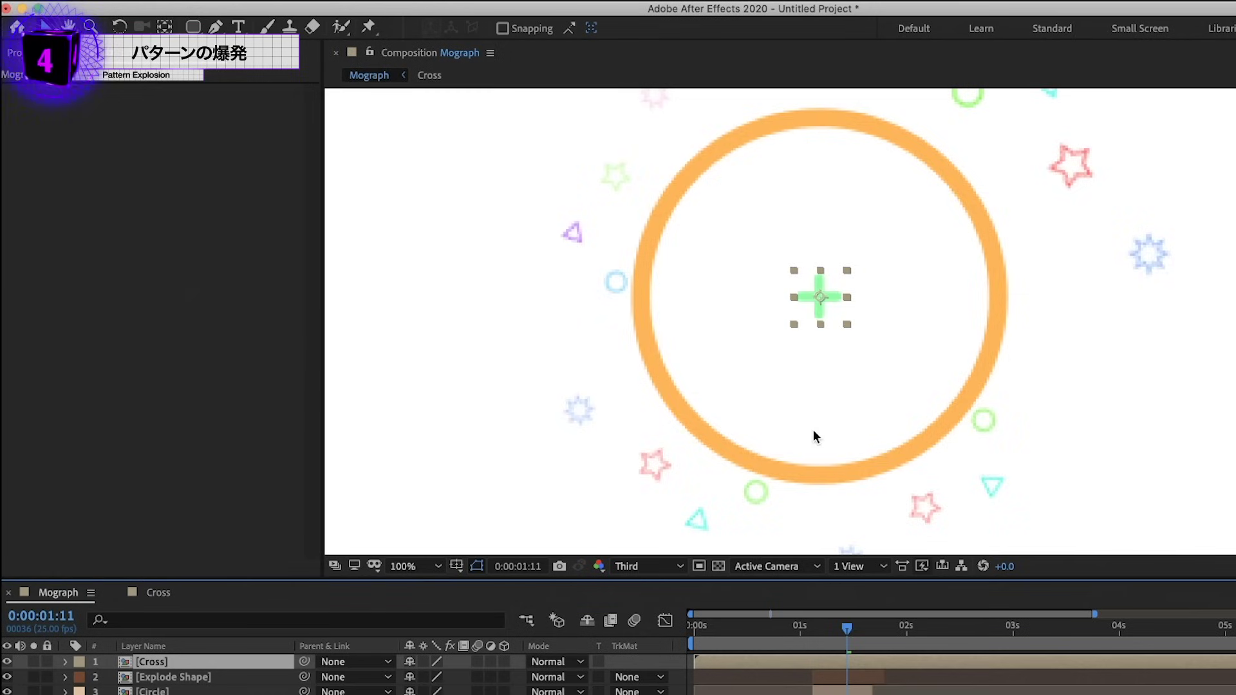
Step: Fit the Mograph comp in view and apply CC RepeTile to the Cross layer
key(comma)
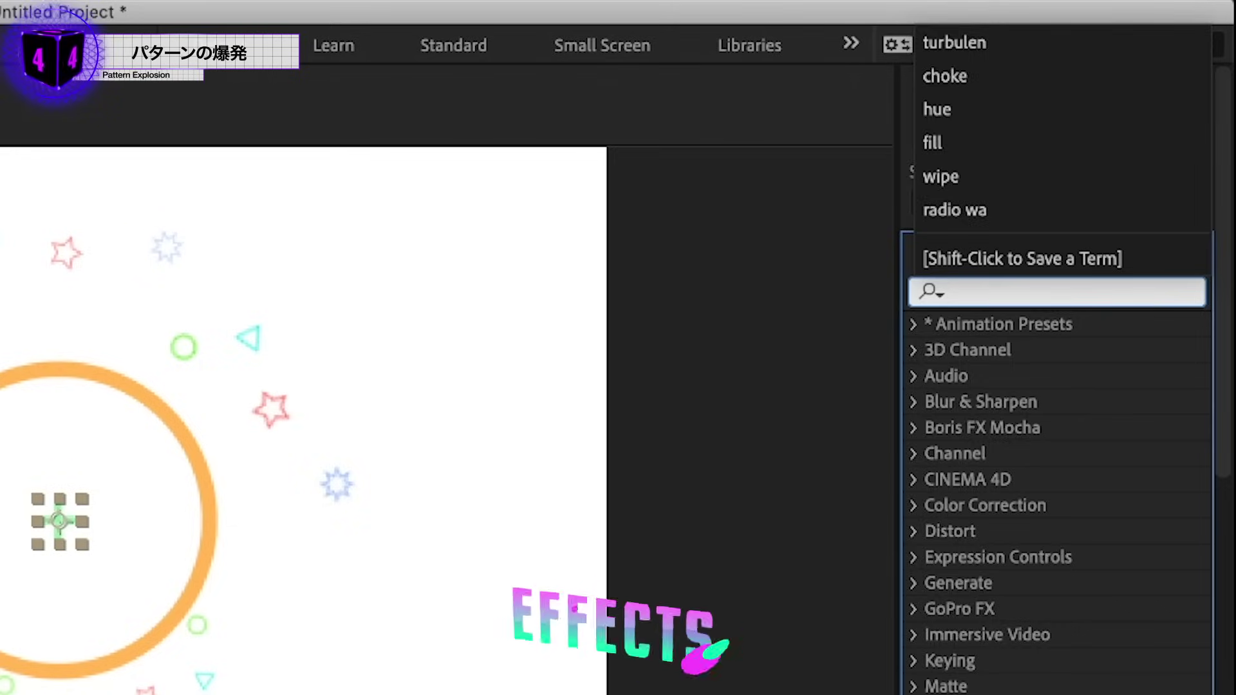
text(cc repe)
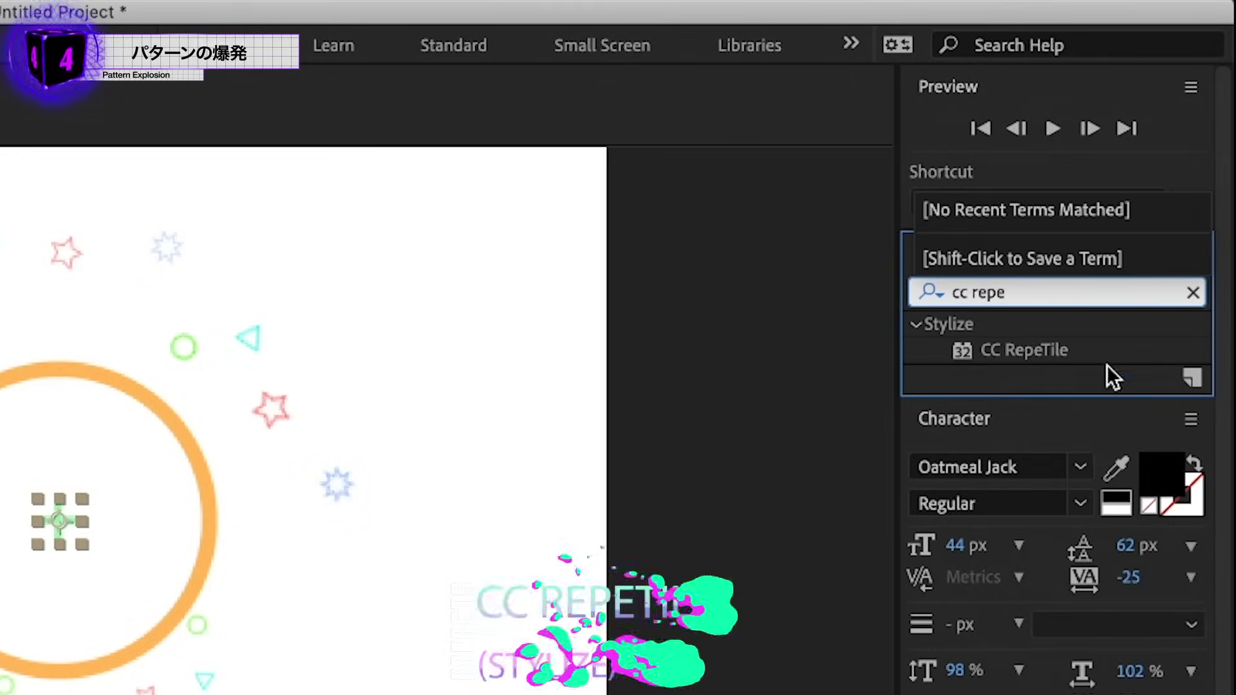
click(1063, 356)
double_click(1031, 351)
Step: Set CC RepeTile's Expand Right, Left, Down and Up to 1200
mouse_move(191, 113)
mouse_down()
mouse_move(991, 136)
mouse_move(1186, 116)
mouse_up()
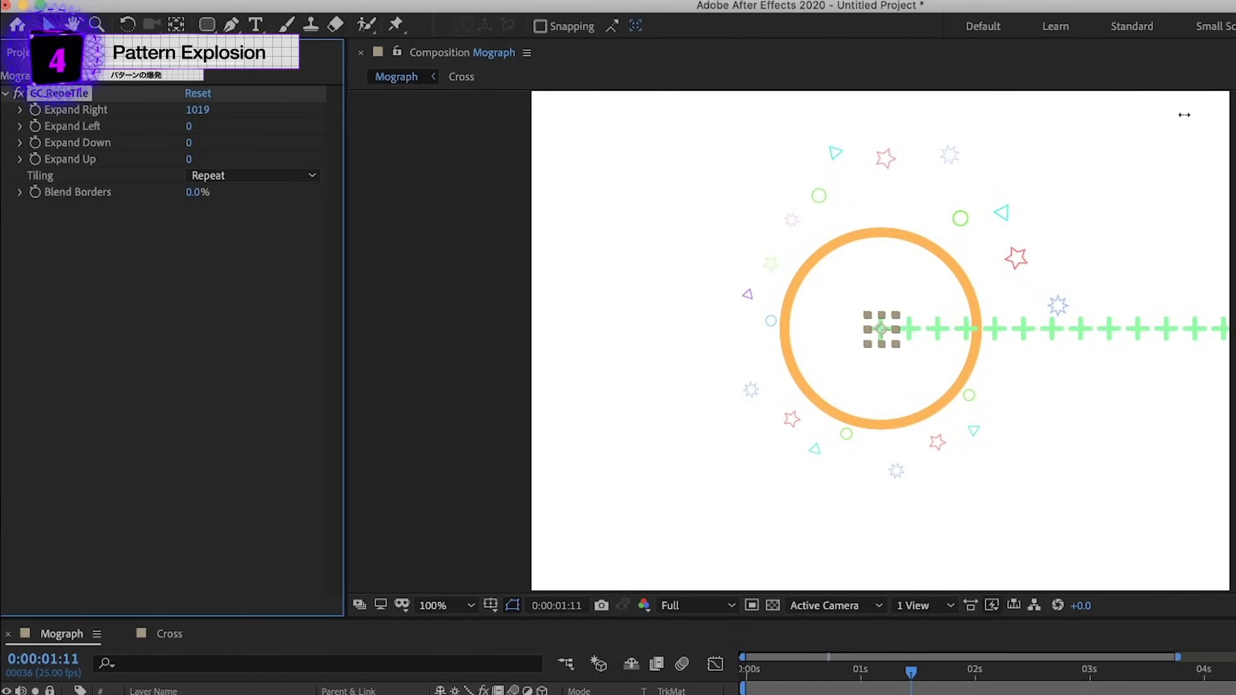
click(194, 110)
text(1200)
click(187, 128)
text(1200)
click(297, 263)
text(1200)
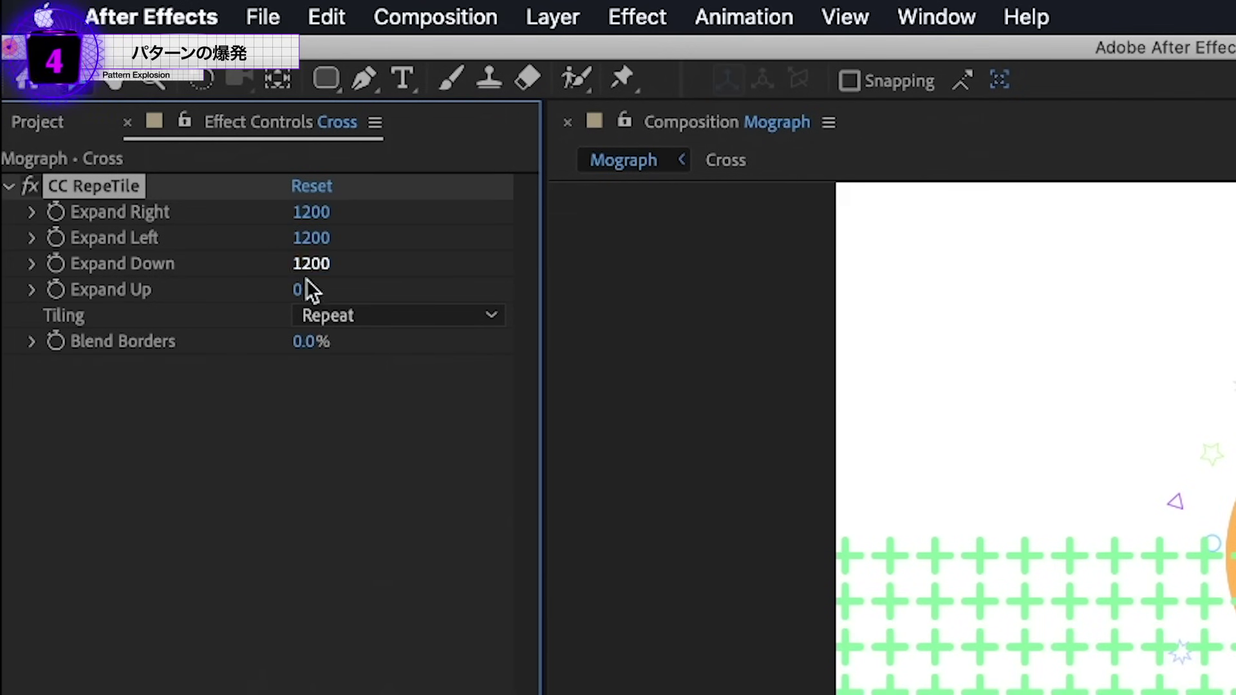
click(297, 289)
text(1200)
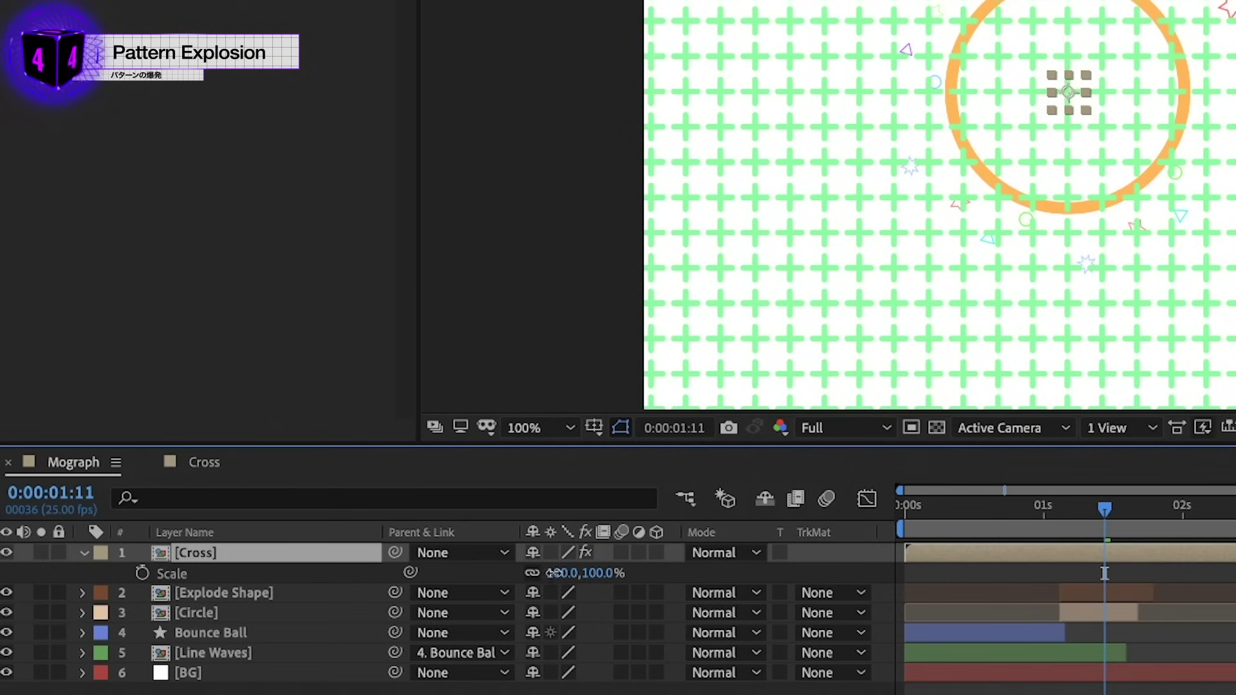
Step: Scale the Cross layer to 48% and raise CC RepeTile Expand Right and Left to 1500
drag(543, 572, 508, 578)
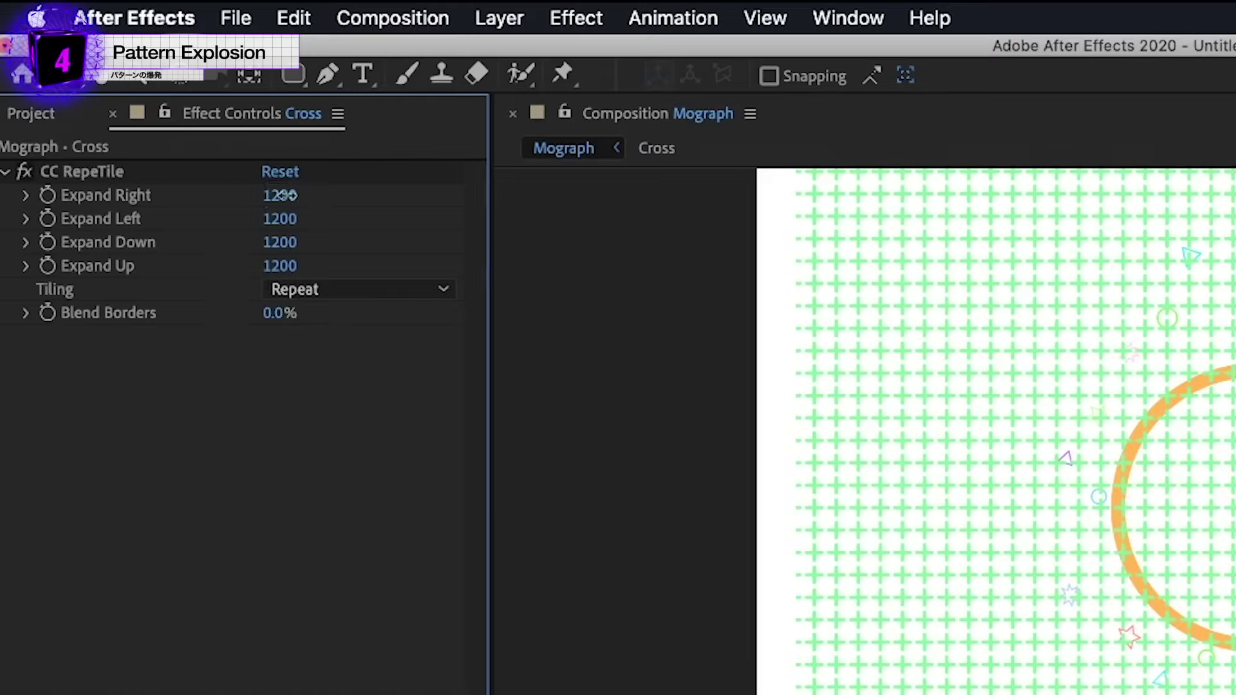
click(279, 195)
text(1500)
key(Return)
click(279, 218)
text(1500)
key(Return)
click(351, 590)
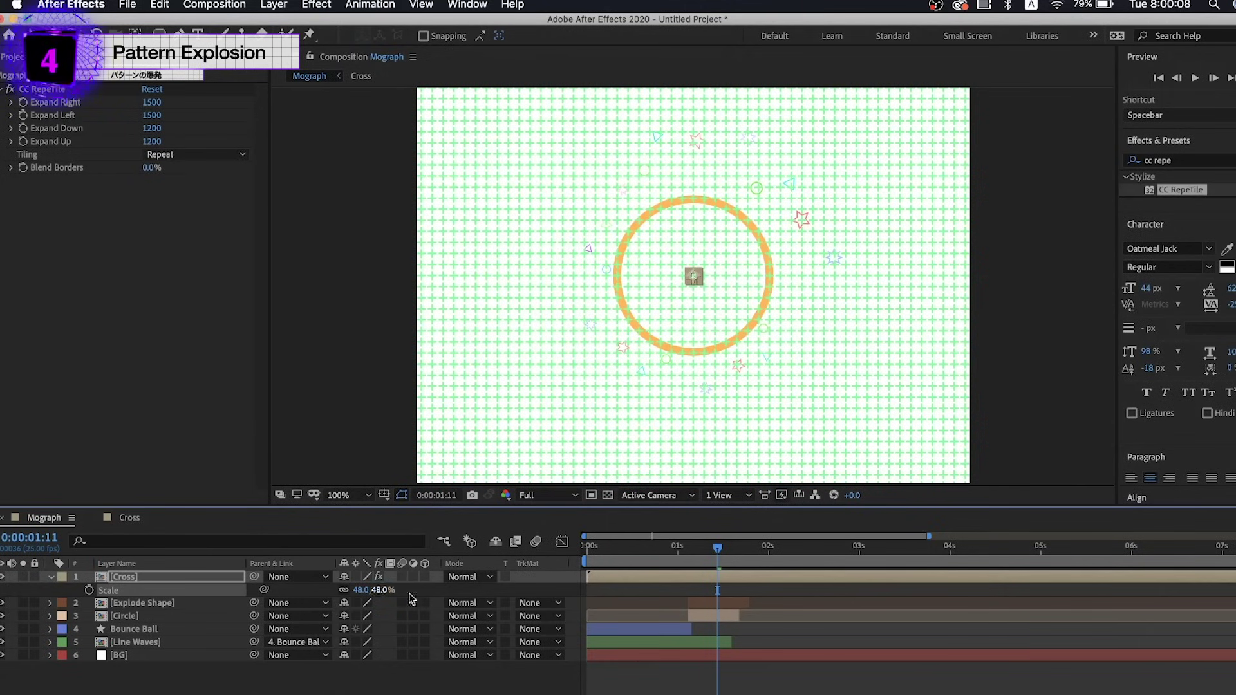
click(734, 675)
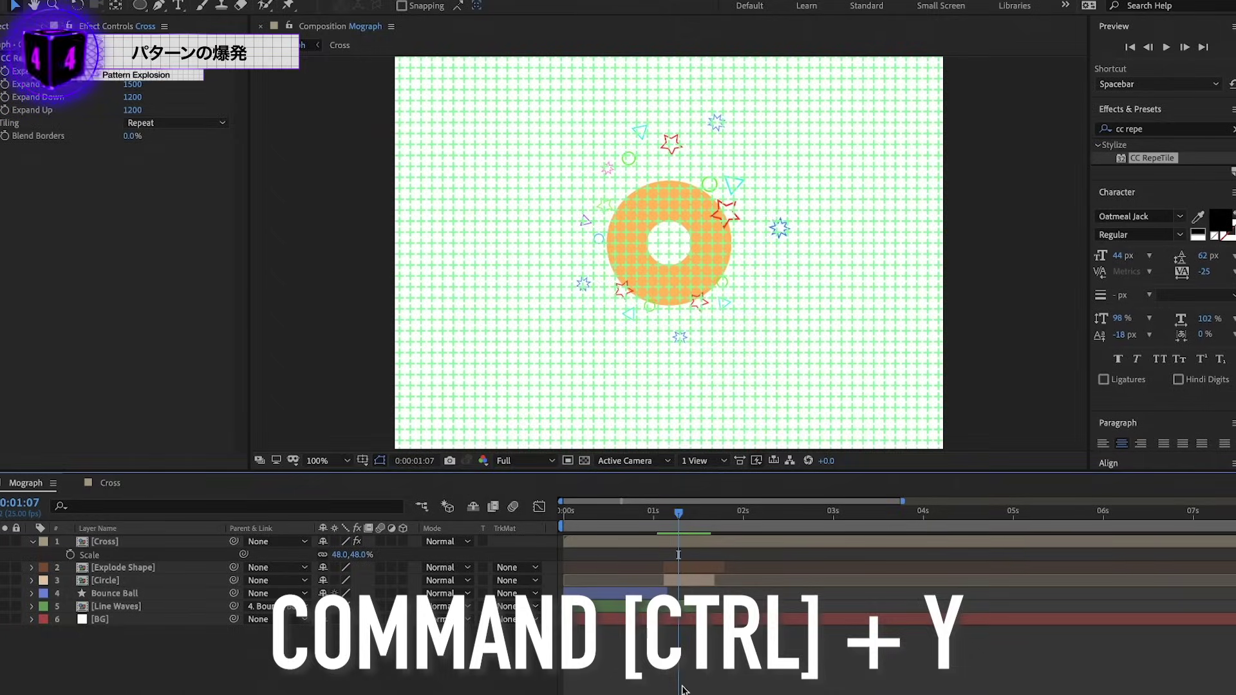
Step: Create a new solid named Radio Waves and apply the Radio Waves effect to it
key(ctrl+y)
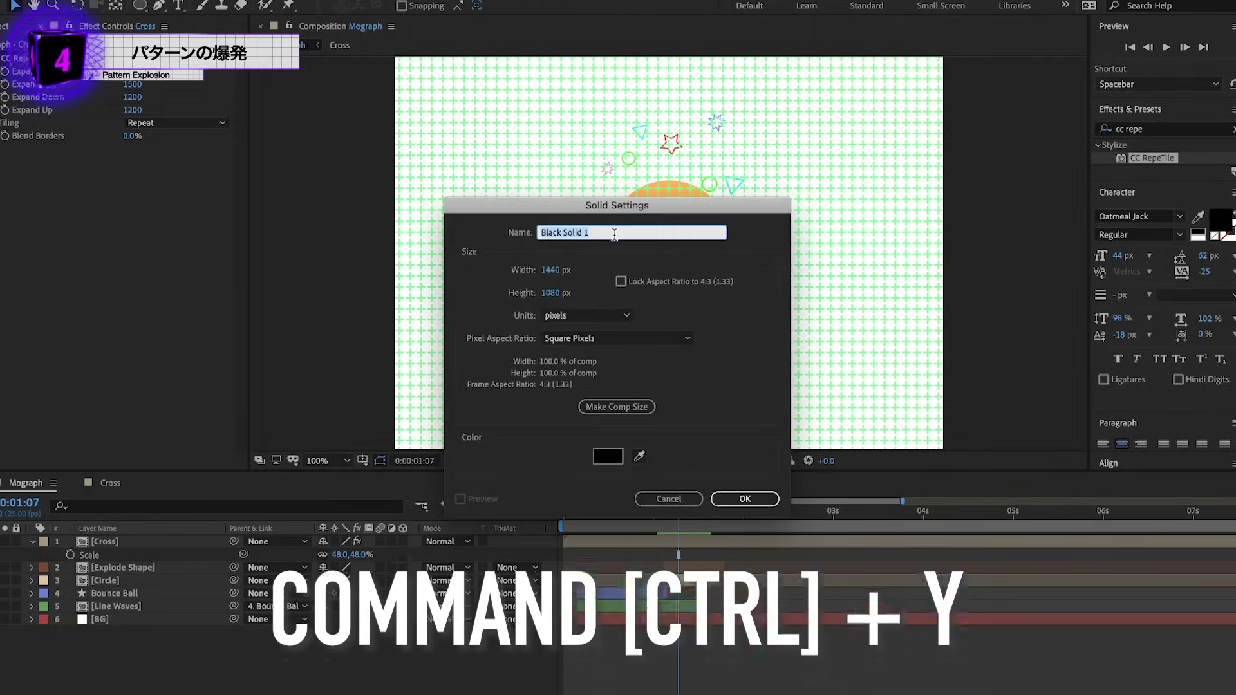
text(Radio Waves)
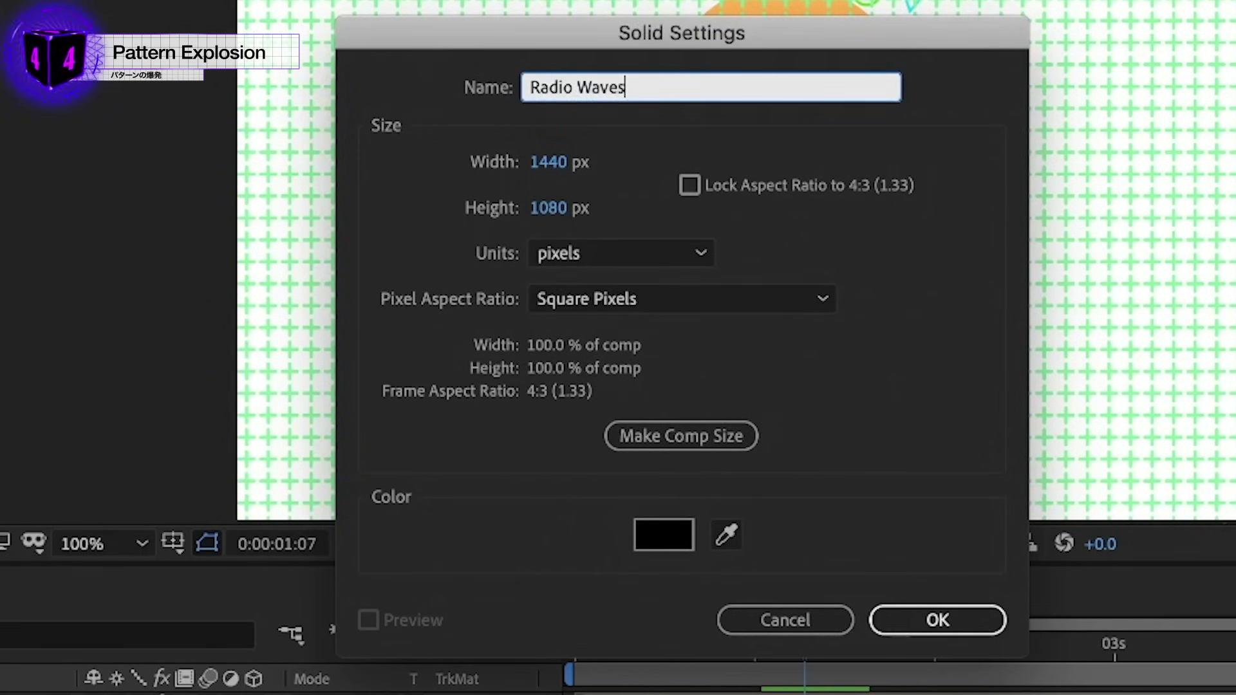
key(Return)
click(1087, 193)
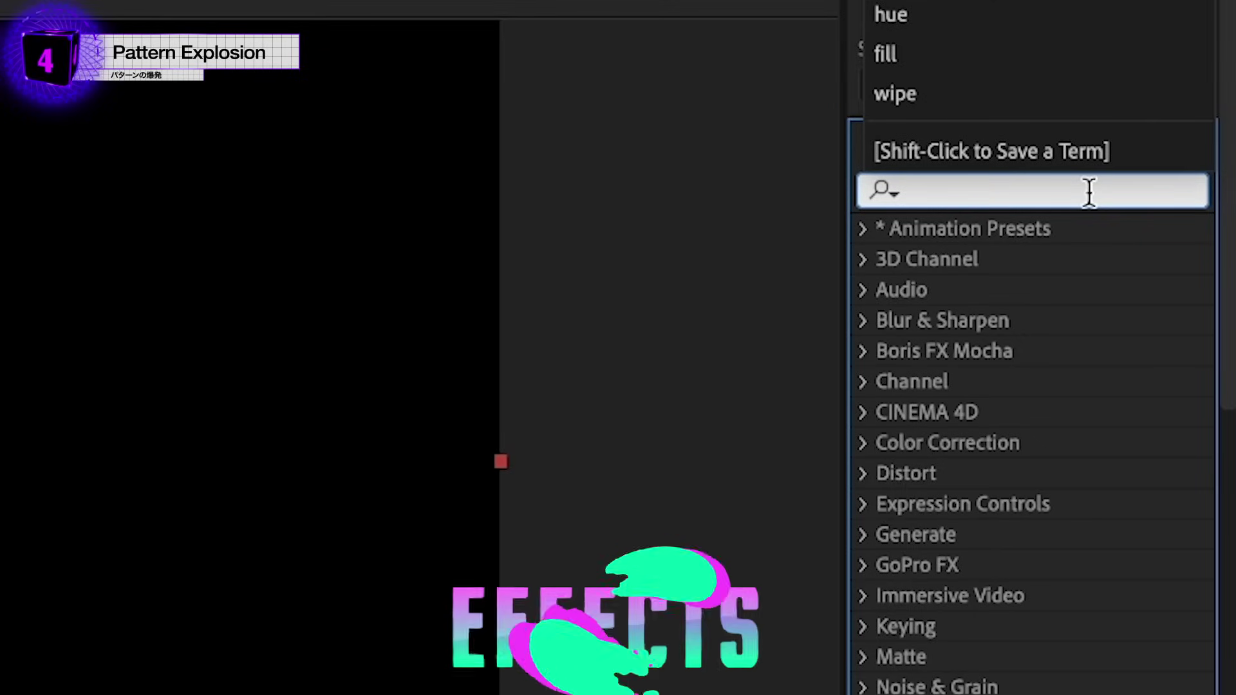
text(radio)
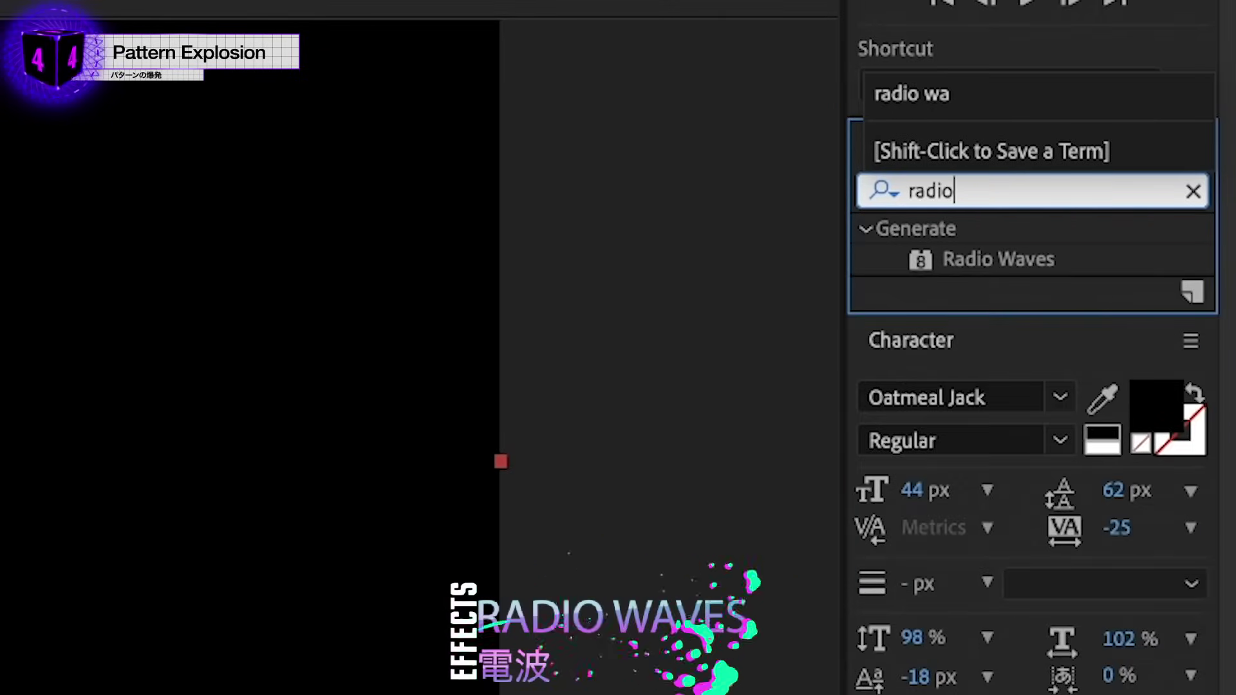
double_click(1037, 259)
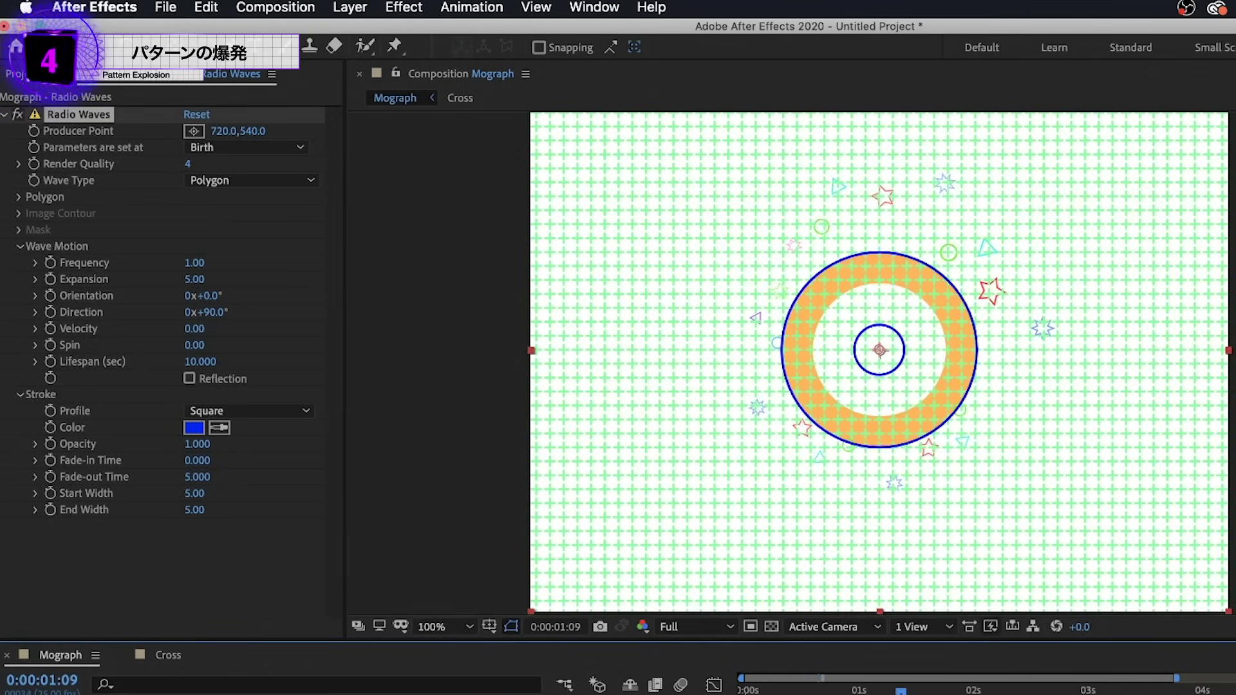
Step: Change the Radio Waves stroke colour from blue to white
click(193, 428)
drag(569, 634, 393, 516)
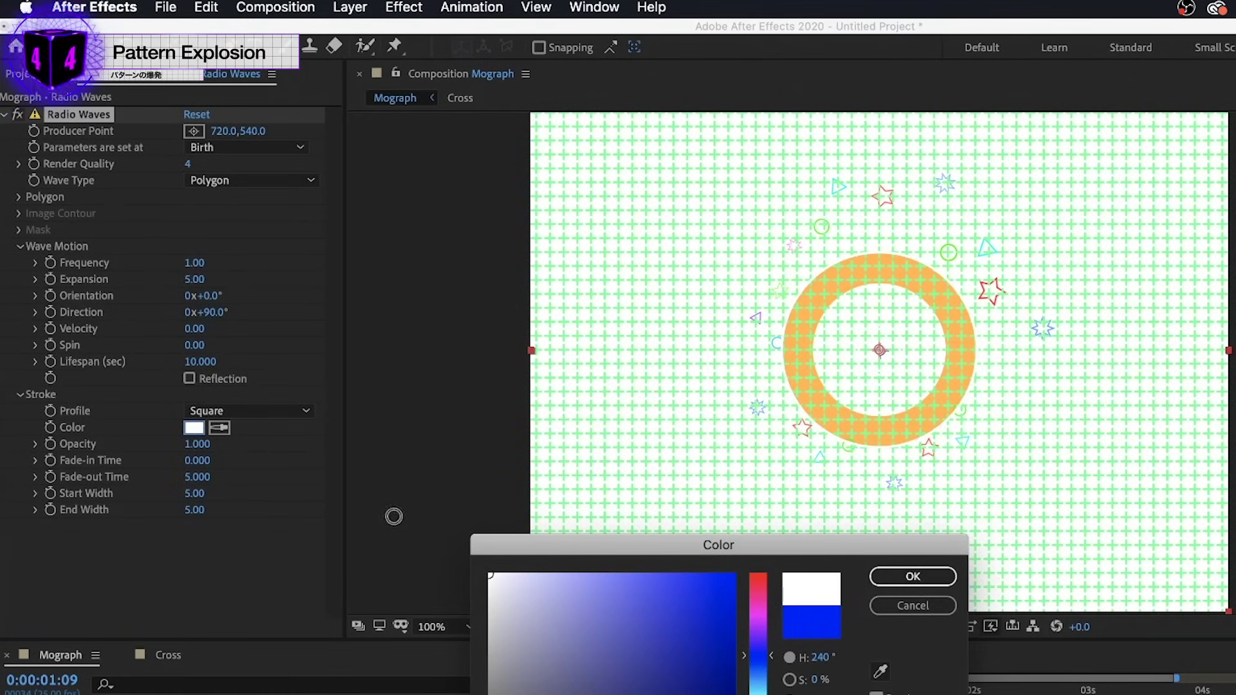
key(Return)
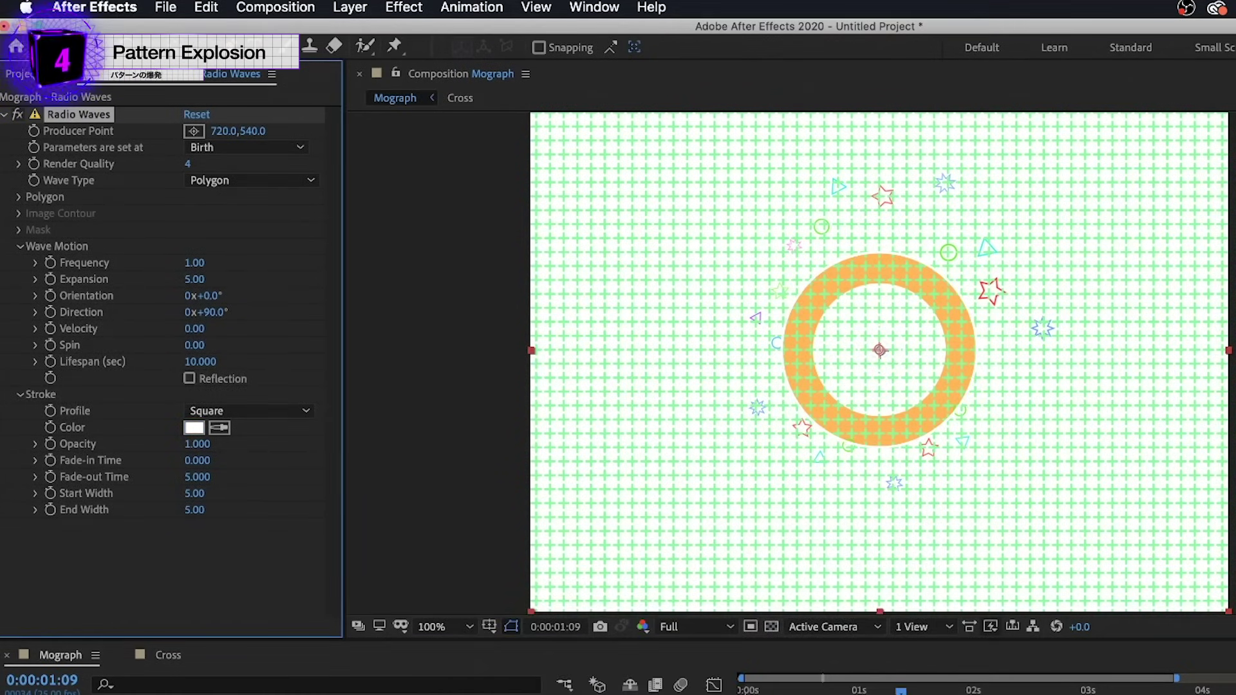
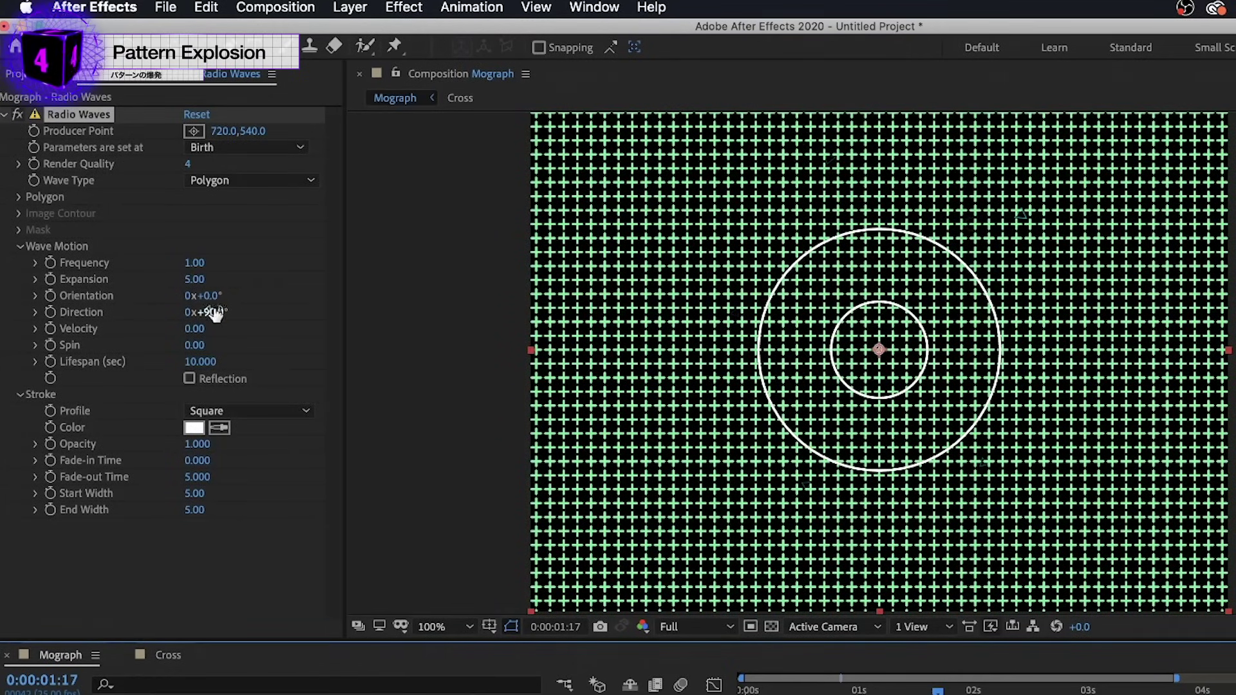
Step: Give Radio Waves an Expansion of 15.40, Stroke Start Width 100 and End Width 1
click(194, 281)
drag(222, 282, 300, 288)
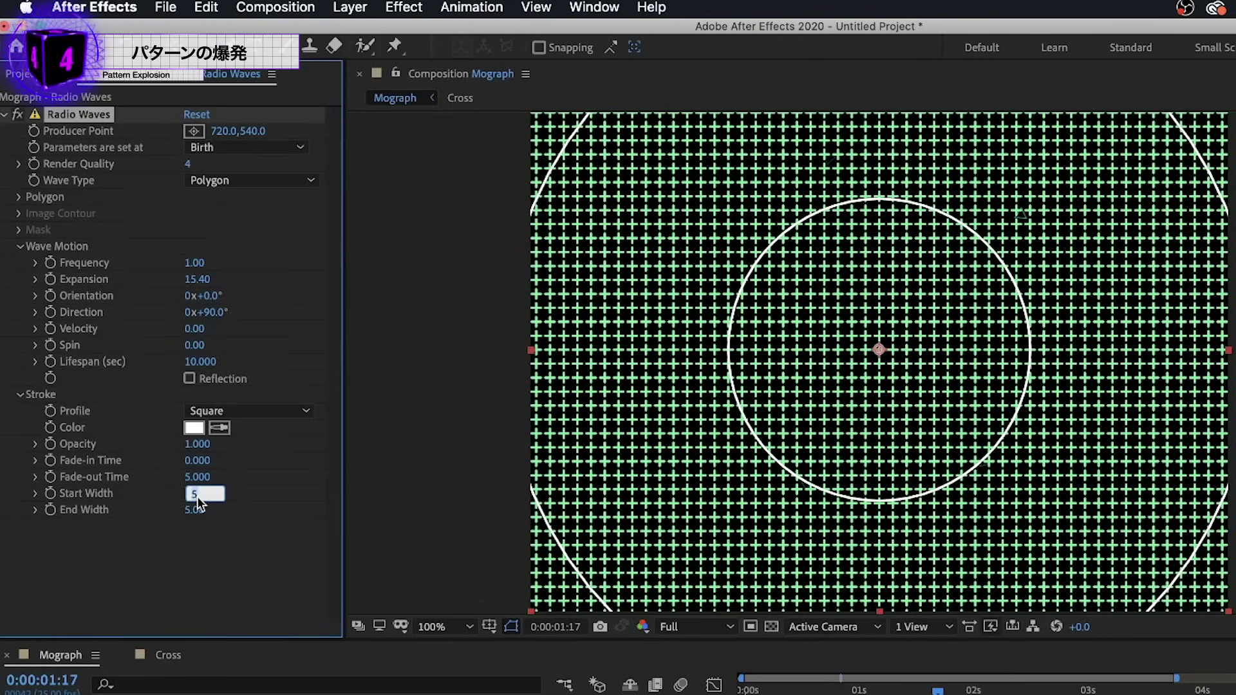
text(100)
key(Return)
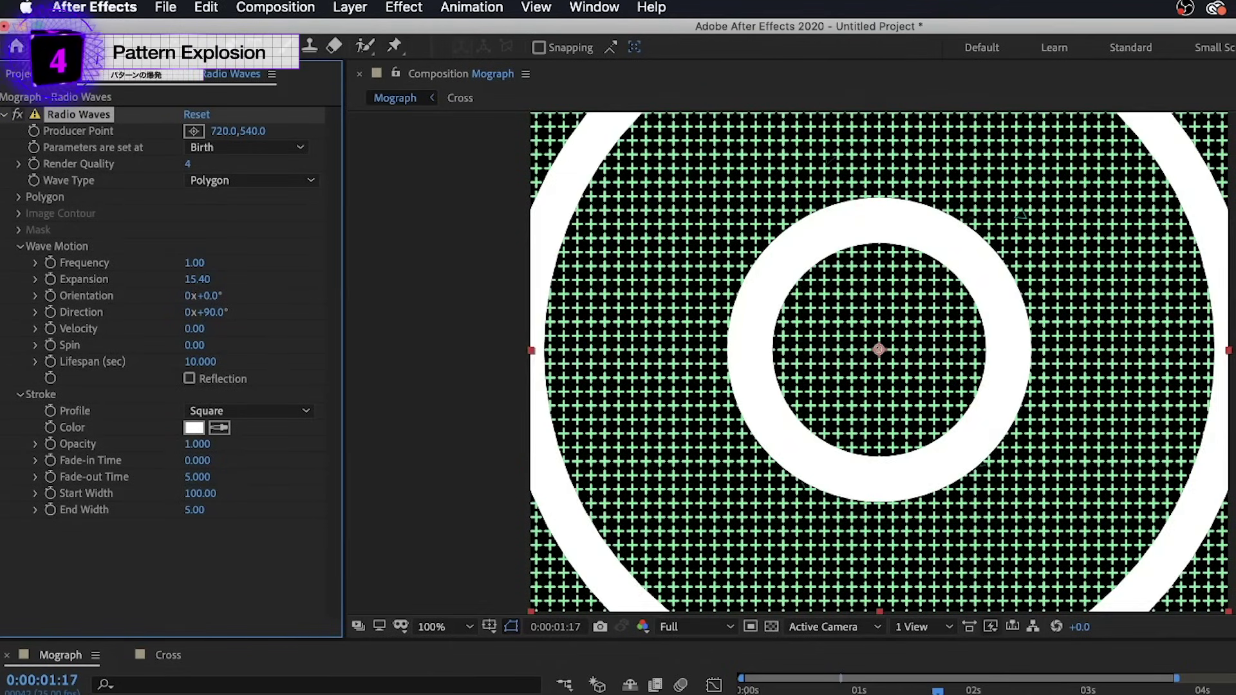
click(193, 509)
text(1)
key(Return)
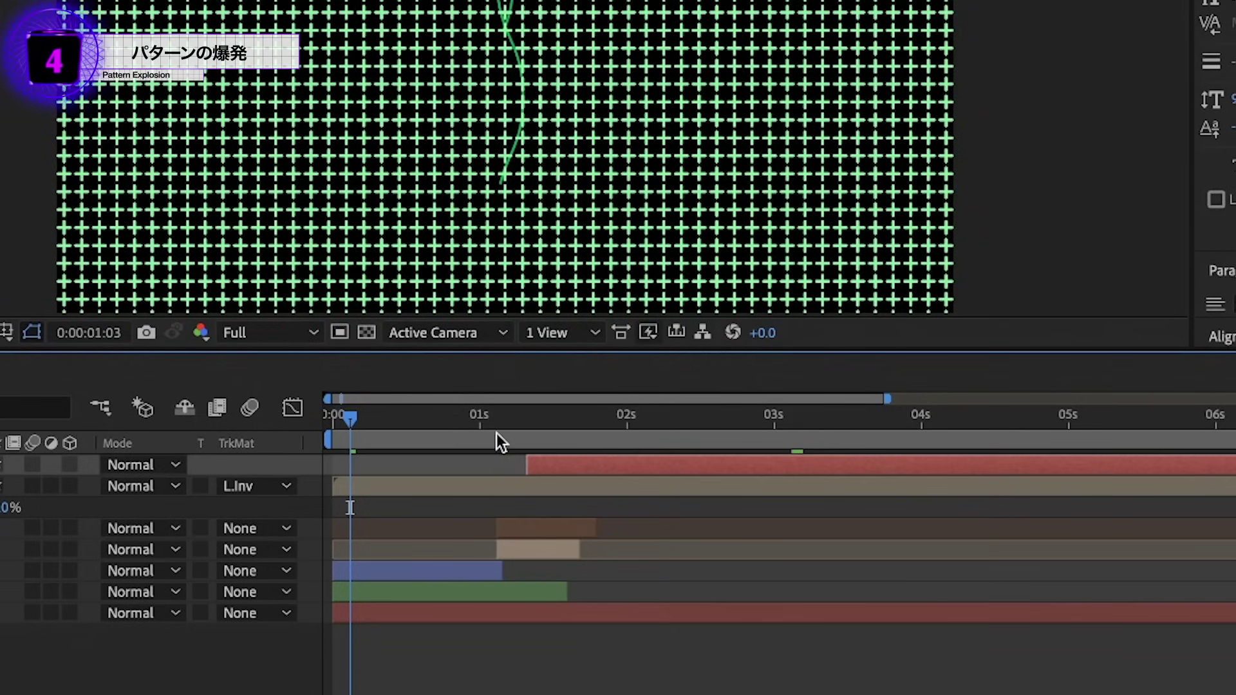
drag(497, 433, 996, 634)
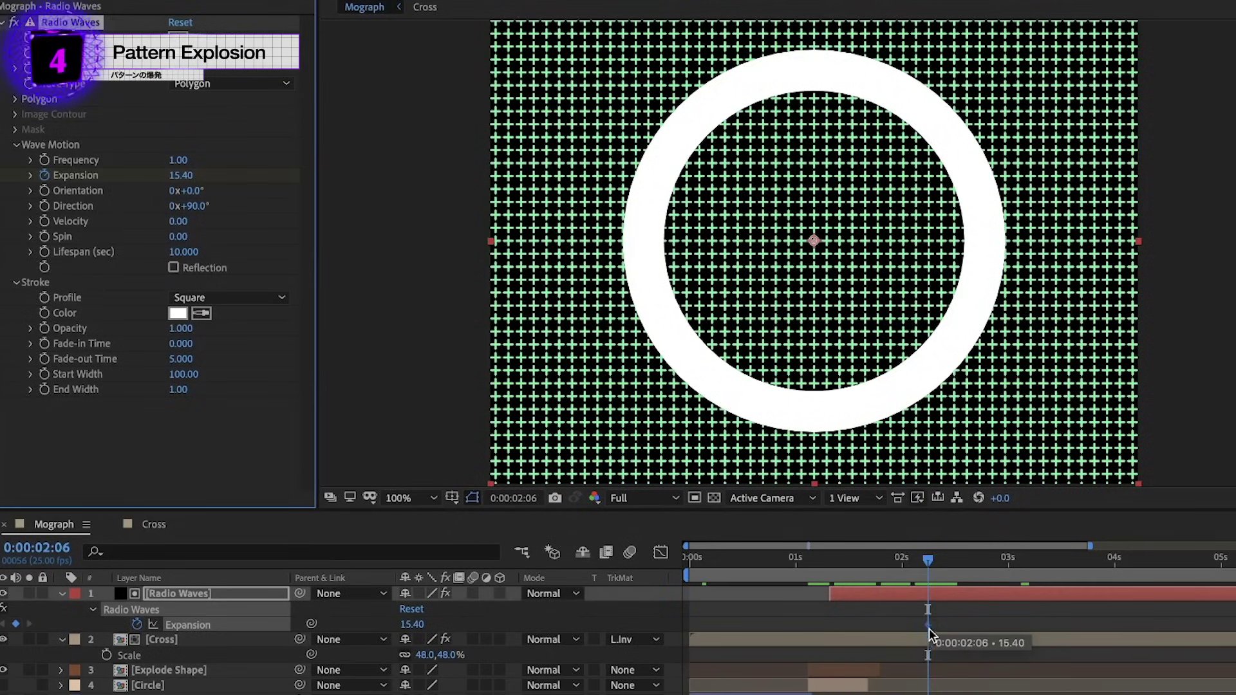
Step: Keyframe Radio Waves Expansion from 0 up to a larger value so the ring grows
click(180, 175)
text(0)
key(Return)
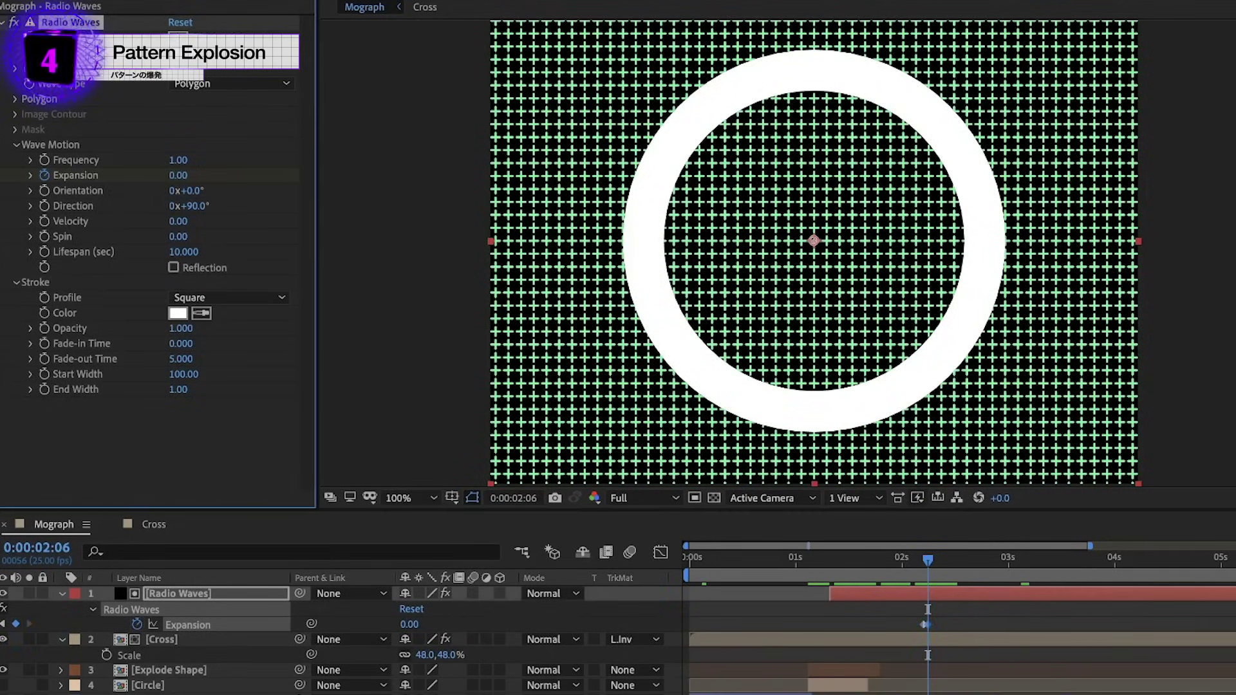
key(space)
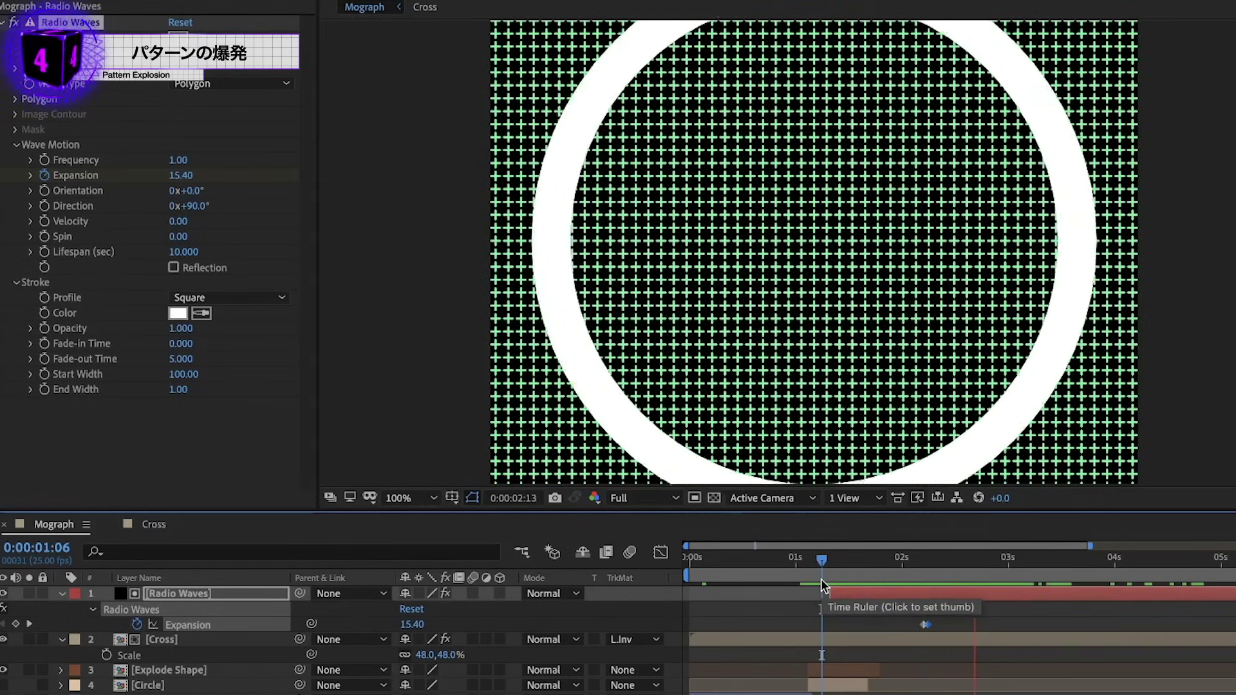
key(space)
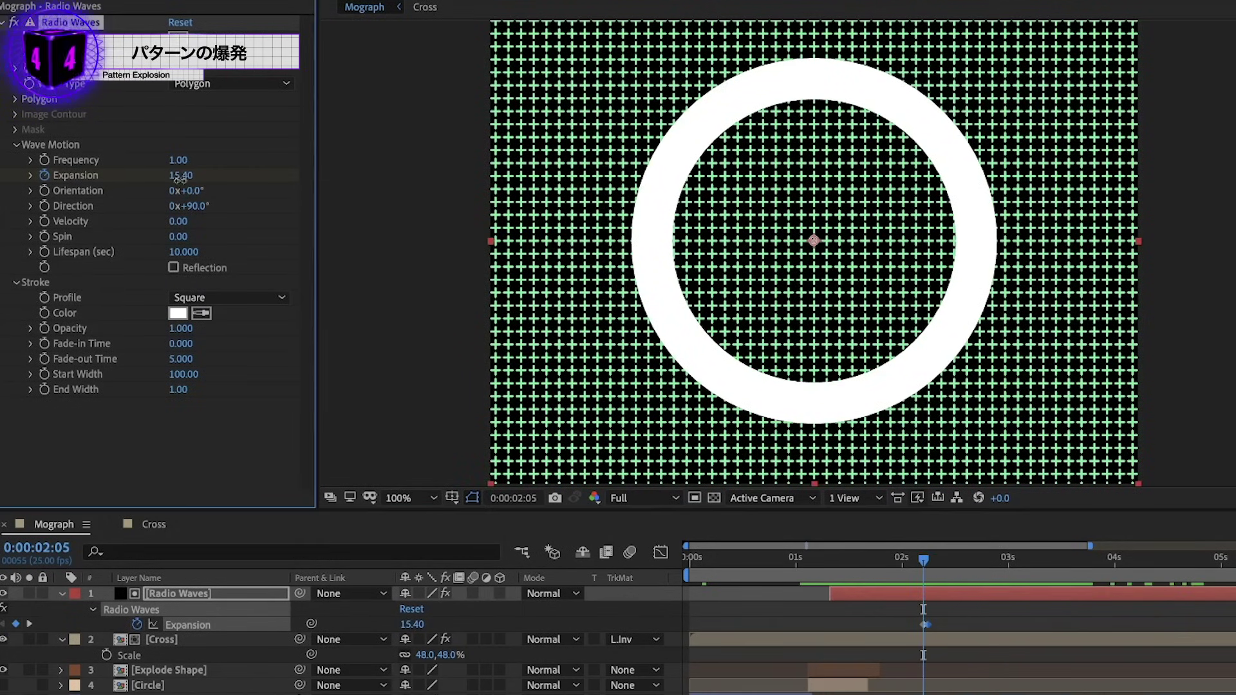
drag(180, 175, 305, 185)
mouse_move(924, 560)
mouse_down()
mouse_move(804, 563)
mouse_move(821, 561)
mouse_up()
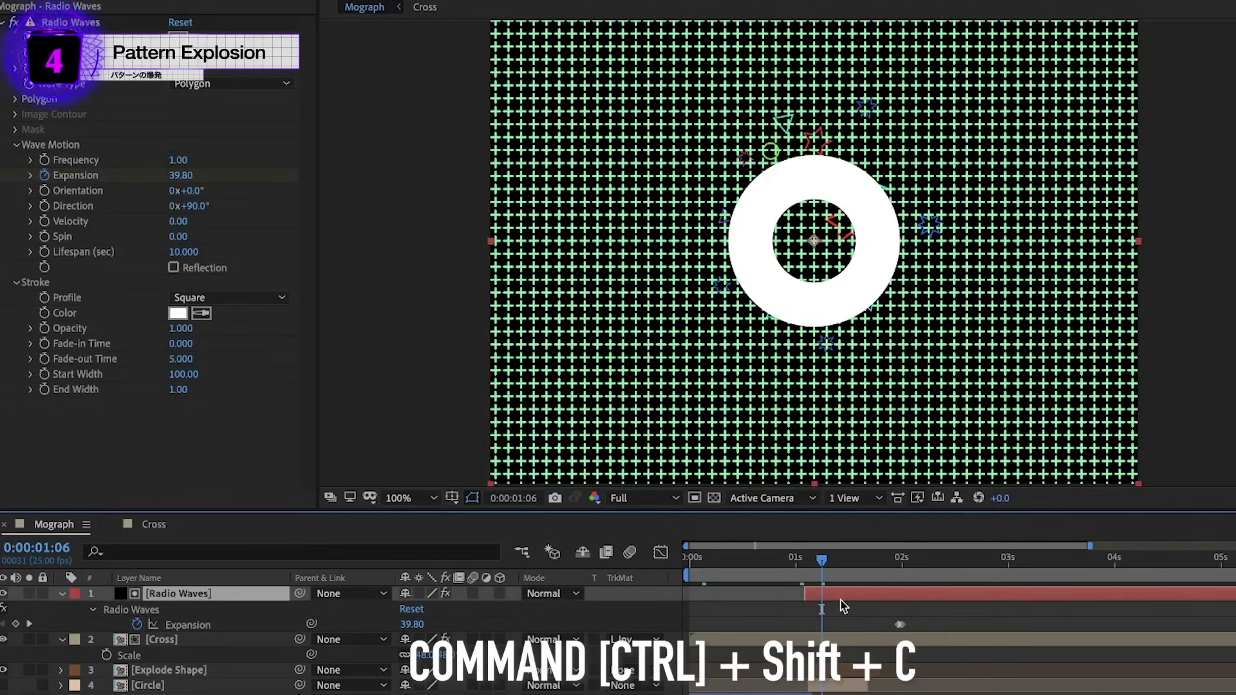
Step: Pre-compose the Radio Waves layer as 'Radio Wave'
key(ctrl+shift+c)
text(Radio Wave)
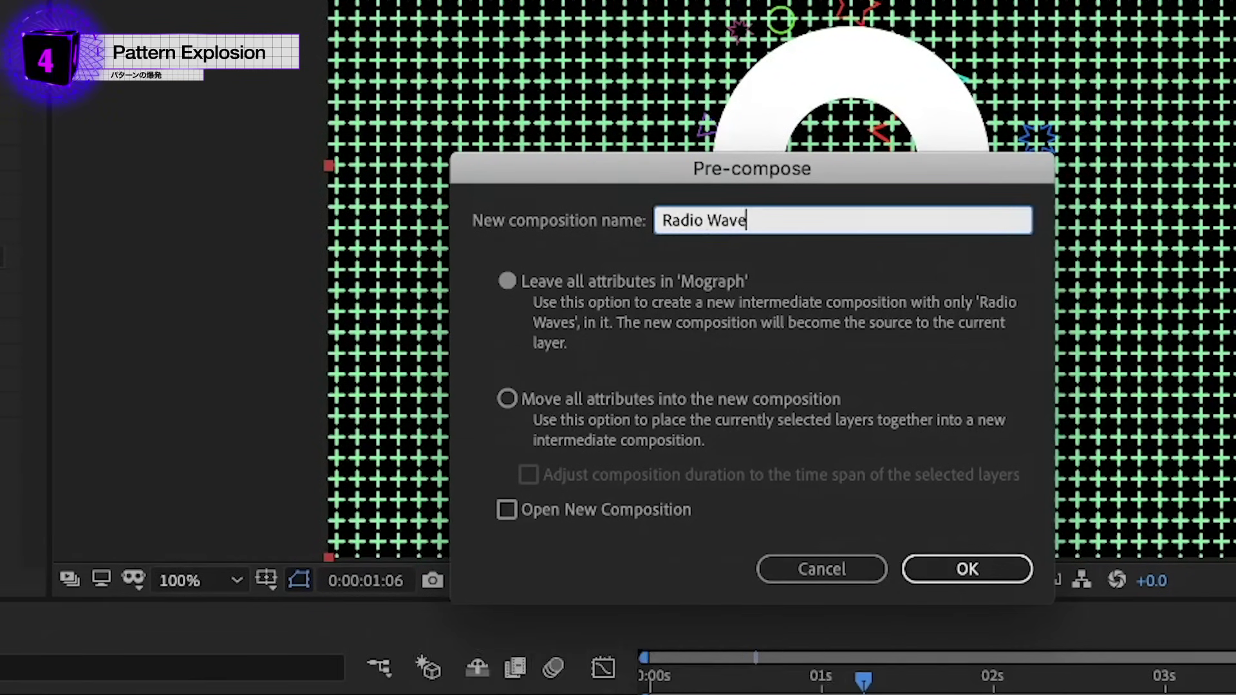
key(Return)
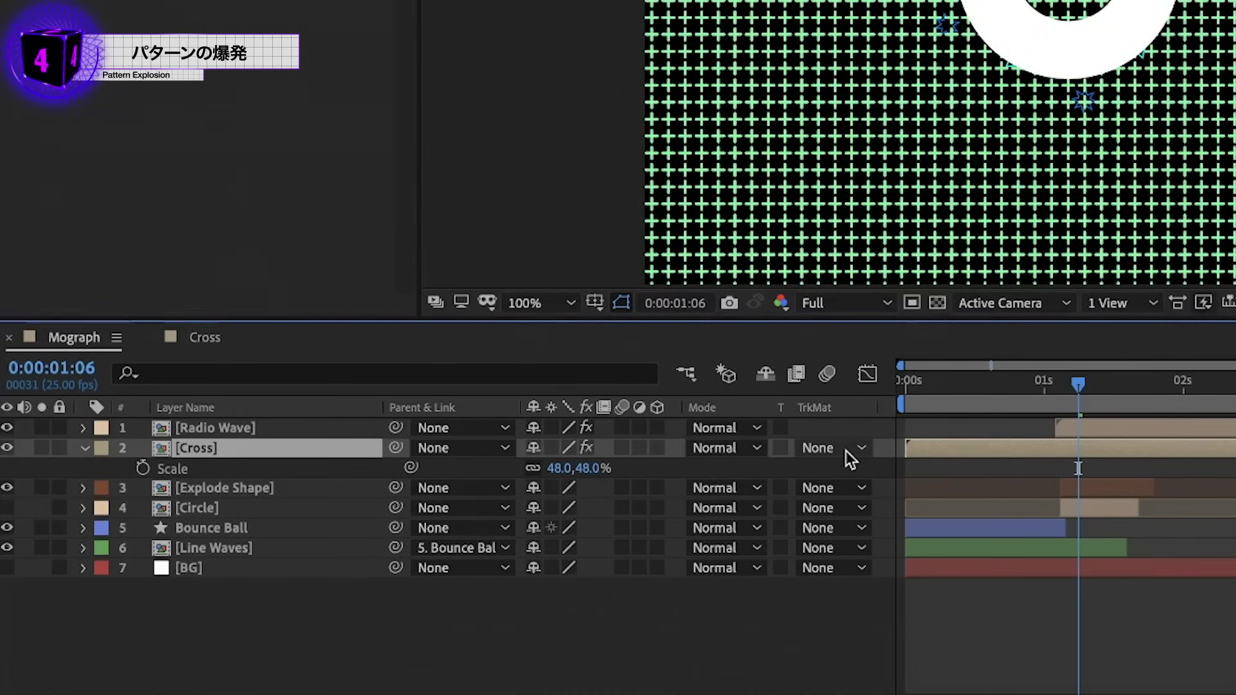
Step: Set the Cross layer's track matte to Luma Matte using Radio Wave
click(646, 611)
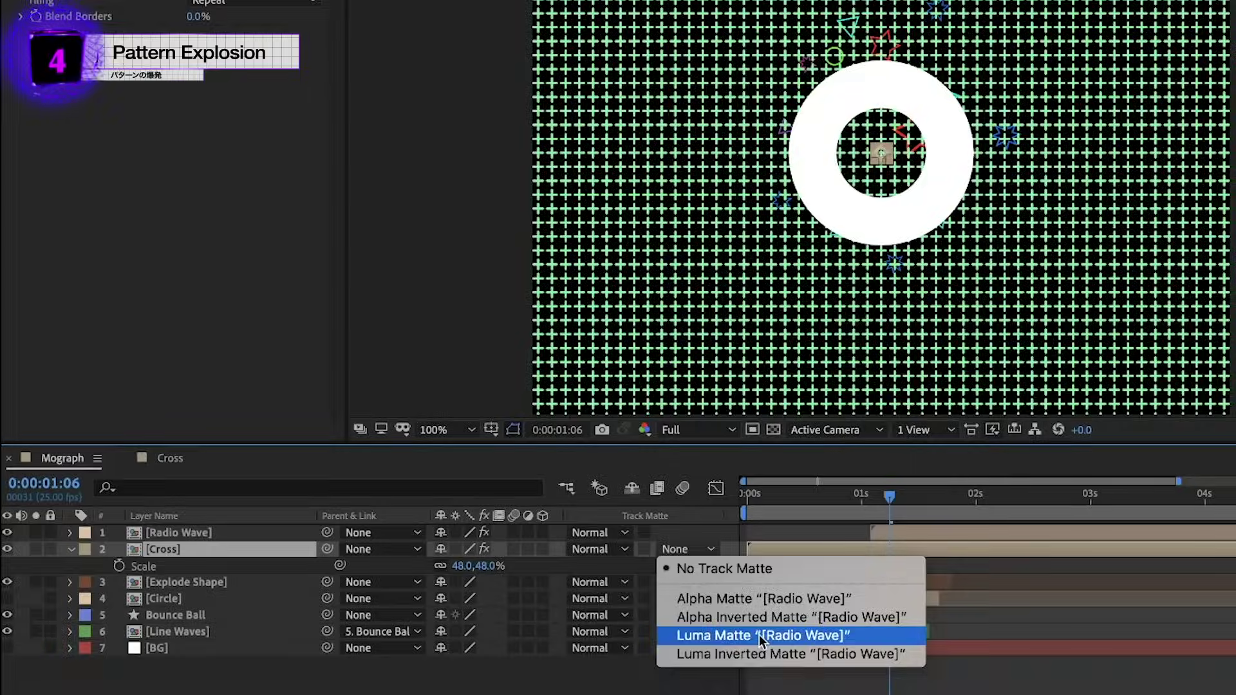
click(759, 634)
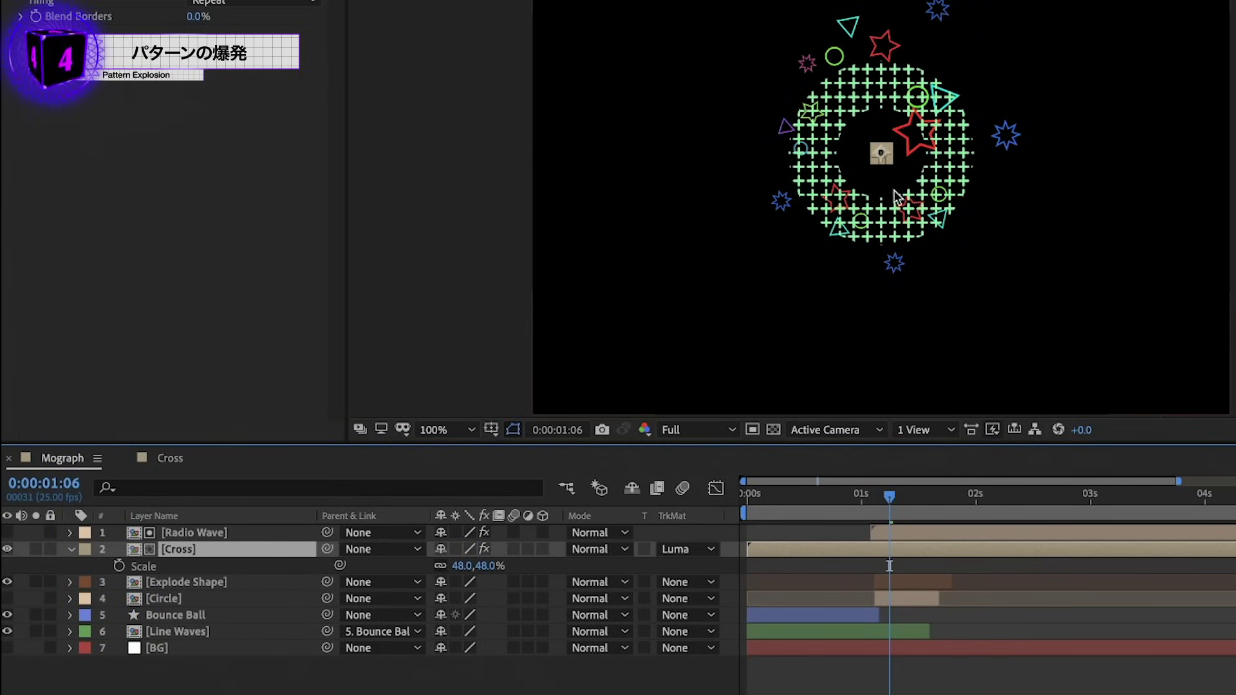
drag(890, 506, 906, 512)
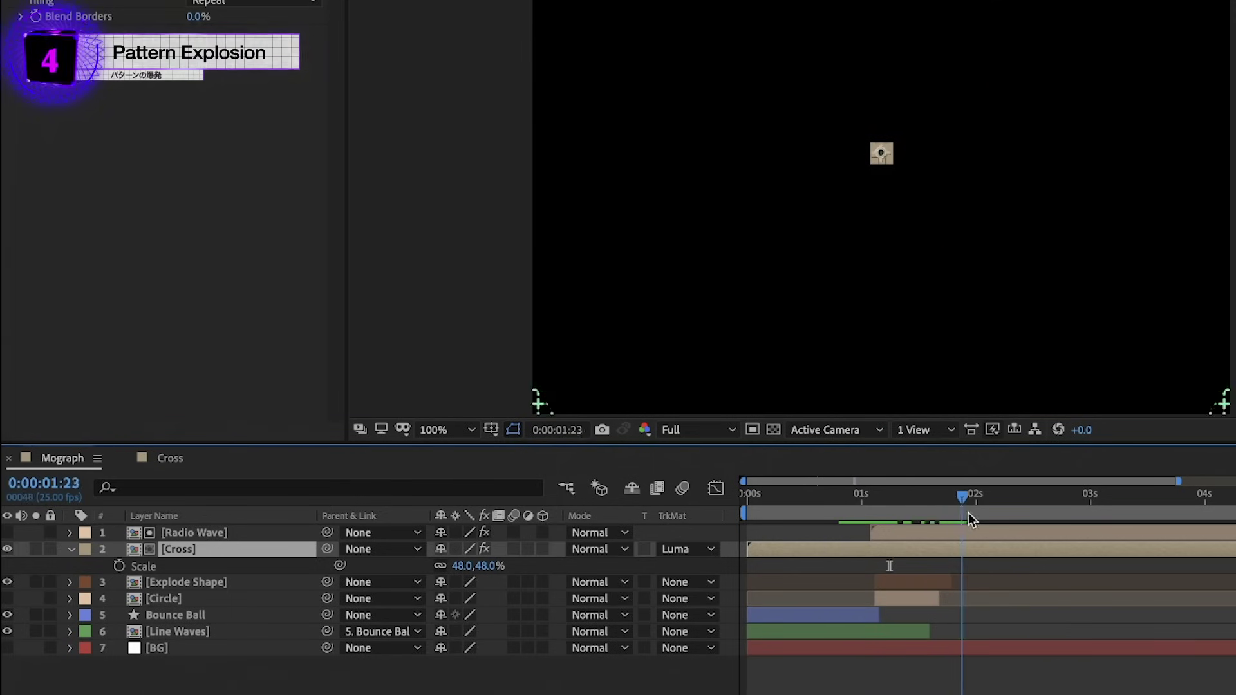
drag(906, 512, 944, 512)
Step: Hide the Radio Wave matte layer from the layer list
click(896, 583)
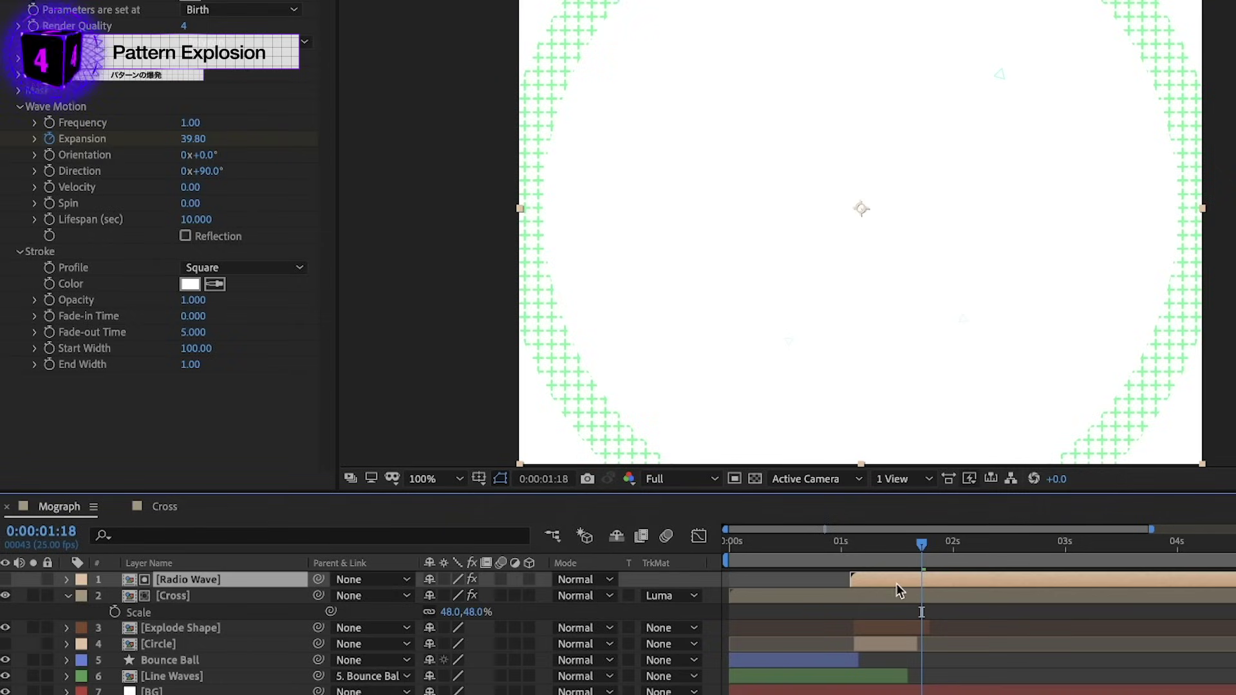
click(616, 536)
mouse_move(920, 544)
mouse_down()
mouse_move(859, 578)
mouse_move(899, 583)
mouse_up()
Step: Lower the Cross layer's opacity to 40% and play the preview
key(t)
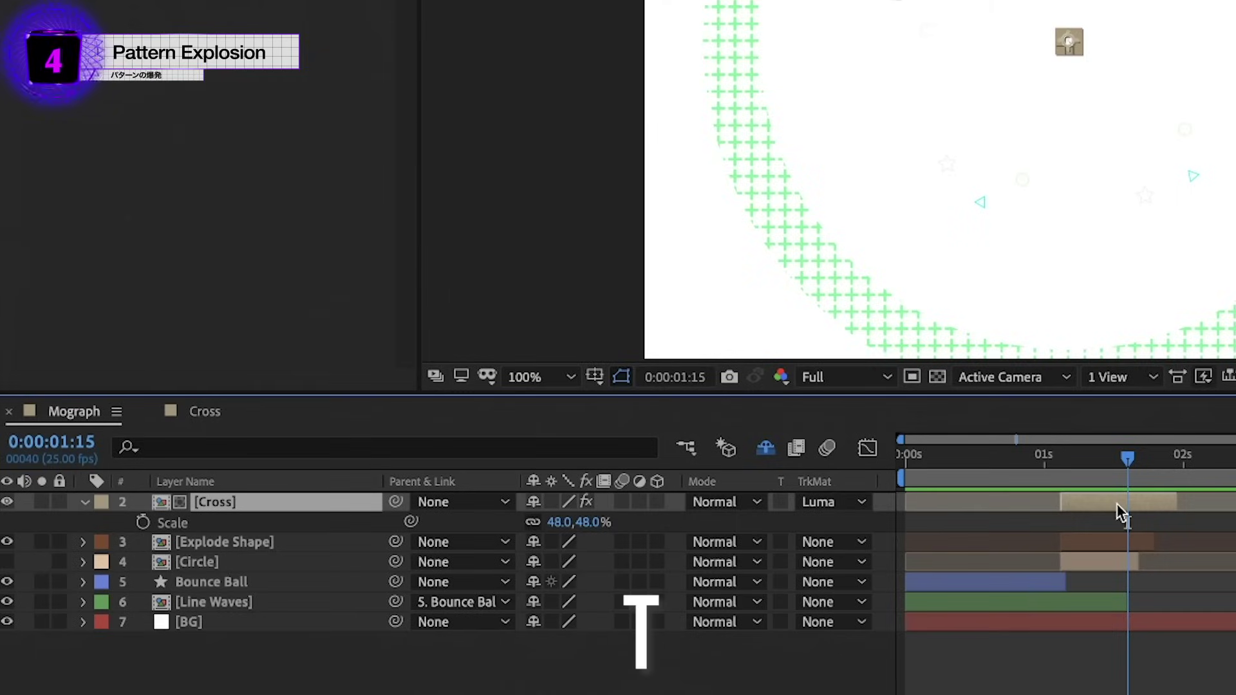
click(552, 521)
text(40)
key(Return)
key(space)
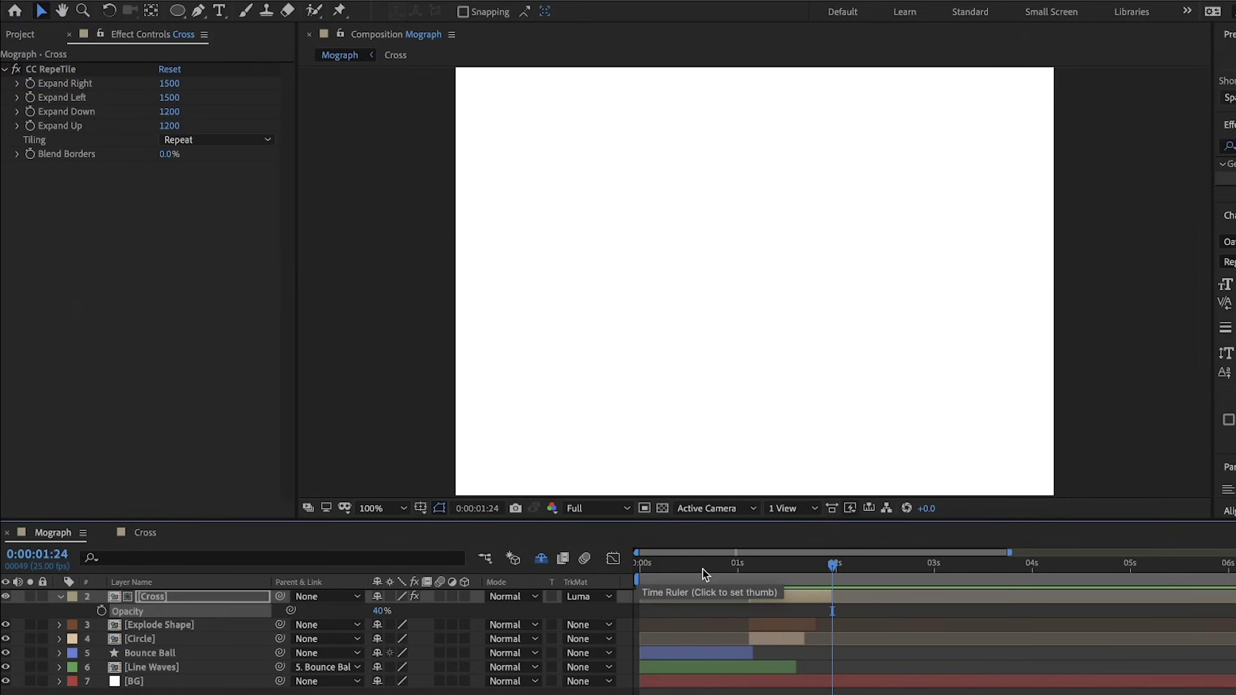
Step: Create a new ellipse shape layer with an ellipse width of 10
click(735, 565)
drag(739, 570, 804, 570)
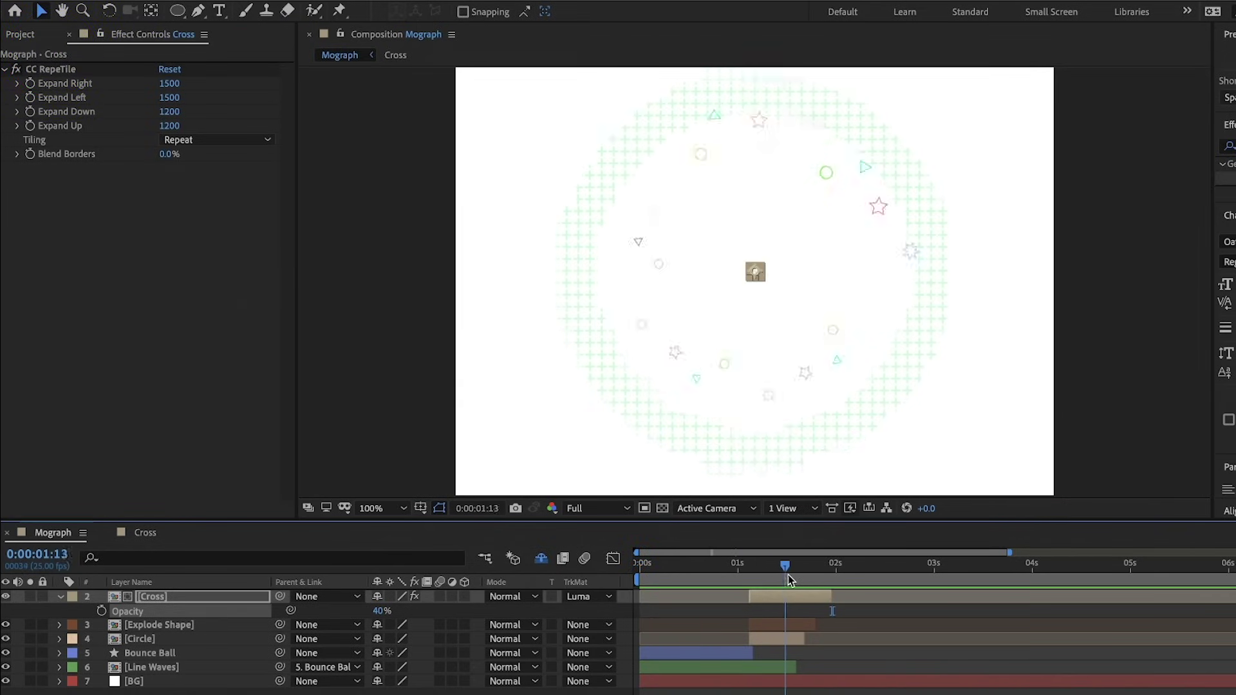
click(805, 610)
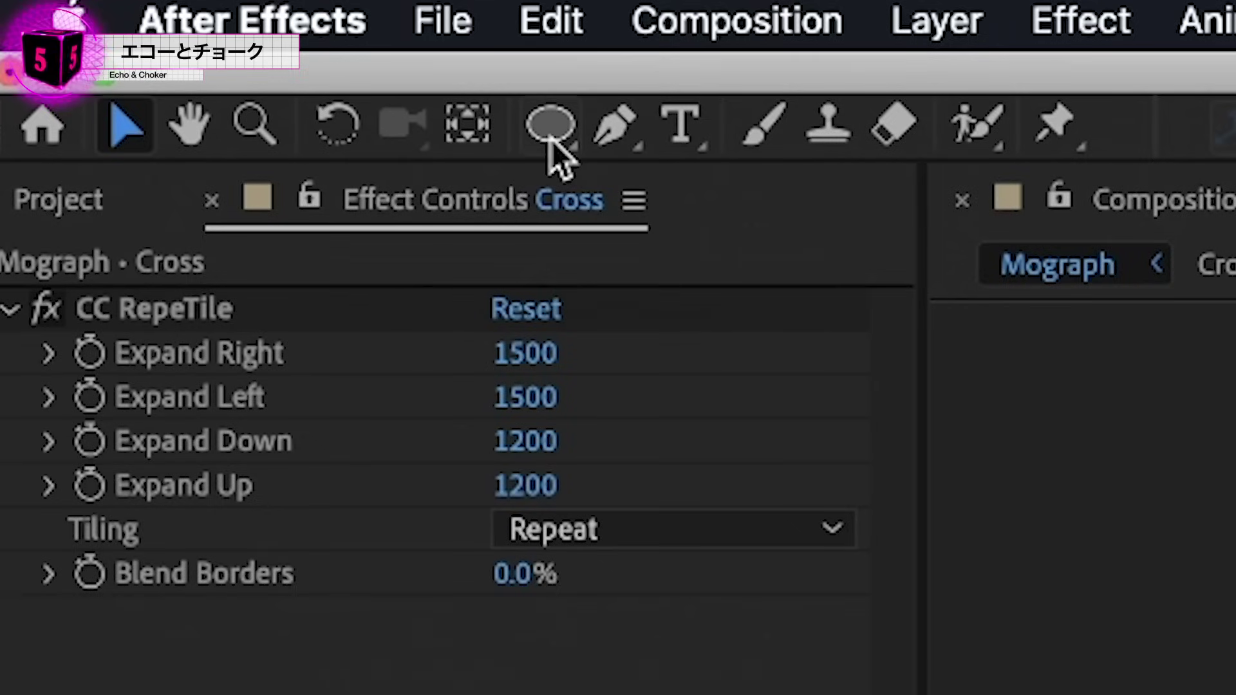
double_click(177, 11)
text(10)
key(Return)
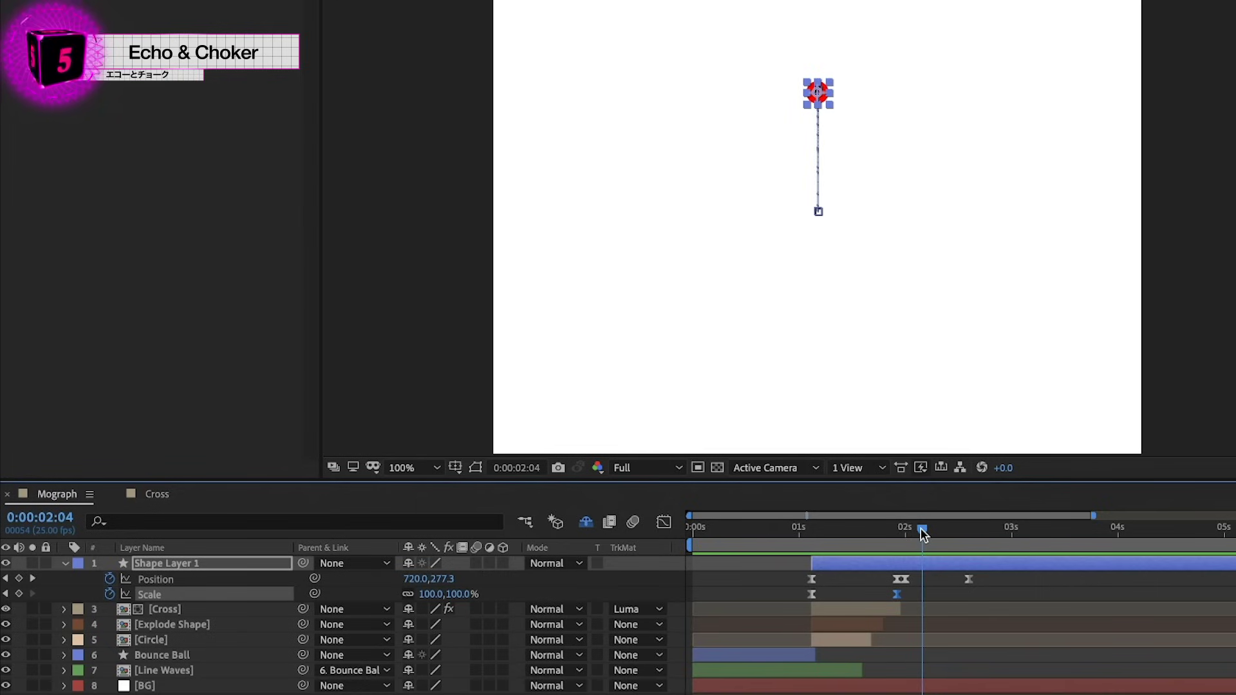
Step: Trim Shape Layer 1 to end at 0:00:02:15
drag(920, 527, 965, 537)
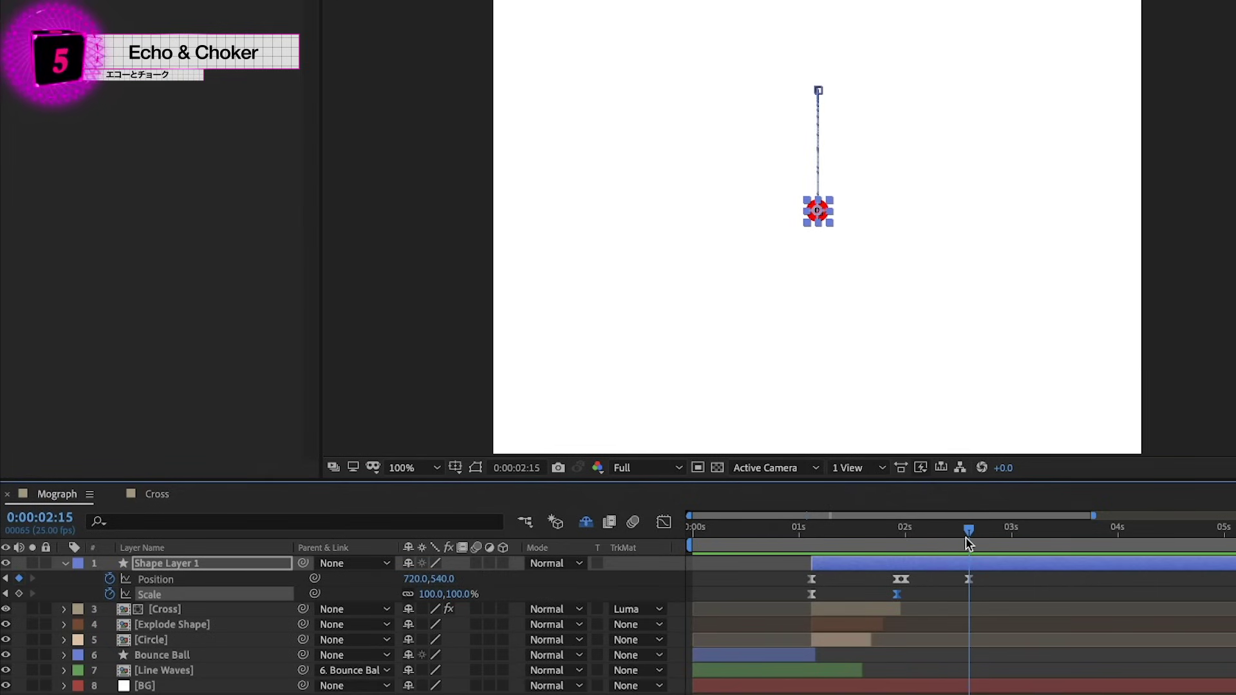
key(alt+bracketright)
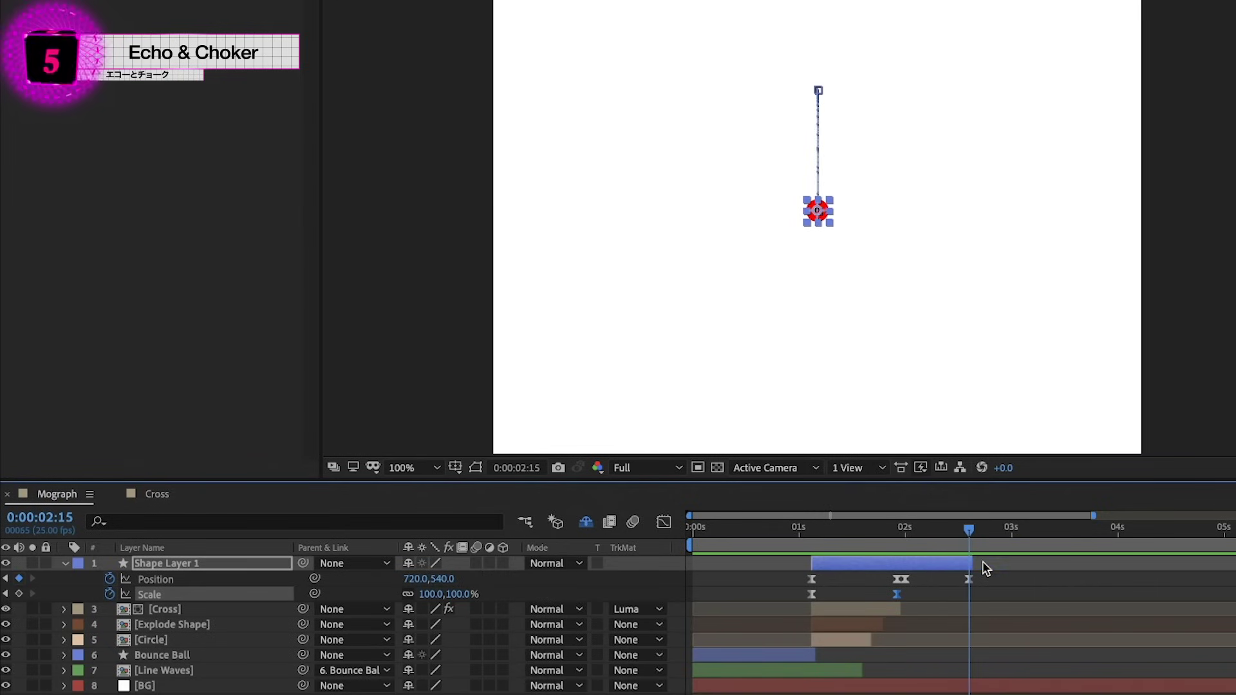
mouse_move(969, 530)
mouse_down()
mouse_move(834, 532)
mouse_move(987, 561)
mouse_move(879, 567)
mouse_up()
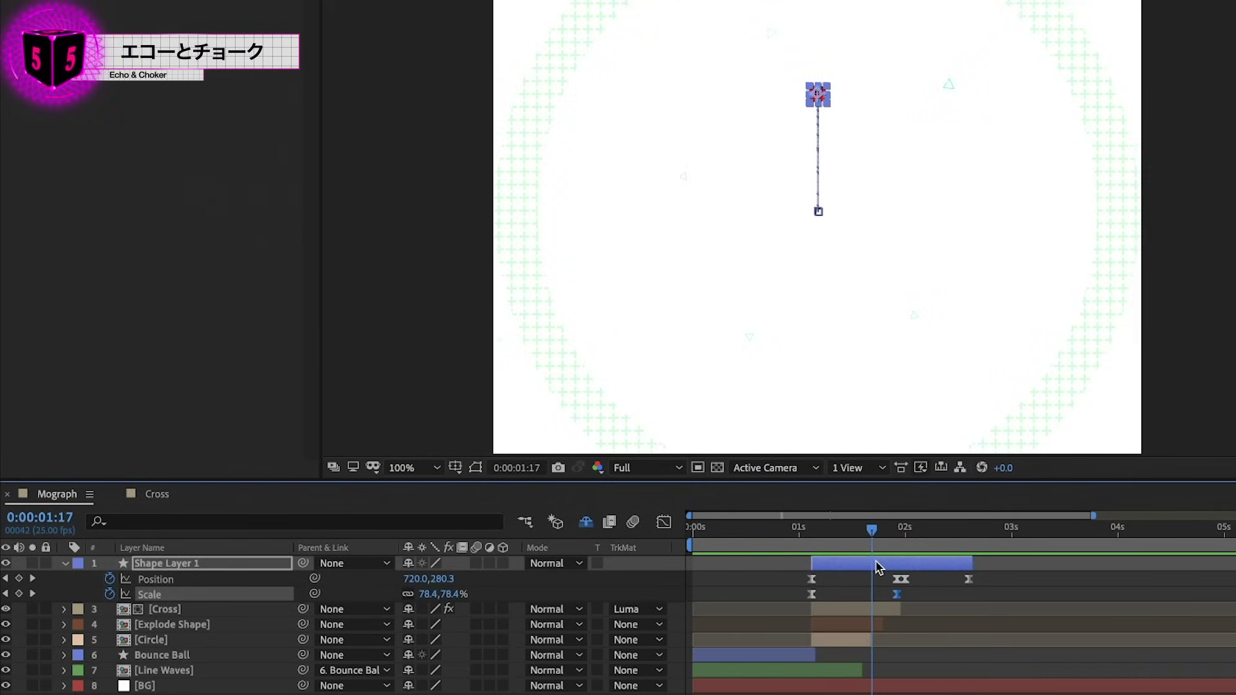
click(945, 569)
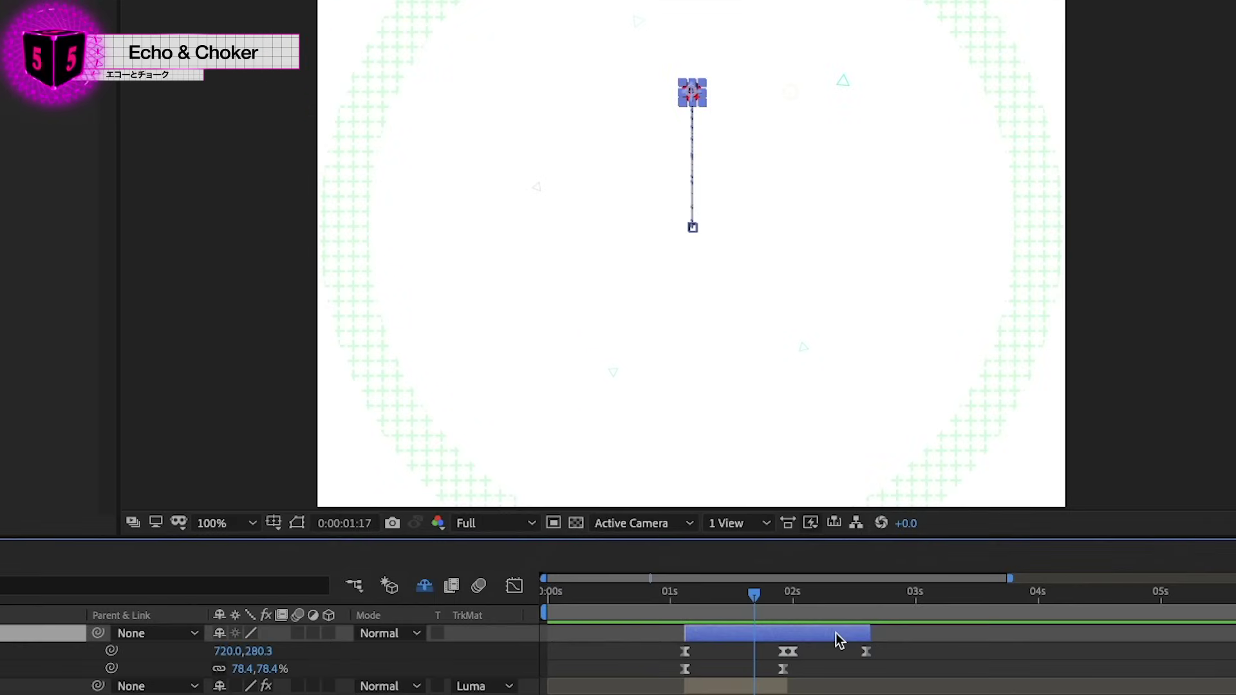
Step: Pre-compose the red ball shape layer as 'Ball' and search effects for 'echo'
key(ctrl+shift+c)
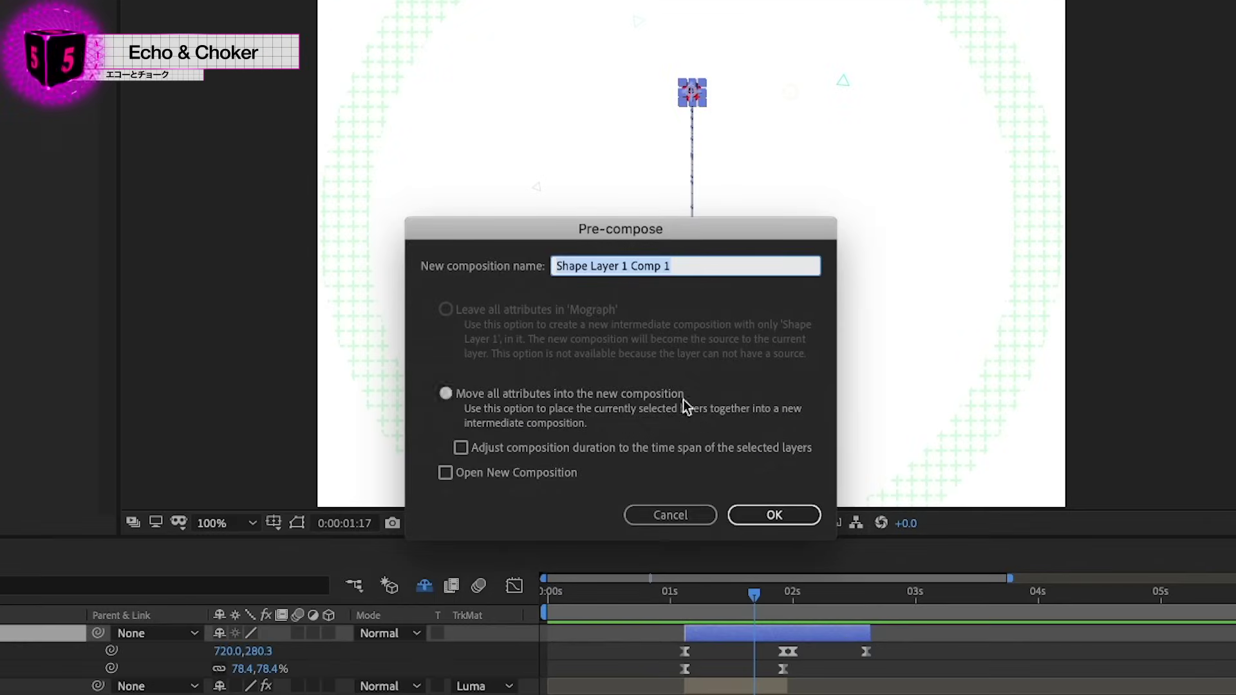
text(Ball)
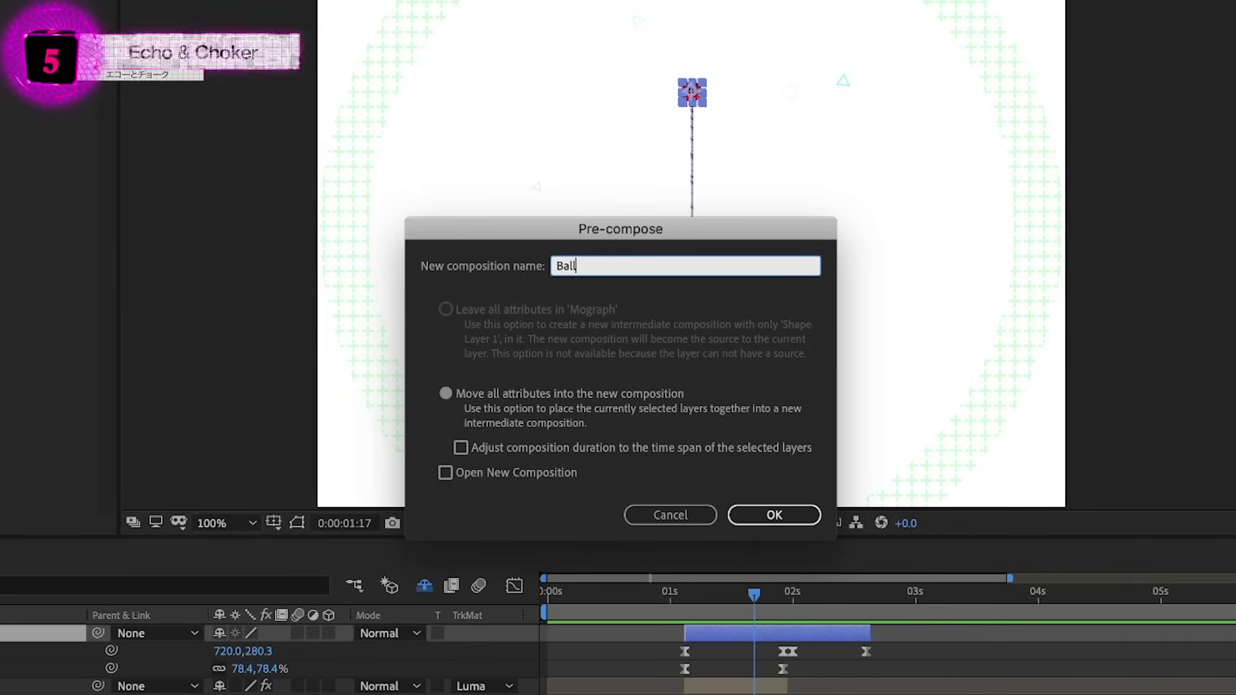
key(Return)
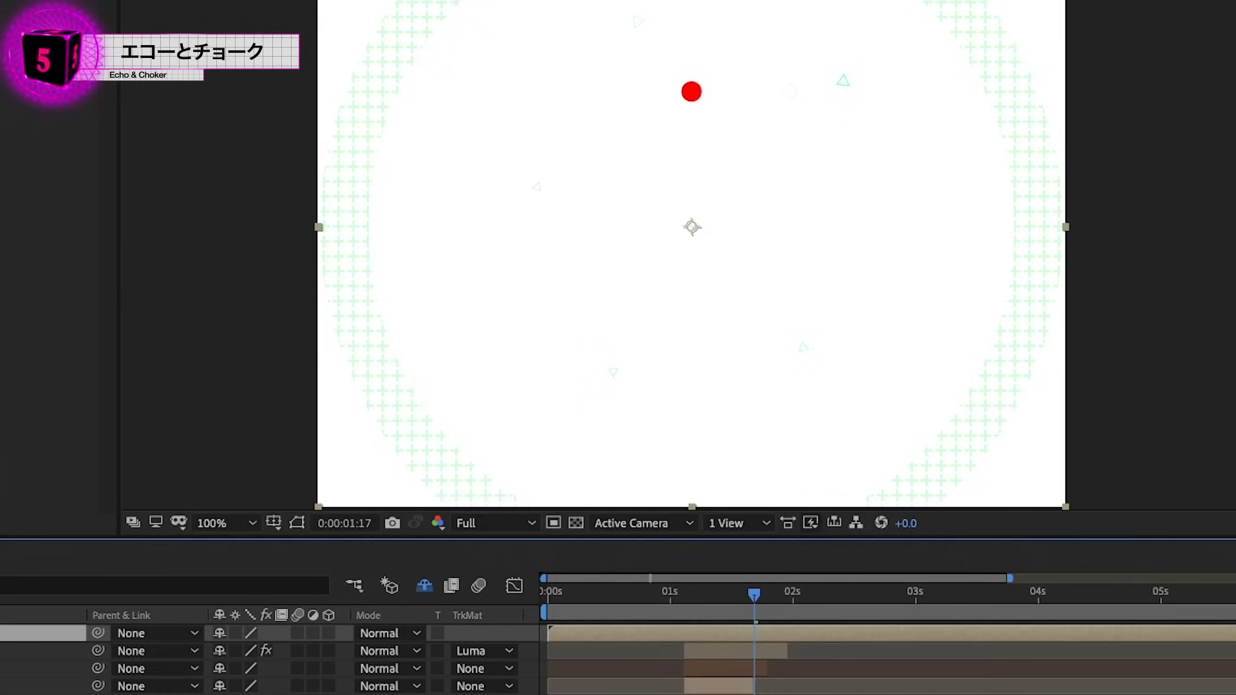
drag(678, 597, 887, 607)
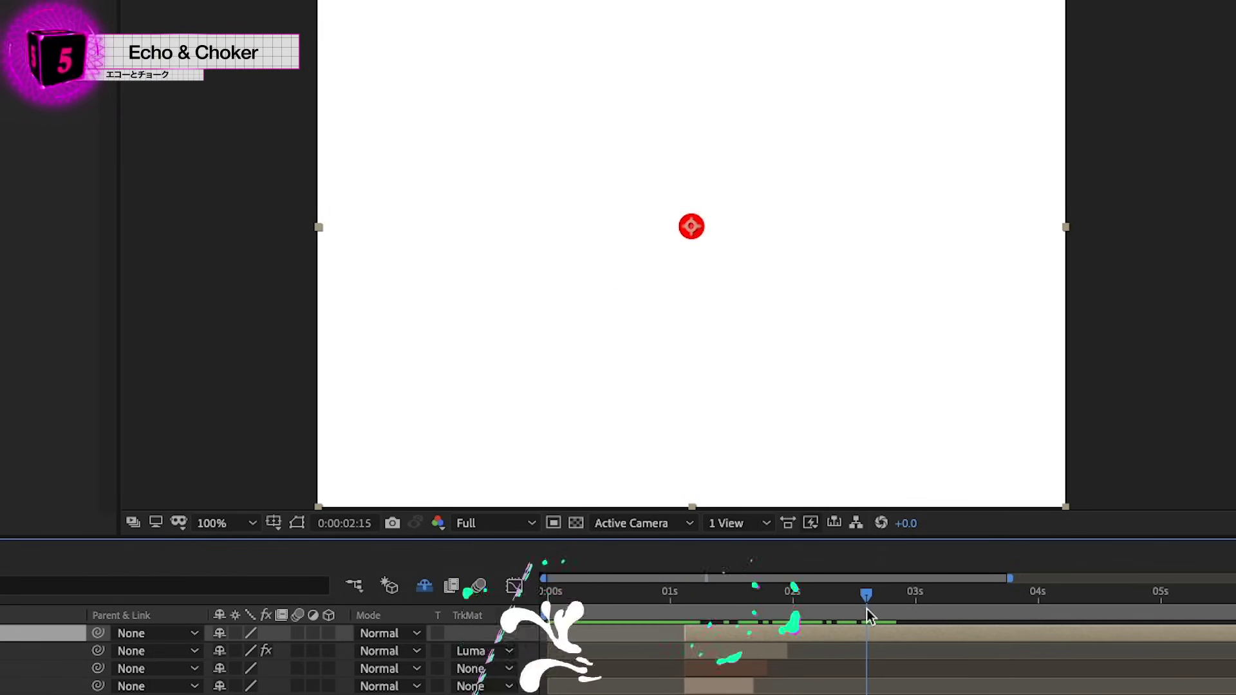
text(echo)
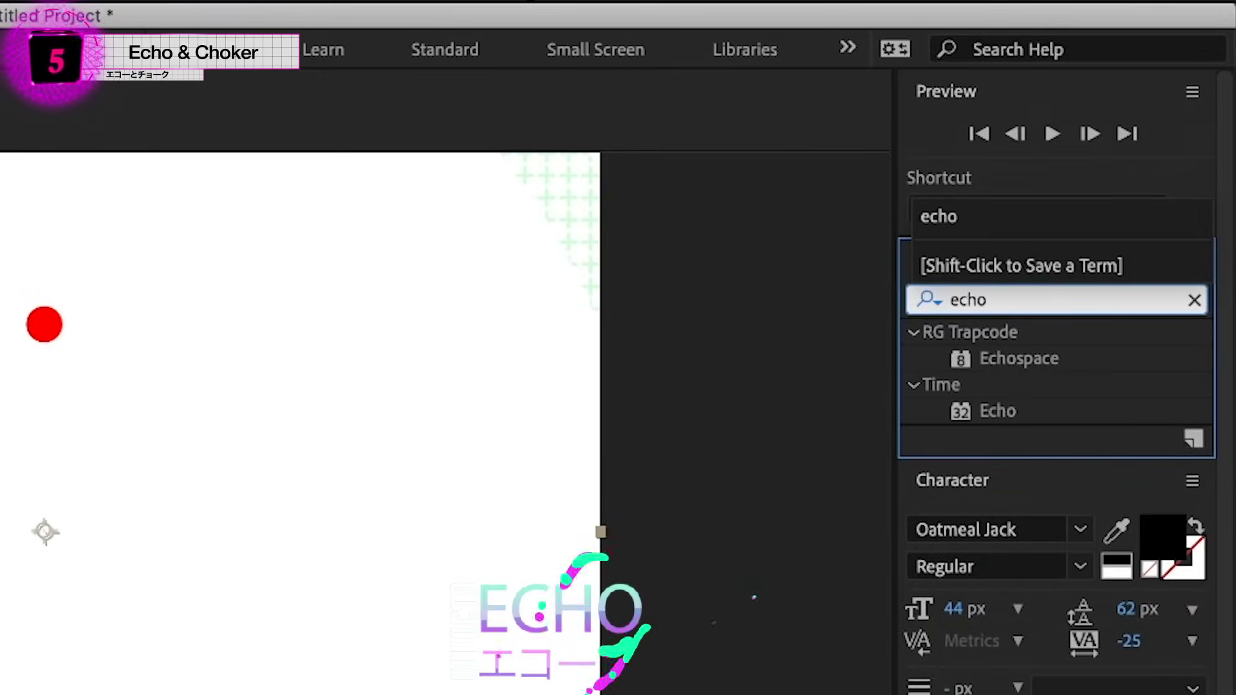
Step: Apply Echo to Ball with Echo Time -0.006 and 23 echoes, then search 'choke'
double_click(985, 409)
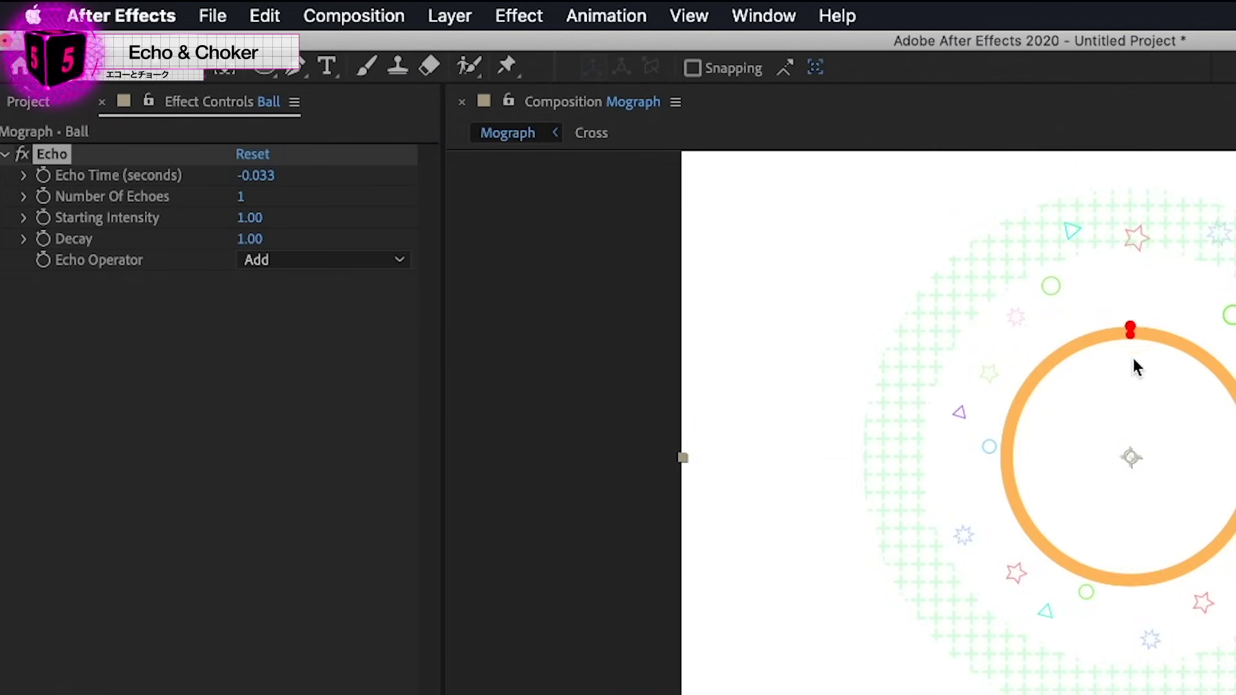
click(269, 173)
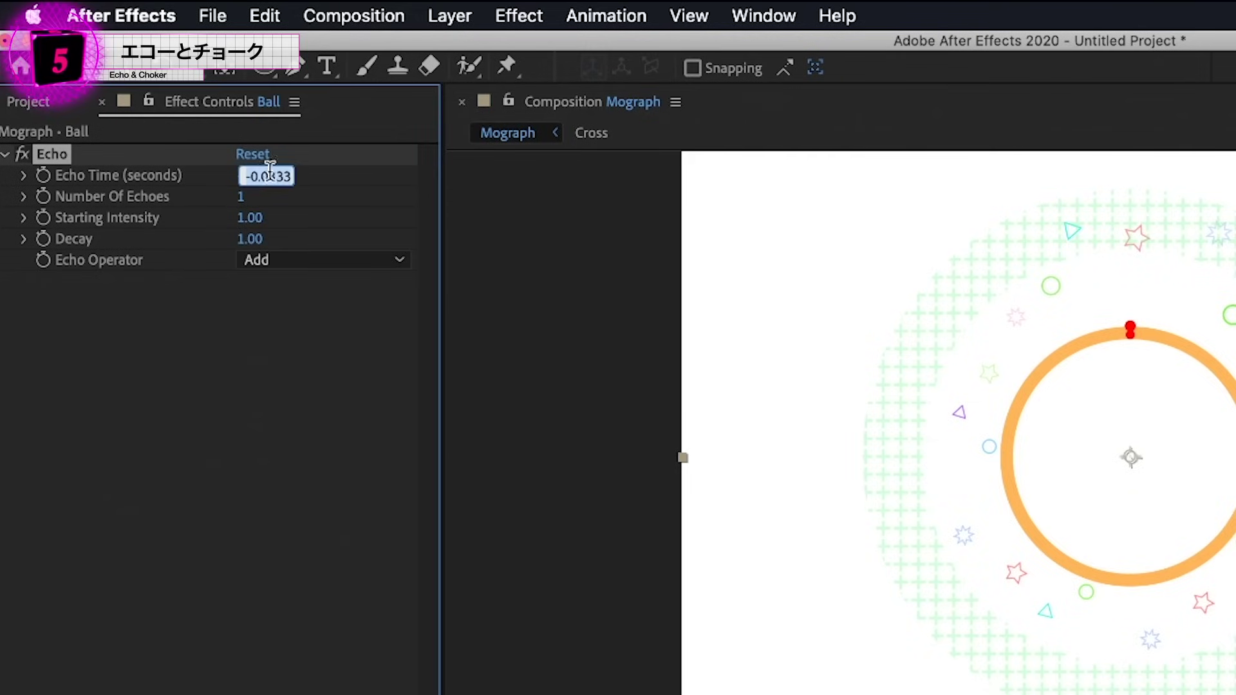
key(Right)
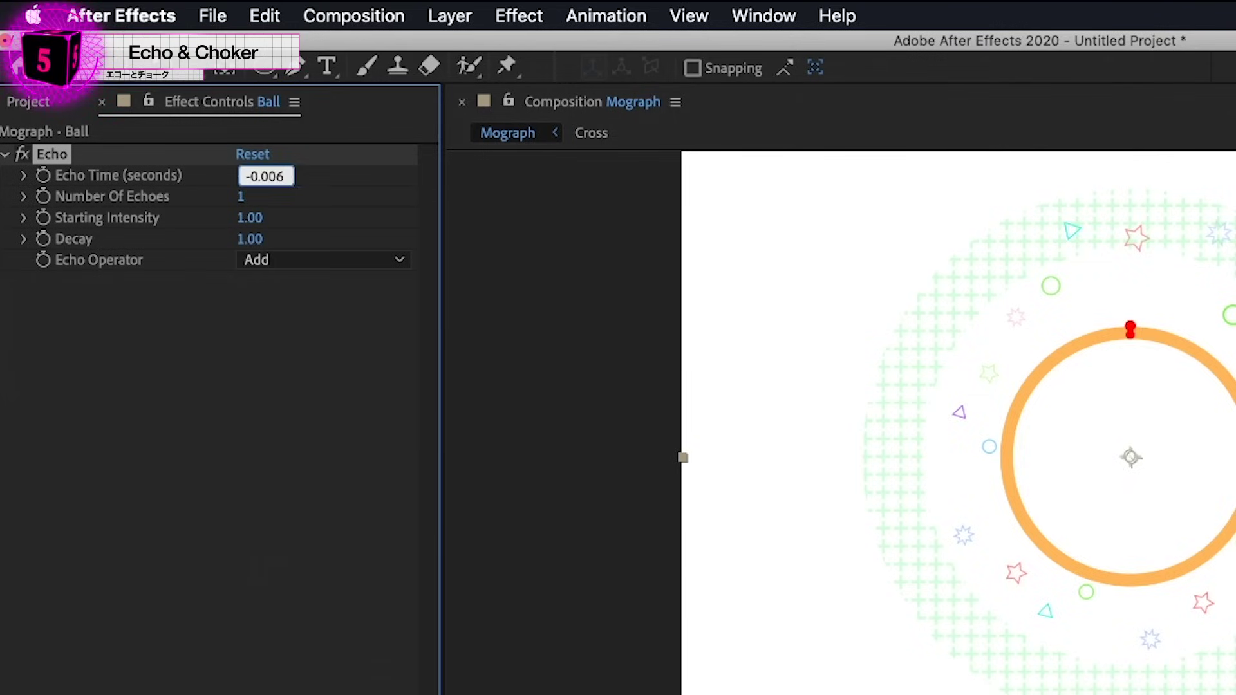
key(Return)
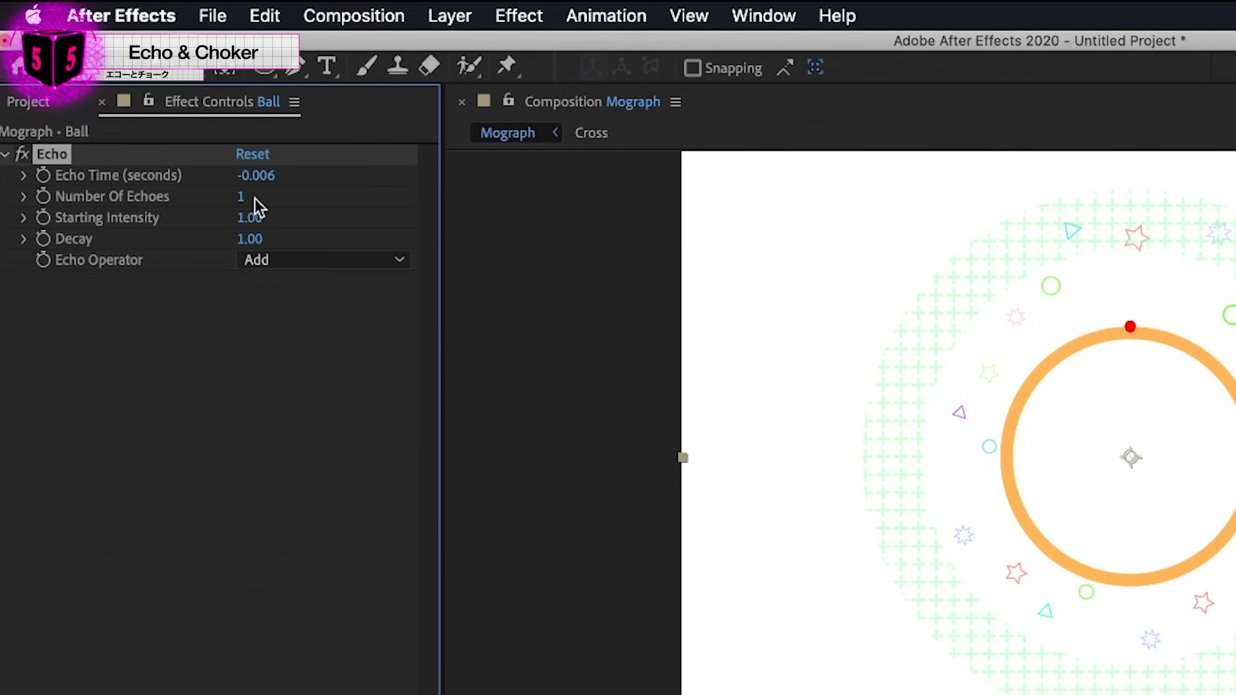
drag(250, 195, 338, 202)
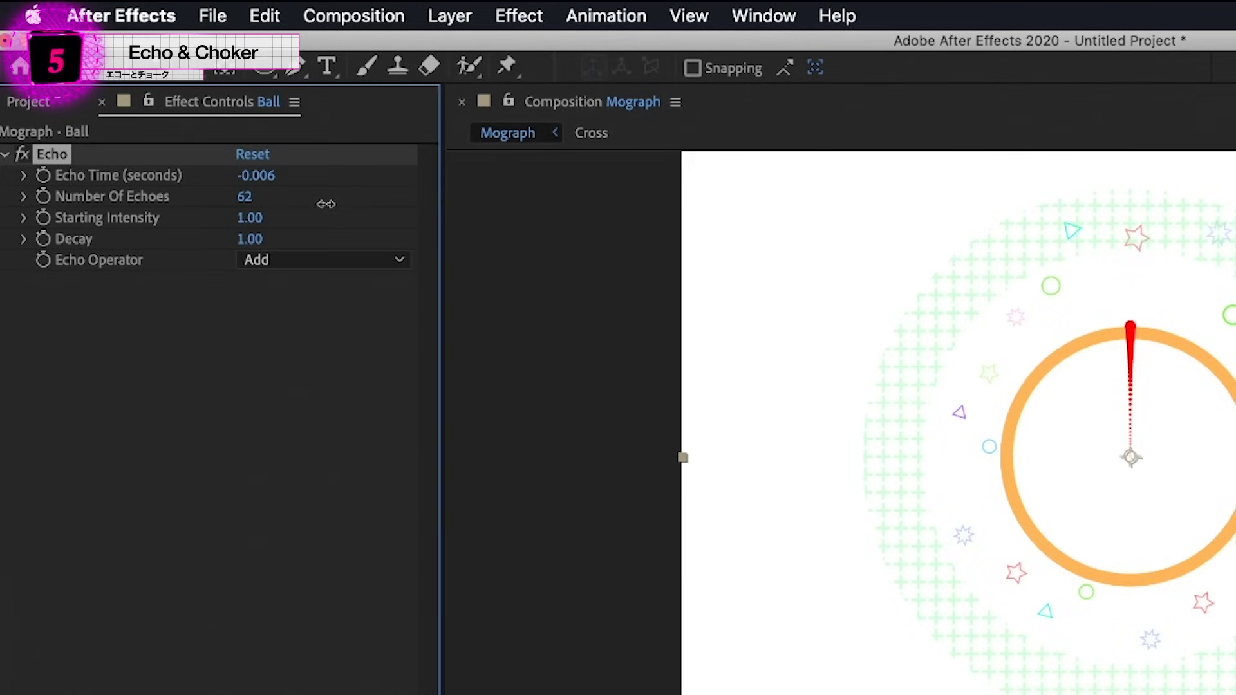
drag(314, 206, 281, 208)
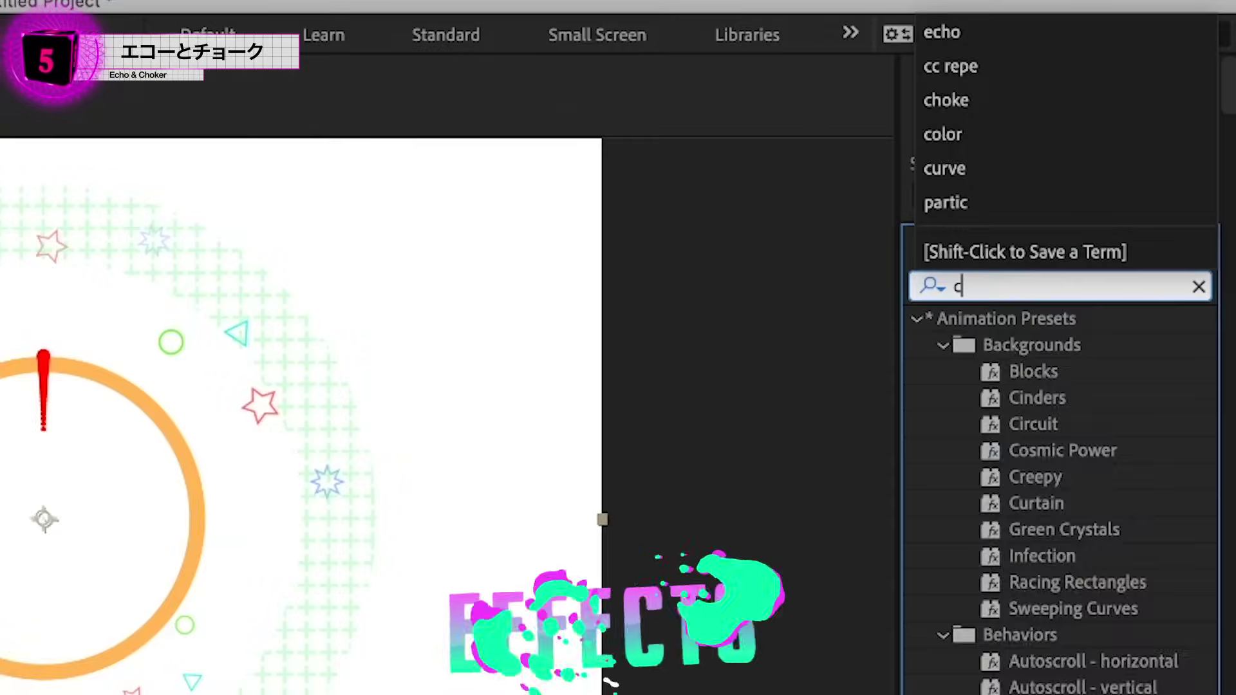
text(hoke)
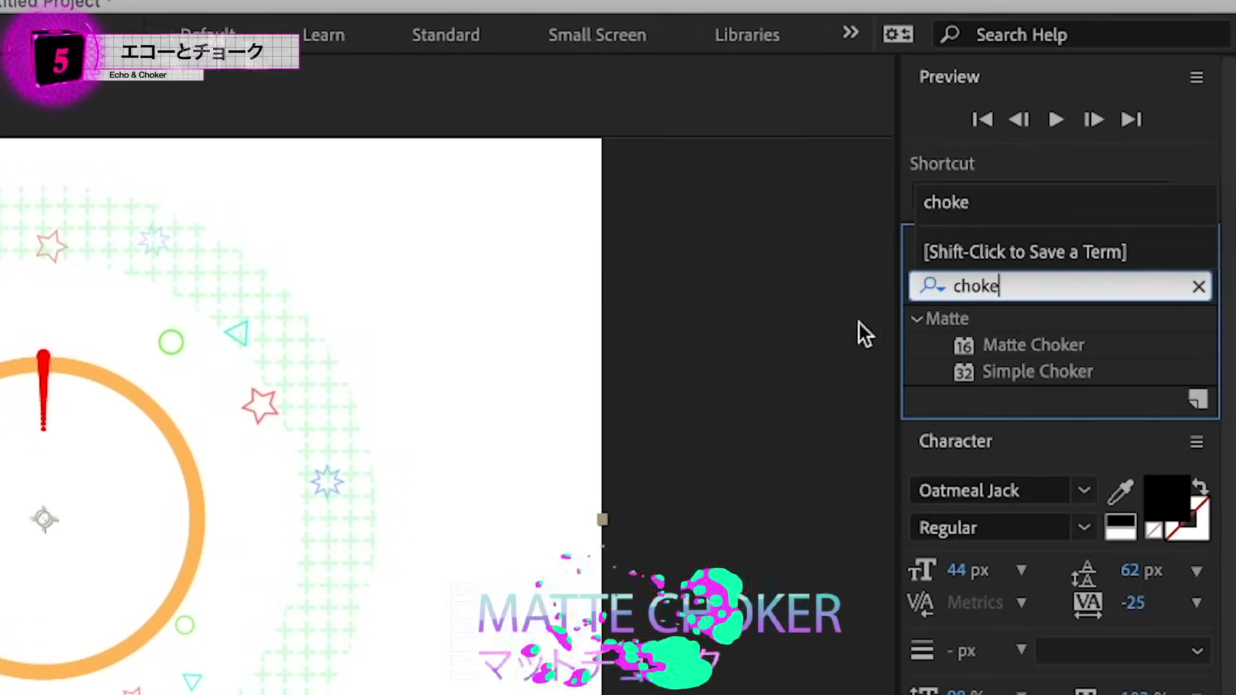
Step: Apply Matte Choker to the Ball layer
click(1060, 342)
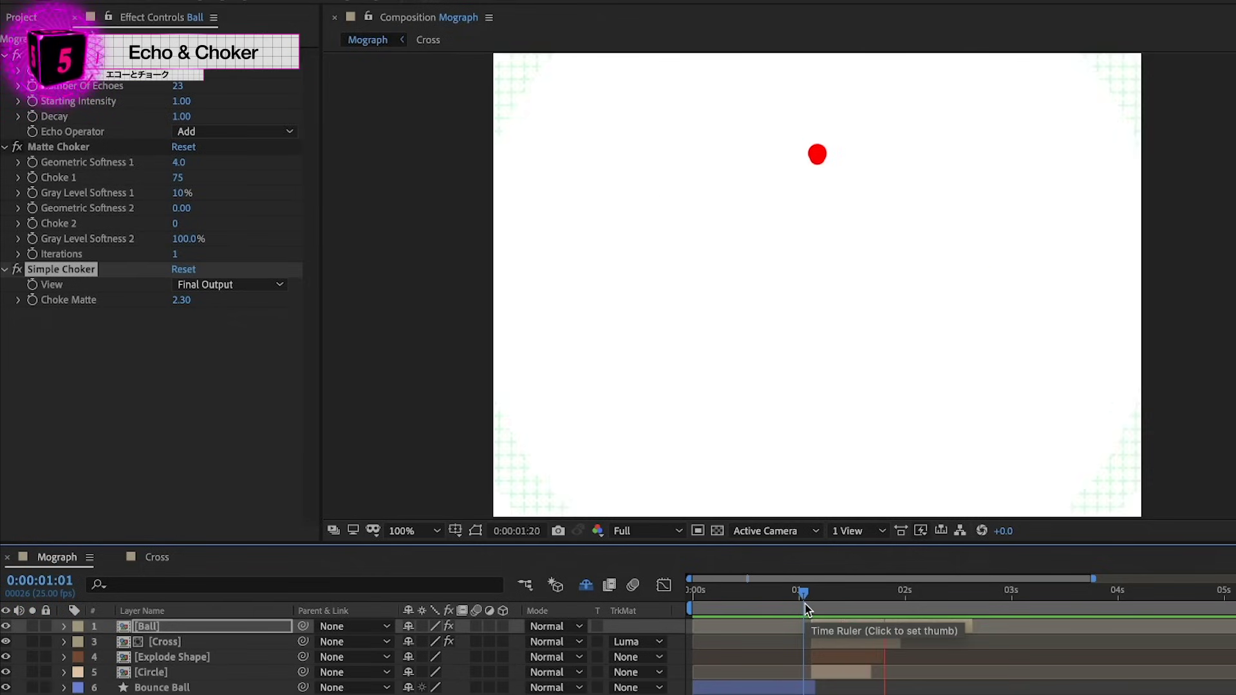
Step: Rotate the Ball layer to 45° and duplicate it with copies rotated to 135° and beyond
drag(807, 608, 978, 606)
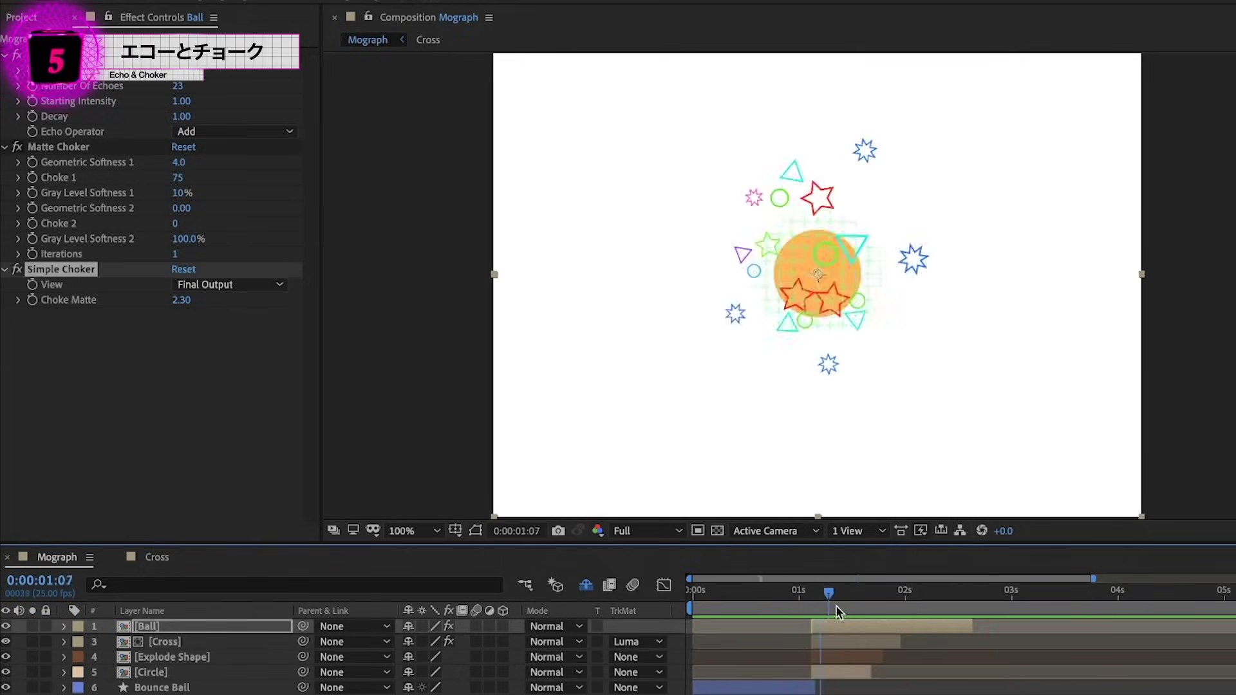
drag(427, 643, 450, 643)
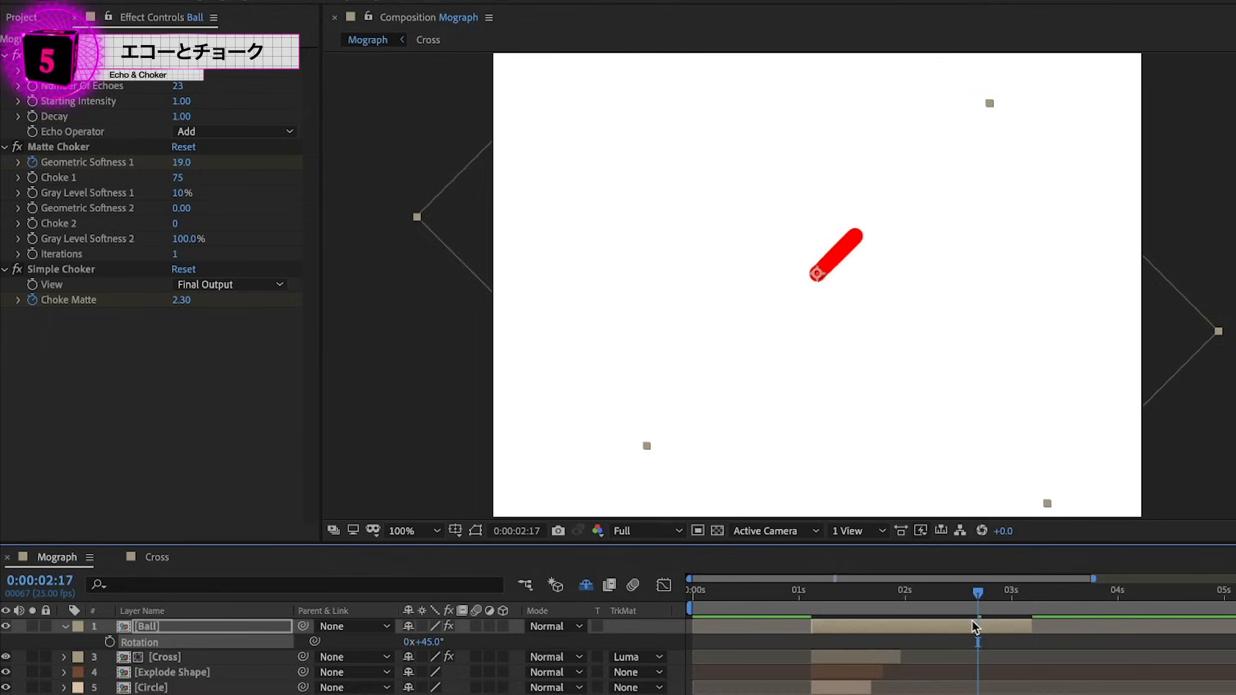
key(ctrl+d)
click(427, 641)
text(135)
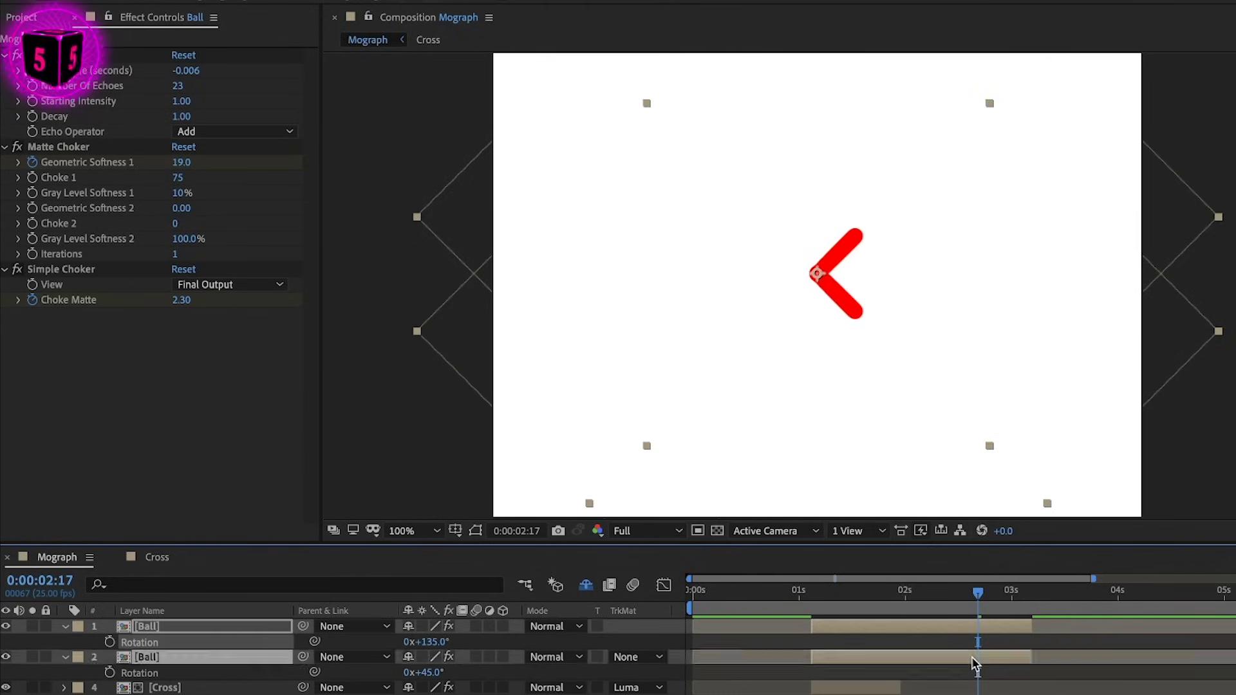
drag(837, 642, 952, 643)
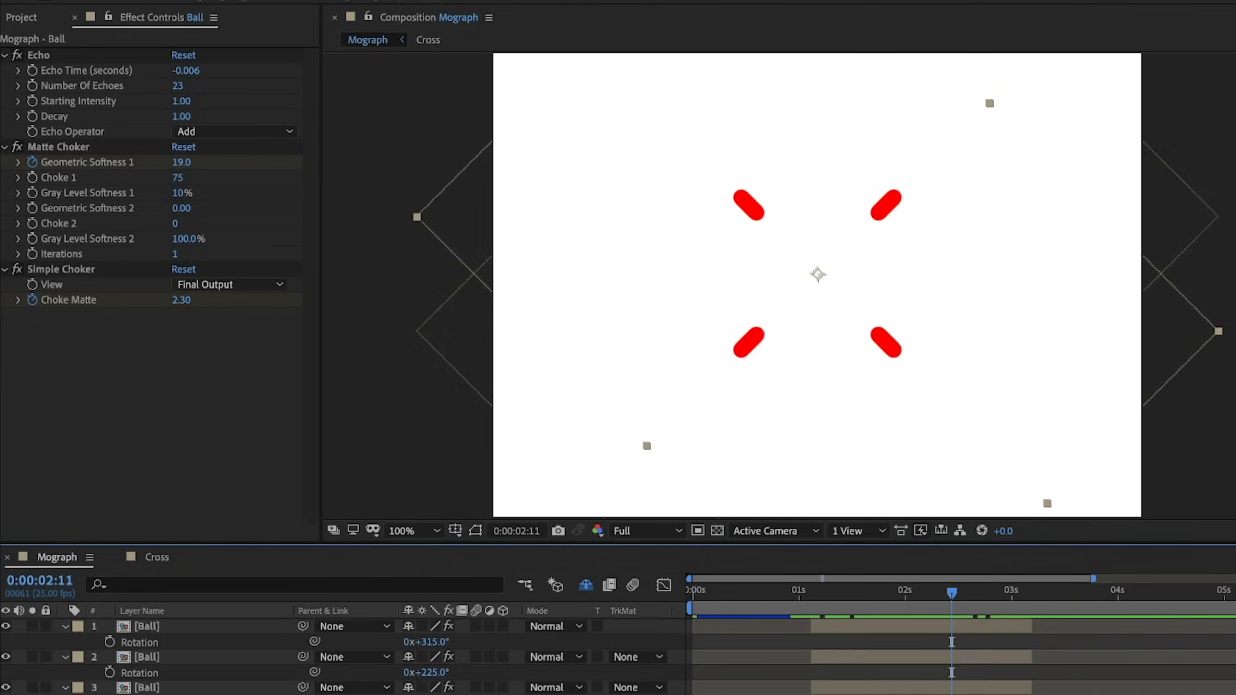
Step: Pre-compose all the rotated Ball copies as 'Cross Ball'
key(ctrl+a)
key(ctrl+shift+c)
text(C)
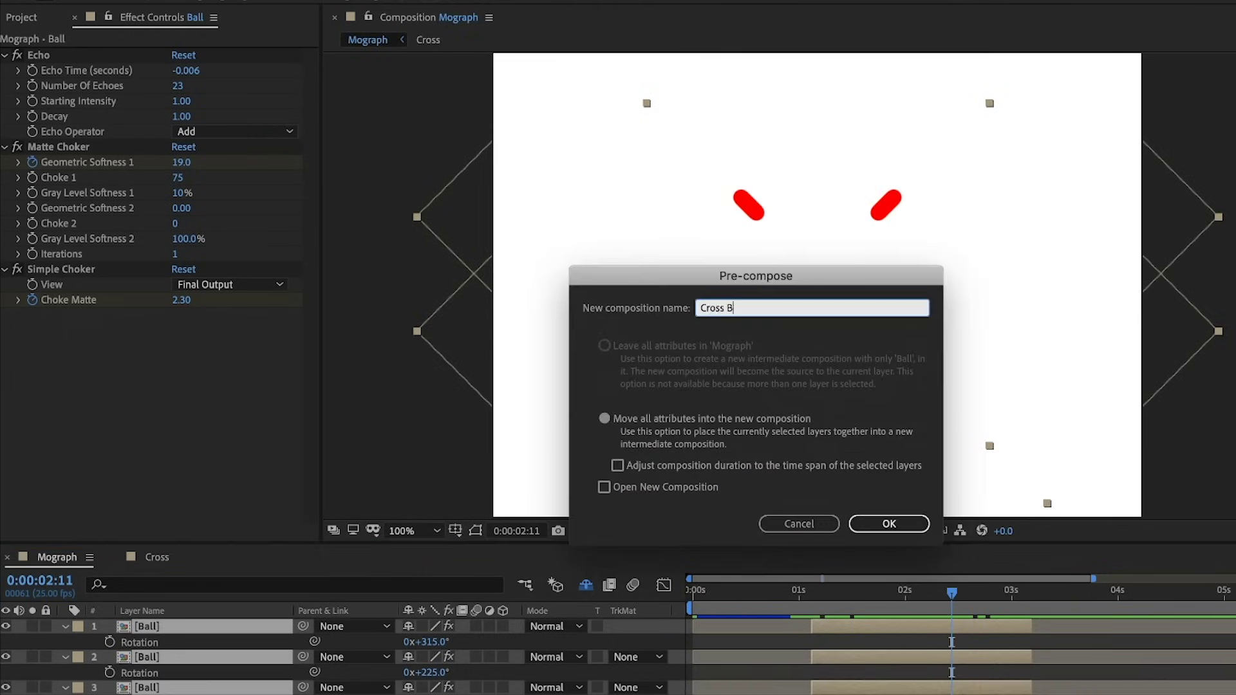
text(all)
key(Return)
Step: Trim the Cross Ball layer to end at 2:18
click(999, 591)
key(Page_Up)
key(Page_Up)
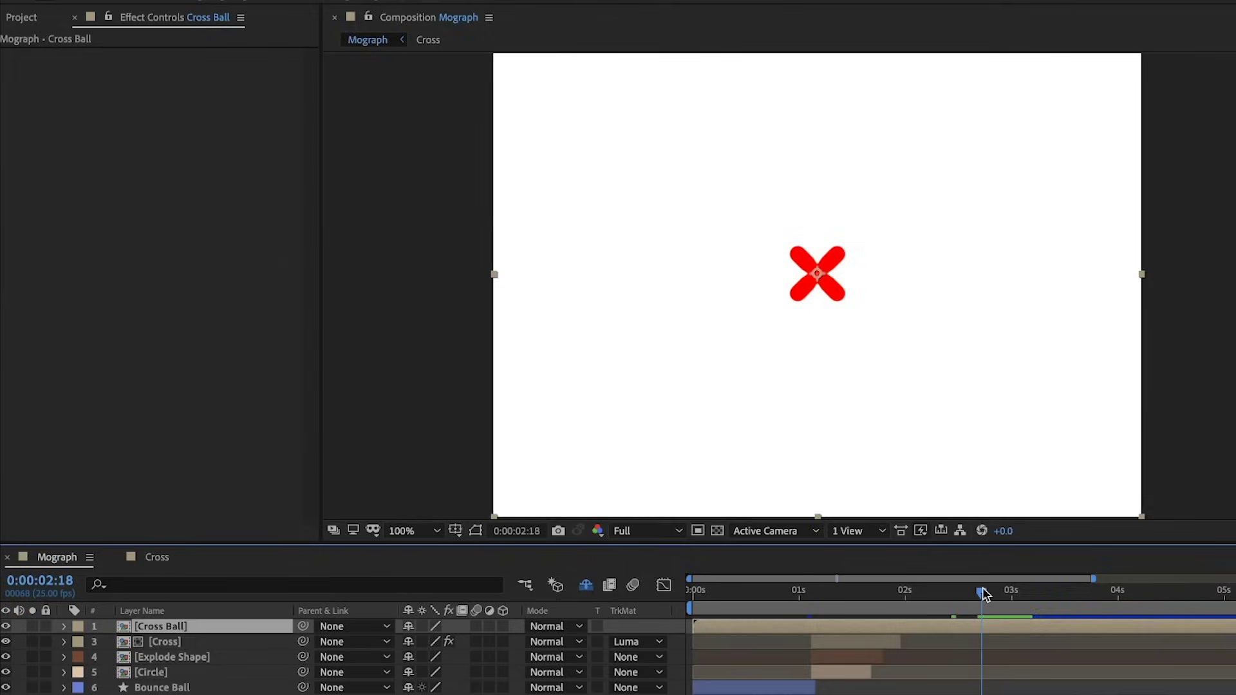
key(alt+bracketright)
drag(909, 609, 774, 608)
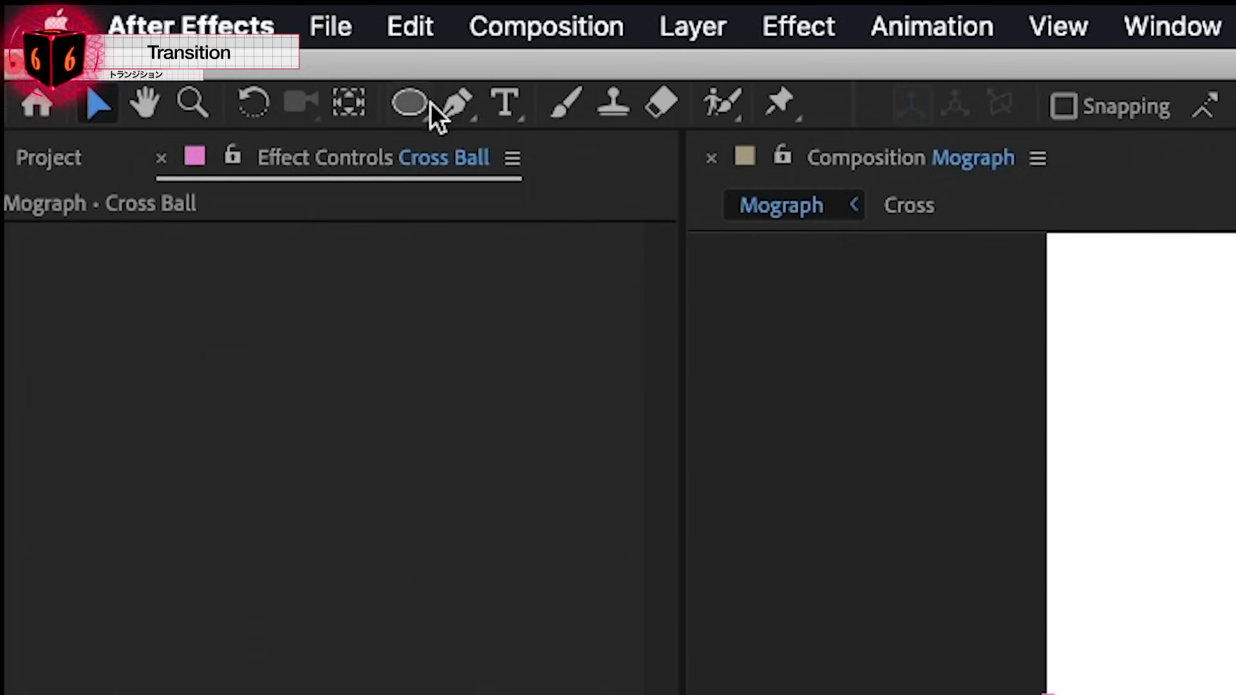
Step: Draw a green vertical stroke, add Trim Paths, and ease its End animation in the speed graph
click(457, 102)
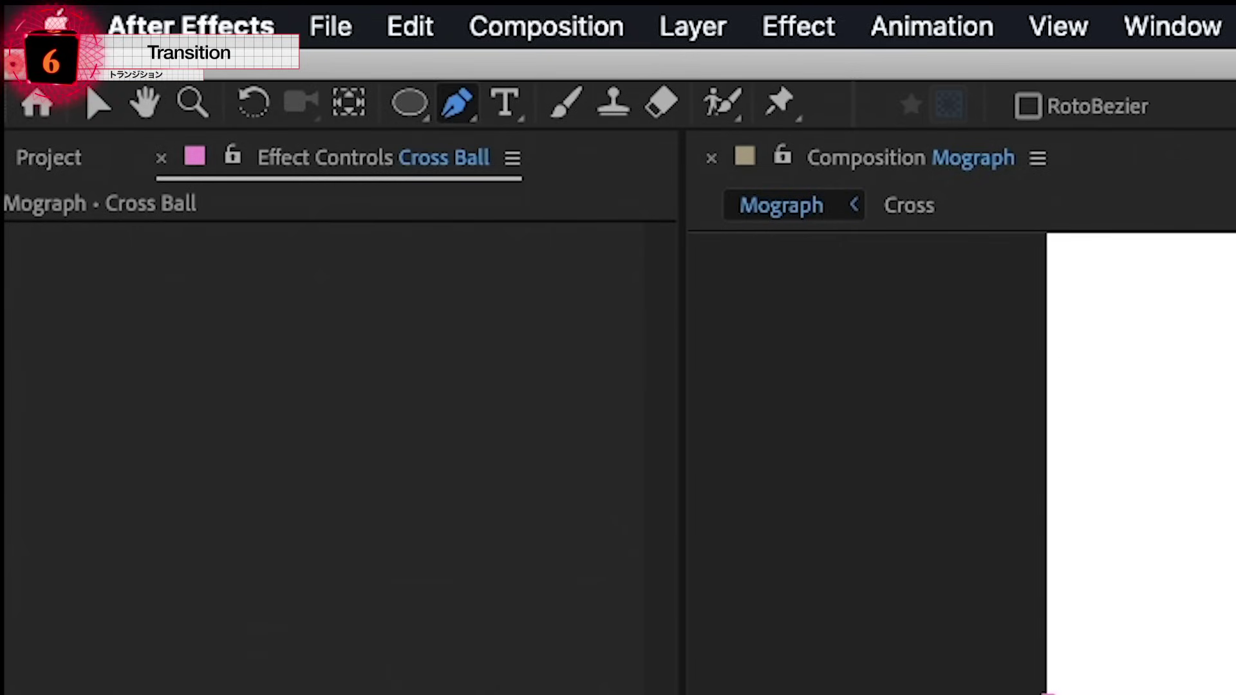
click(817, 271)
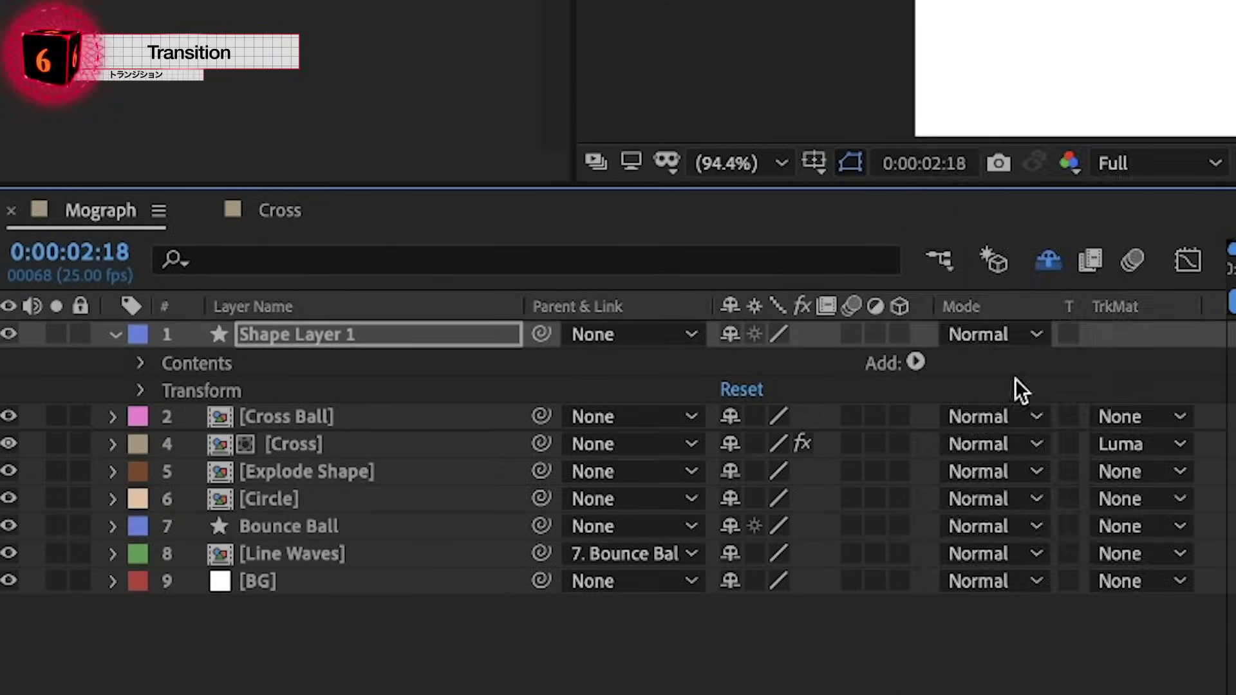
click(904, 364)
click(994, 578)
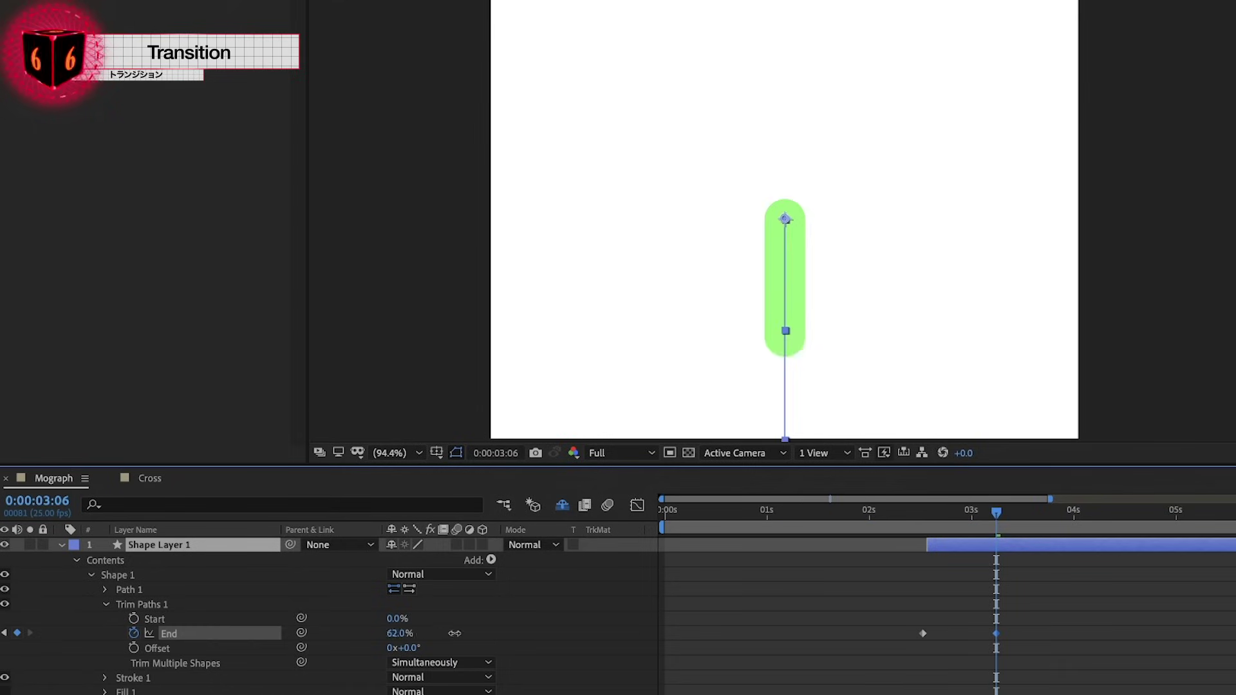
key(shift+F3)
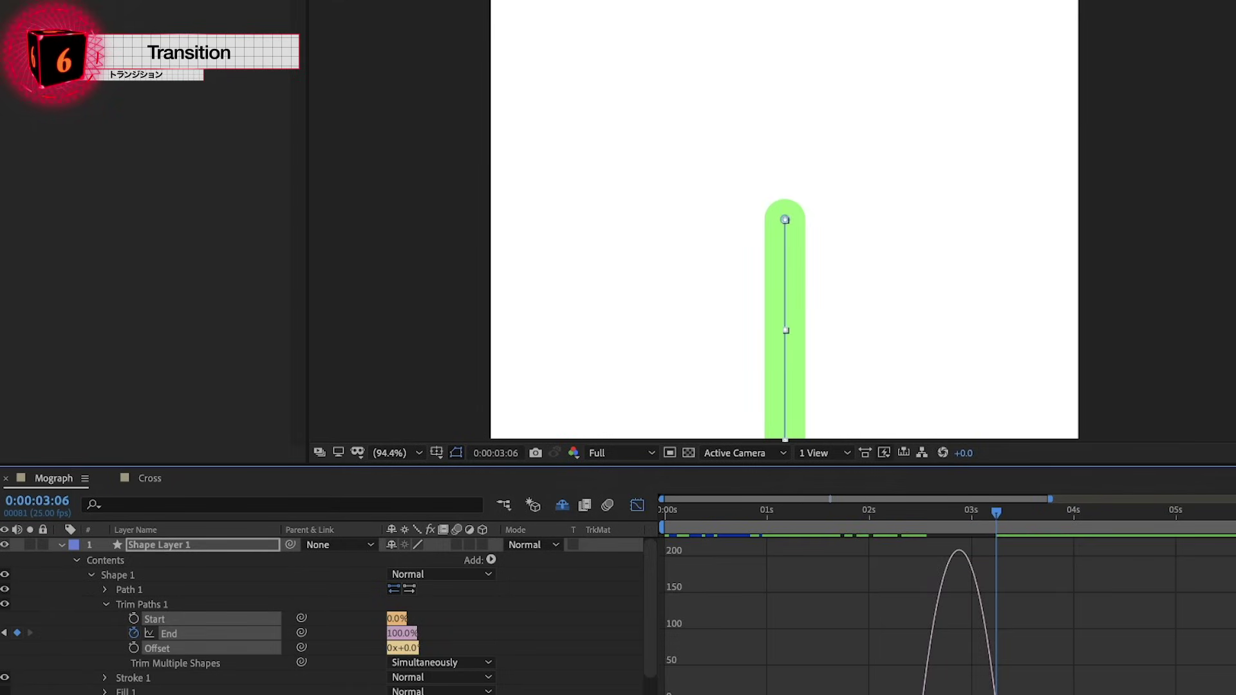
drag(995, 515, 982, 540)
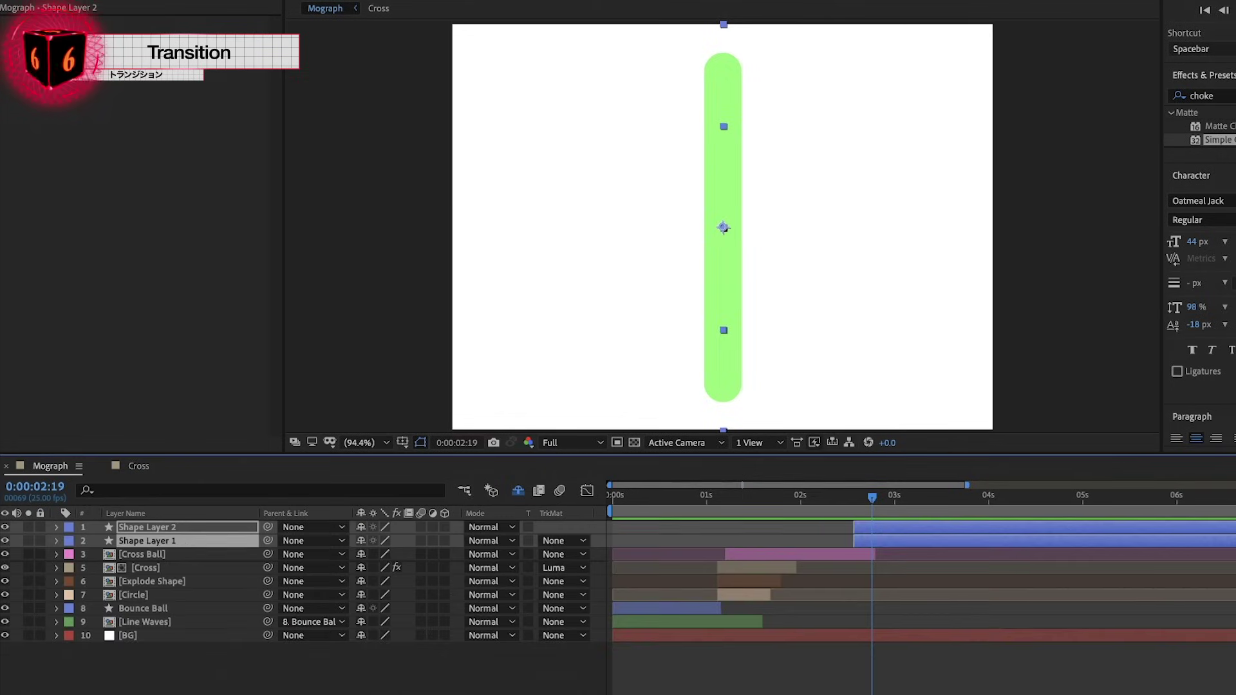
Step: Pre-compose the two stroke layers as 'Trim Stroke'
key(ctrl+shift+c)
text(e)
key(Return)
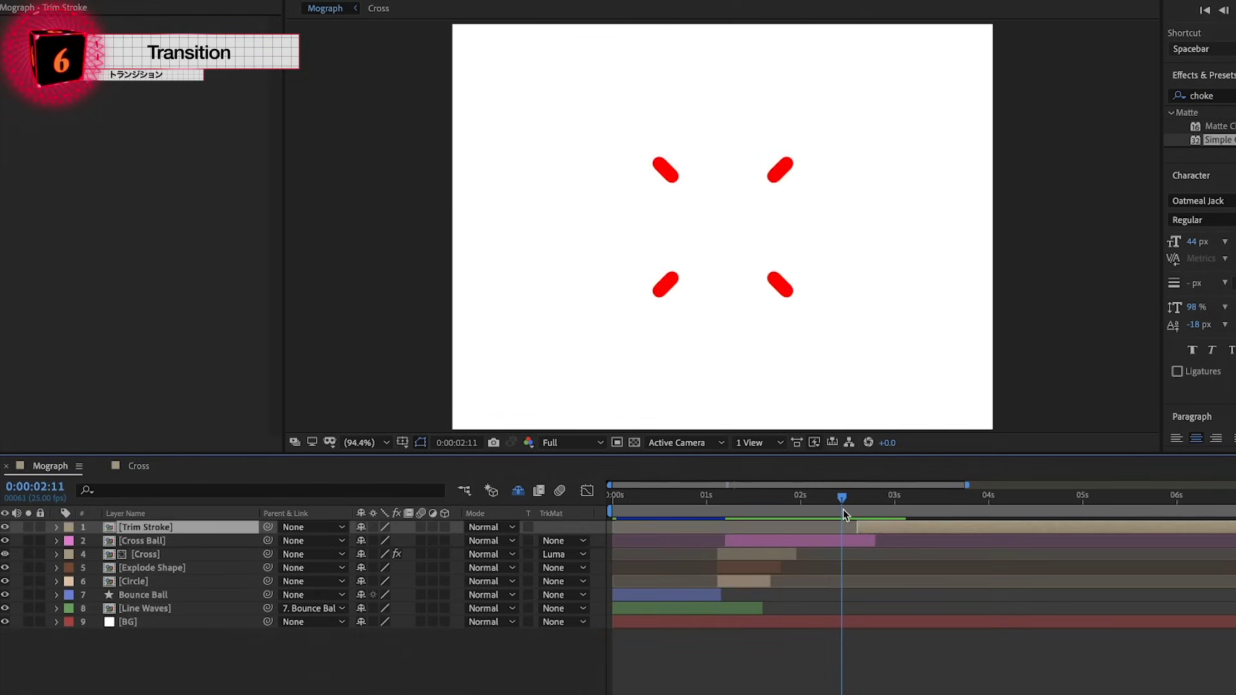
drag(843, 508, 910, 497)
Step: Duplicate the Trim Stroke several times and reveal Position for offsetting copies
key(ctrl+d)
key(p)
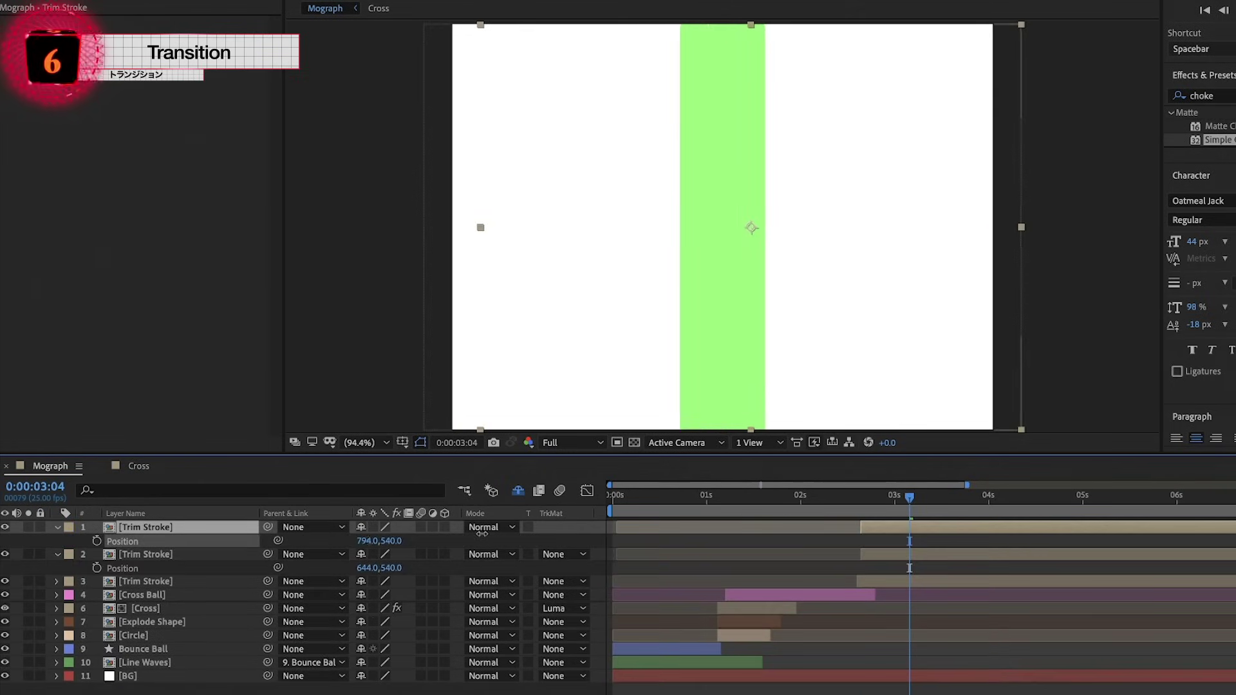
key(ctrl+d)
key(ctrl+d)
key(ctrl+d)
key(ctrl+d)
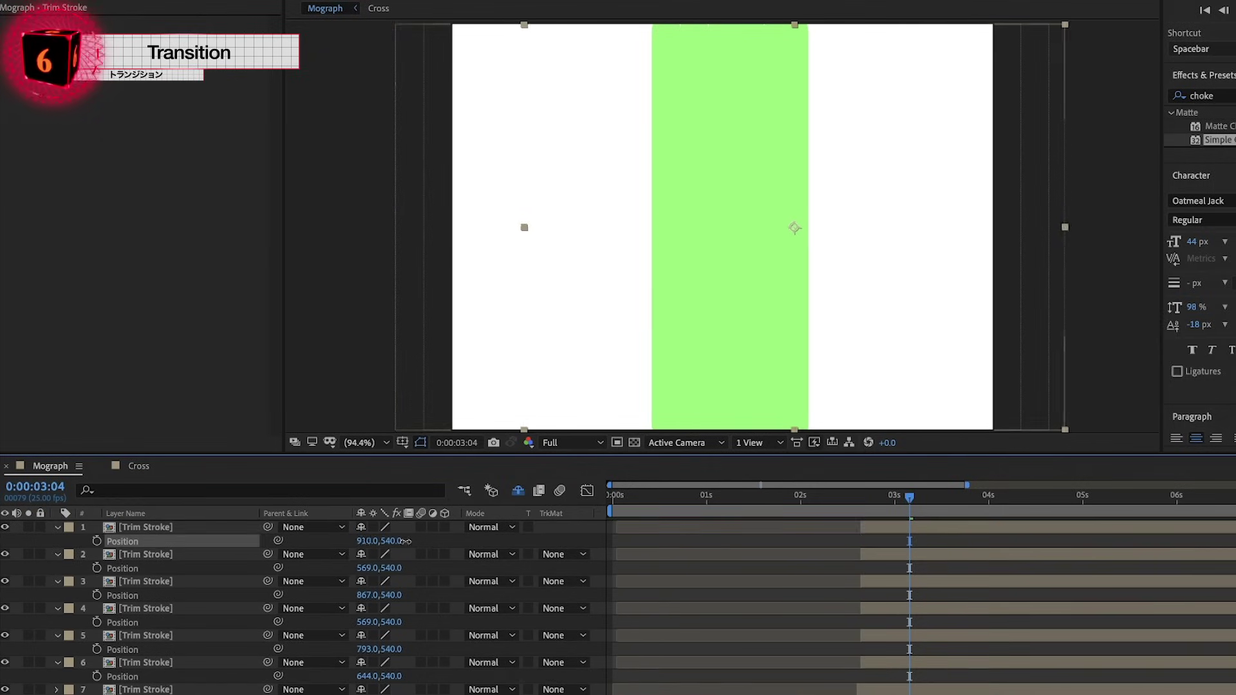
Step: Select further Trim Stroke copies and duplicate them to spread green bars across the frame
key(ctrl+d)
click(126, 513)
ctrl+click(142, 581)
ctrl+click(142, 635)
scroll(161, 648, down, 1)
ctrl+click(161, 648)
key(ctrl+d)
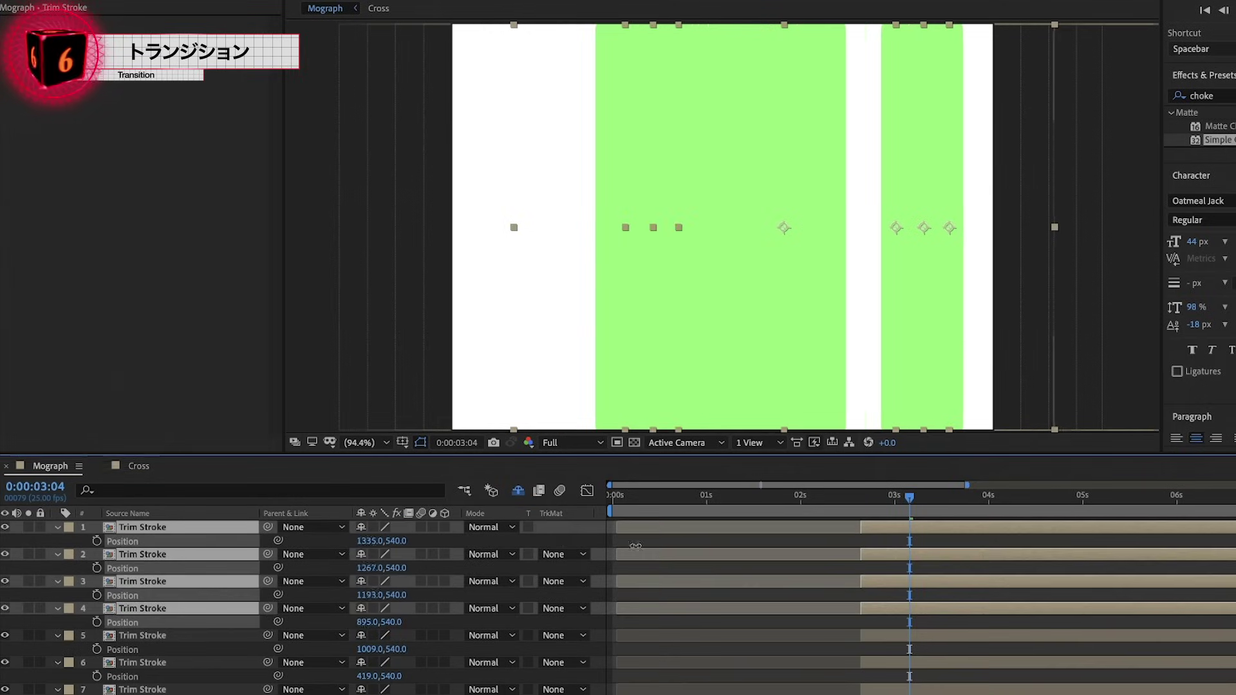
key(ctrl+d)
scroll(180, 629, down, 2)
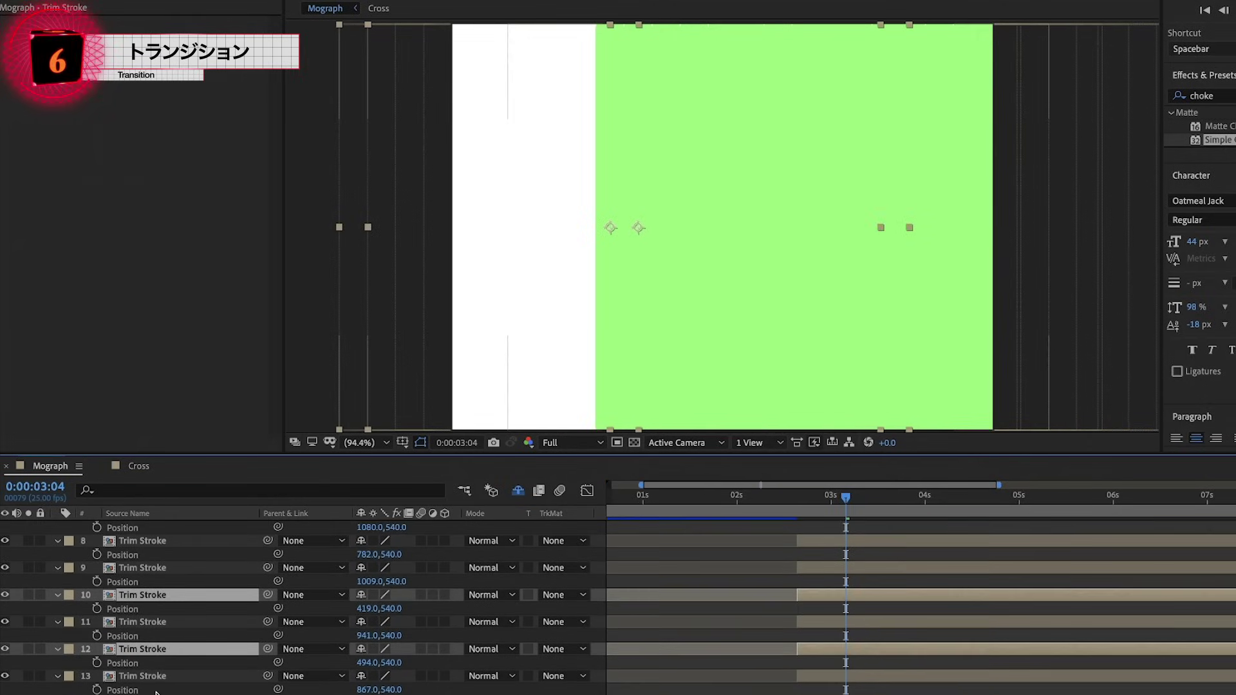
key(ctrl+d)
key(ctrl+d)
scroll(187, 579, up, 5)
click(195, 528)
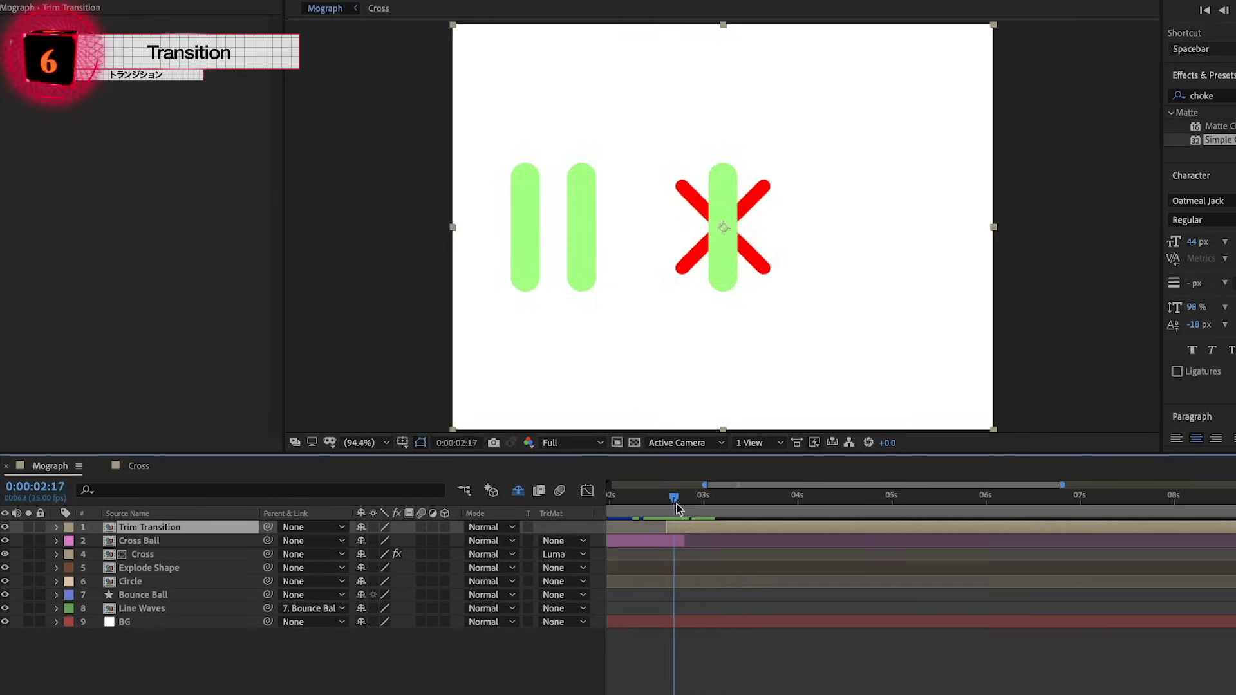
Step: Scrub the Trim Transition between 2 and 3 seconds and scale the green shape up to 113%
drag(704, 518, 770, 525)
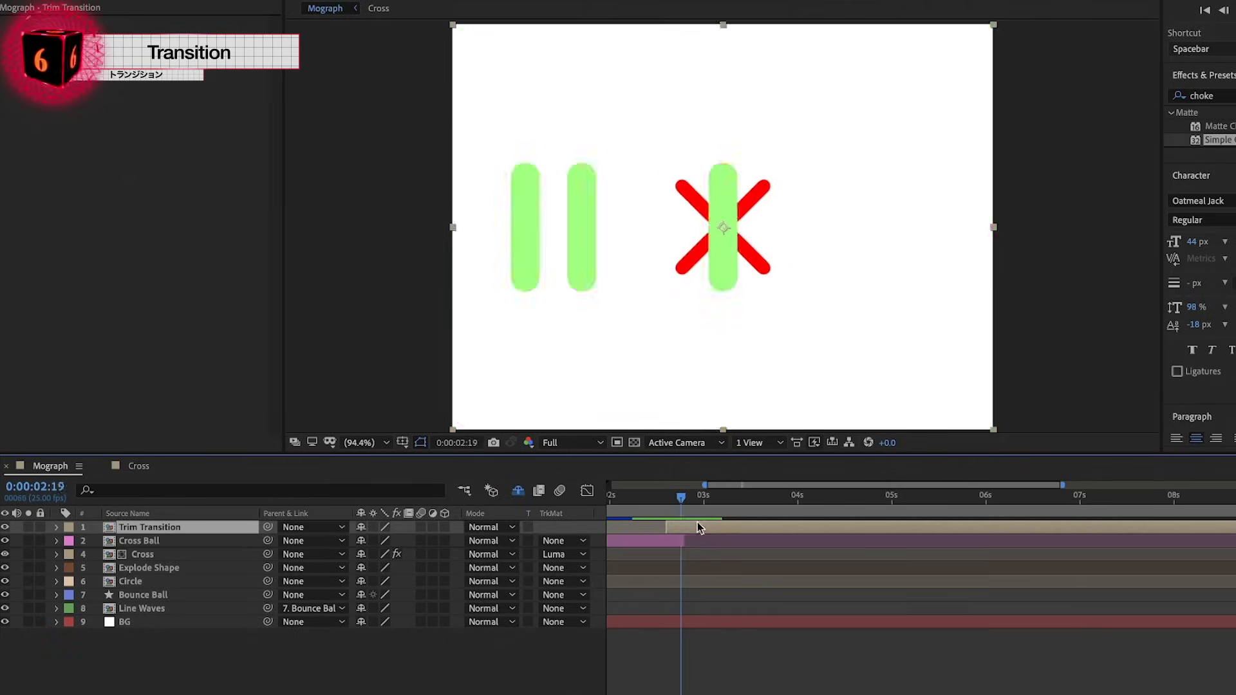
drag(687, 535, 678, 535)
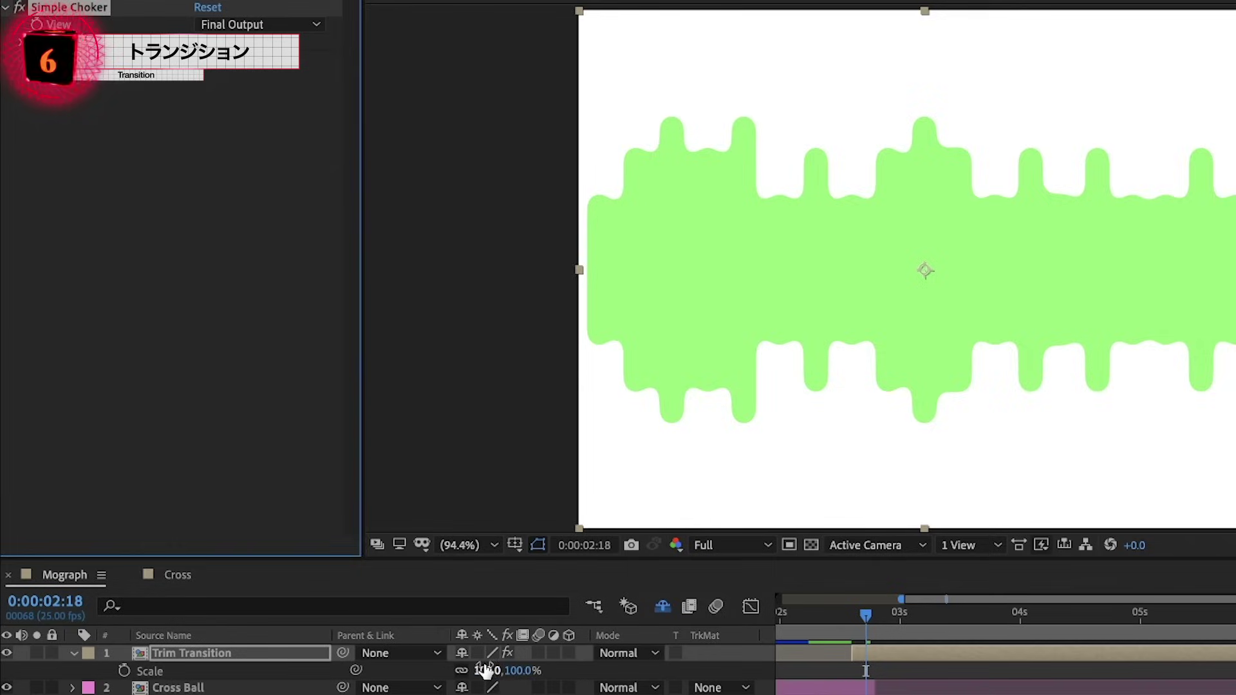
drag(483, 670, 497, 665)
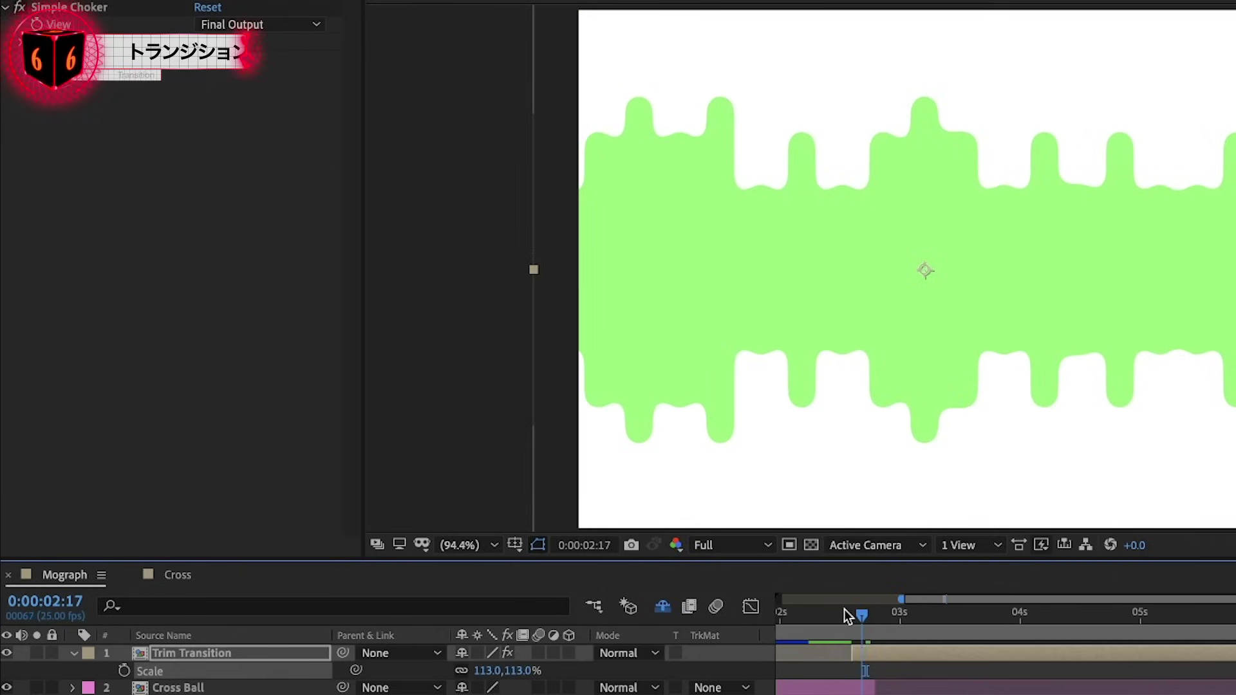
drag(844, 609, 875, 612)
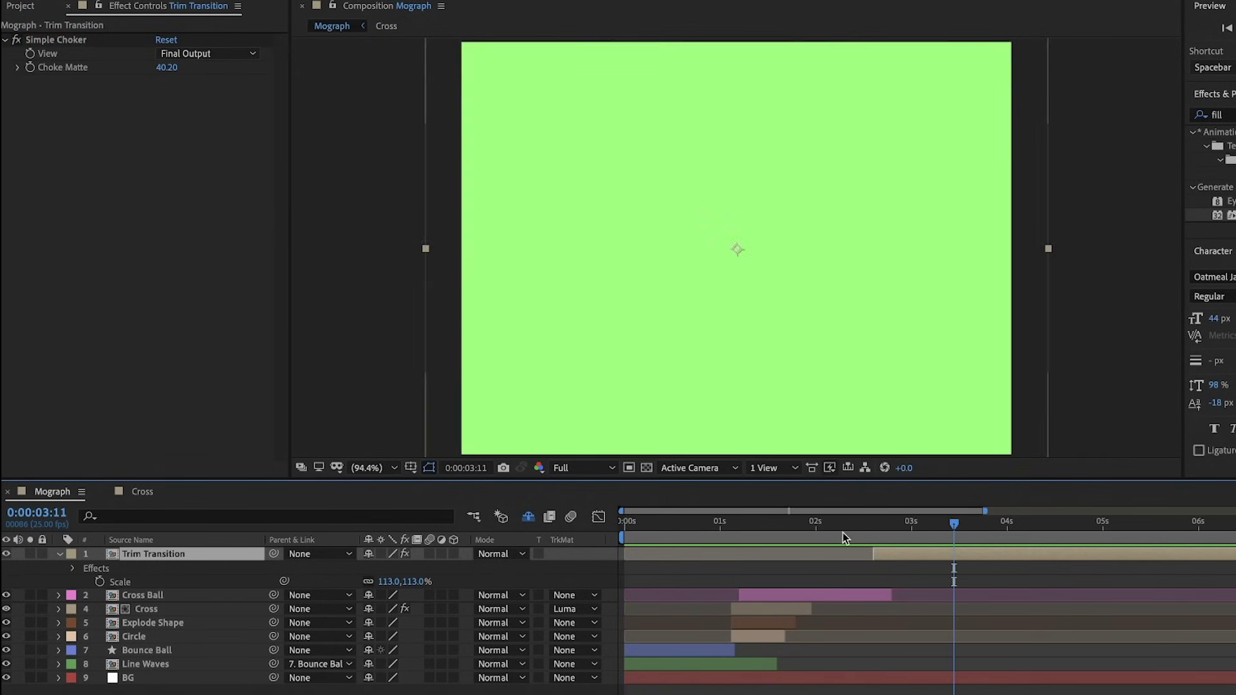
drag(843, 532, 848, 529)
drag(744, 540, 809, 550)
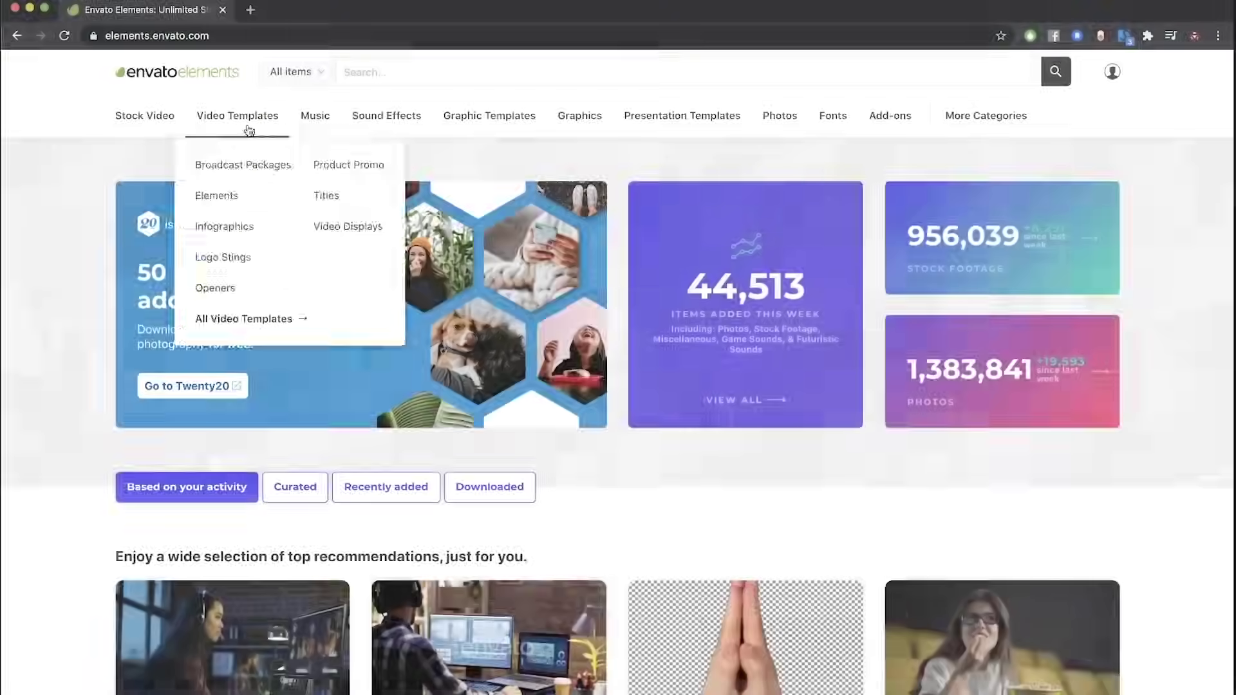
Step: Download the Motion Art Slideshow template from Video Templates and open its Scene_01 composition
click(248, 125)
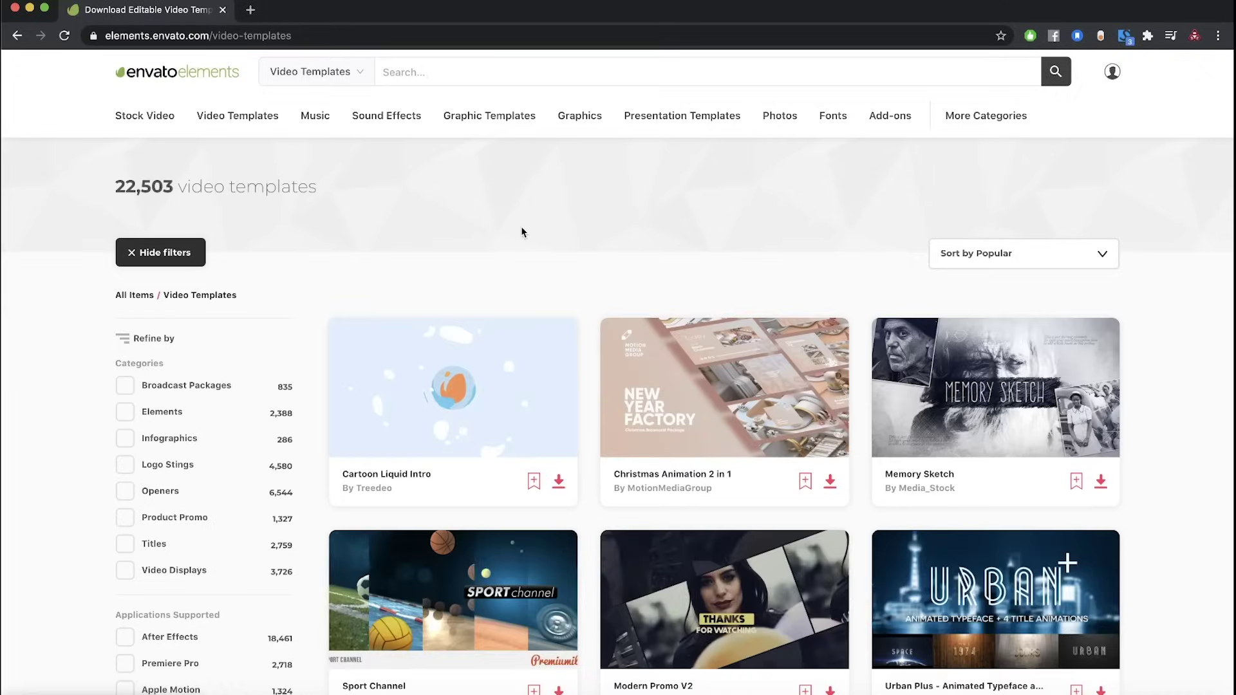
scroll(522, 230, down, 2)
mouse_move(483, 356)
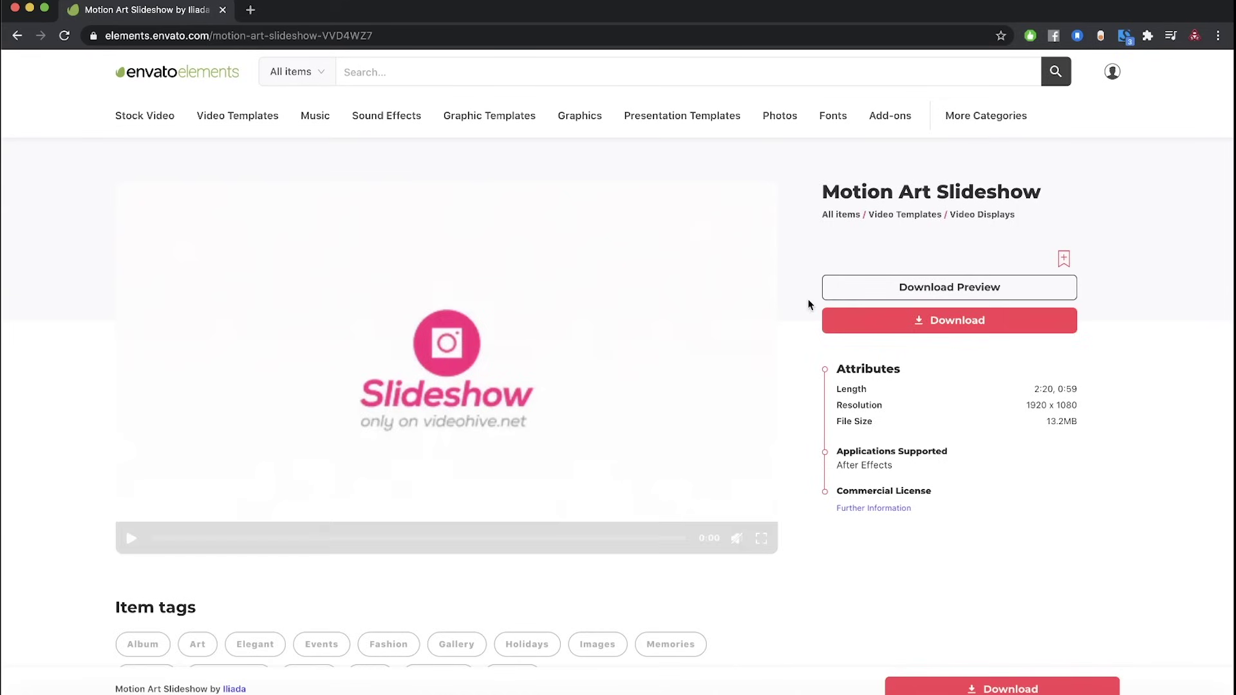
click(873, 328)
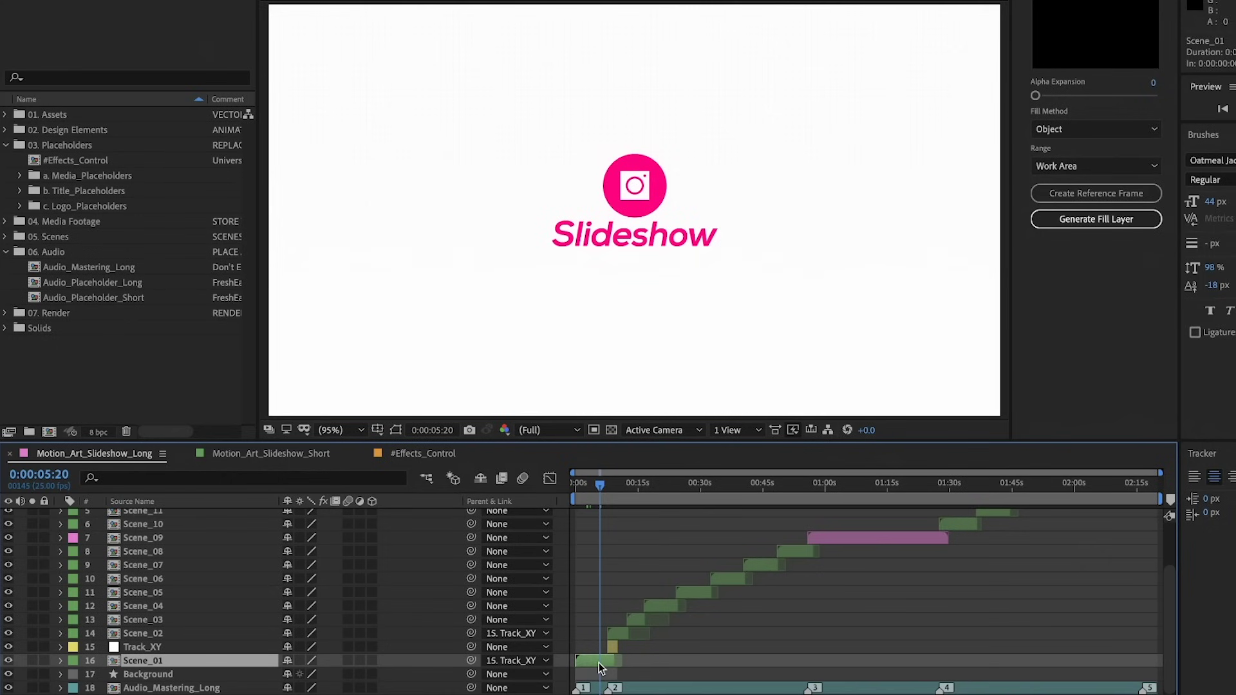
double_click(598, 663)
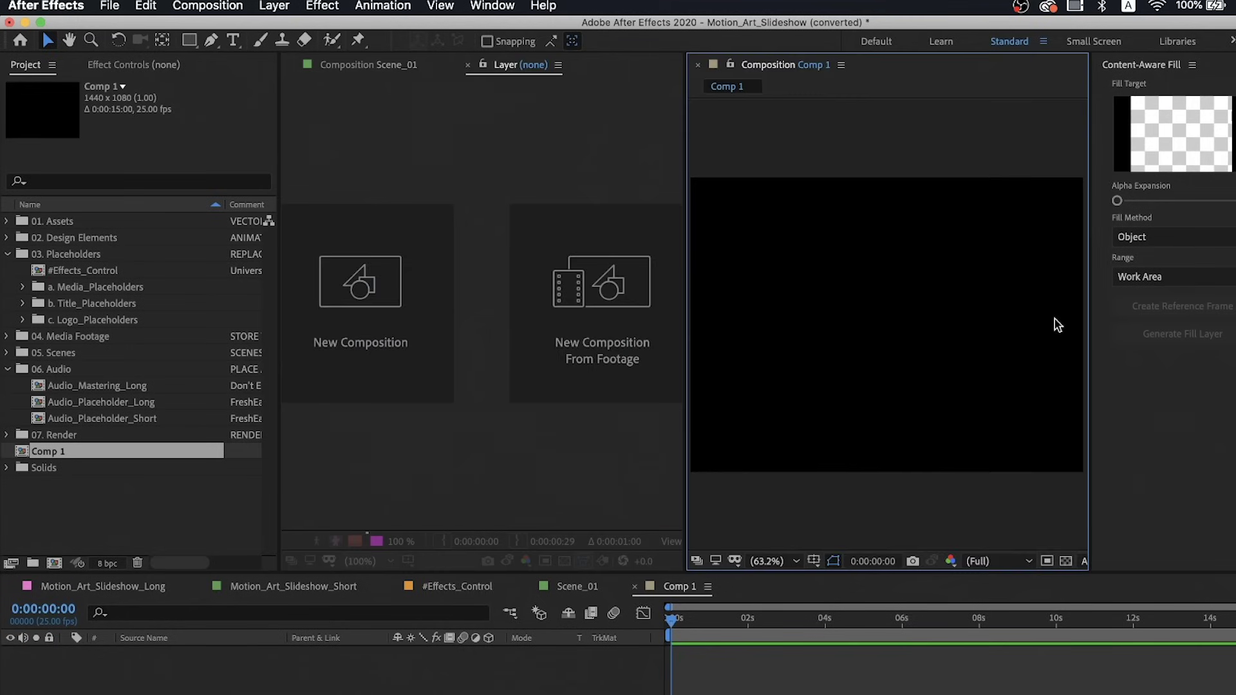
Step: Create a white 1440×1080 solid named 'BG' in the Scene_01 composition with Ctrl+Y
click(384, 69)
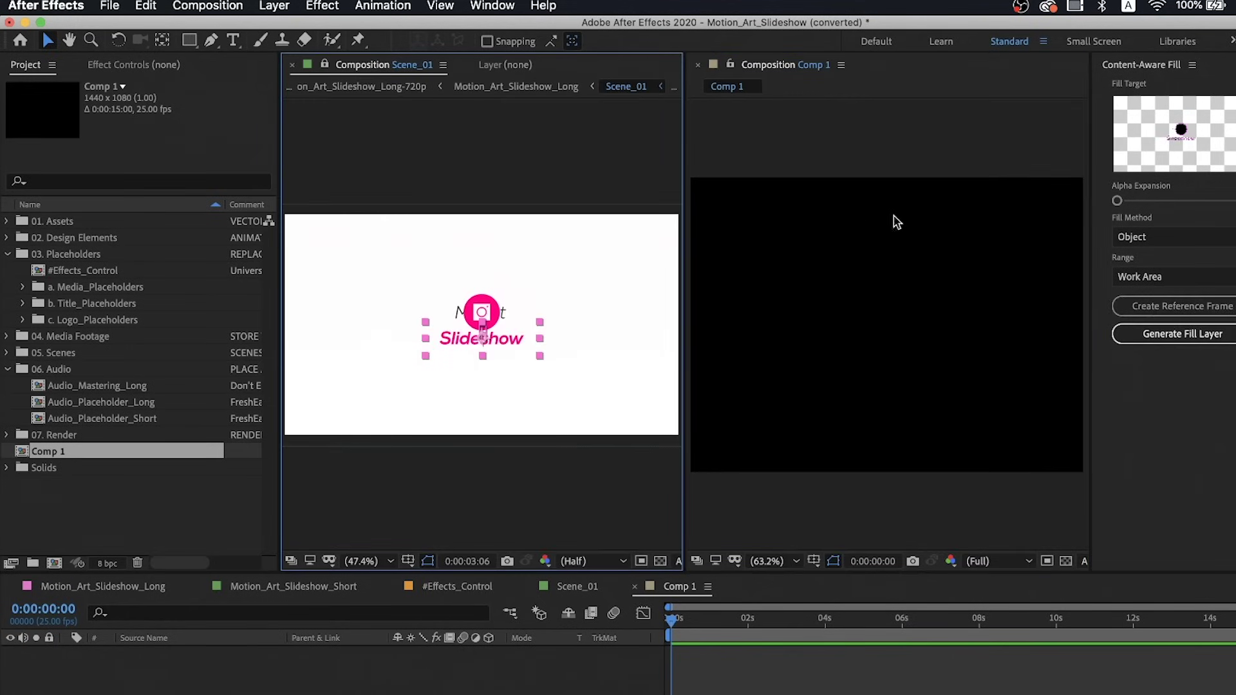
key(ctrl+y)
click(667, 557)
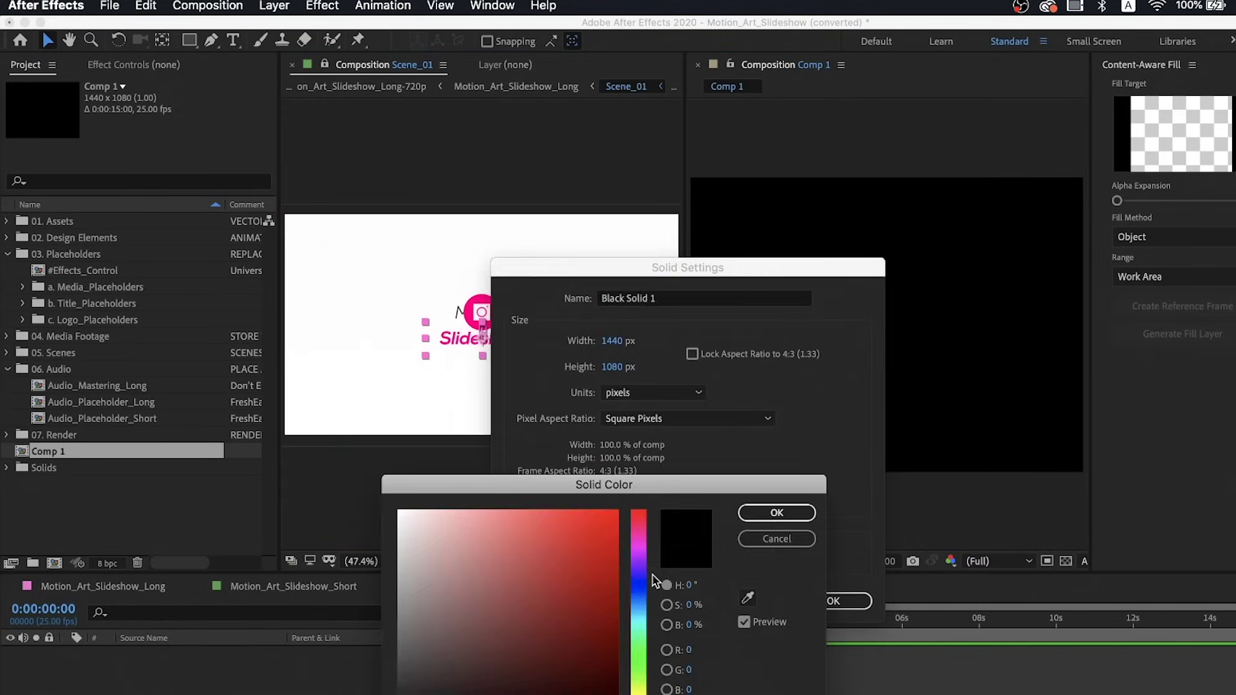
key(Return)
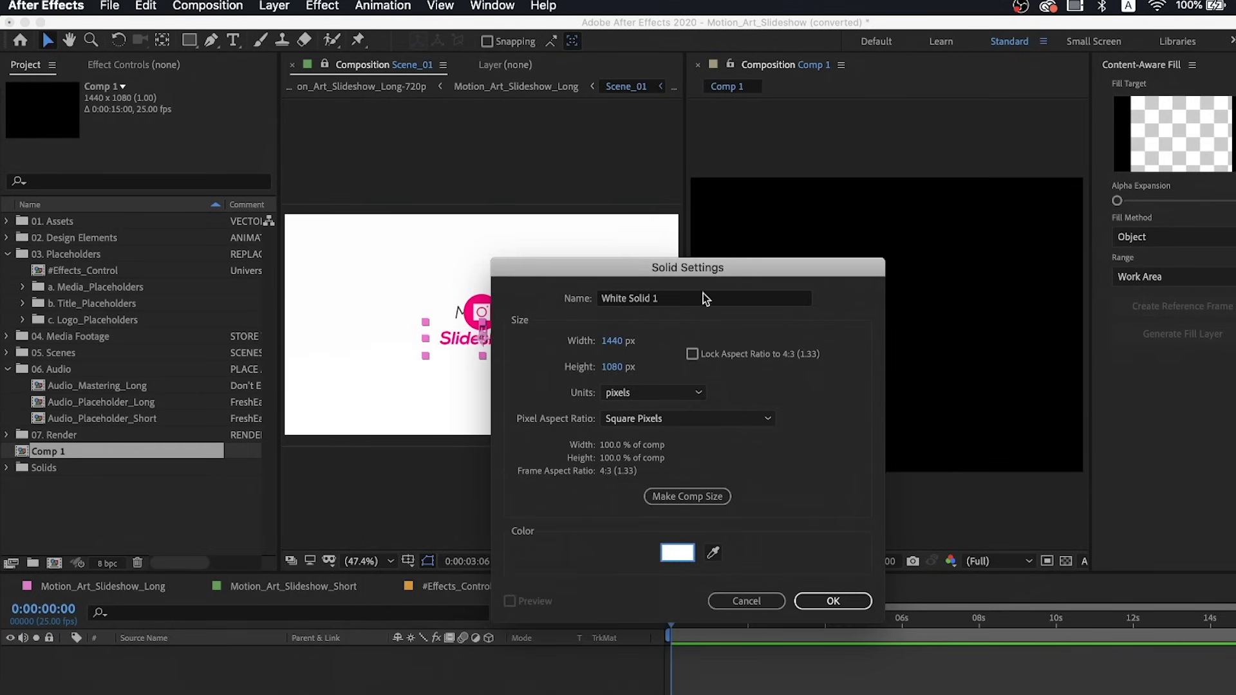
triple_click(708, 300)
text(BG)
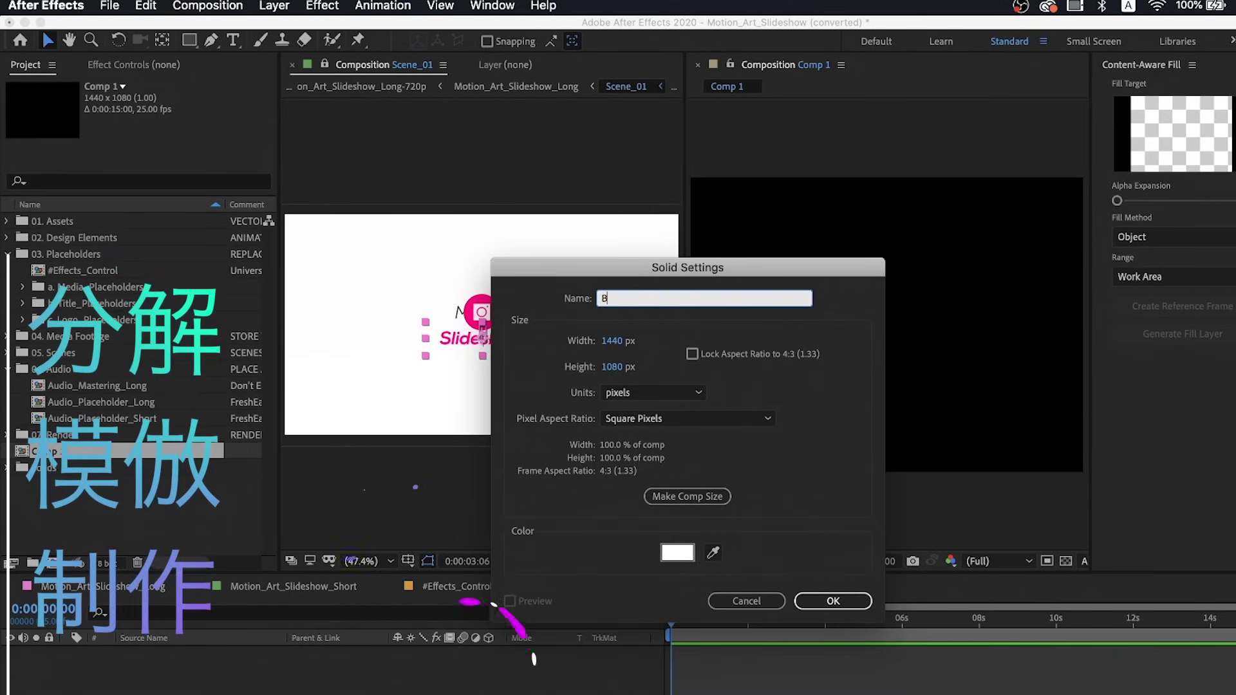
key(Return)
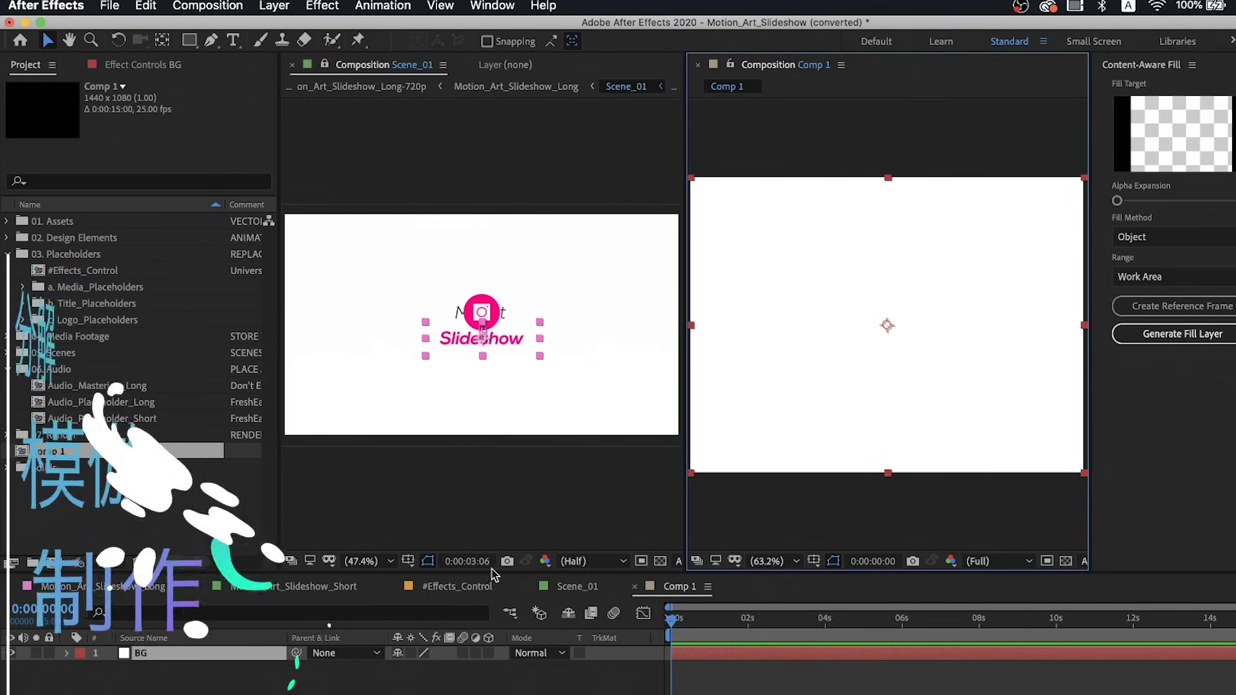
click(578, 587)
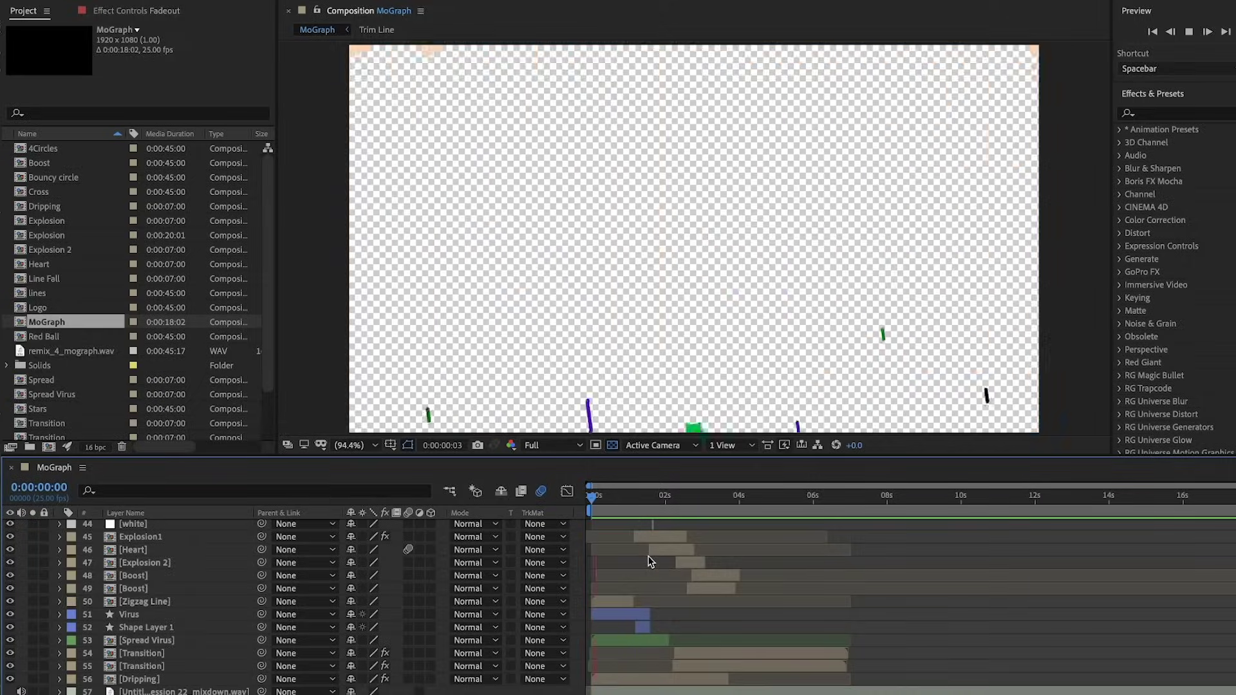
Step: Scroll up the MoGraph timeline and open the Red Ball precomp to reveal its redball layers
scroll(650, 562, up, 1)
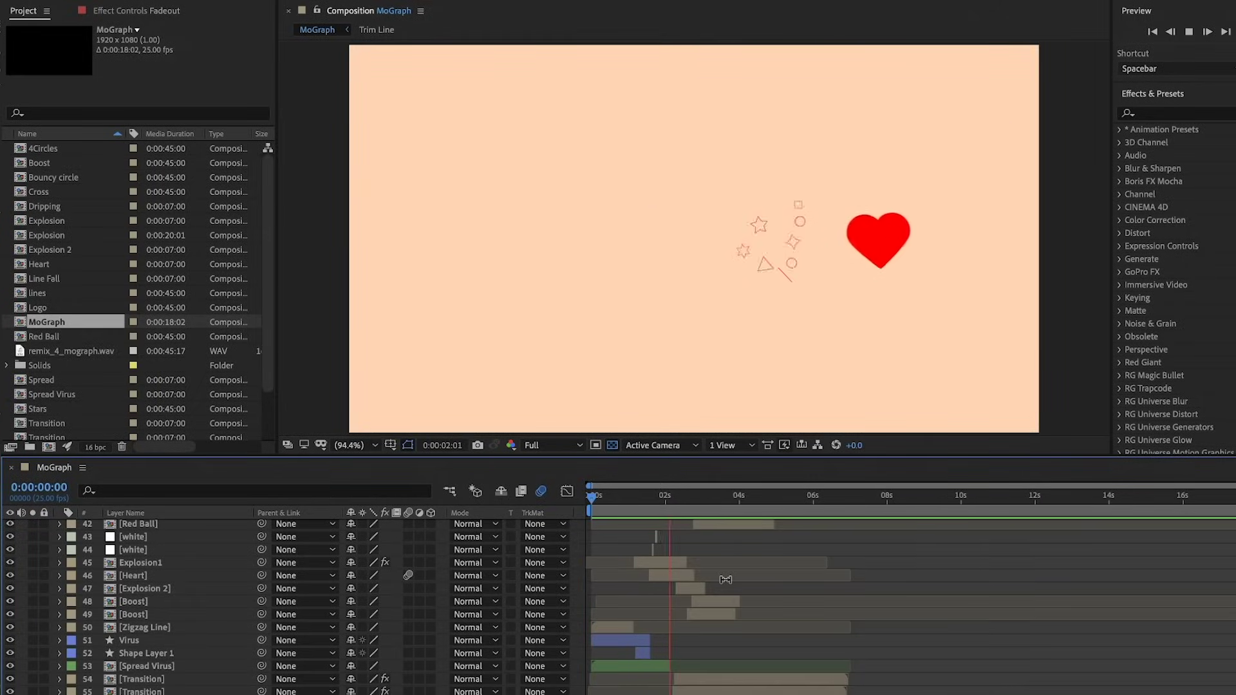
scroll(725, 579, up, 3)
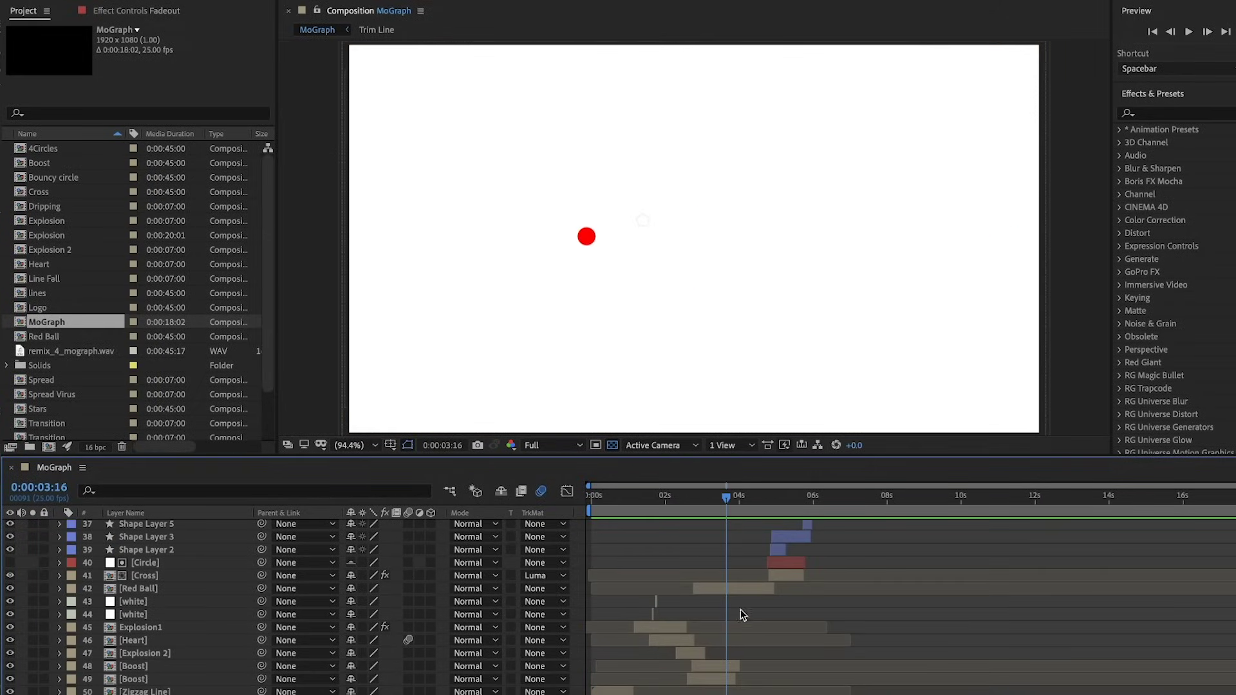
double_click(742, 589)
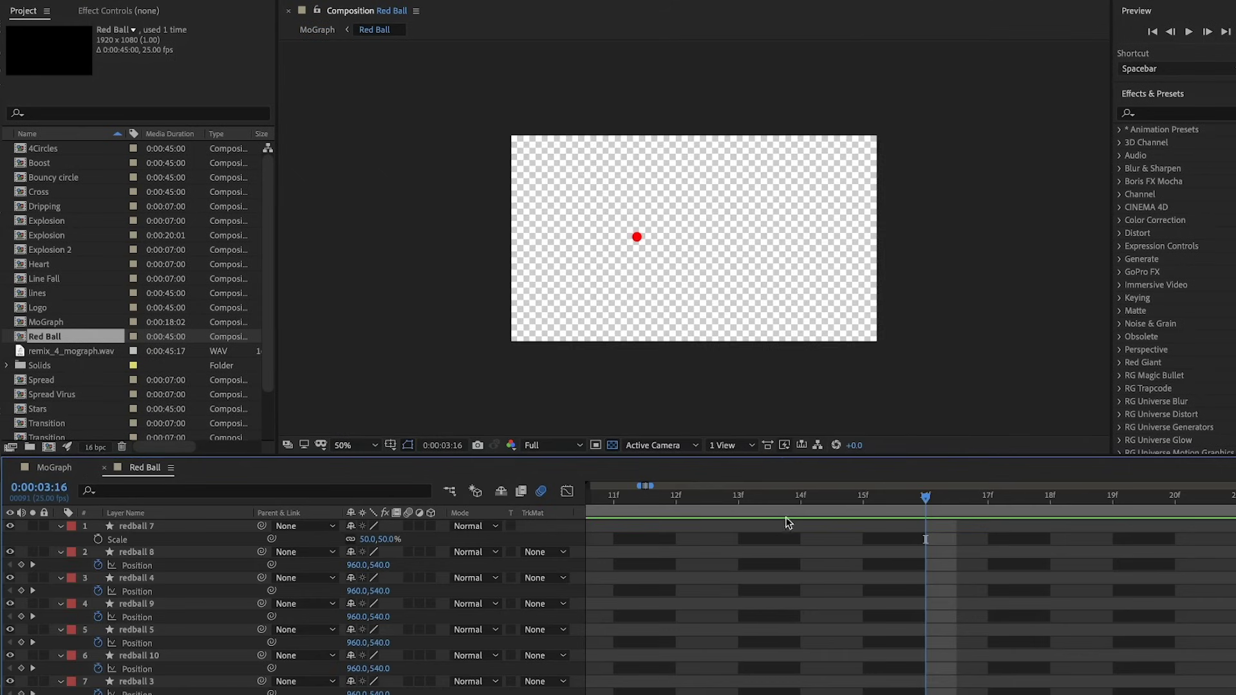